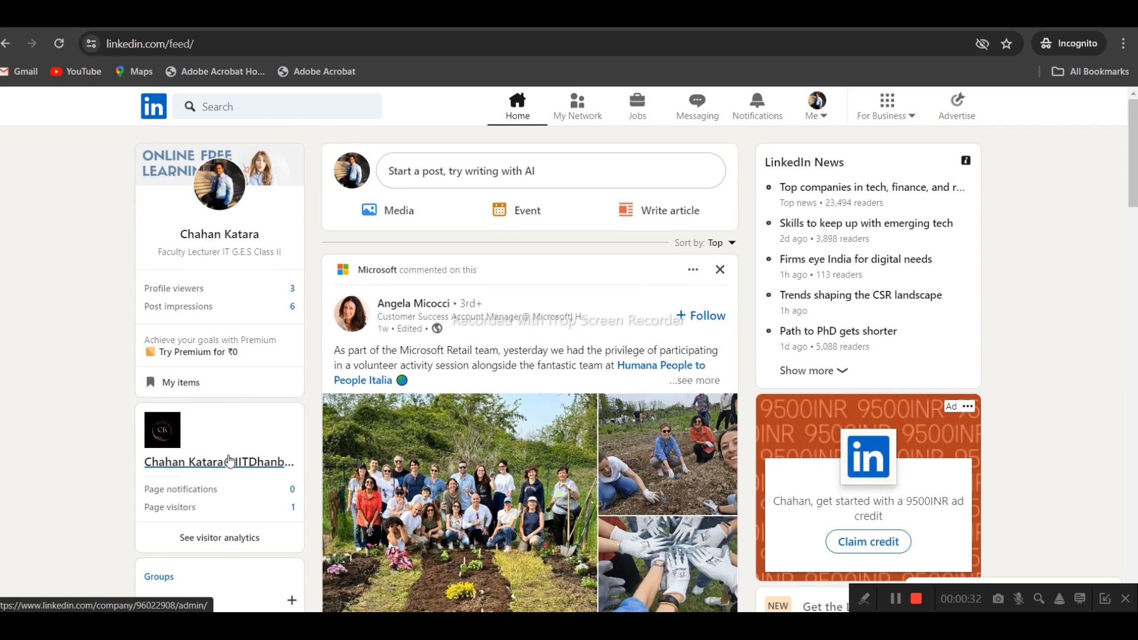
{"action": "scroll", "coordinate": [226, 463], "scroll_direction": "down", "scroll_amount": 1}
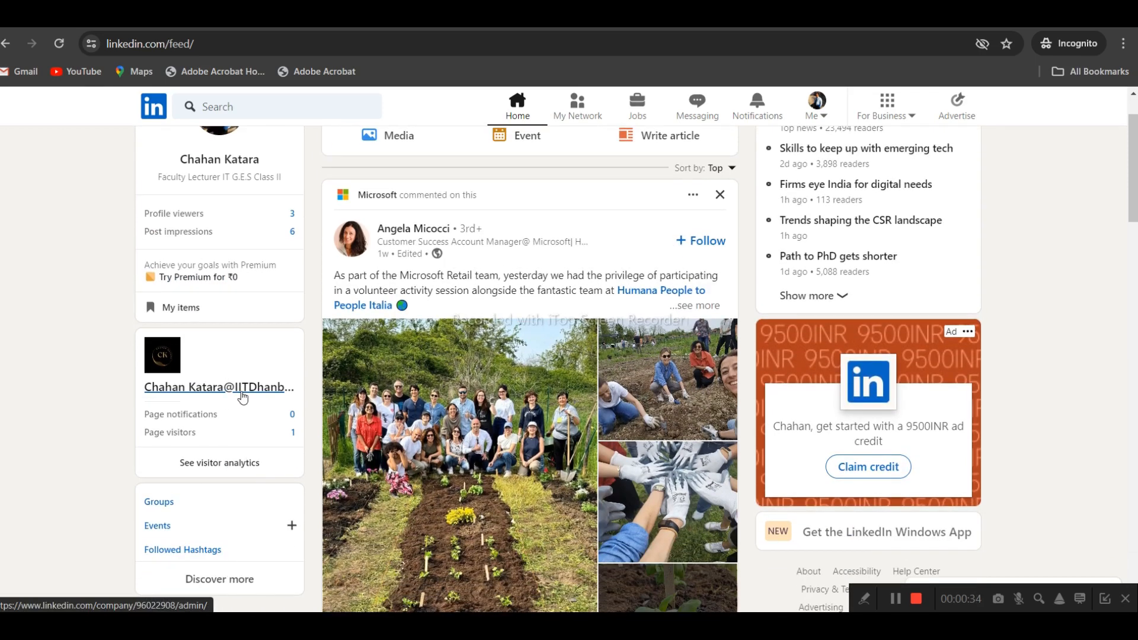
{"action": "scroll", "coordinate": [242, 397], "scroll_direction": "up", "scroll_amount": 1}
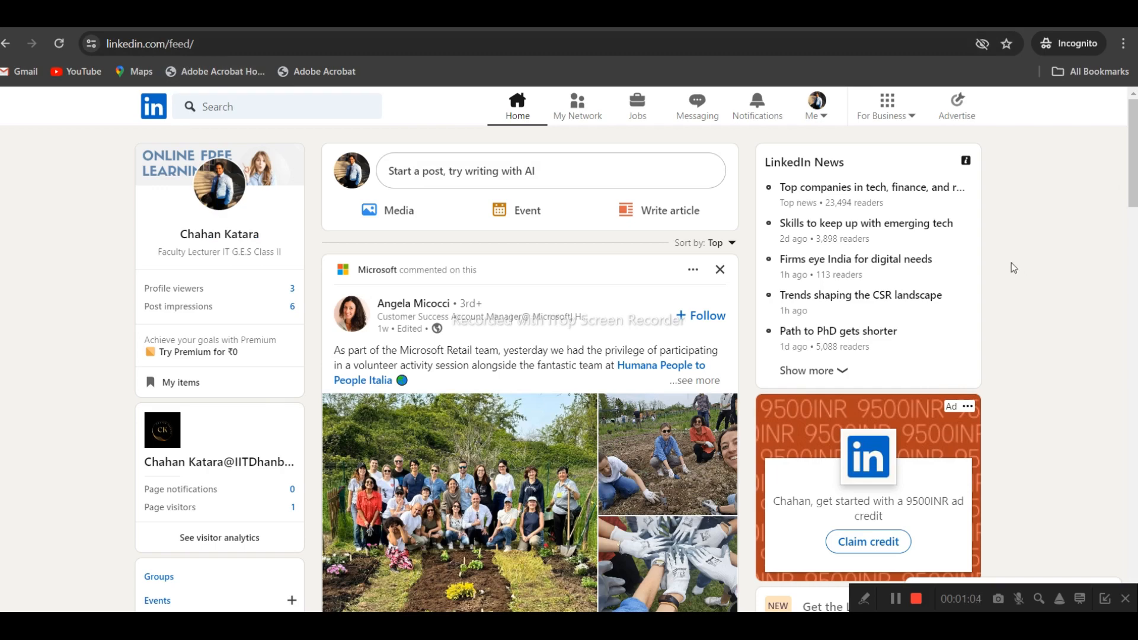
- Examine the LinkedIn products and business services offered for business users, including the company page creation option
{"action": "left_click", "coordinate": [913, 116]}
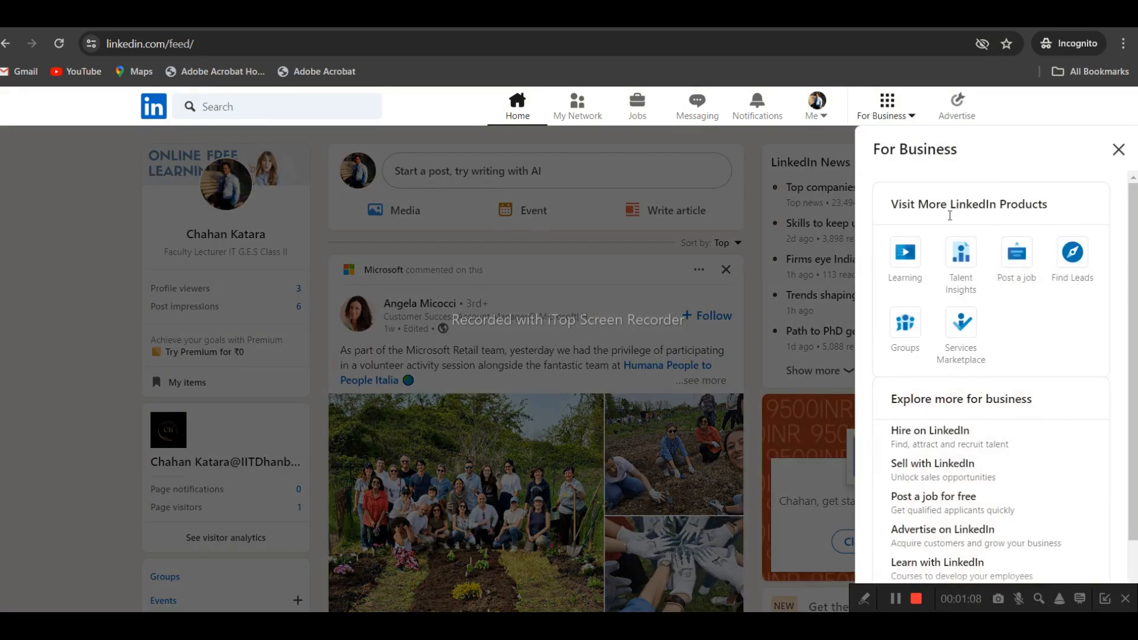
{"action": "scroll", "coordinate": [971, 504], "scroll_direction": "down", "scroll_amount": 1}
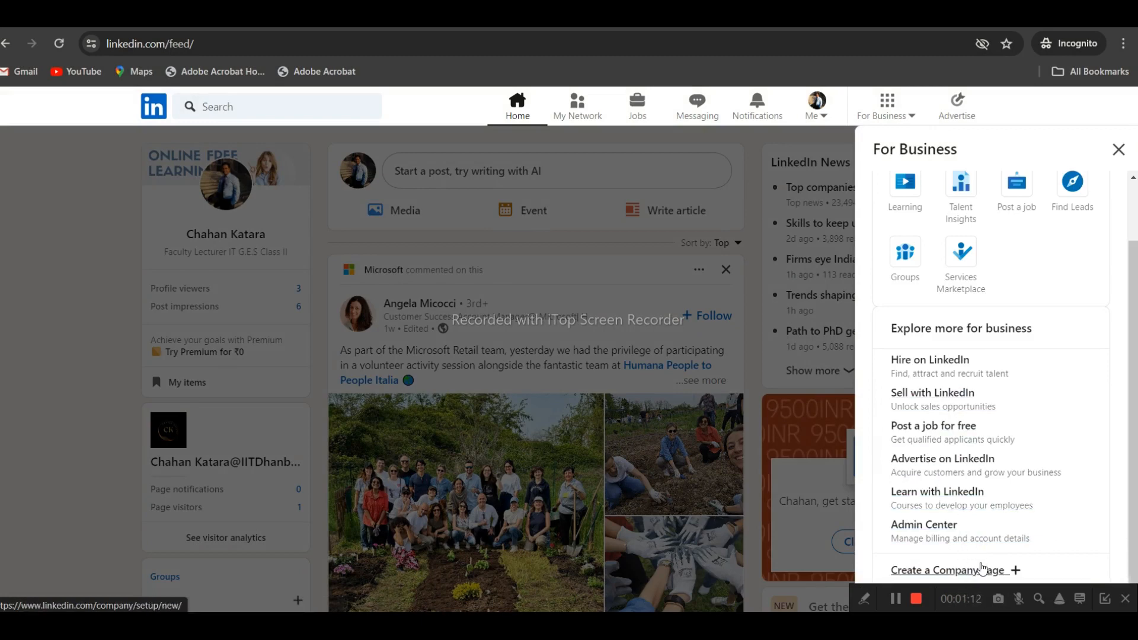
{"action": "scroll", "coordinate": [1001, 504], "scroll_direction": "up", "scroll_amount": 1}
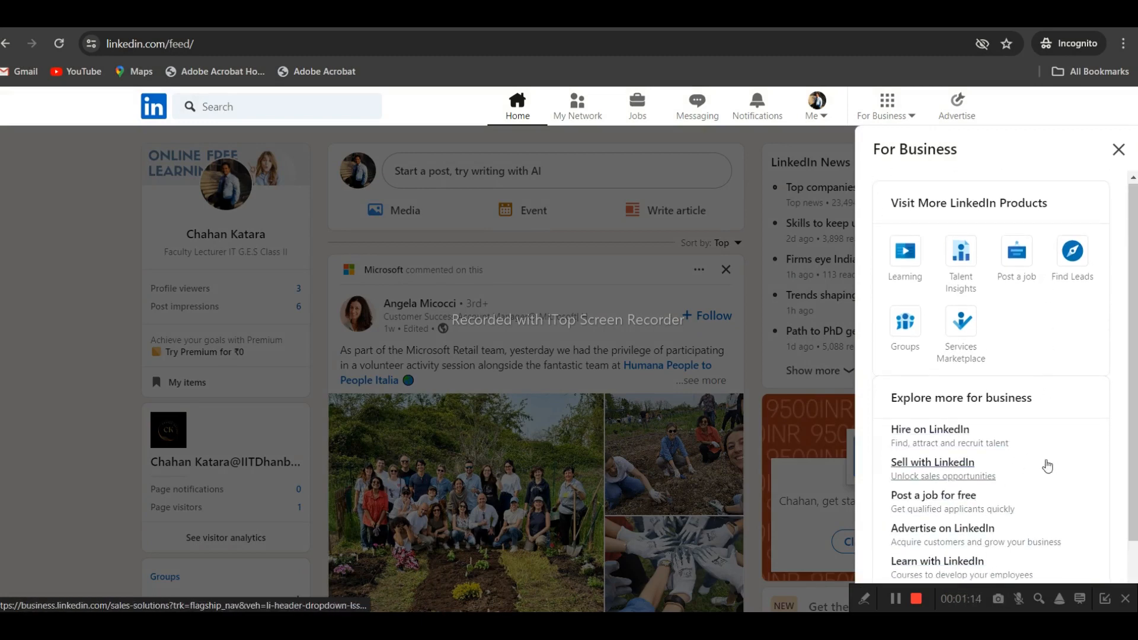
{"action": "scroll", "coordinate": [1047, 467], "scroll_direction": "down", "scroll_amount": 1}
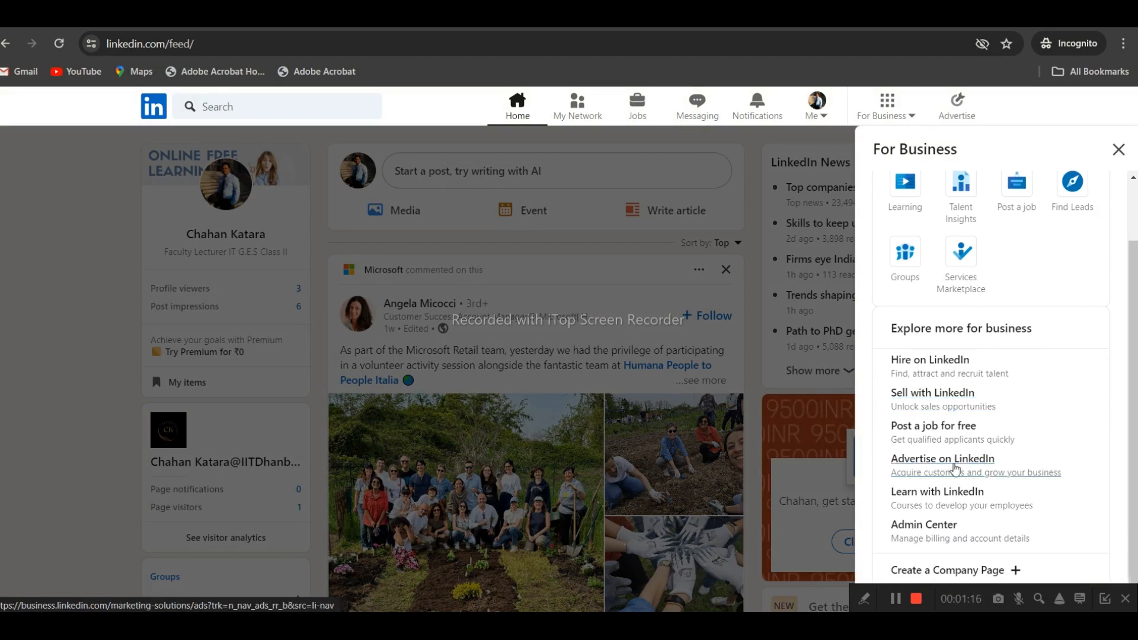
{"action": "scroll", "coordinate": [924, 468], "scroll_direction": "up", "scroll_amount": 1}
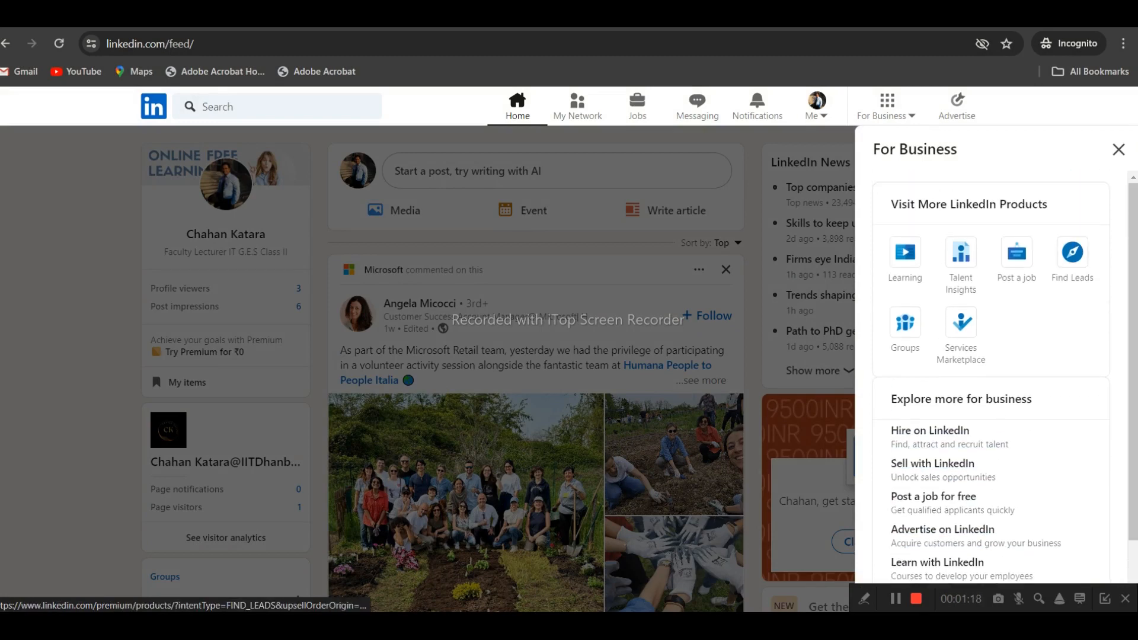
{"action": "left_click", "coordinate": [1118, 149]}
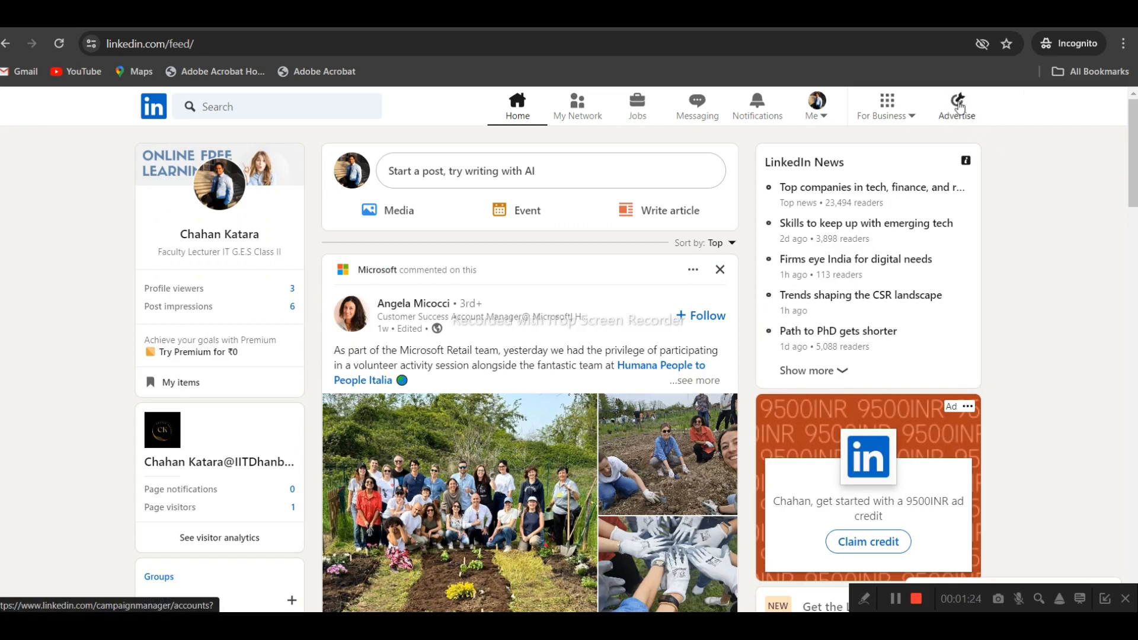
- Open the Campaign Manager's detailed account list through LinkedIn's advertising option
{"action": "left_click", "coordinate": [959, 106]}
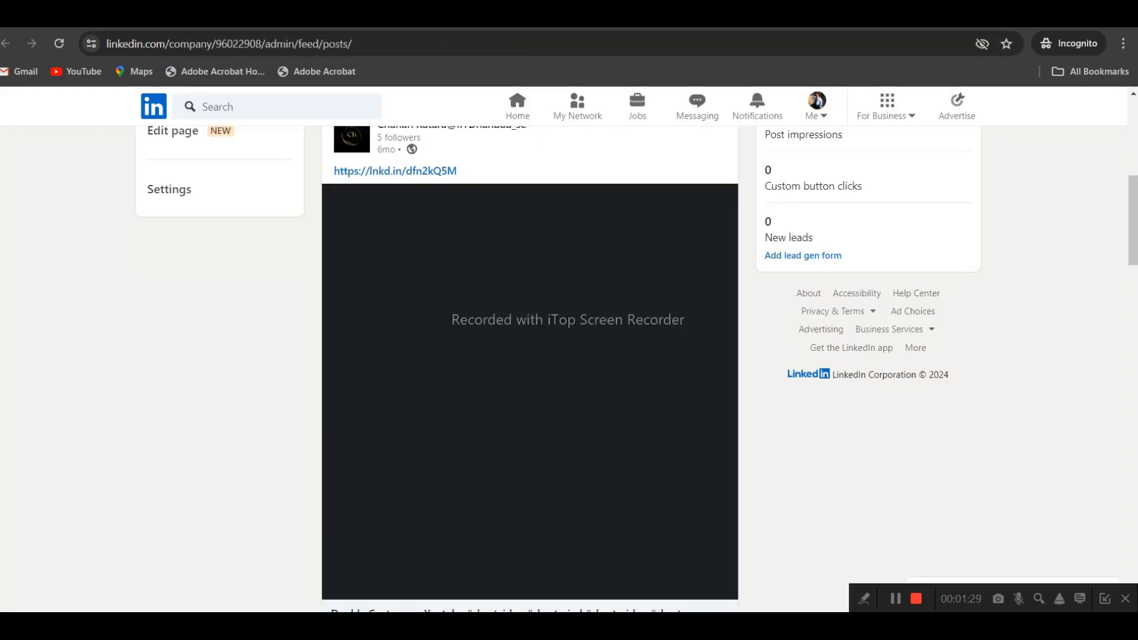
{"action": "key", "text": "ctrl+Tab"}
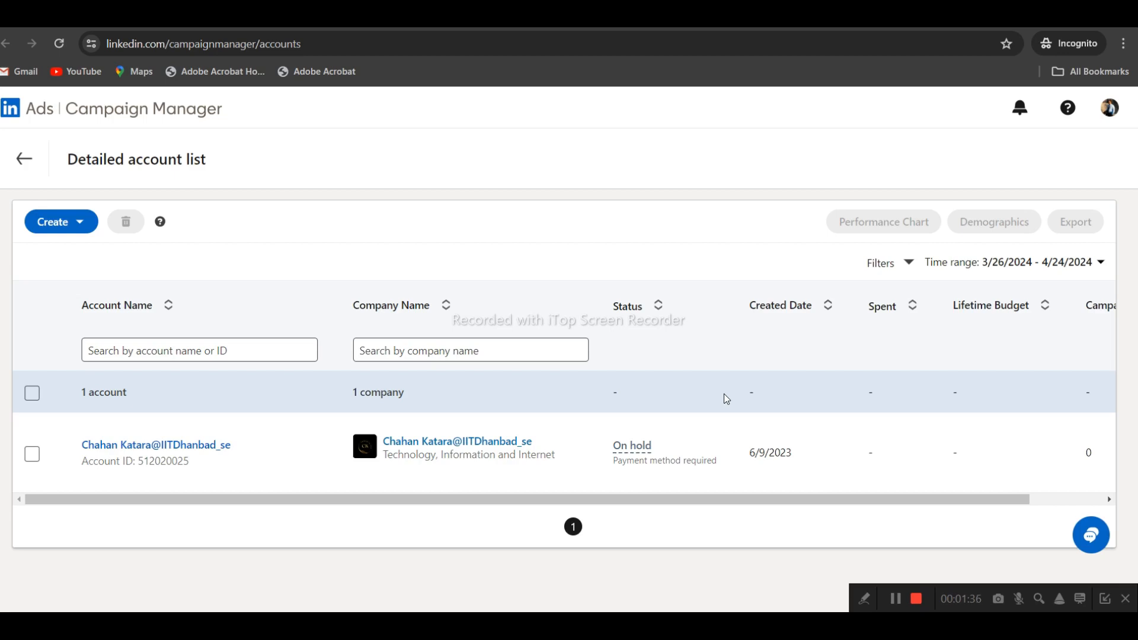
{"action": "left_click", "coordinate": [178, 15]}
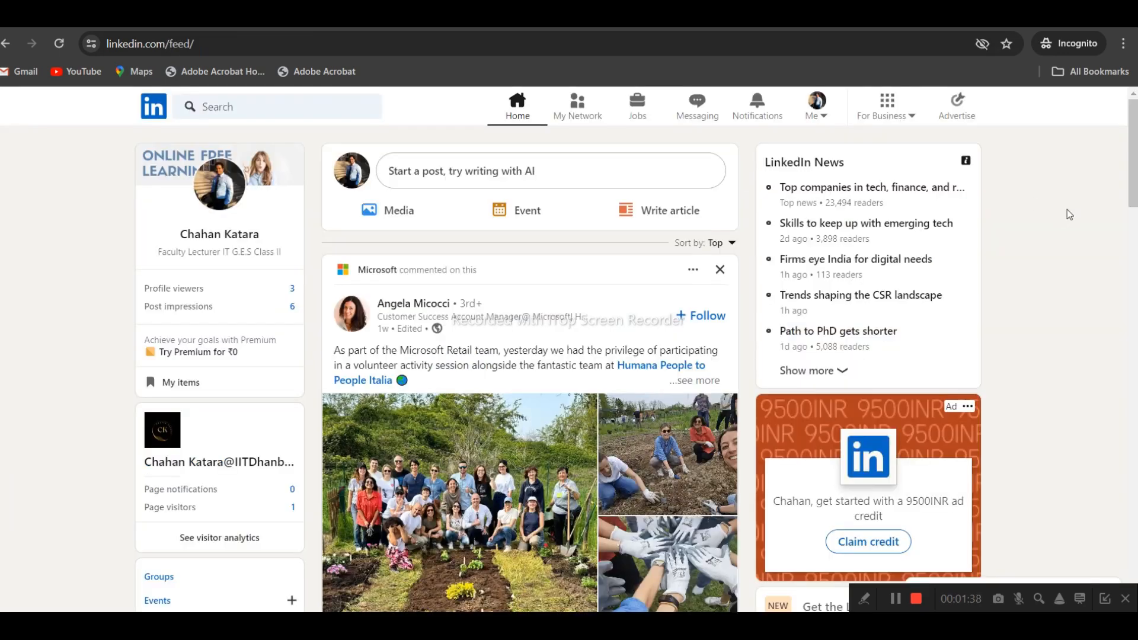
{"action": "left_click", "coordinate": [355, 15]}
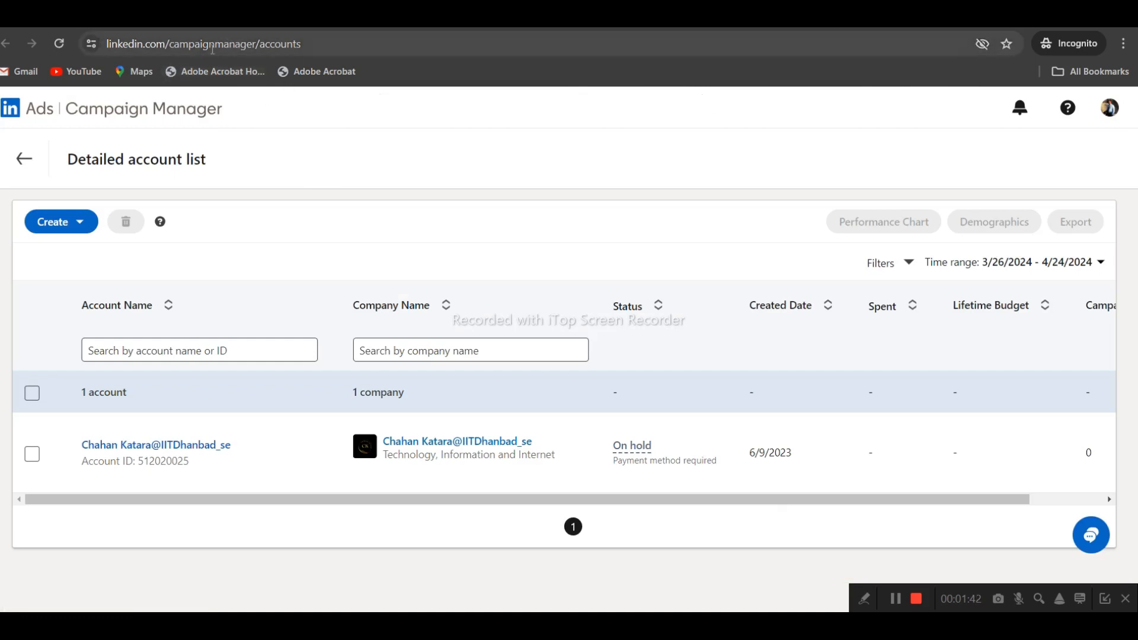
- Look over the listed ad account and review the posts on its associated company page
{"action": "mouse_move", "coordinate": [308, 424]}
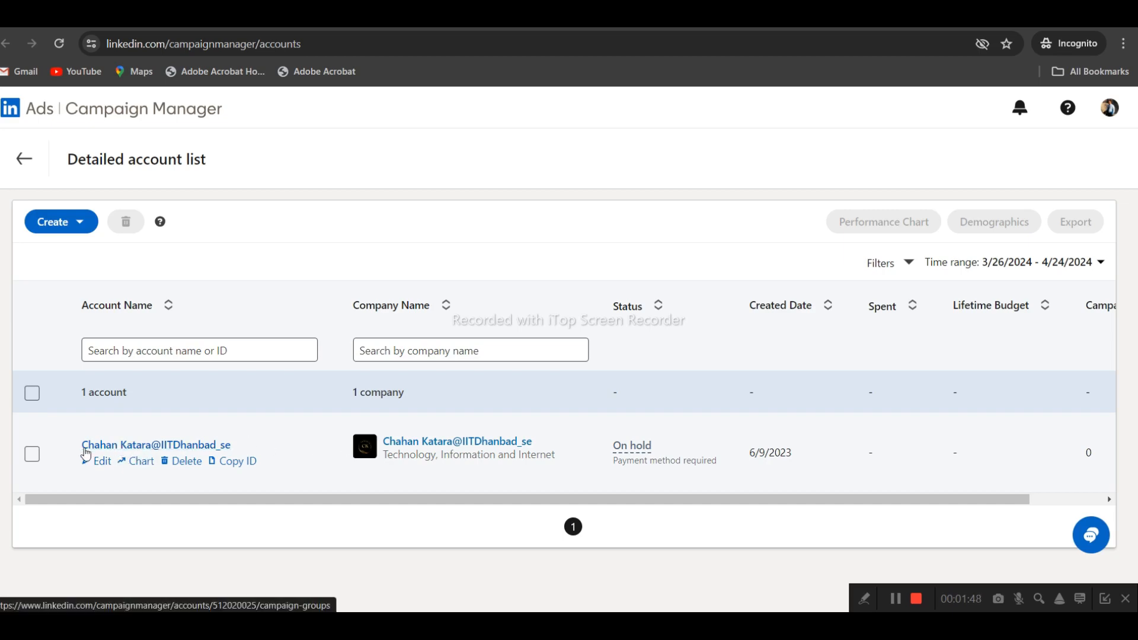
{"action": "double_click", "coordinate": [99, 392]}
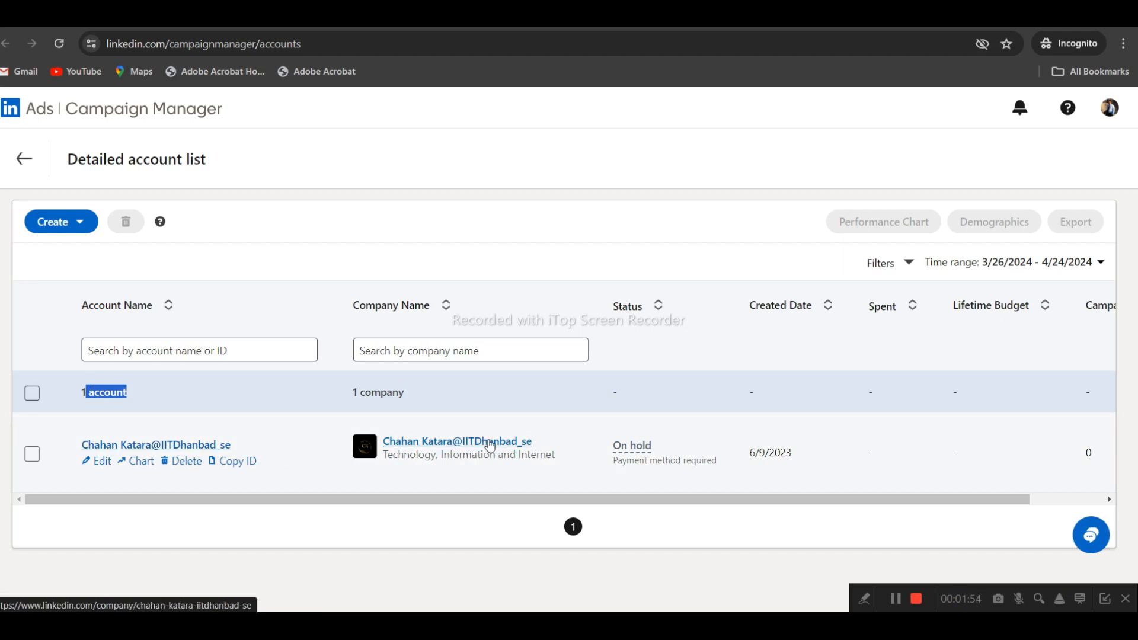
{"action": "left_click", "coordinate": [490, 443]}
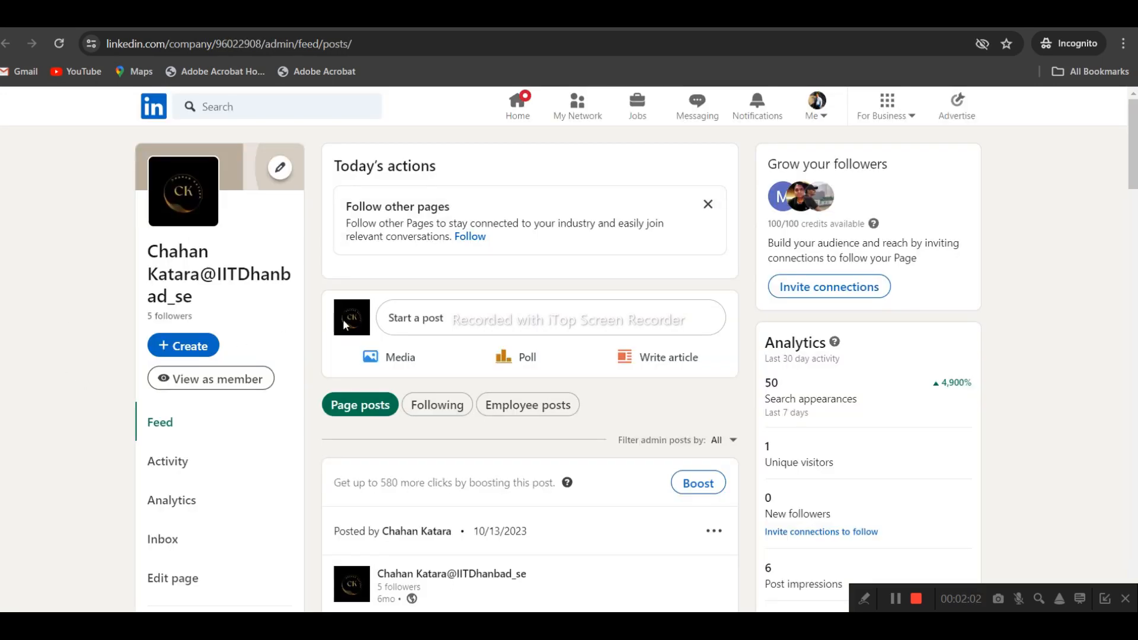
{"action": "scroll", "coordinate": [341, 330], "scroll_direction": "down", "scroll_amount": 4}
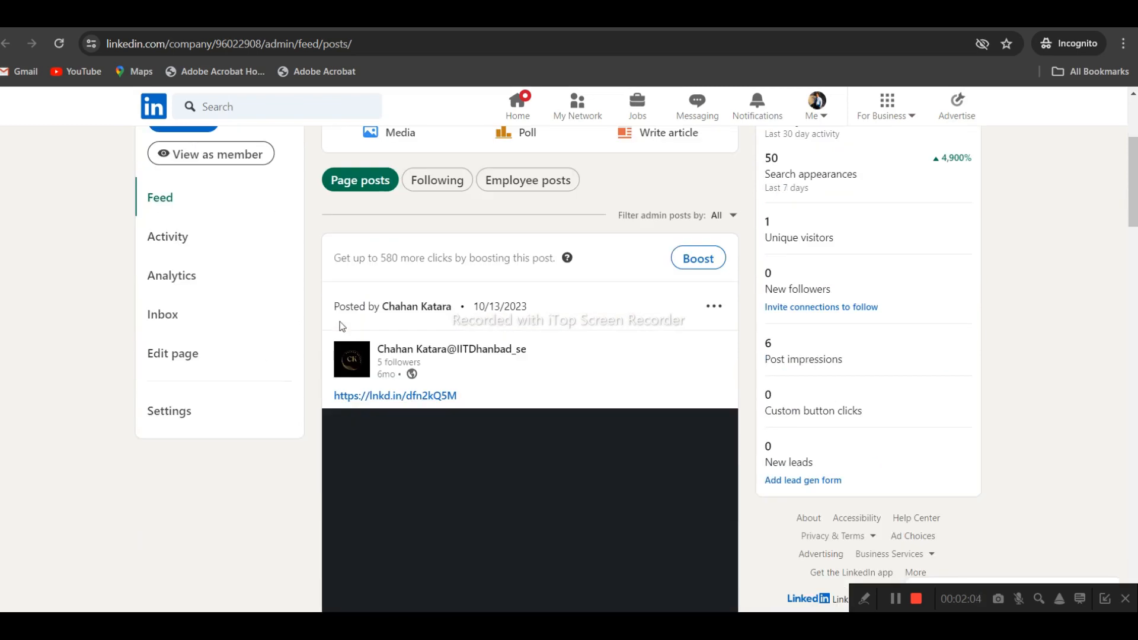
{"action": "scroll", "coordinate": [339, 321], "scroll_direction": "up", "scroll_amount": 4}
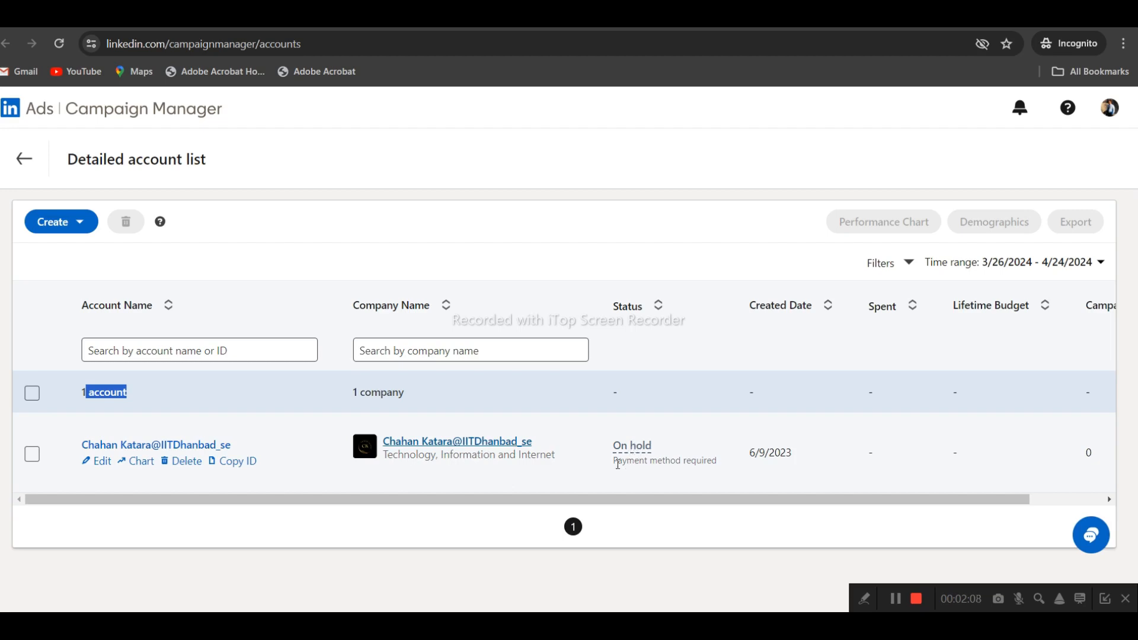
- Read the explanation of the ad account's payment-related status and dismiss it
{"action": "left_click_drag", "start_coordinate": [614, 461], "coordinate": [741, 465]}
{"action": "left_click", "coordinate": [694, 465]}
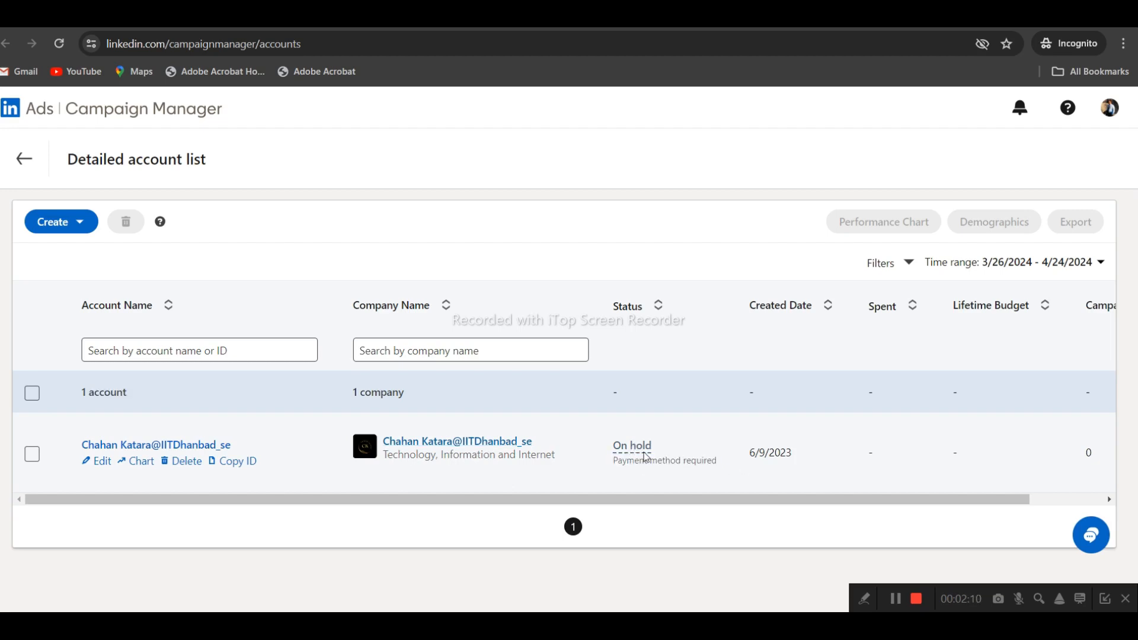
{"action": "left_click", "coordinate": [640, 448]}
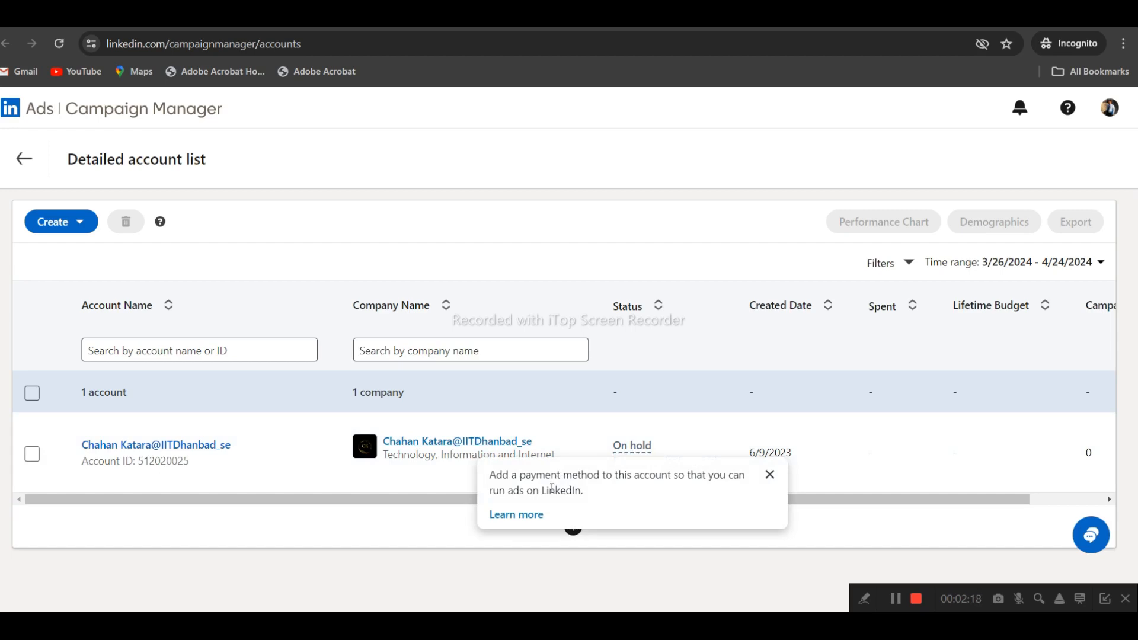
{"action": "left_click_drag", "start_coordinate": [508, 491], "coordinate": [588, 494]}
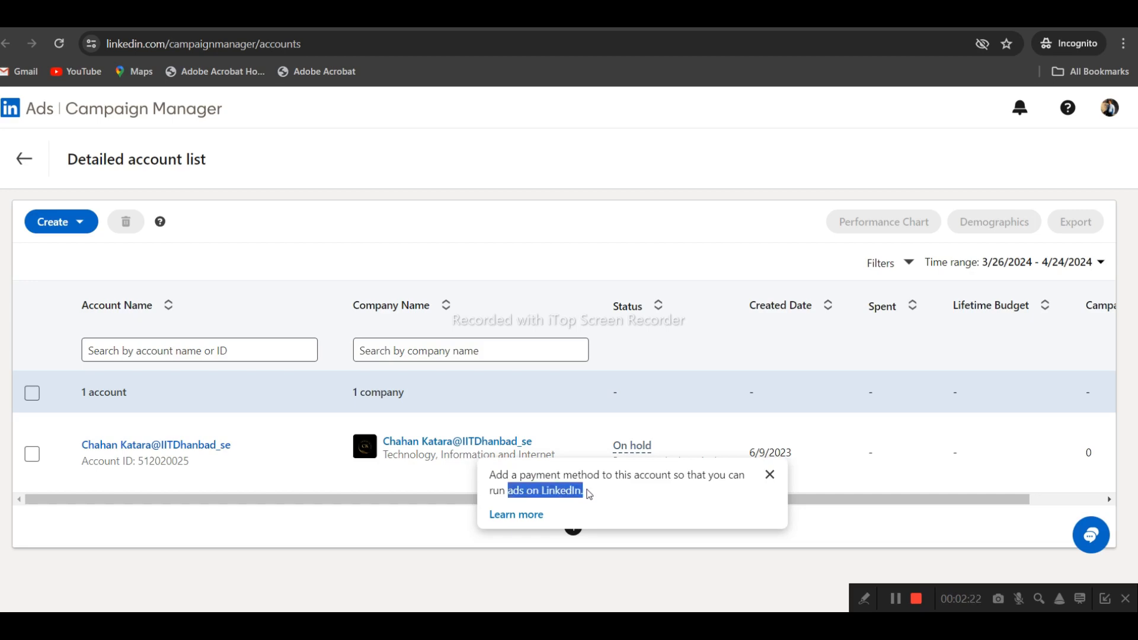
{"action": "left_click", "coordinate": [642, 492]}
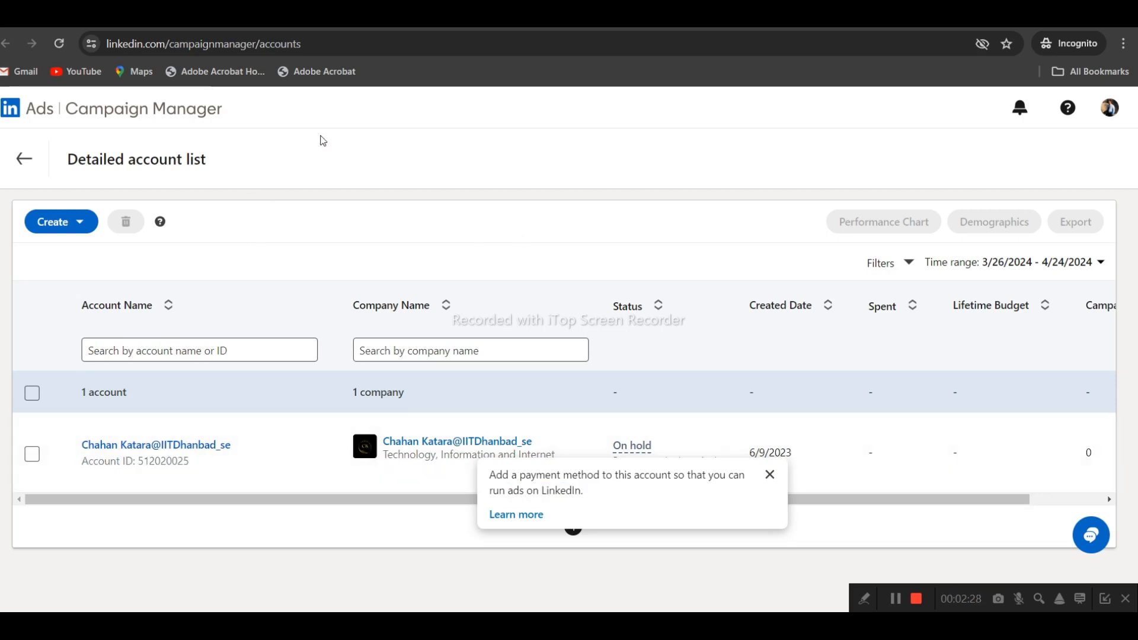
{"action": "left_click", "coordinate": [770, 474]}
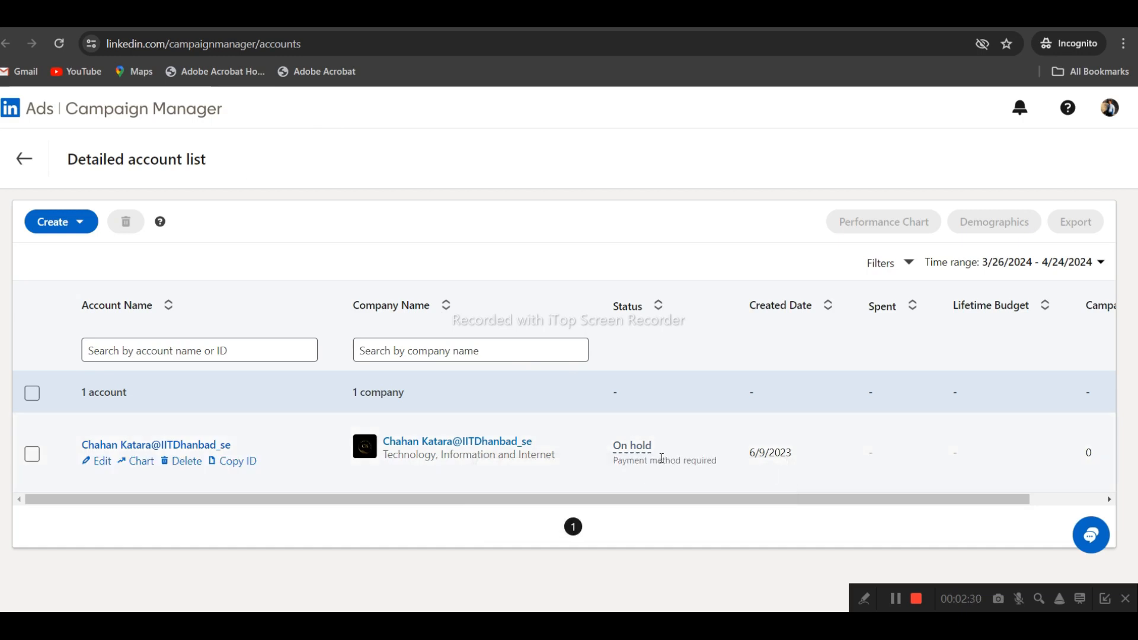
- Examine the ad account's remaining columns, including created date, spend, lifetime budget and number of campaigns
{"action": "left_click_drag", "start_coordinate": [825, 498], "coordinate": [906, 498]}
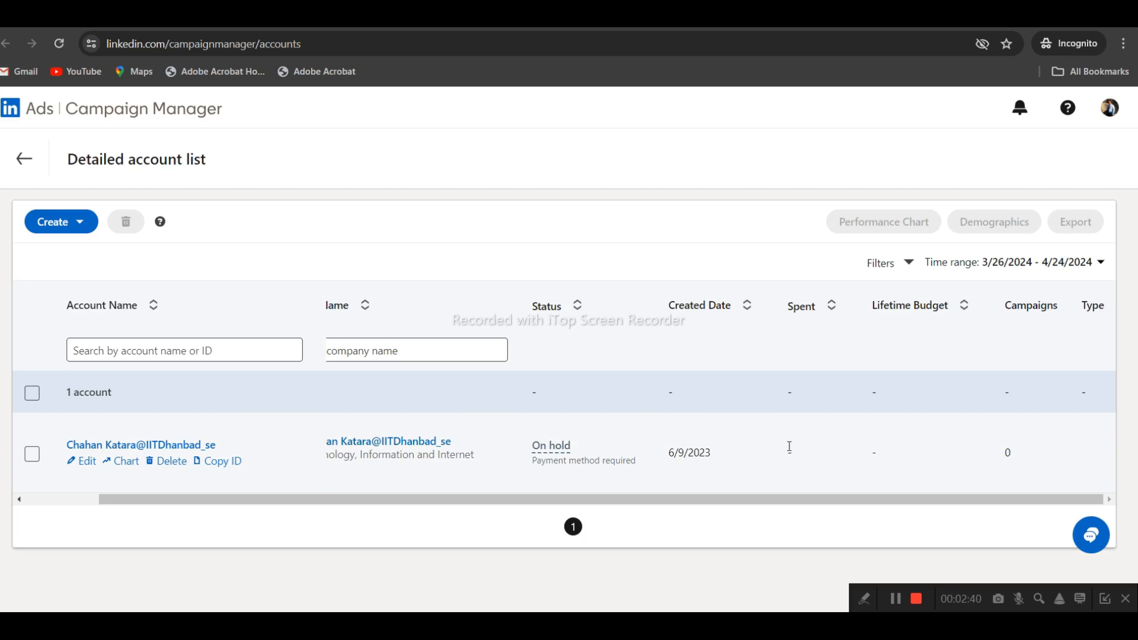
{"action": "double_click", "coordinate": [888, 455]}
{"action": "left_click", "coordinate": [895, 460]}
{"action": "left_click_drag", "start_coordinate": [993, 500], "coordinate": [695, 511]}
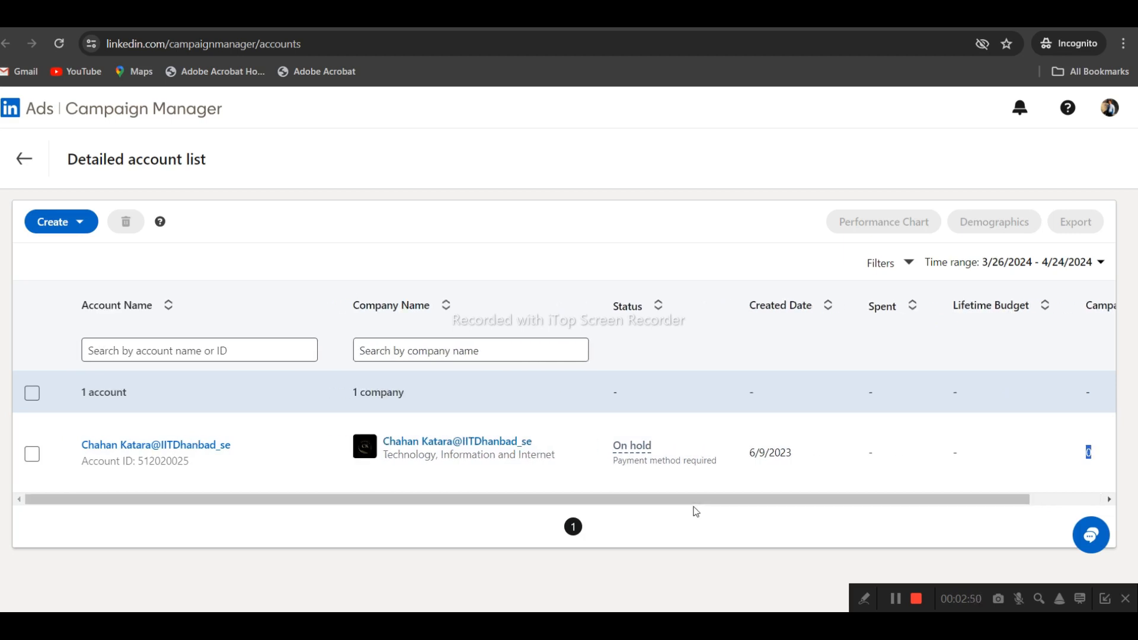
{"action": "left_click_drag", "start_coordinate": [688, 503], "coordinate": [626, 516]}
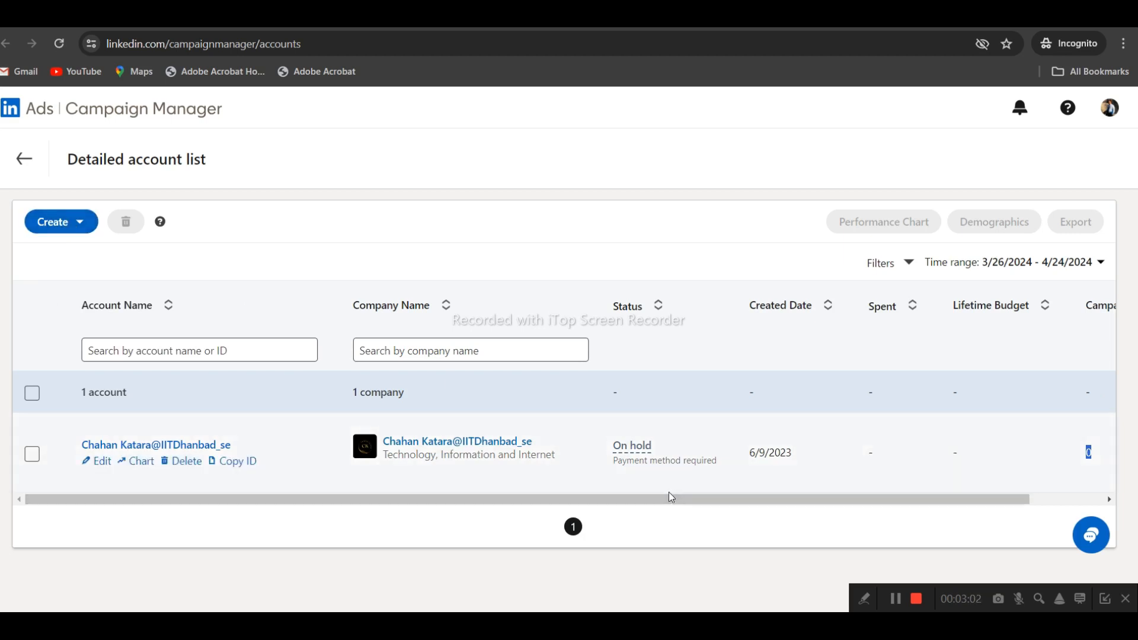
{"action": "left_click_drag", "start_coordinate": [667, 497], "coordinate": [499, 514]}
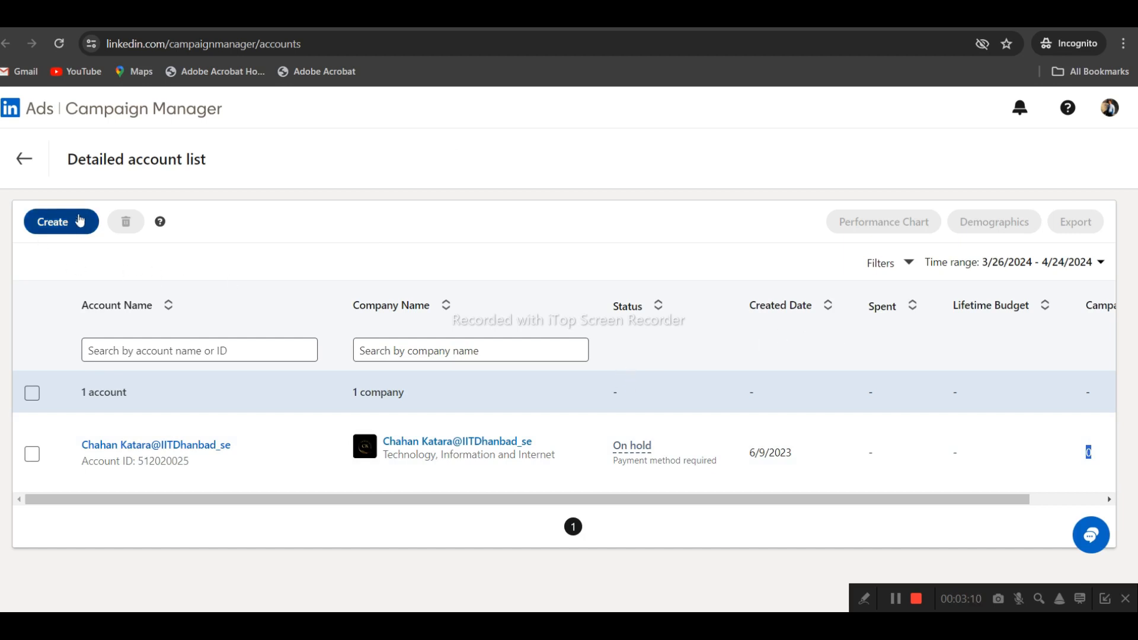
- Start a new ad account and set its currency to India, Rupee (INR)
{"action": "left_click", "coordinate": [78, 221]}
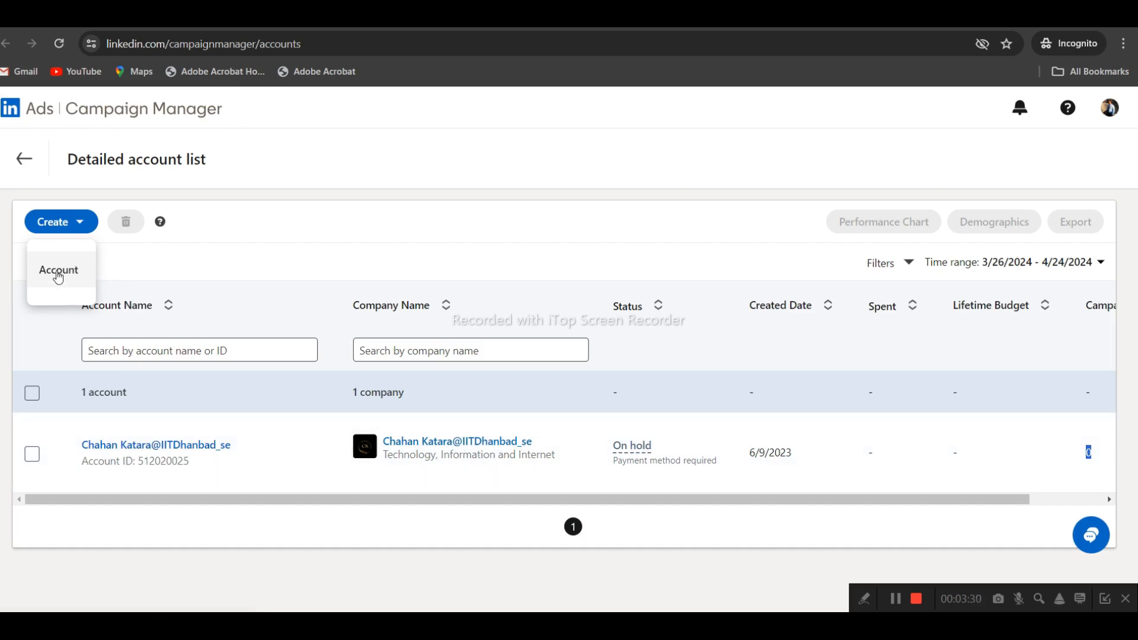
{"action": "left_click", "coordinate": [75, 278]}
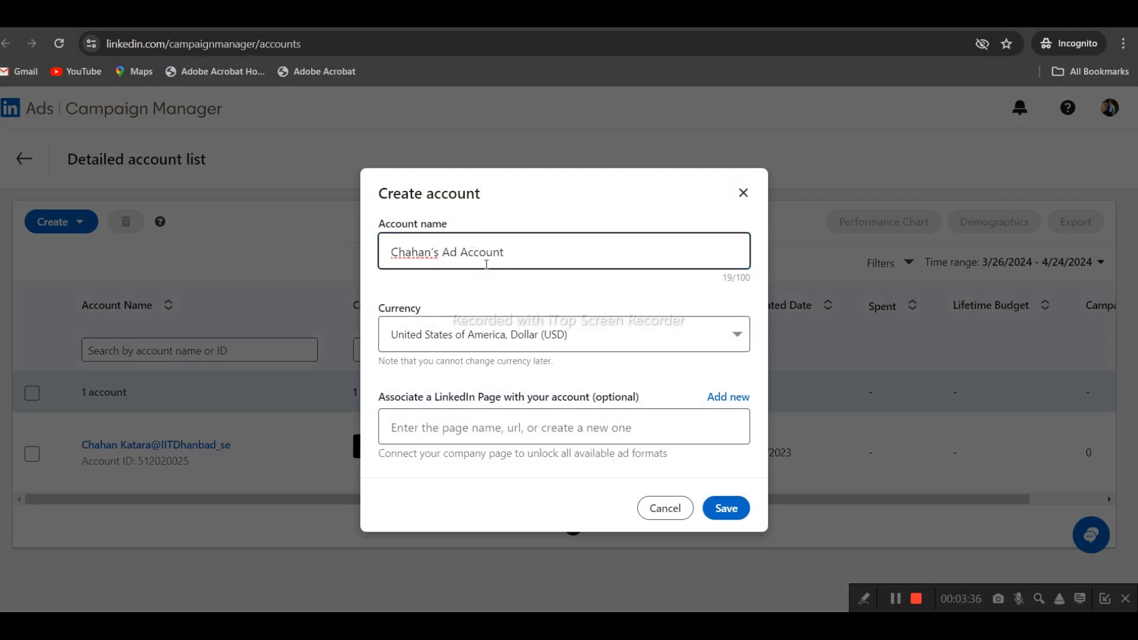
{"action": "left_click", "coordinate": [659, 344]}
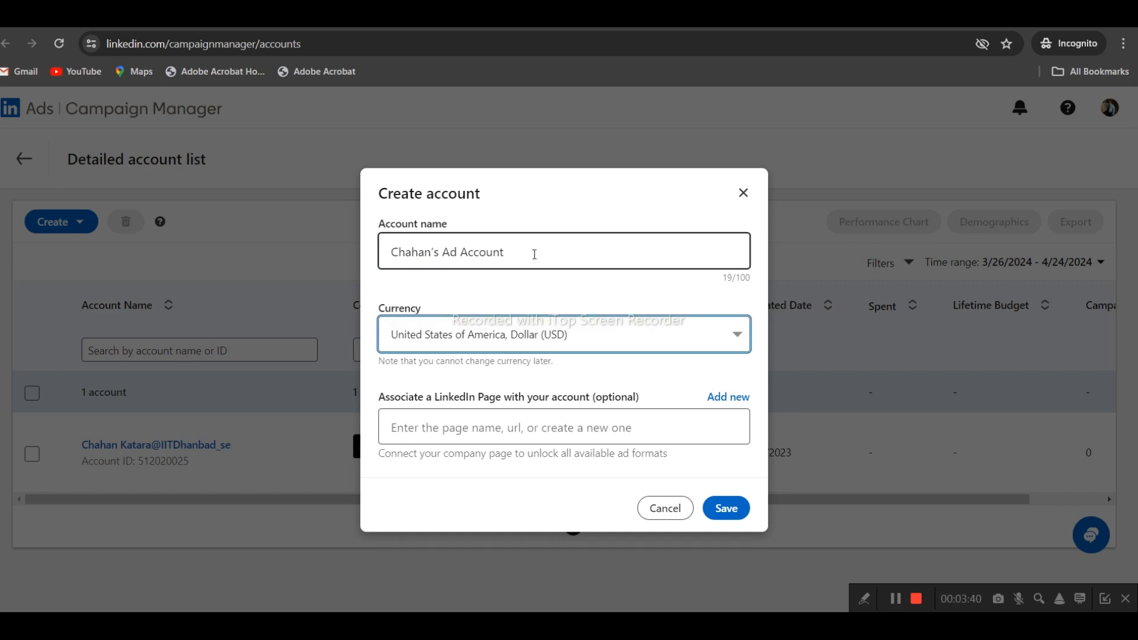
{"action": "left_click", "coordinate": [645, 331]}
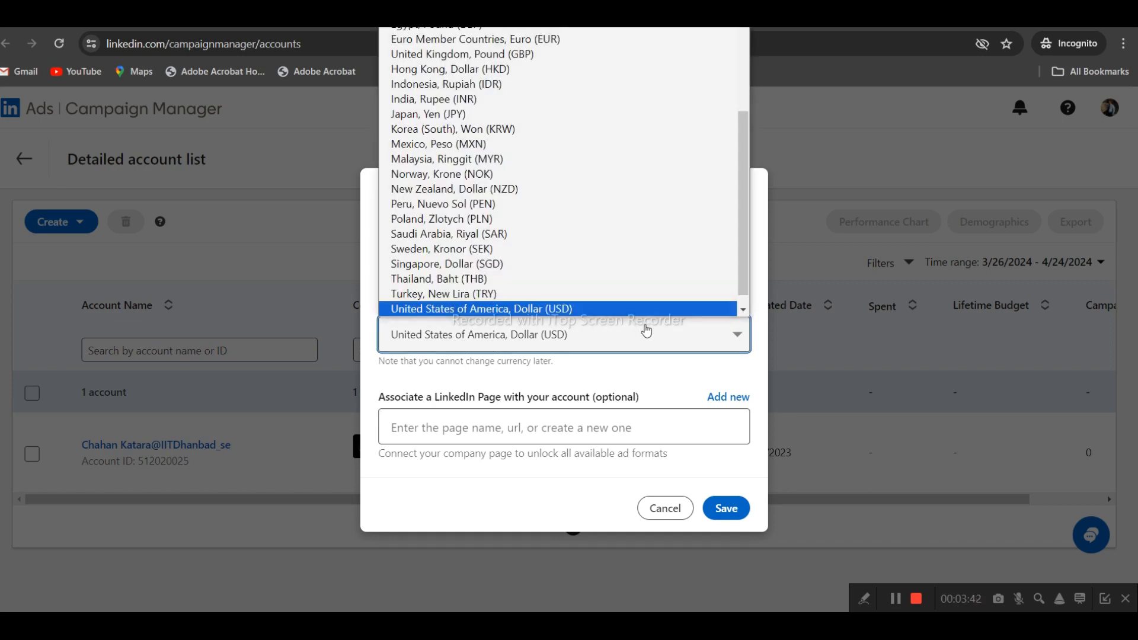
{"action": "left_click", "coordinate": [607, 100]}
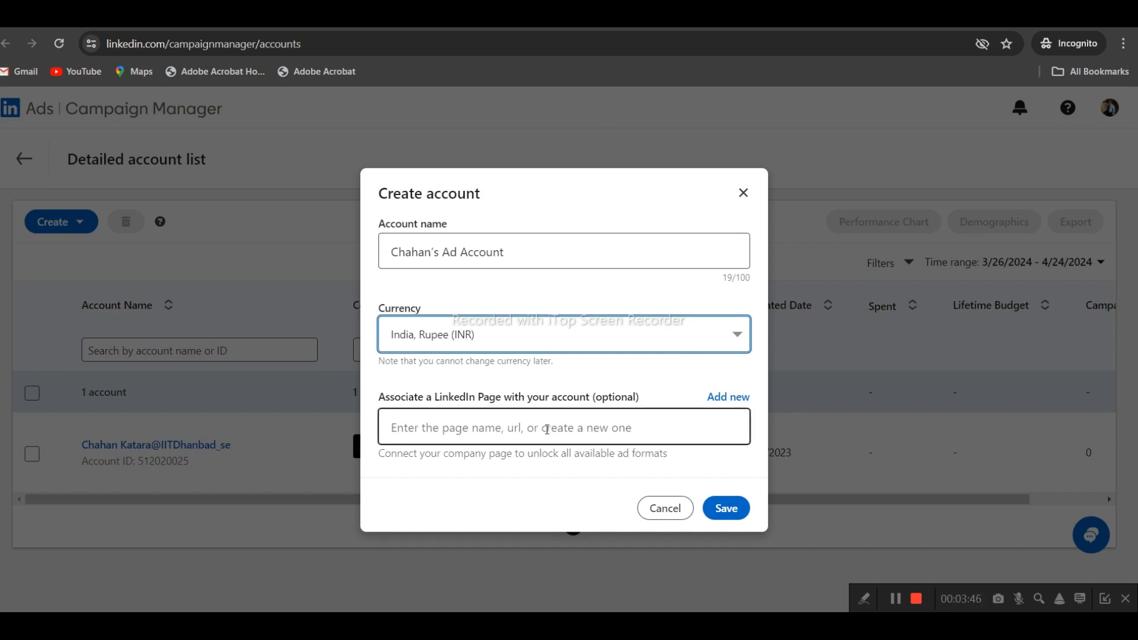
- Search for "Test" as the LinkedIn Page to associate with the new ad account
{"action": "left_click_drag", "start_coordinate": [401, 396], "coordinate": [628, 397]}
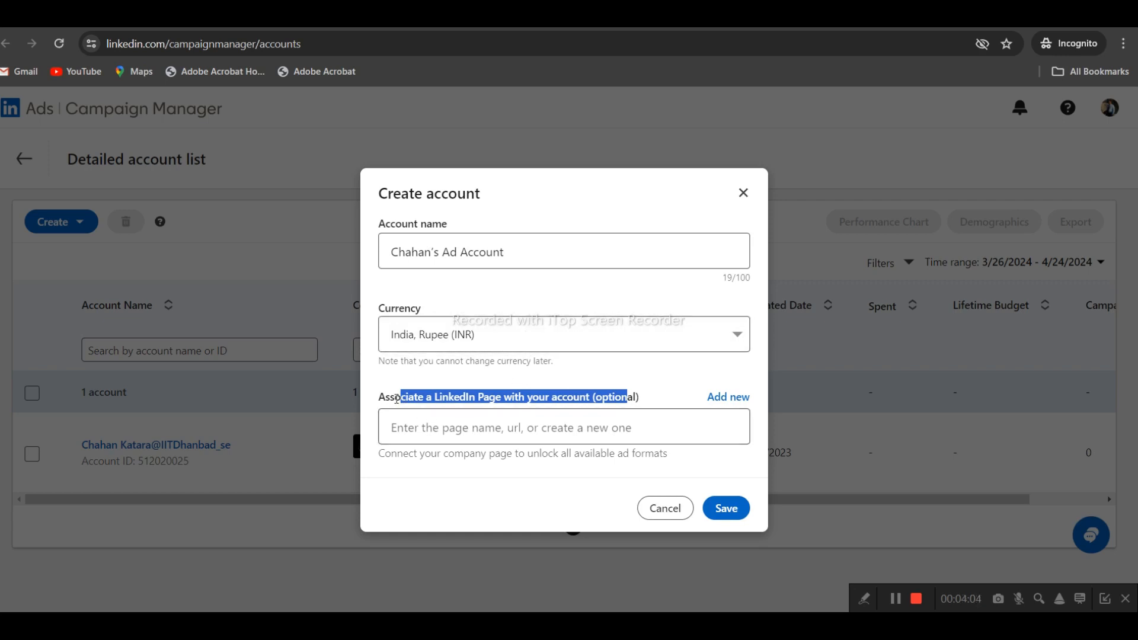
{"action": "left_click", "coordinate": [539, 439]}
{"action": "left_click", "coordinate": [569, 17]}
{"action": "left_click", "coordinate": [666, 419]}
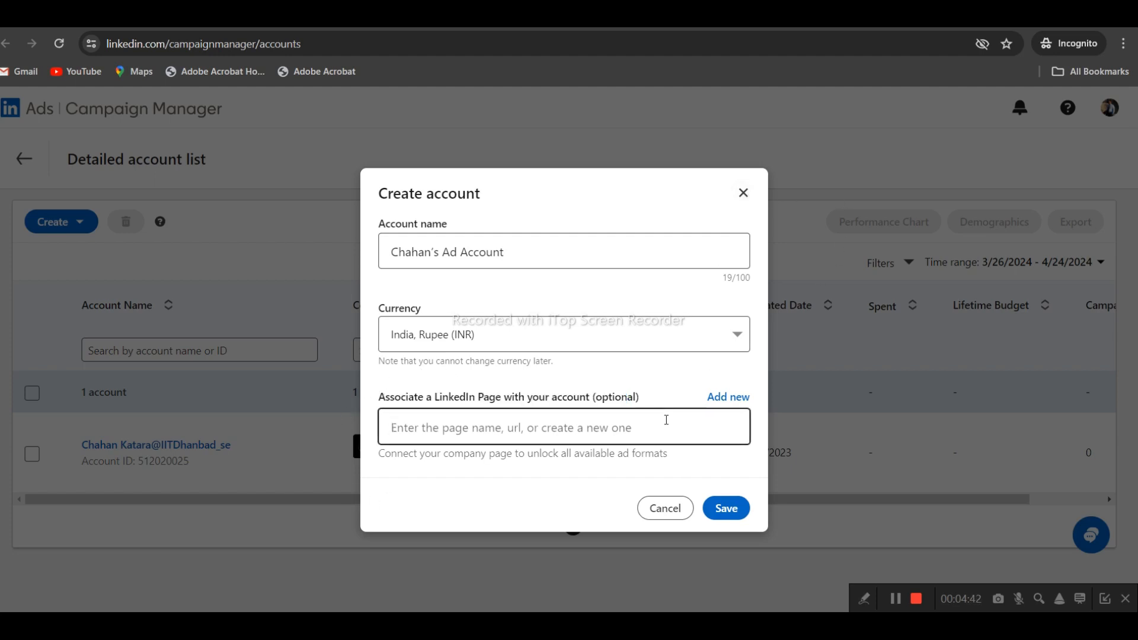
{"action": "type", "text": "Test"}
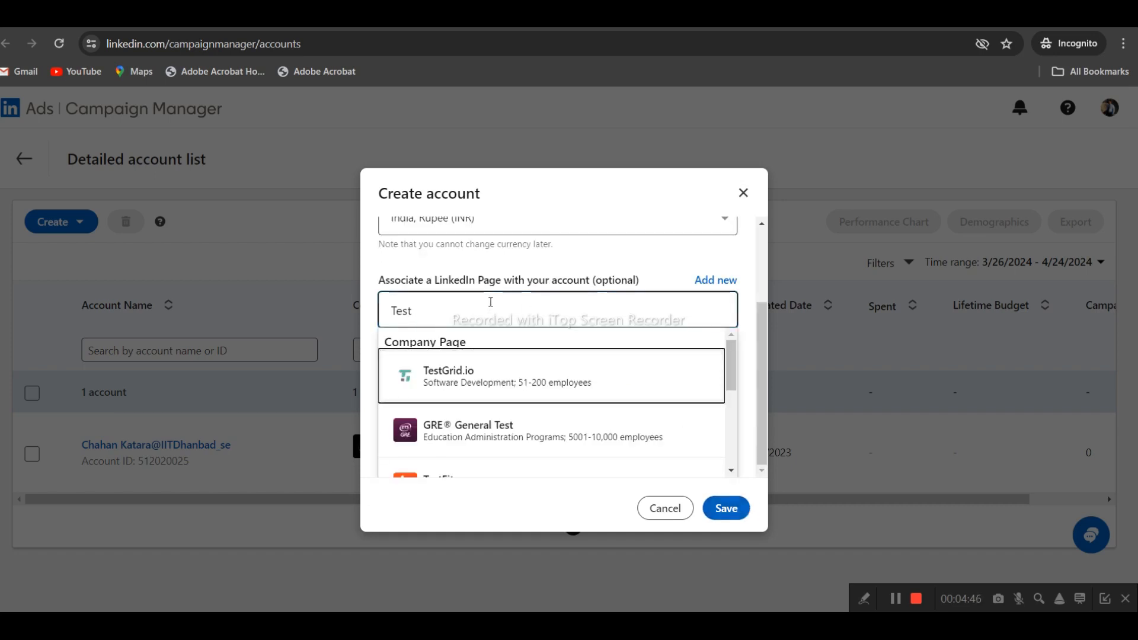
- Associate the existing company page with the new ad account using the page's copied URL, and save the account
{"action": "double_click", "coordinate": [491, 302]}
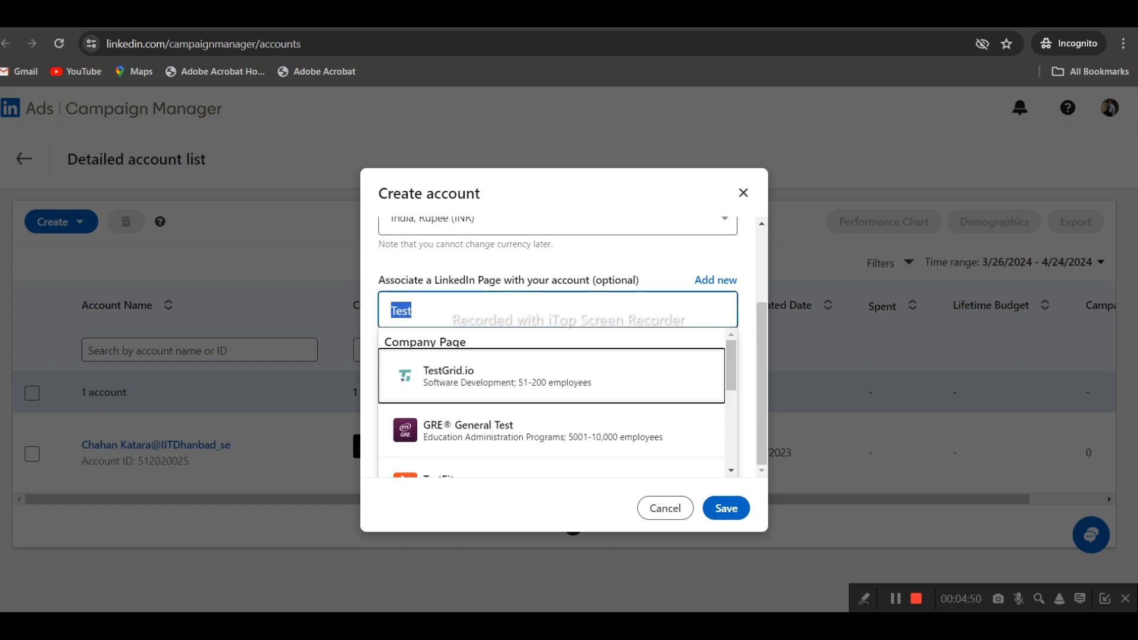
{"action": "left_click", "coordinate": [664, 17]}
{"action": "left_click", "coordinate": [657, 43]}
{"action": "left_click", "coordinate": [628, 17]}
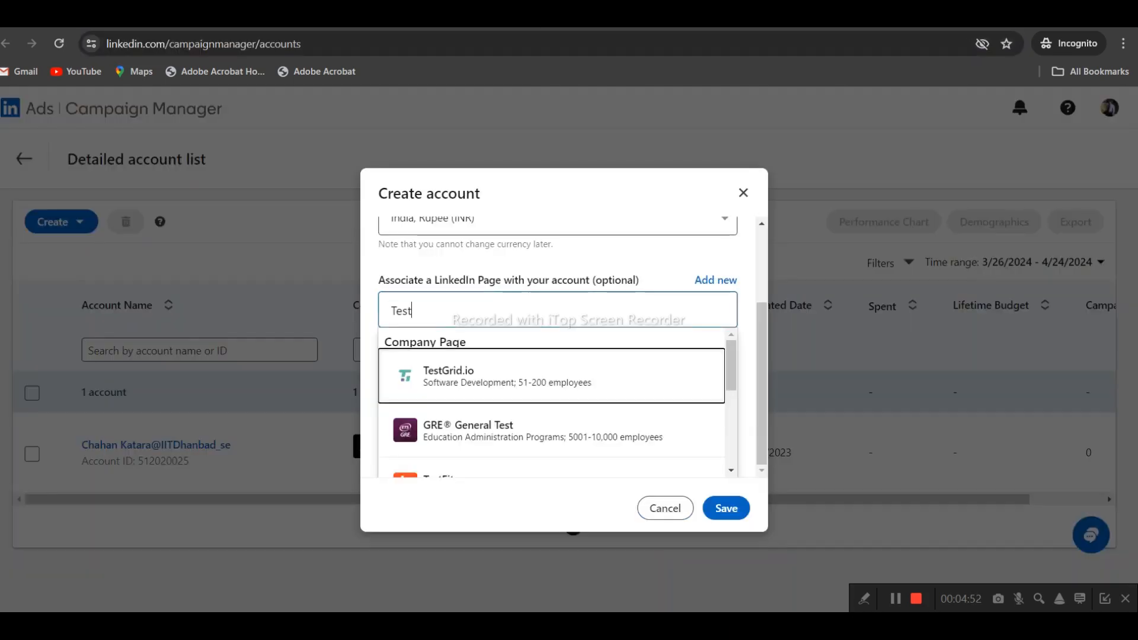
{"action": "double_click", "coordinate": [562, 310]}
{"action": "key", "text": "ctrl+v"}
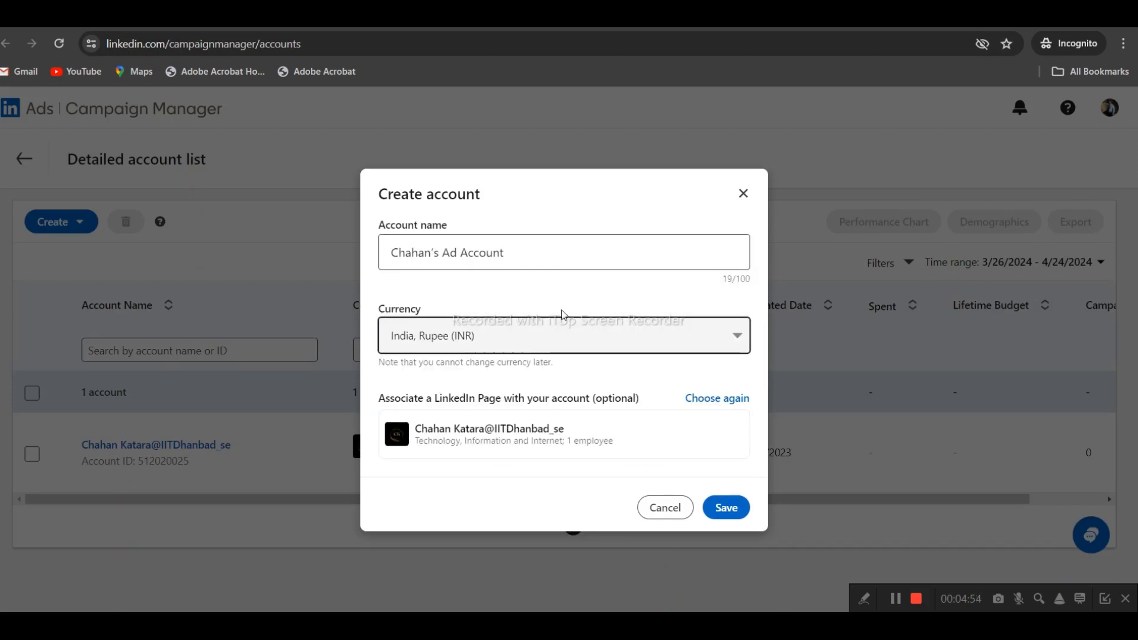
{"action": "left_click", "coordinate": [720, 508]}
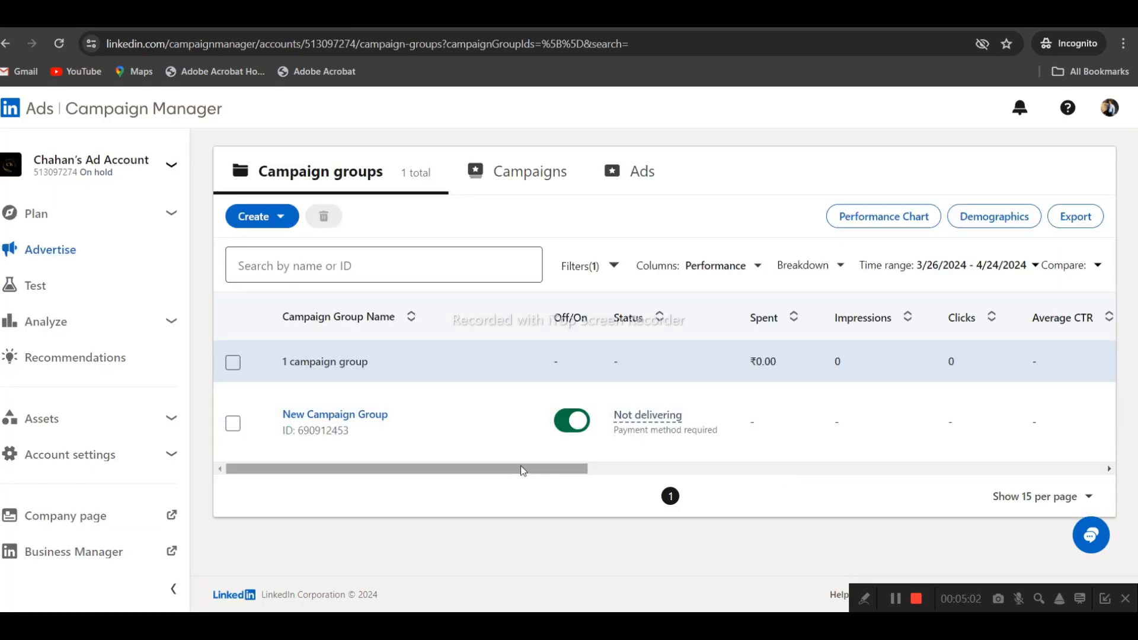
- Reopen the advertising section from the LinkedIn feed to bring up the detailed account list
{"action": "mouse_move", "coordinate": [122, 172]}
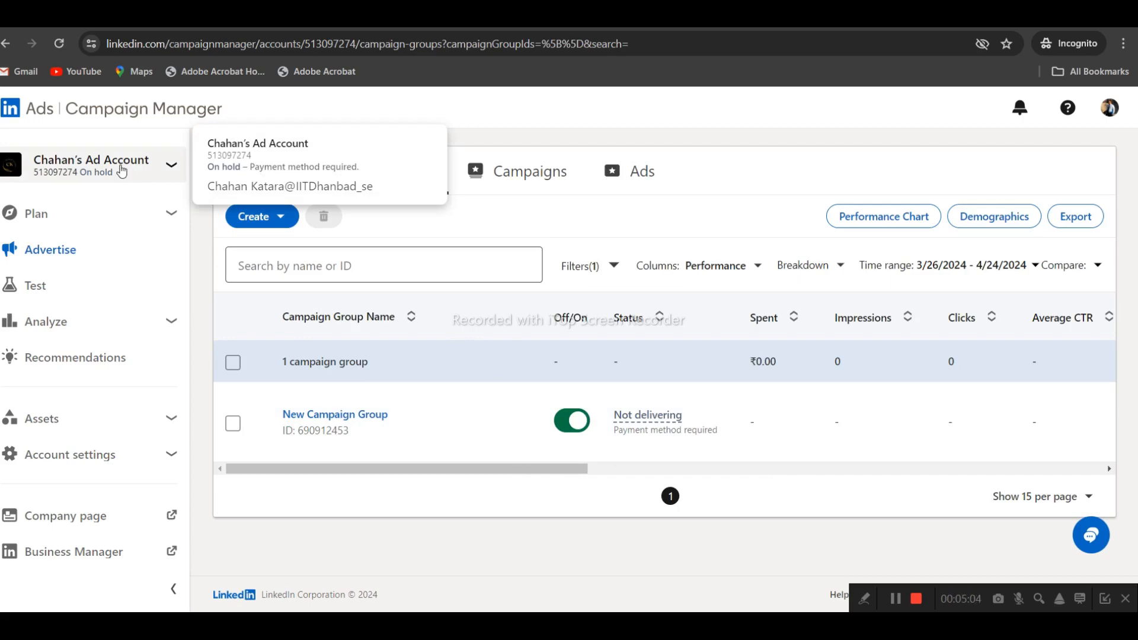
{"action": "left_click", "coordinate": [113, 18]}
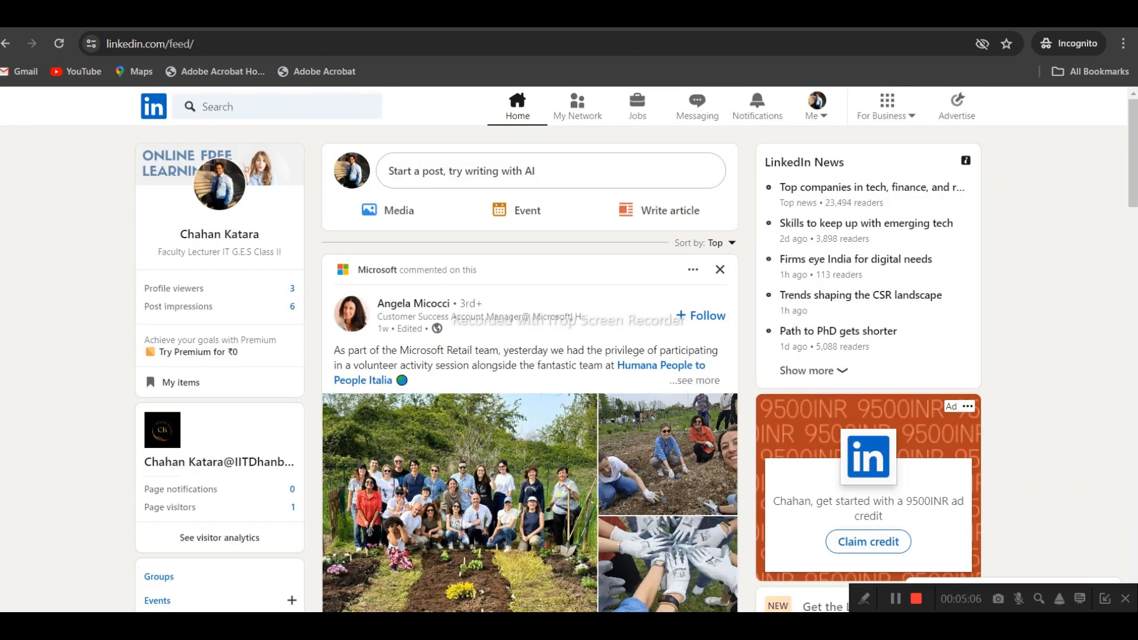
{"action": "left_click", "coordinate": [976, 113]}
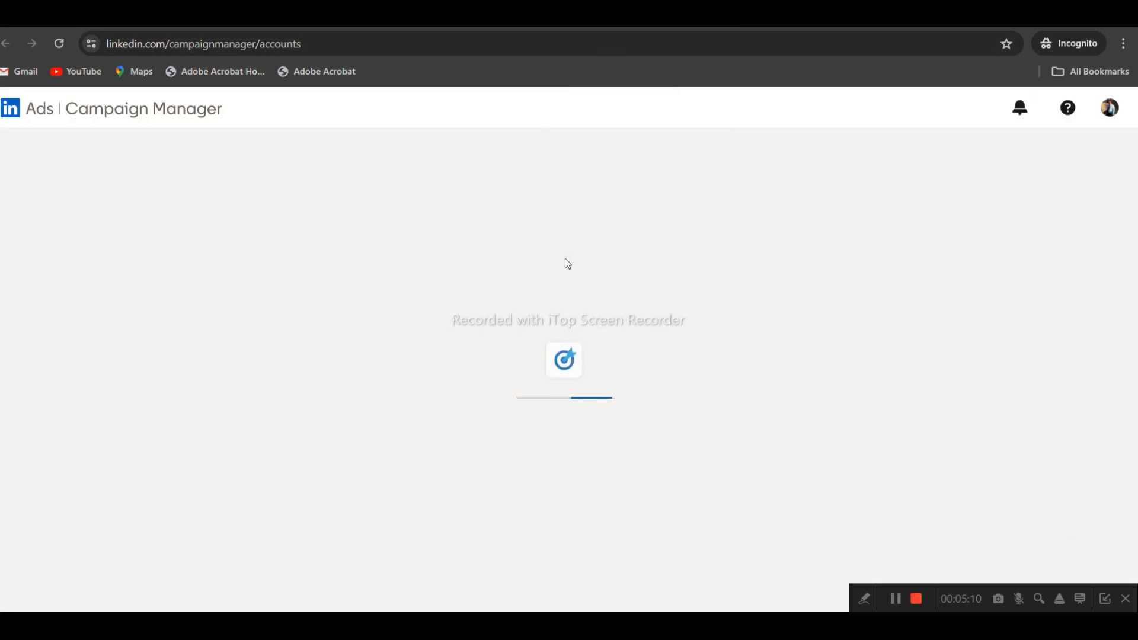
{"action": "key", "text": "ctrl+Tab"}
{"action": "key", "text": "ctrl+Tab"}
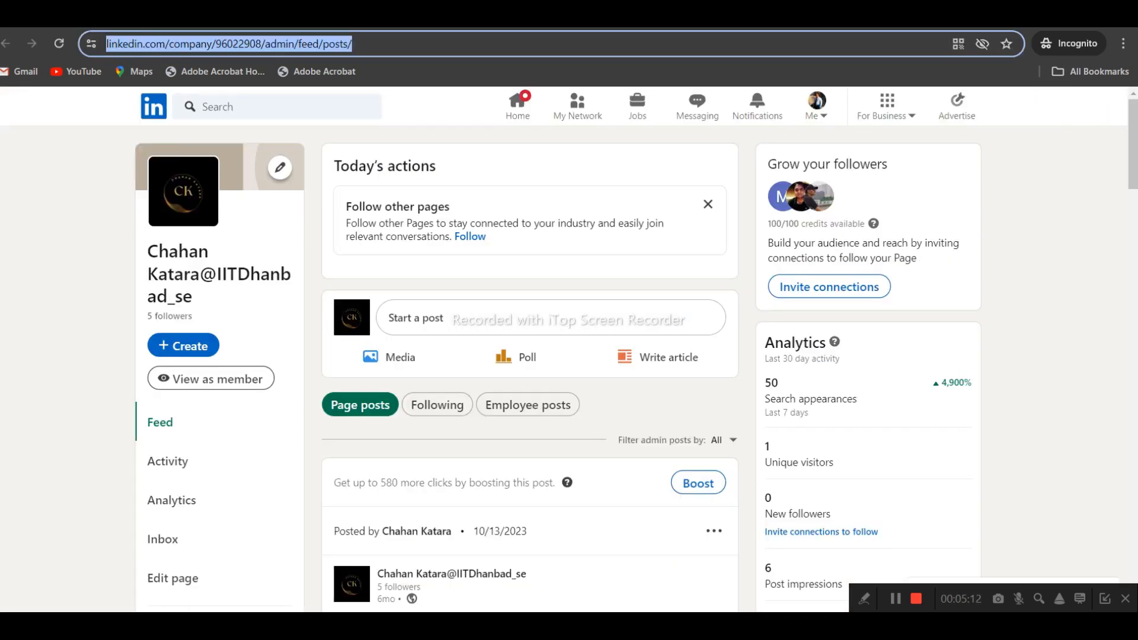
{"action": "key", "text": "ctrl+Tab"}
{"action": "scroll", "coordinate": [411, 526], "scroll_direction": "down", "scroll_amount": 1}
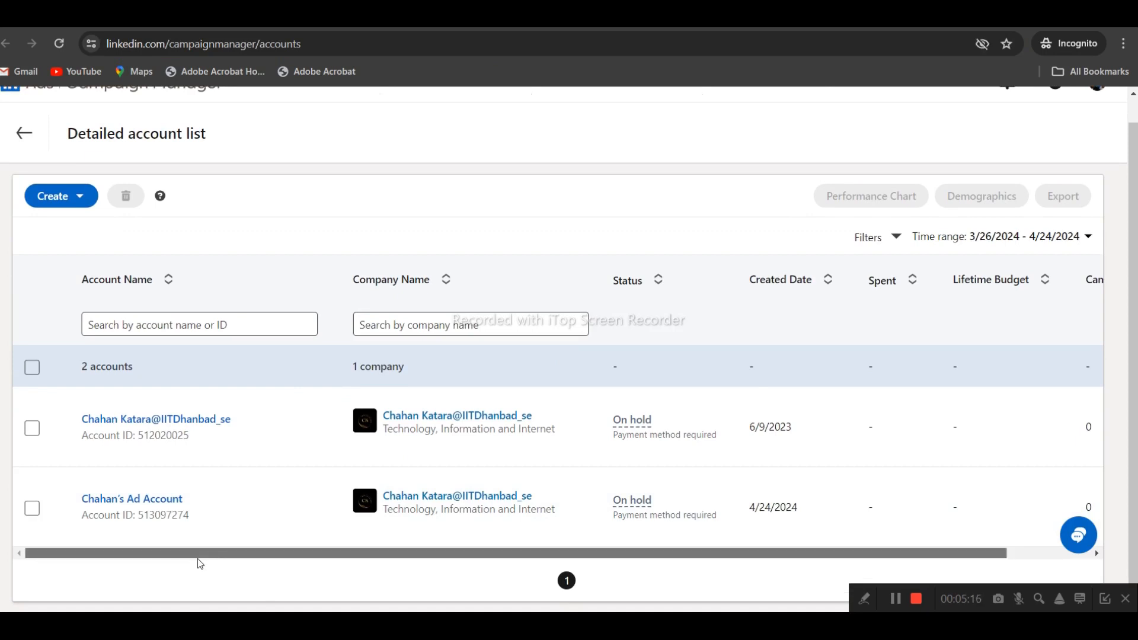
- Compare the two listed ad accounts by name, associated company, status and created date
{"action": "mouse_move", "coordinate": [140, 504]}
{"action": "mouse_move", "coordinate": [165, 417]}
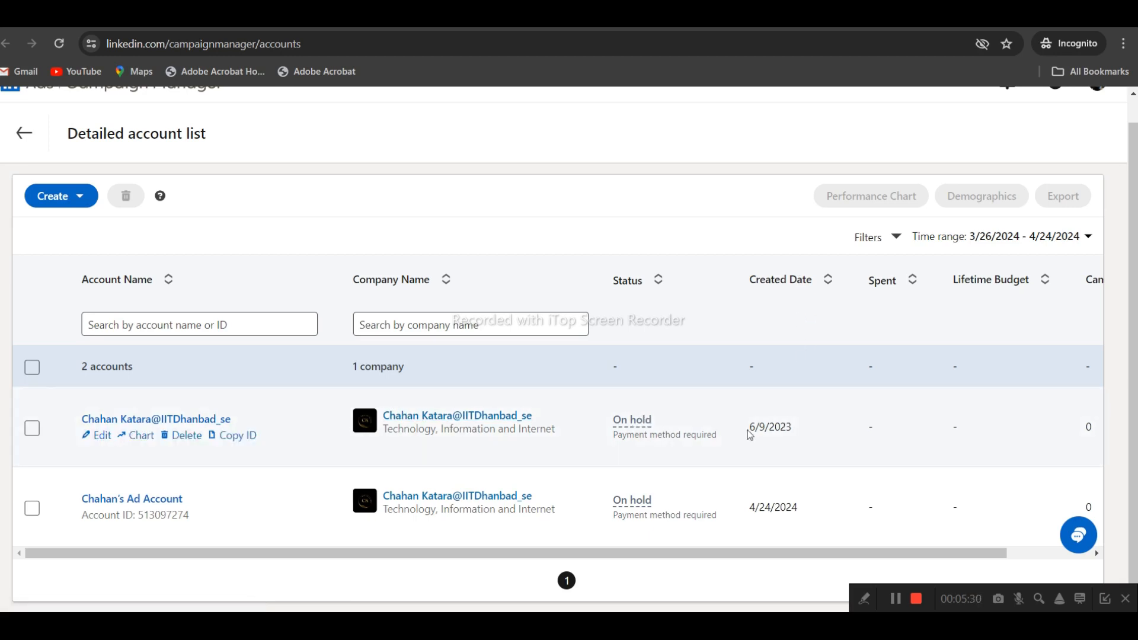
{"action": "left_click_drag", "start_coordinate": [747, 431], "coordinate": [796, 427]}
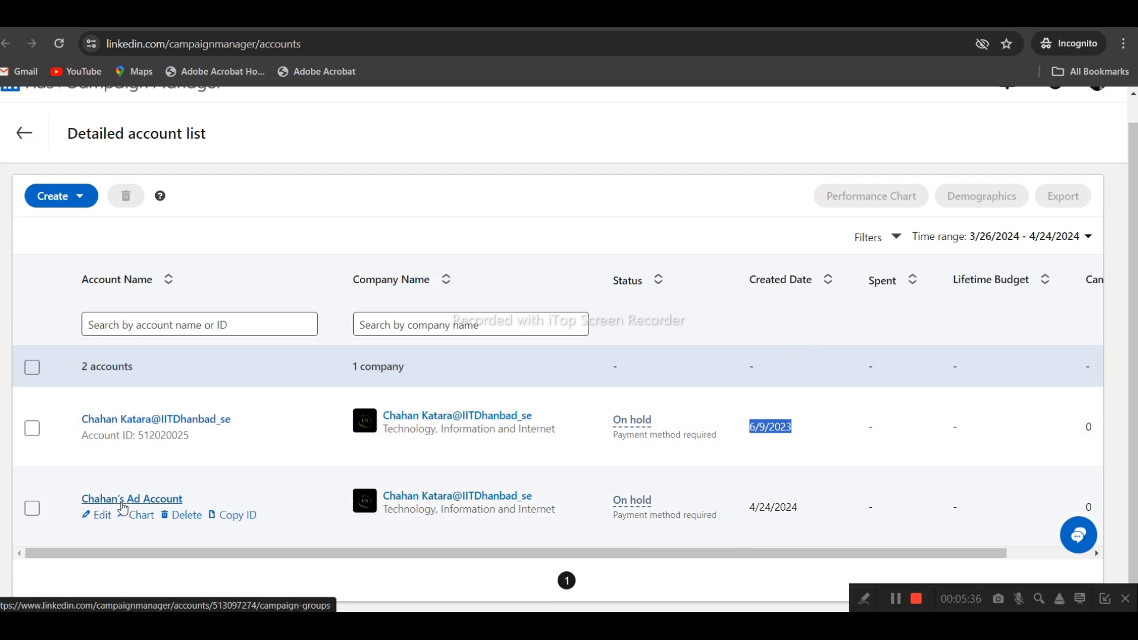
{"action": "scroll", "coordinate": [125, 295], "scroll_direction": "up", "scroll_amount": 1}
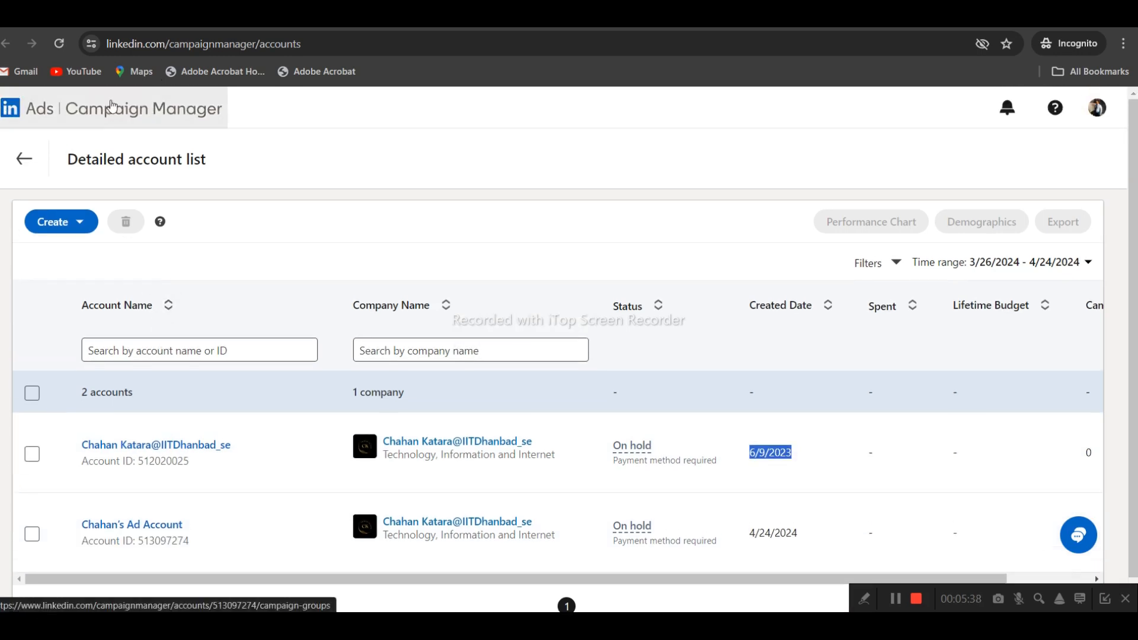
{"action": "scroll", "coordinate": [236, 409], "scroll_direction": "down", "scroll_amount": 1}
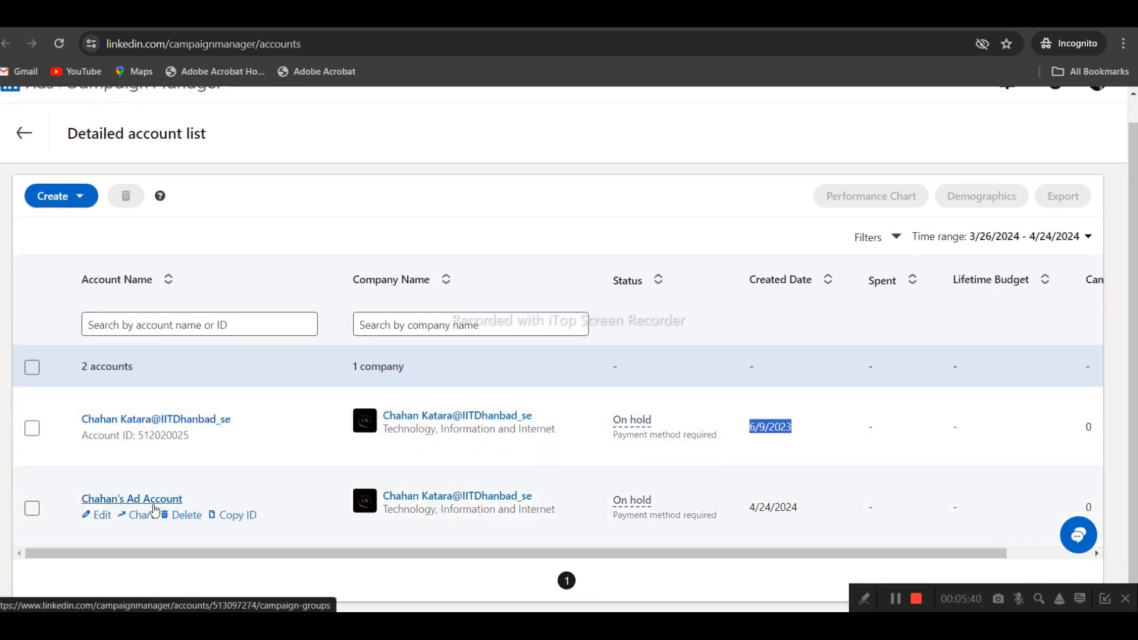
{"action": "scroll", "coordinate": [154, 510], "scroll_direction": "up", "scroll_amount": 1}
{"action": "scroll", "coordinate": [200, 471], "scroll_direction": "down", "scroll_amount": 1}
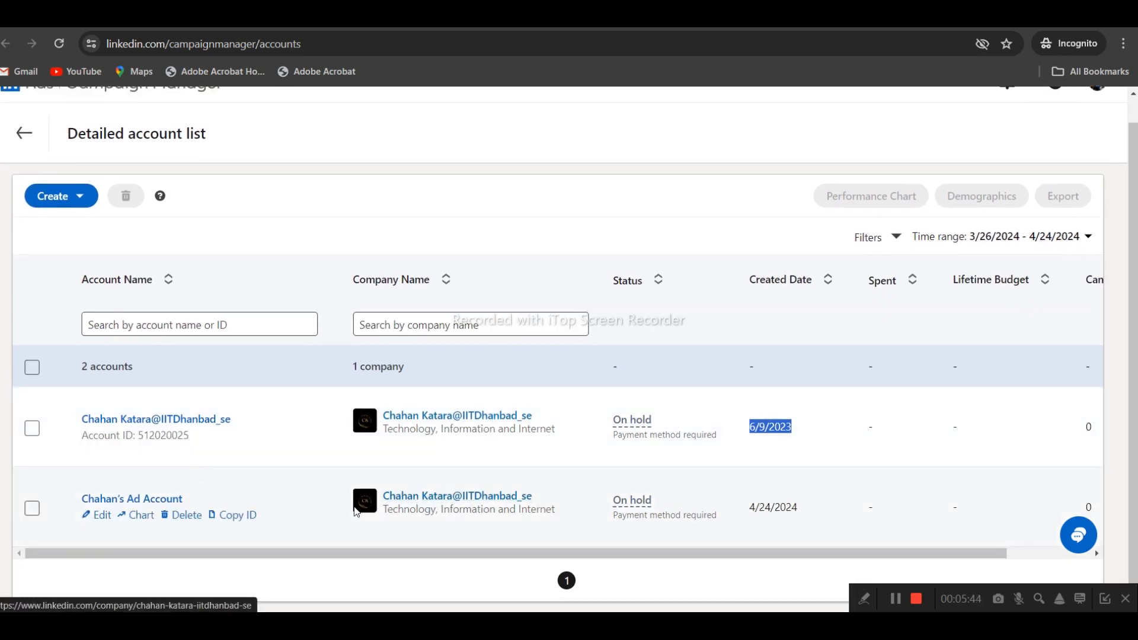
{"action": "scroll", "coordinate": [396, 418], "scroll_direction": "up", "scroll_amount": 1}
{"action": "scroll", "coordinate": [237, 509], "scroll_direction": "down", "scroll_amount": 1}
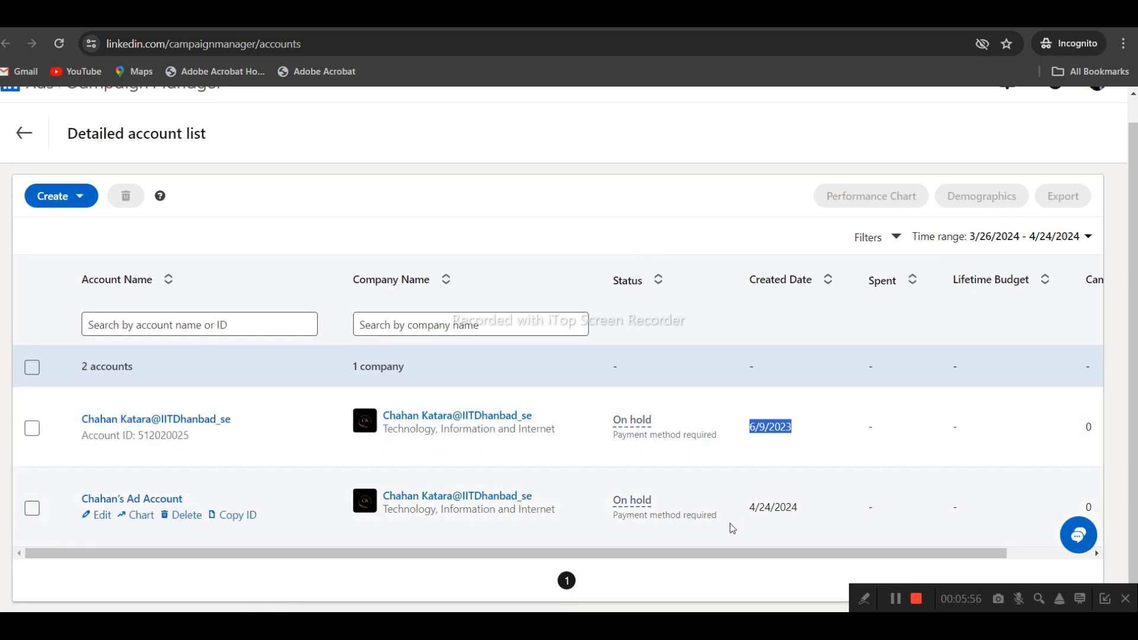
{"action": "scroll", "coordinate": [732, 528], "scroll_direction": "up", "scroll_amount": 1}
{"action": "scroll", "coordinate": [741, 514], "scroll_direction": "down", "scroll_amount": 1}
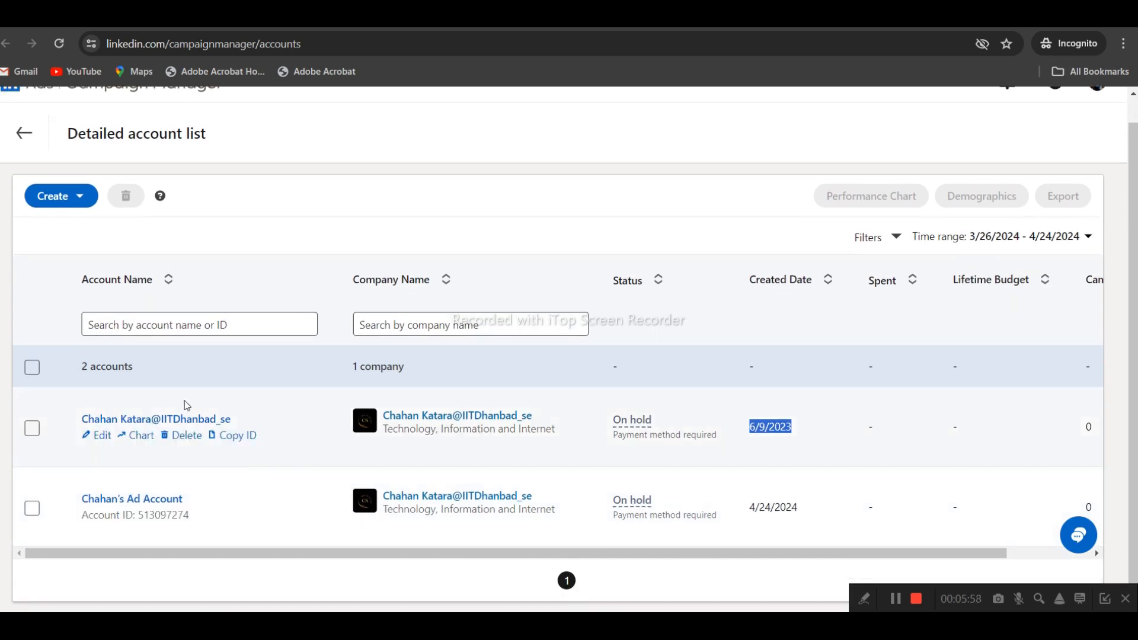
- Delete the newly created ad account and dismiss the deletion notice
{"action": "left_click", "coordinate": [32, 508]}
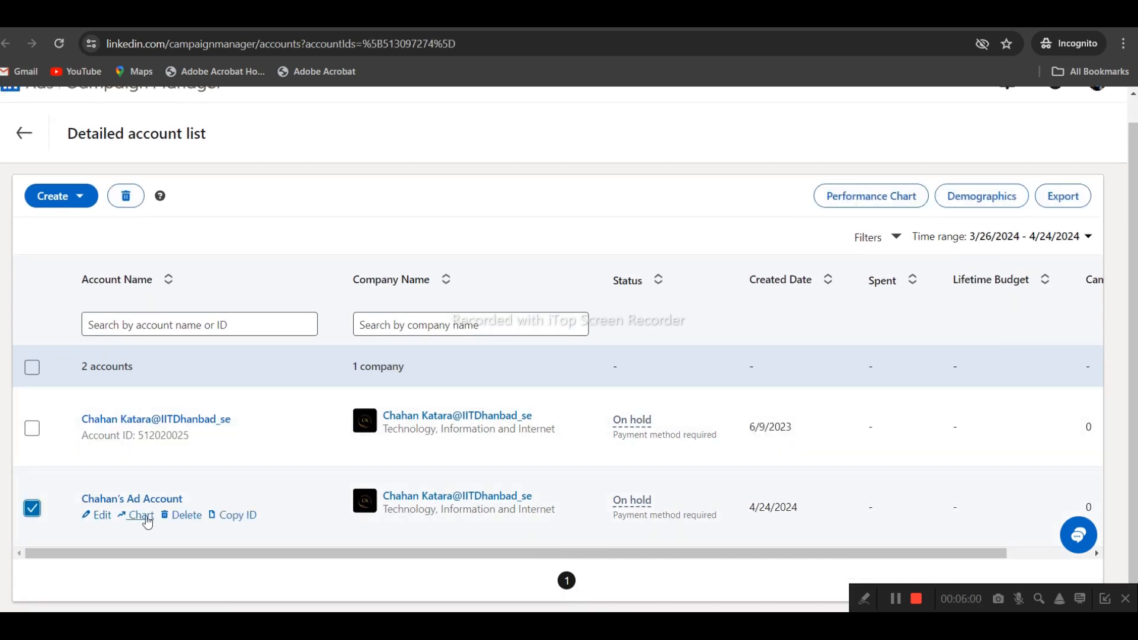
{"action": "left_click", "coordinate": [184, 515]}
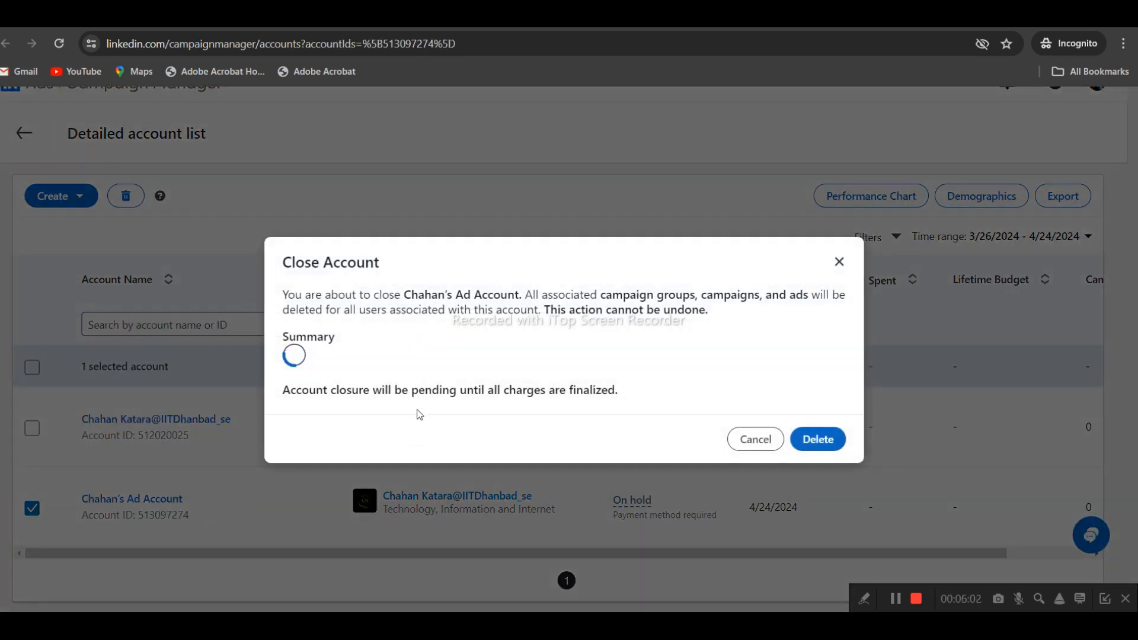
{"action": "left_click", "coordinate": [817, 433]}
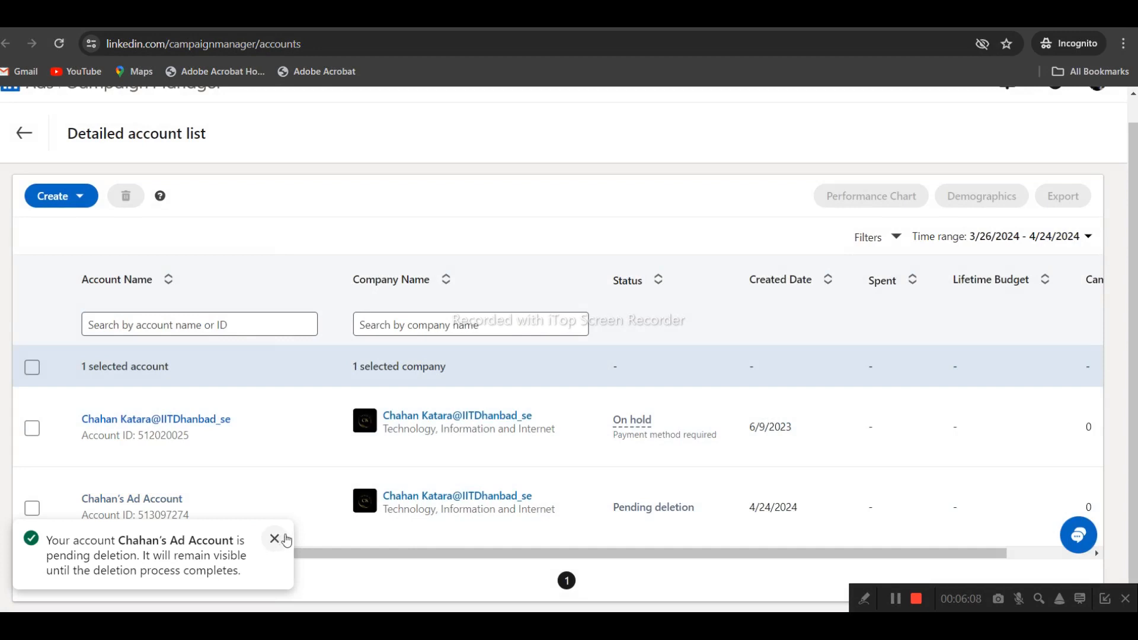
{"action": "left_click", "coordinate": [275, 541]}
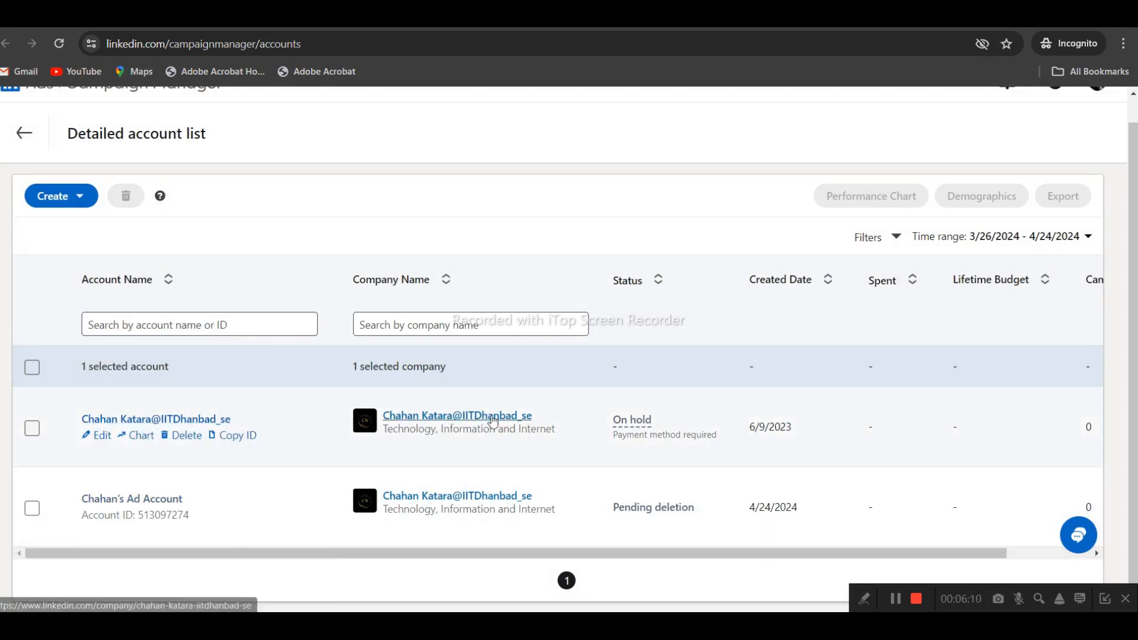
- Open the original ad account and review its campaigns, ads, and campaign group spend
{"action": "left_click", "coordinate": [207, 420]}
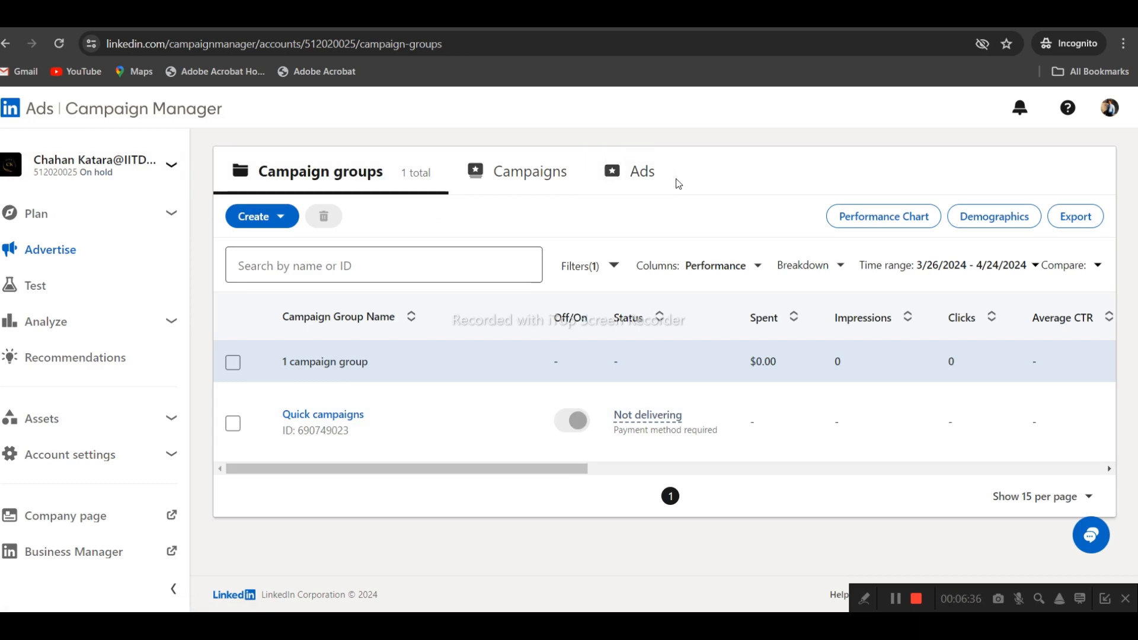
{"action": "mouse_move", "coordinate": [323, 421]}
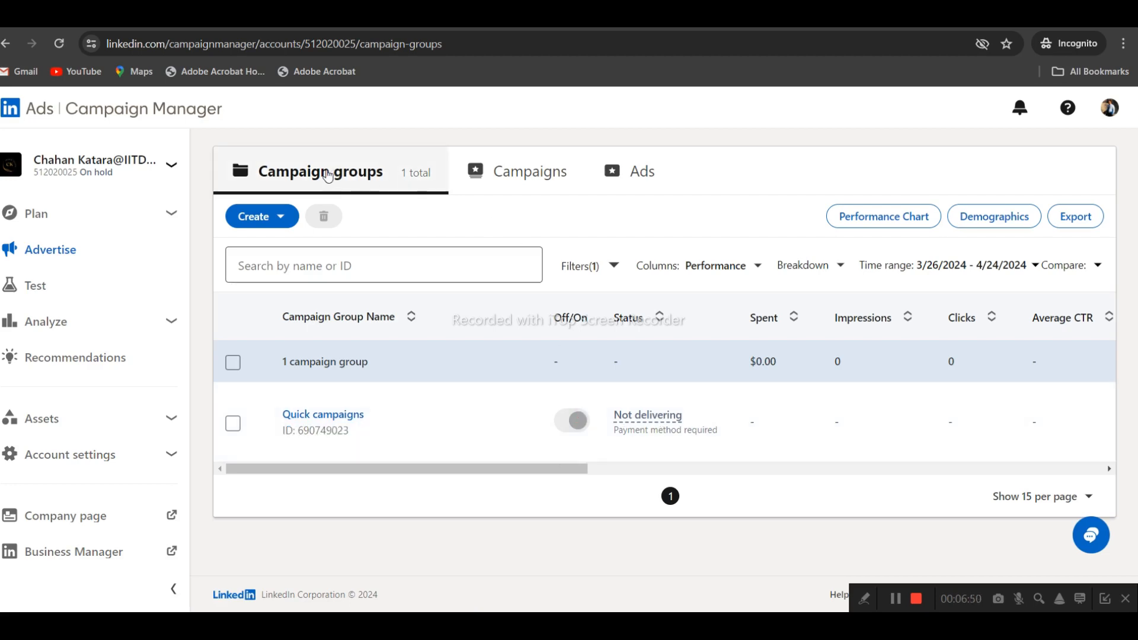
{"action": "left_click", "coordinate": [534, 172]}
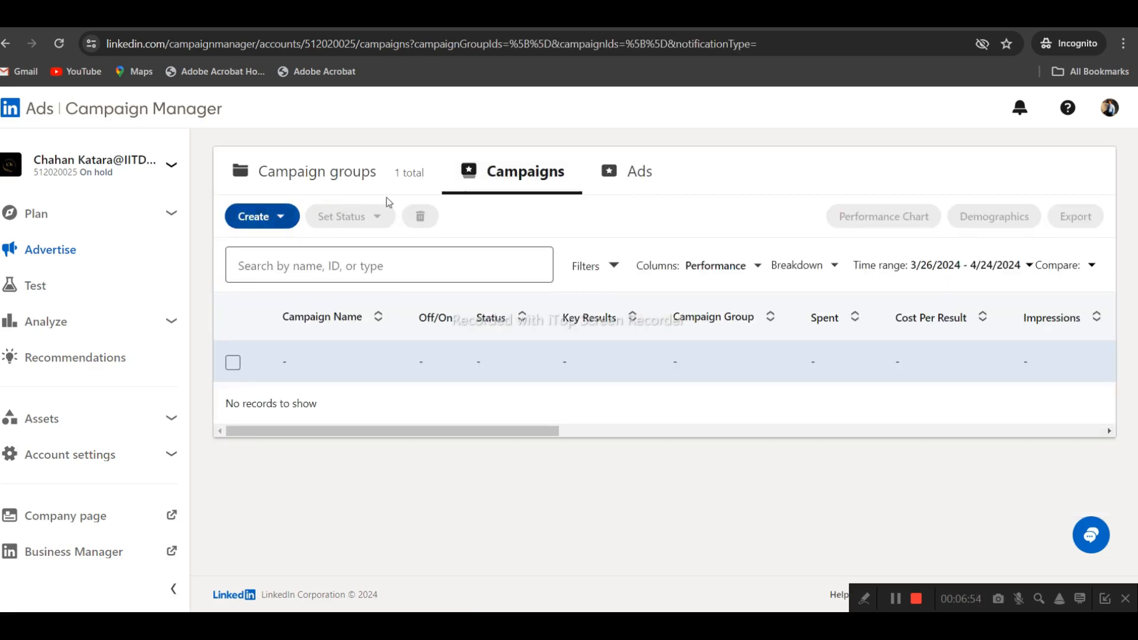
{"action": "mouse_move", "coordinate": [424, 433]}
{"action": "left_mouse_down"}
{"action": "mouse_move", "coordinate": [567, 431]}
{"action": "mouse_move", "coordinate": [424, 432]}
{"action": "left_mouse_up"}
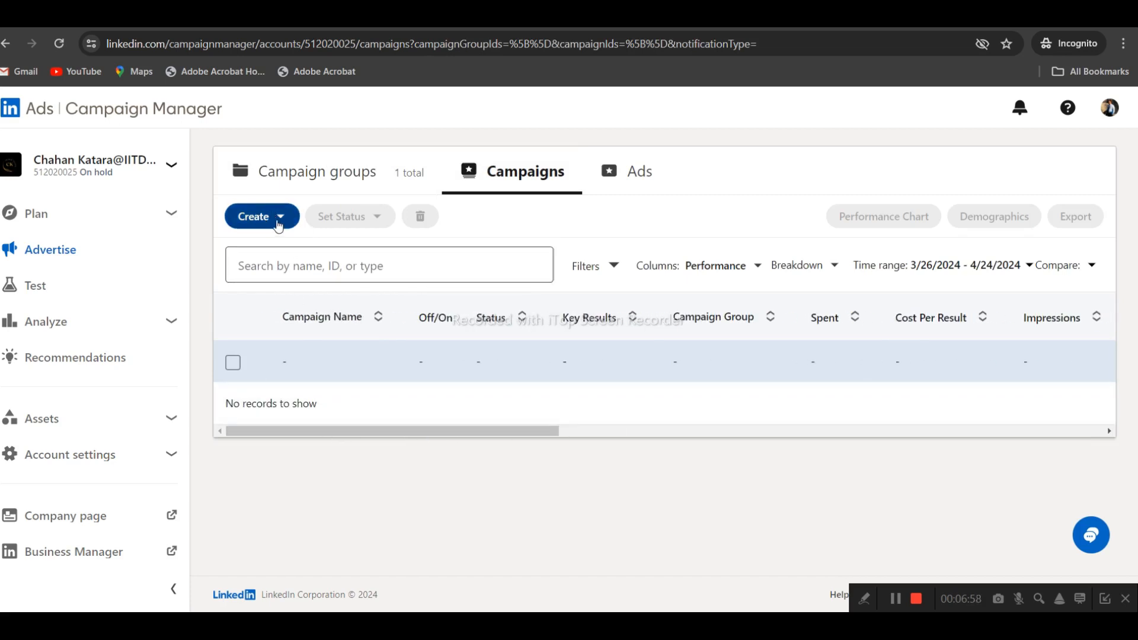
{"action": "left_click", "coordinate": [638, 173]}
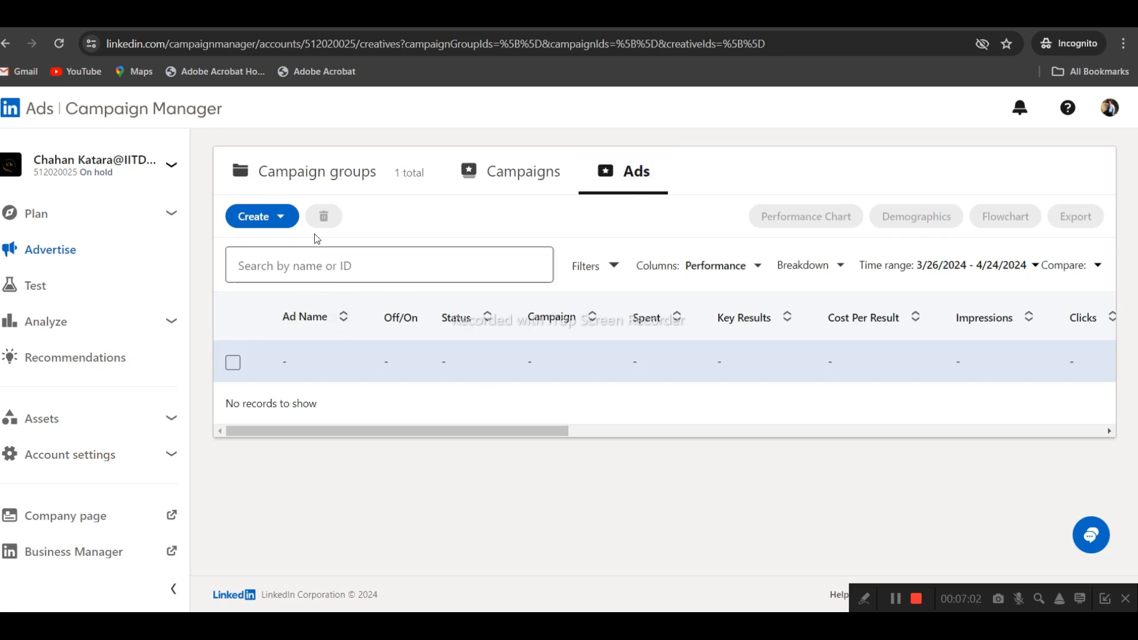
{"action": "left_click", "coordinate": [282, 215]}
{"action": "left_click", "coordinate": [282, 216]}
{"action": "left_click", "coordinate": [351, 175]}
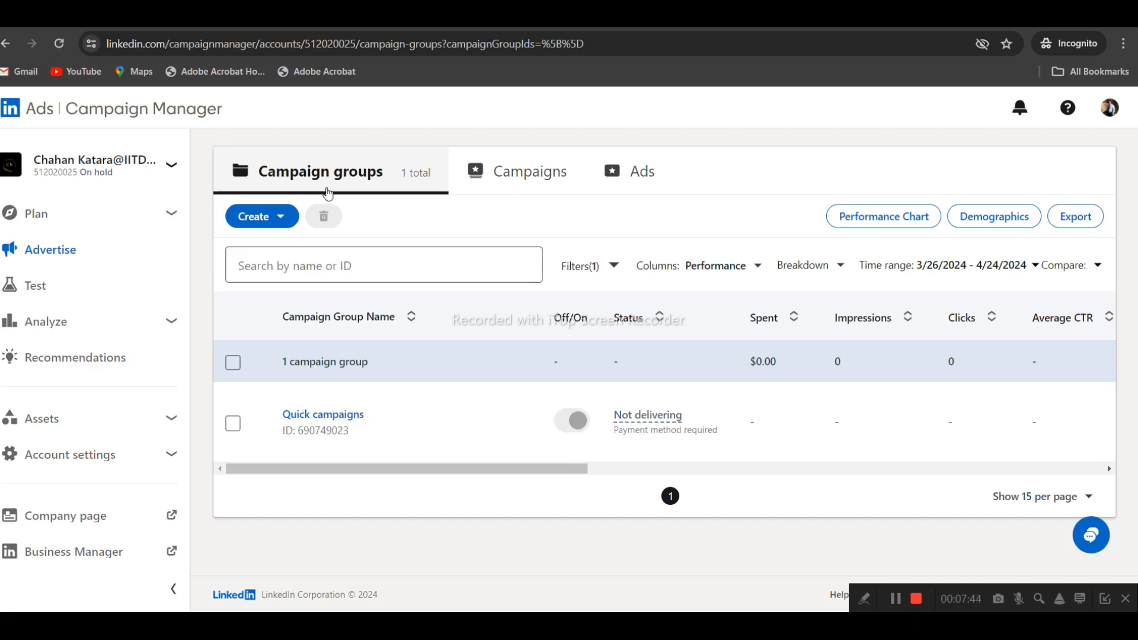
{"action": "left_click_drag", "start_coordinate": [299, 360], "coordinate": [382, 359]}
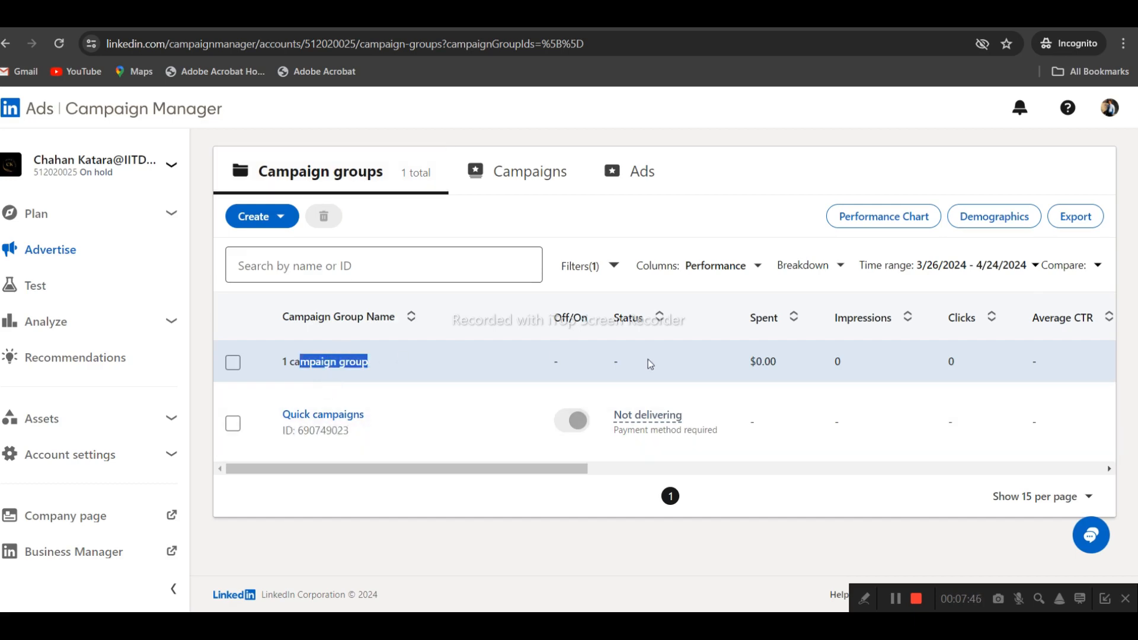
{"action": "left_click_drag", "start_coordinate": [748, 362], "coordinate": [794, 359]}
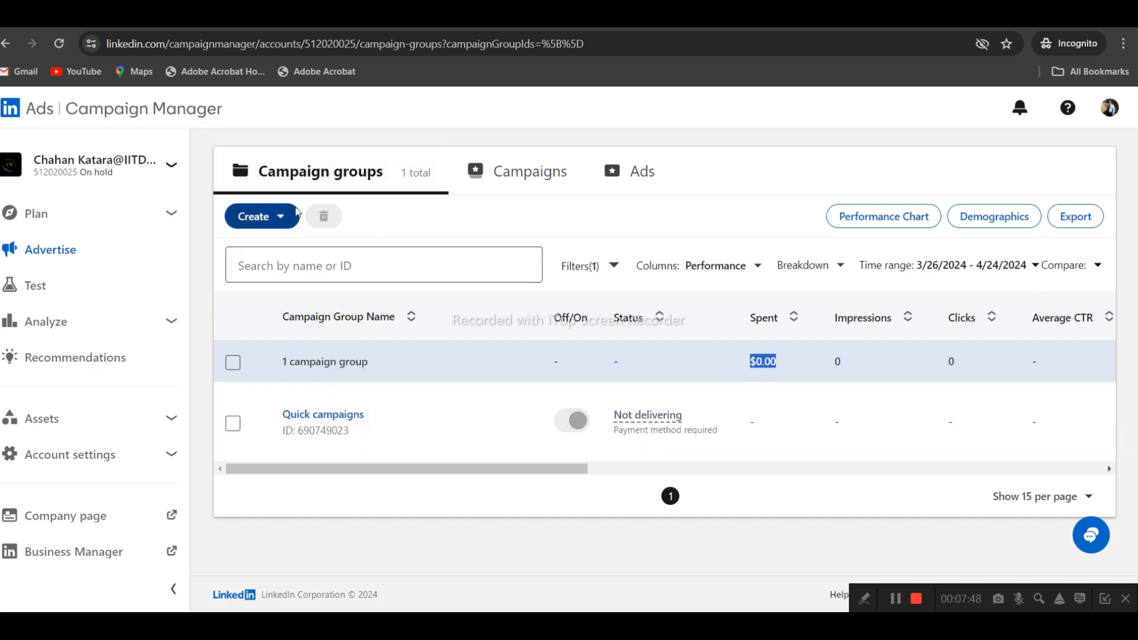
- Start a new campaign group and look over its details and group objective options
{"action": "left_click", "coordinate": [255, 216]}
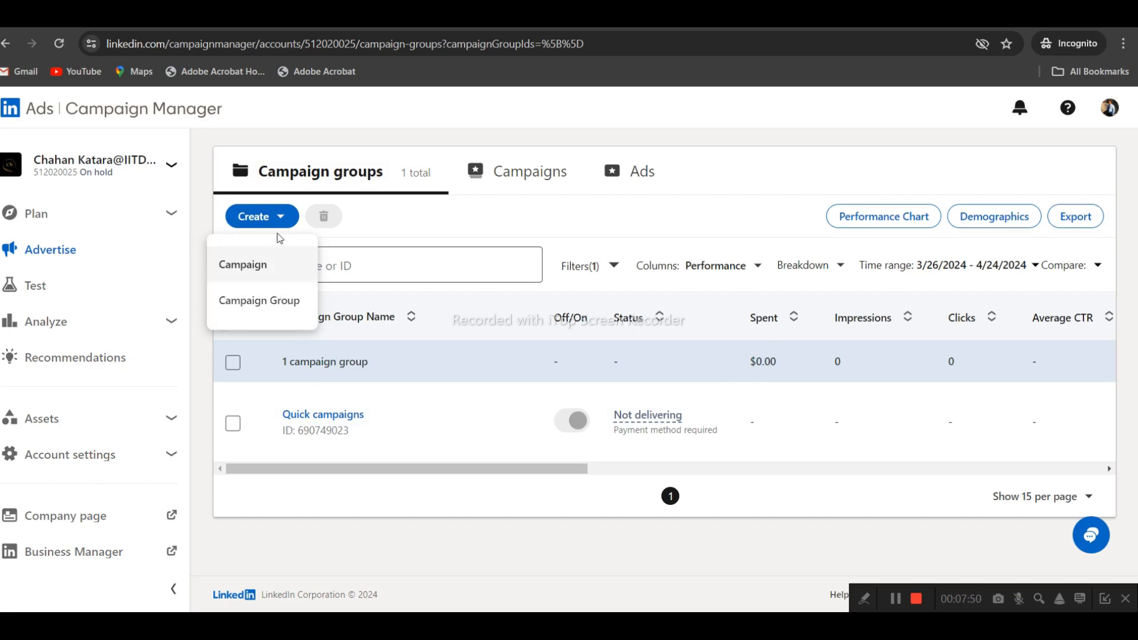
{"action": "left_click", "coordinate": [271, 310]}
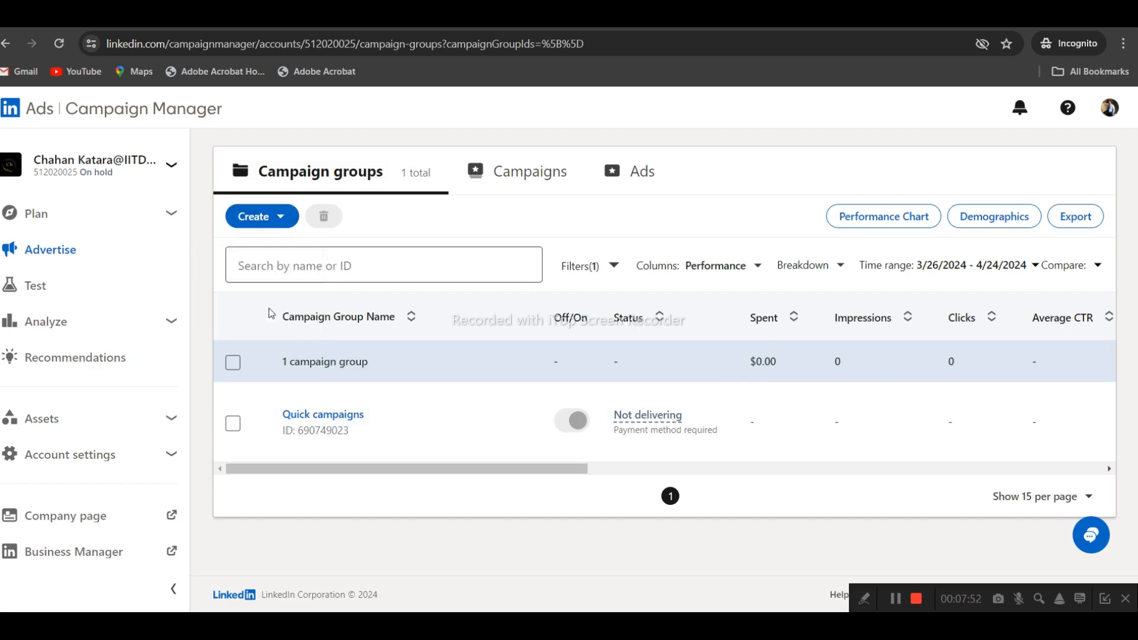
{"action": "scroll", "coordinate": [271, 312], "scroll_direction": "down", "scroll_amount": 4}
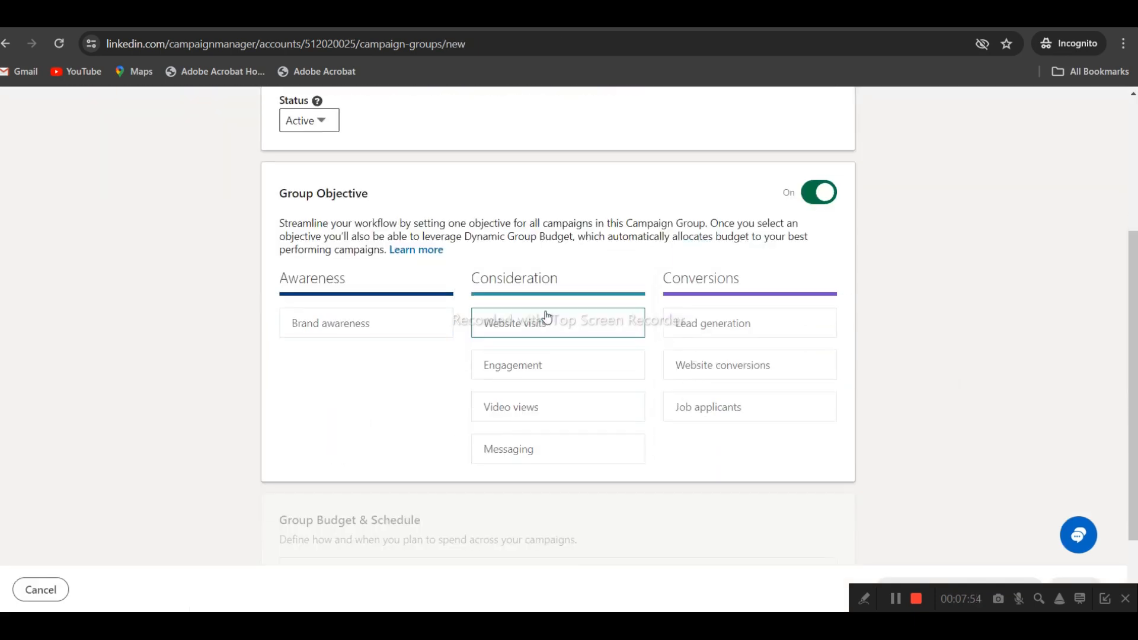
{"action": "mouse_move", "coordinate": [381, 330]}
{"action": "scroll", "coordinate": [385, 326], "scroll_direction": "up", "scroll_amount": 2}
{"action": "scroll", "coordinate": [387, 323], "scroll_direction": "up", "scroll_amount": 2}
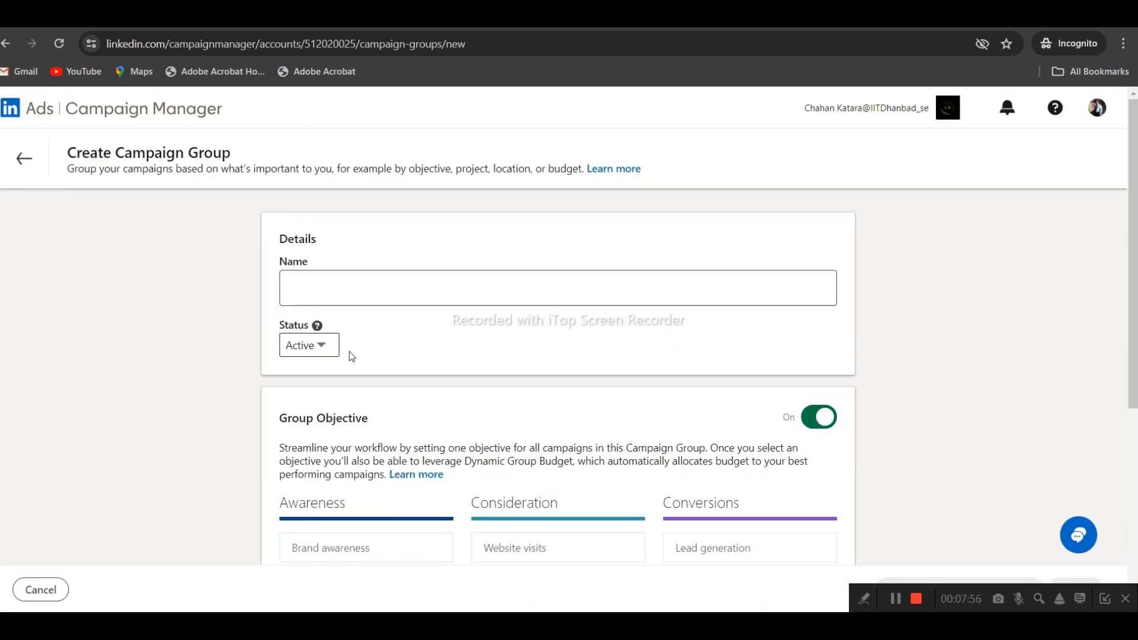
- Look over the new campaign group's name, status, objective, and budget and schedule sections
{"action": "left_click", "coordinate": [292, 294]}
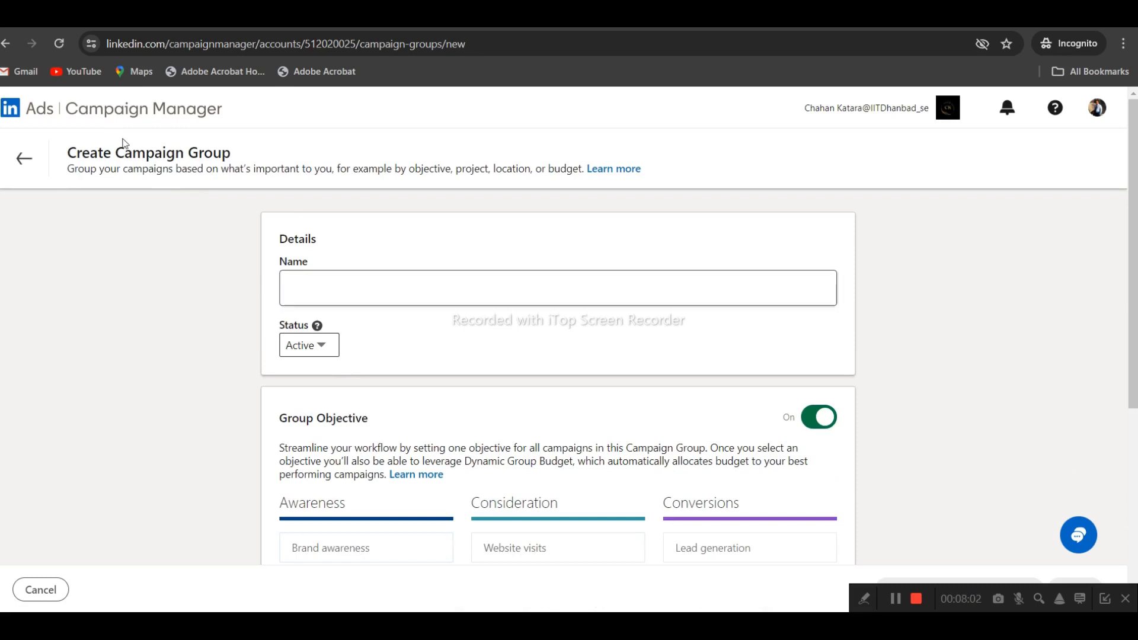
{"action": "scroll", "coordinate": [198, 188], "scroll_direction": "down", "scroll_amount": 3}
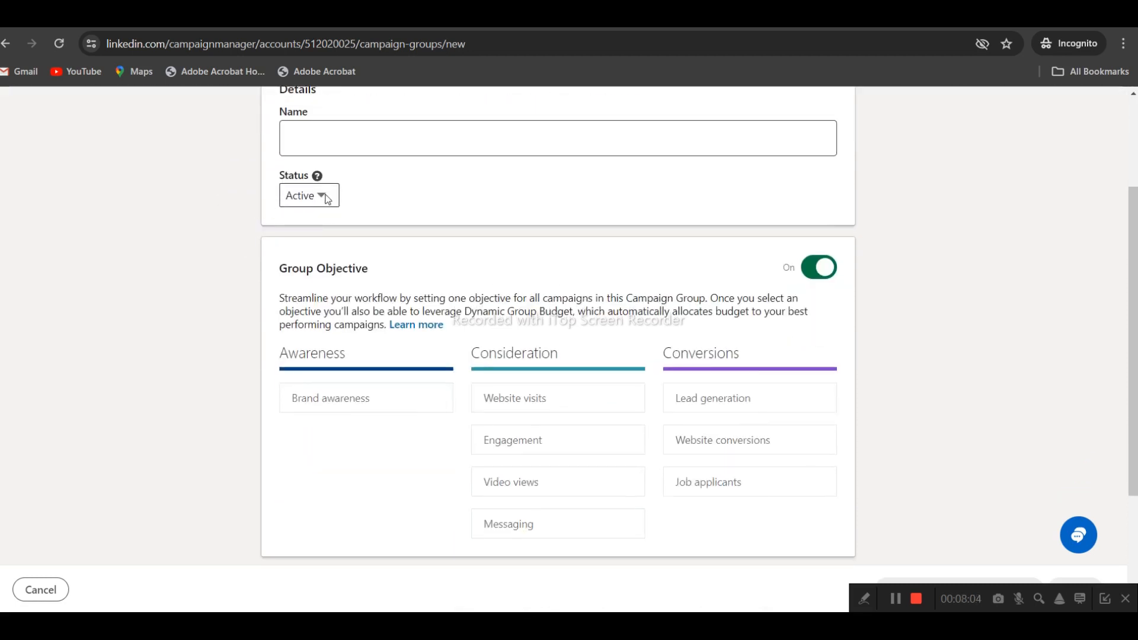
{"action": "scroll", "coordinate": [421, 437], "scroll_direction": "down", "scroll_amount": 1}
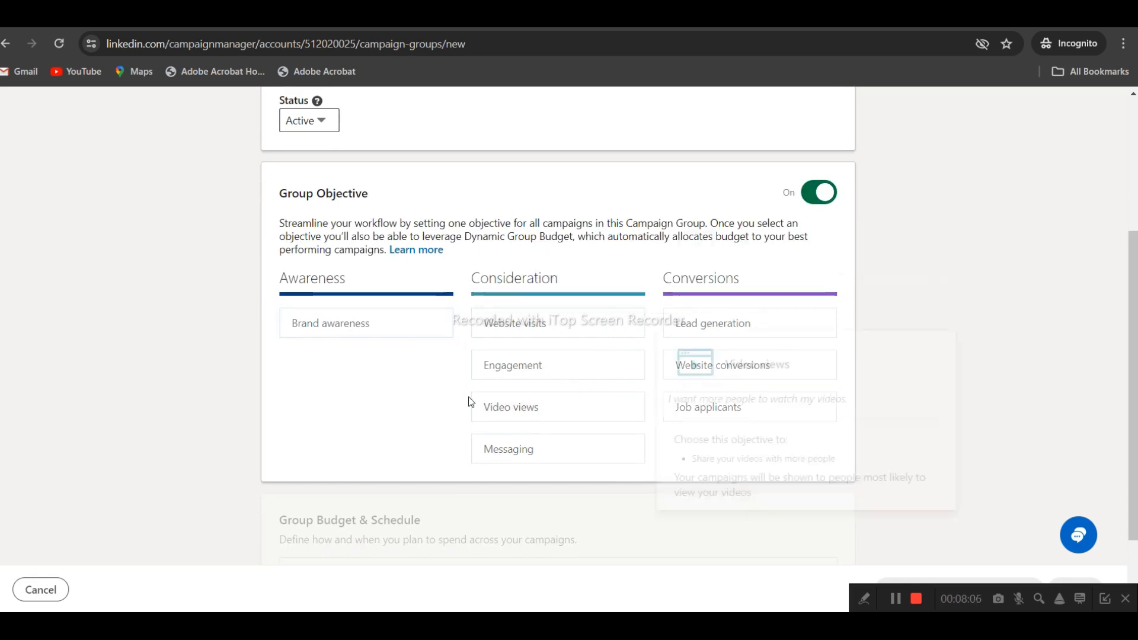
{"action": "scroll", "coordinate": [468, 391], "scroll_direction": "down", "scroll_amount": 1}
{"action": "scroll", "coordinate": [469, 393], "scroll_direction": "up", "scroll_amount": 1}
{"action": "scroll", "coordinate": [469, 392], "scroll_direction": "down", "scroll_amount": 1}
{"action": "scroll", "coordinate": [469, 392], "scroll_direction": "up", "scroll_amount": 3}
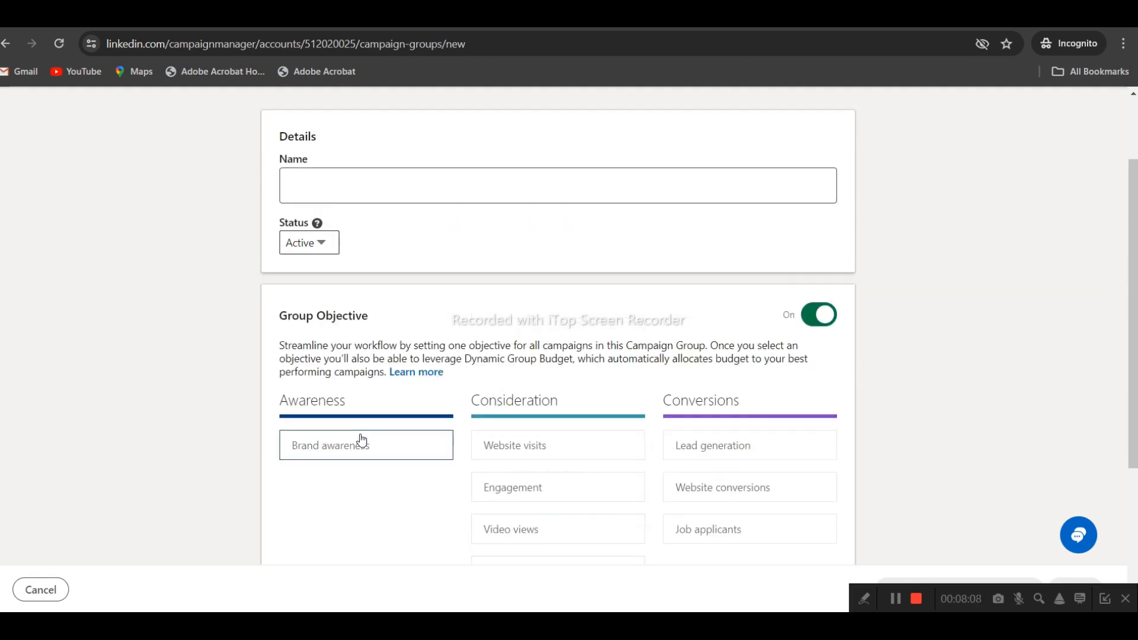
- Read the descriptions of the Awareness, Consideration and Conversions objectives offered for the campaign group
{"action": "mouse_move", "coordinate": [361, 439]}
{"action": "scroll", "coordinate": [355, 441], "scroll_direction": "down", "scroll_amount": 2}
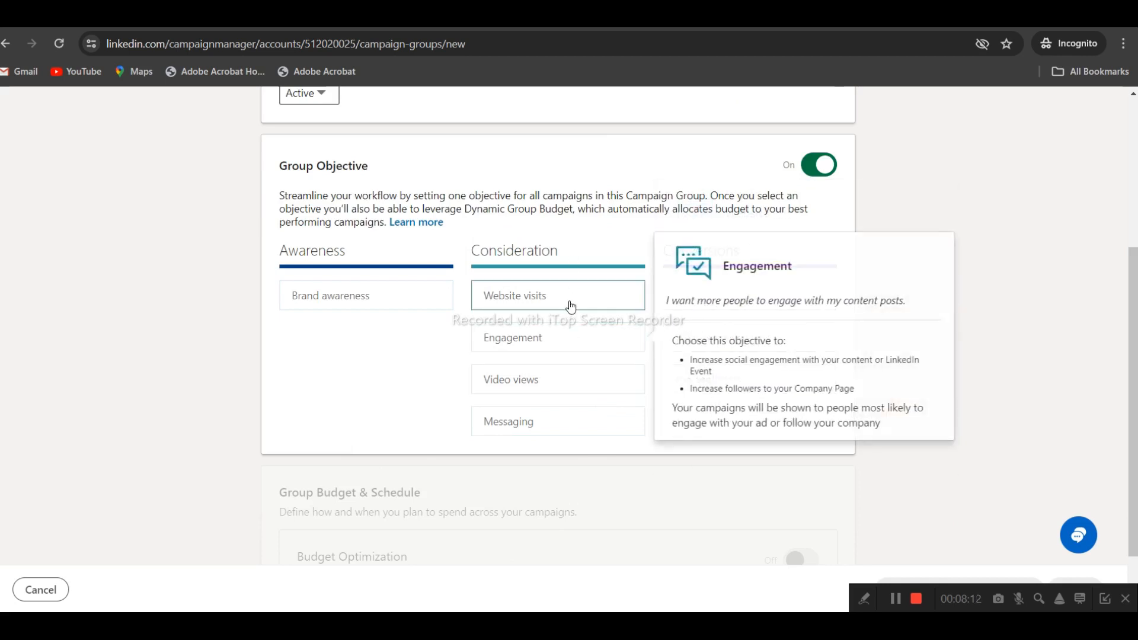
{"action": "mouse_move", "coordinate": [571, 306]}
{"action": "mouse_move", "coordinate": [570, 334]}
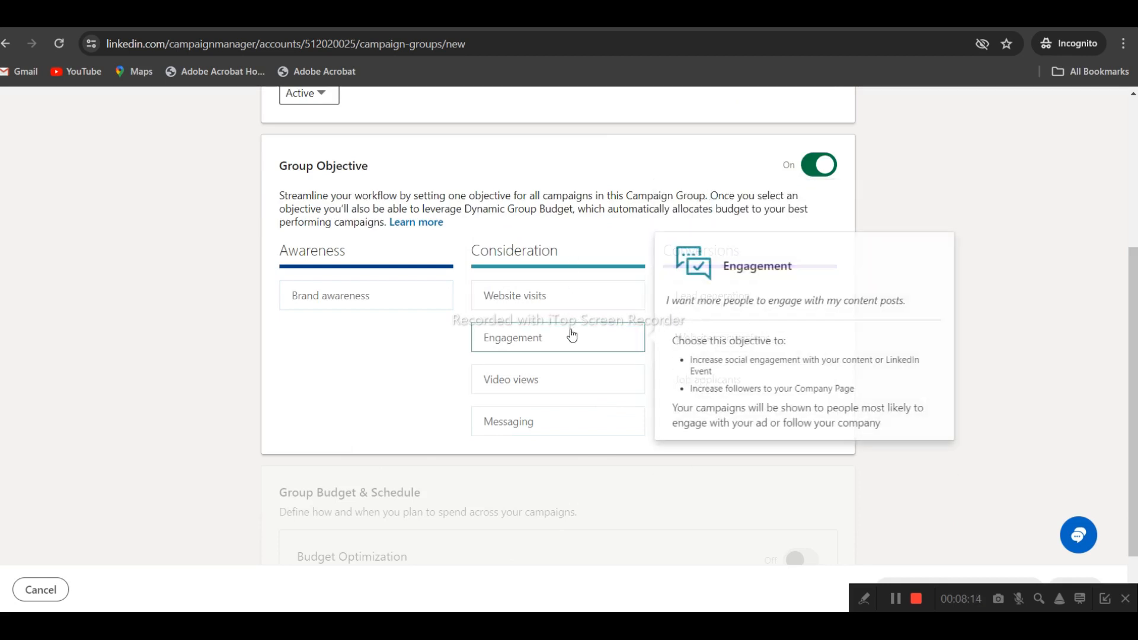
{"action": "mouse_move", "coordinate": [571, 380]}
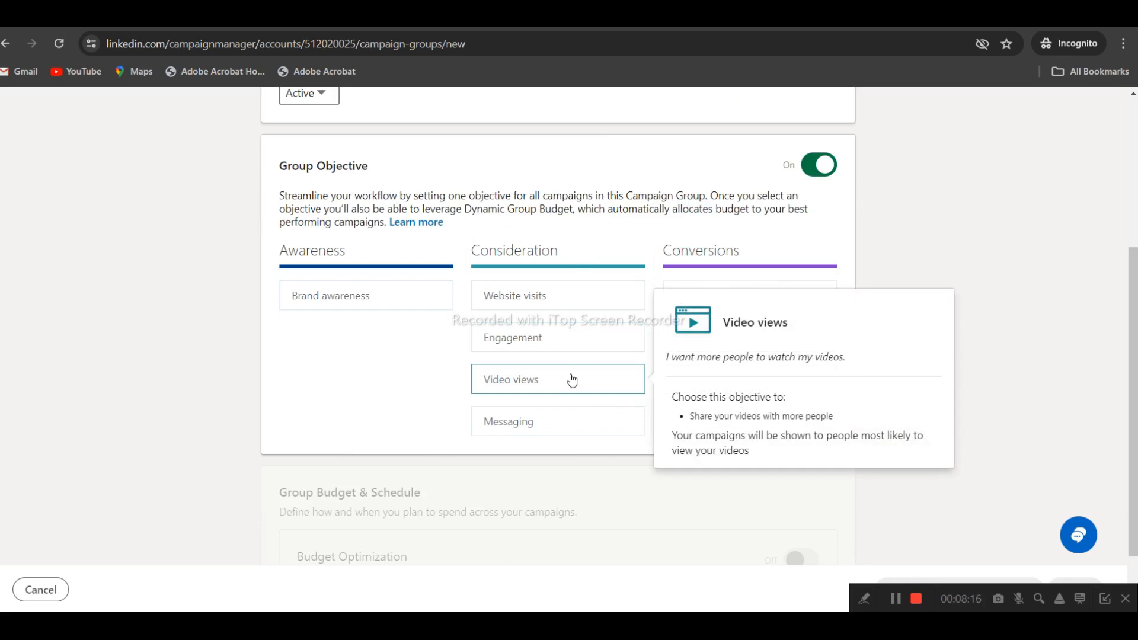
{"action": "mouse_move", "coordinate": [574, 428]}
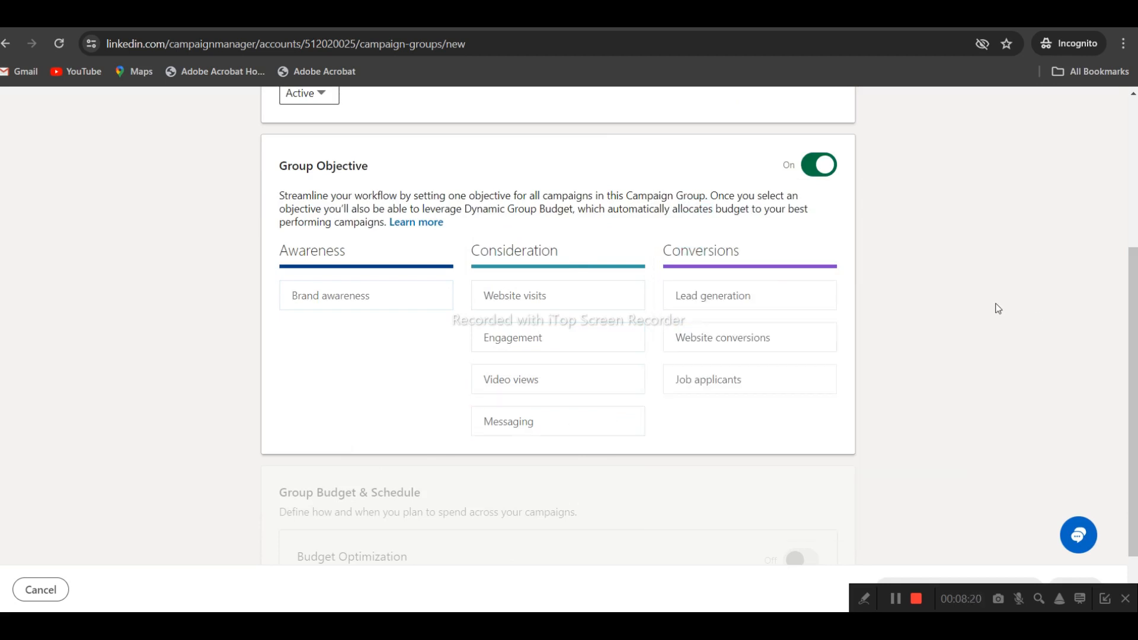
{"action": "mouse_move", "coordinate": [665, 299]}
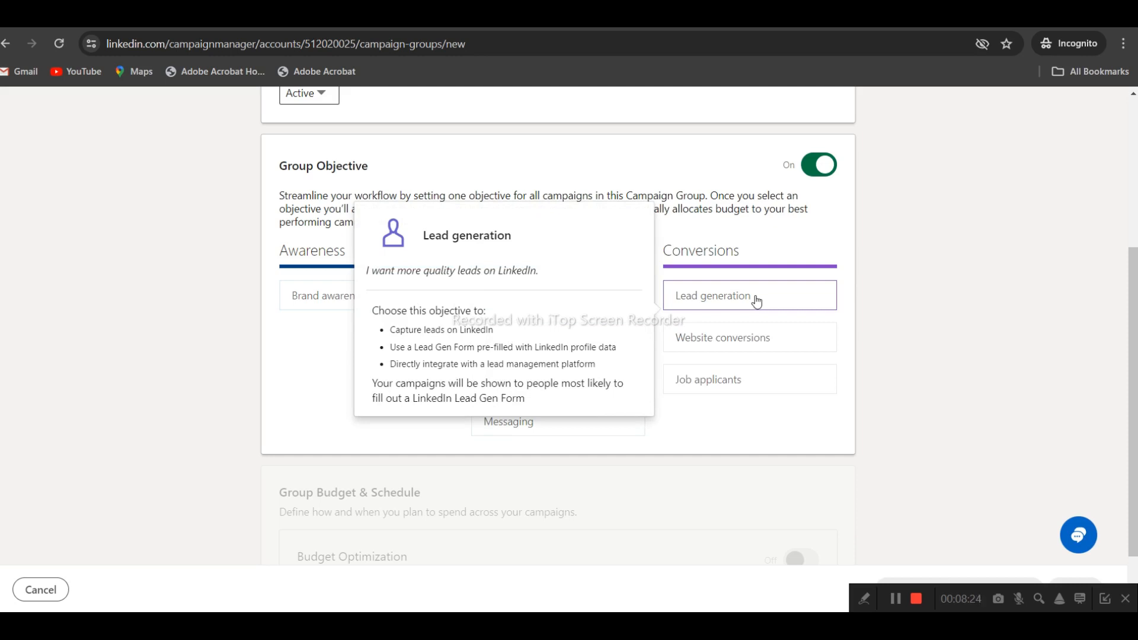
{"action": "mouse_move", "coordinate": [754, 347]}
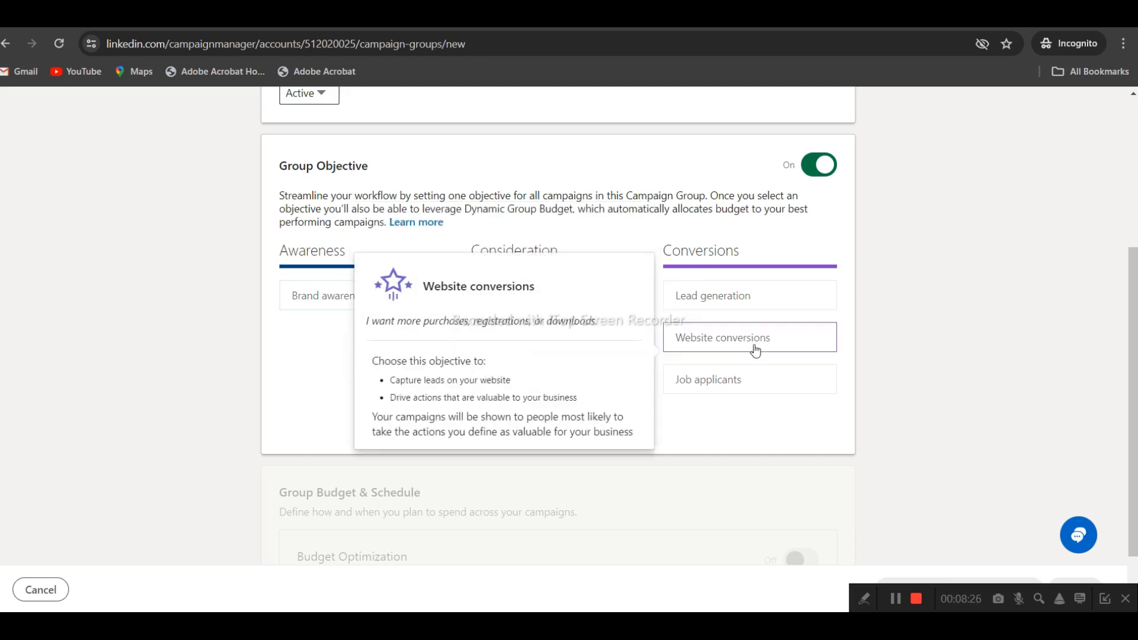
{"action": "mouse_move", "coordinate": [775, 378]}
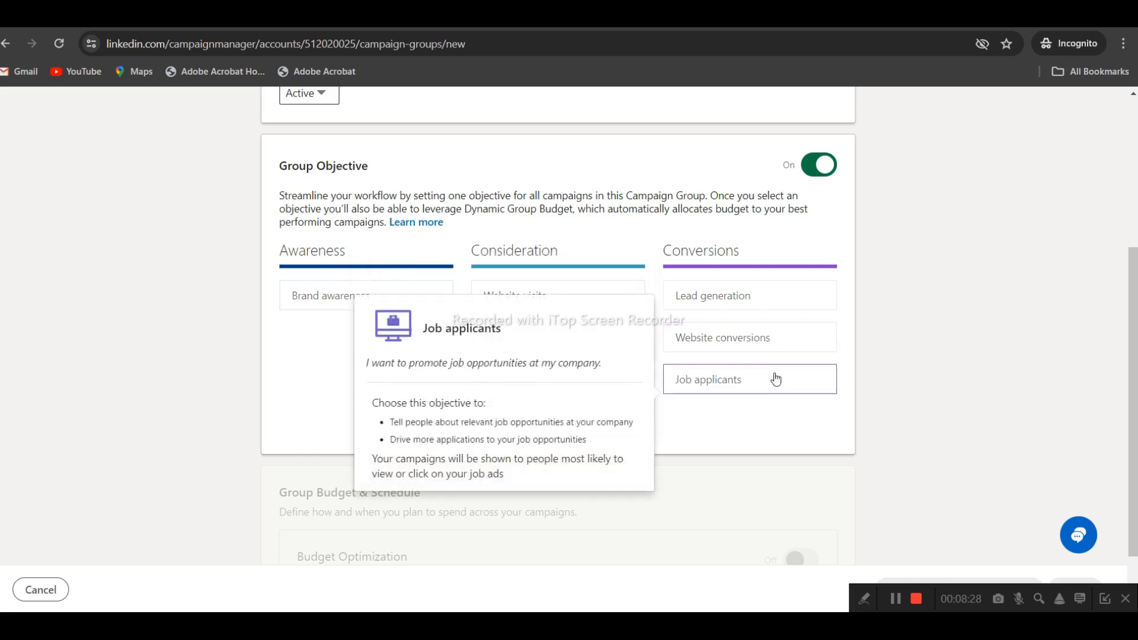
{"action": "scroll", "coordinate": [945, 321], "scroll_direction": "down", "scroll_amount": 2}
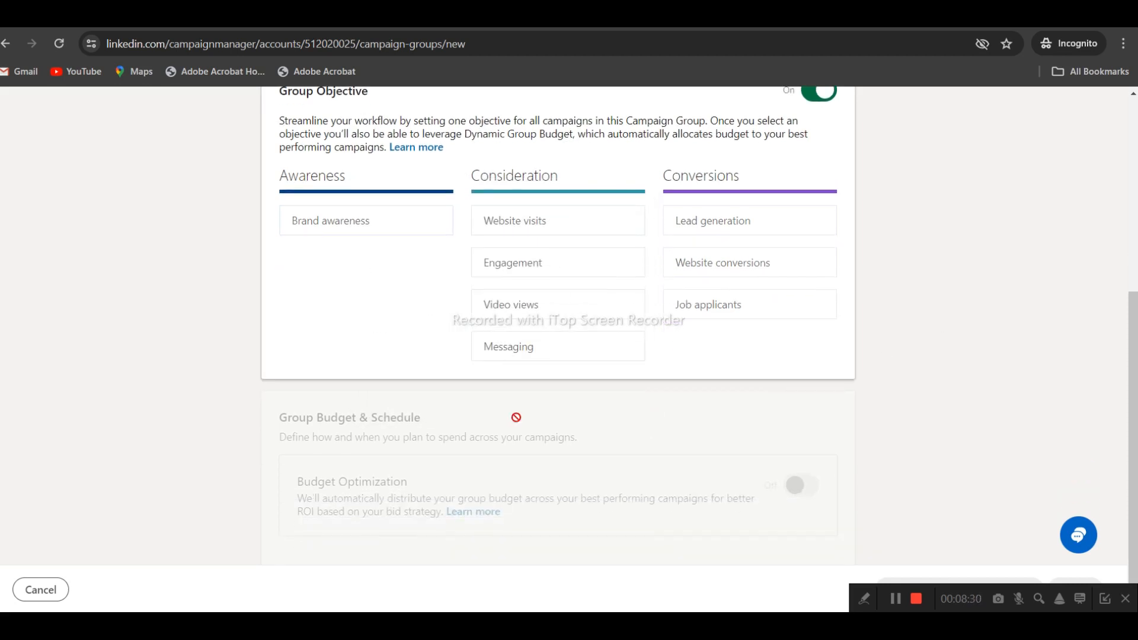
{"action": "scroll", "coordinate": [294, 297], "scroll_direction": "up", "scroll_amount": 1}
{"action": "scroll", "coordinate": [294, 297], "scroll_direction": "up", "scroll_amount": 5}
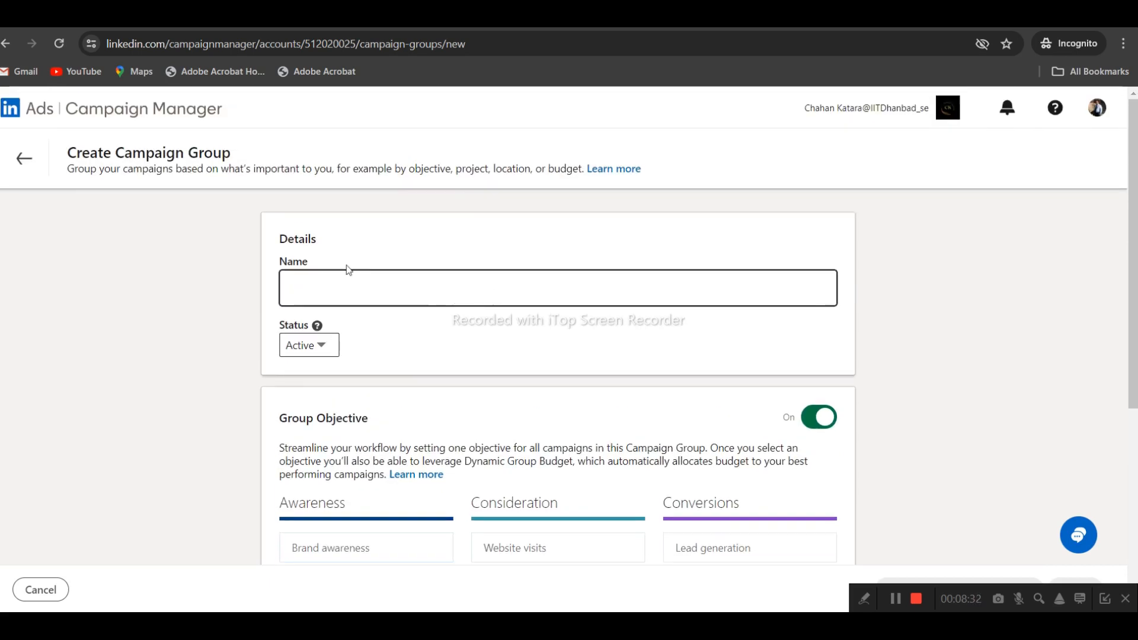
- Leave the campaign group form and start a new campaign from the account's campaign list
{"action": "left_click", "coordinate": [30, 158]}
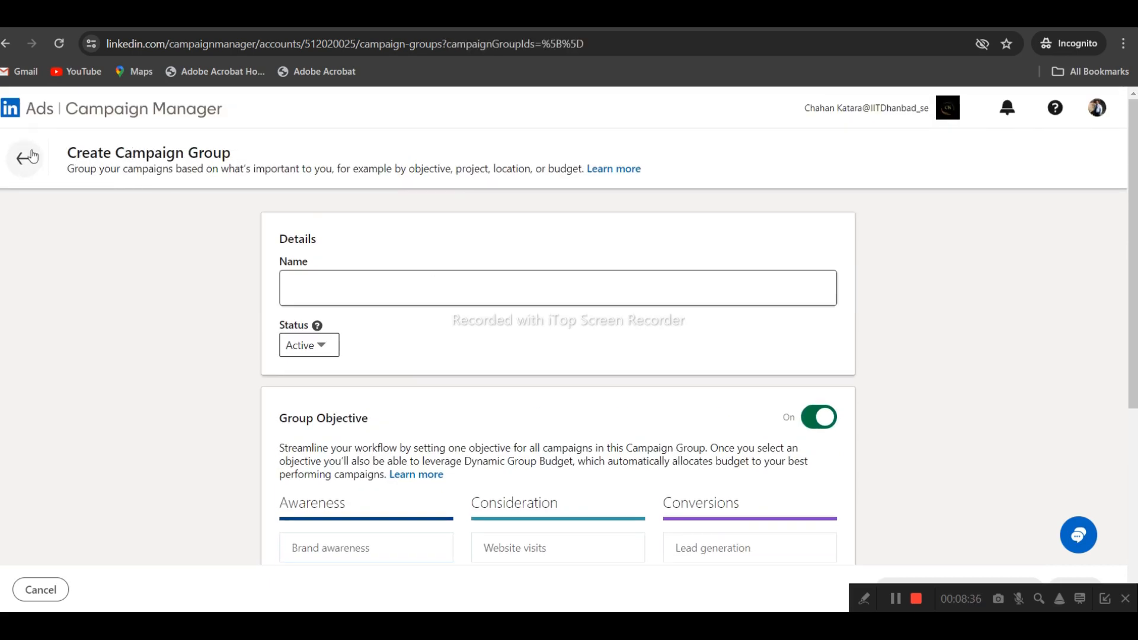
{"action": "left_click", "coordinate": [33, 157]}
{"action": "left_click", "coordinate": [485, 524]}
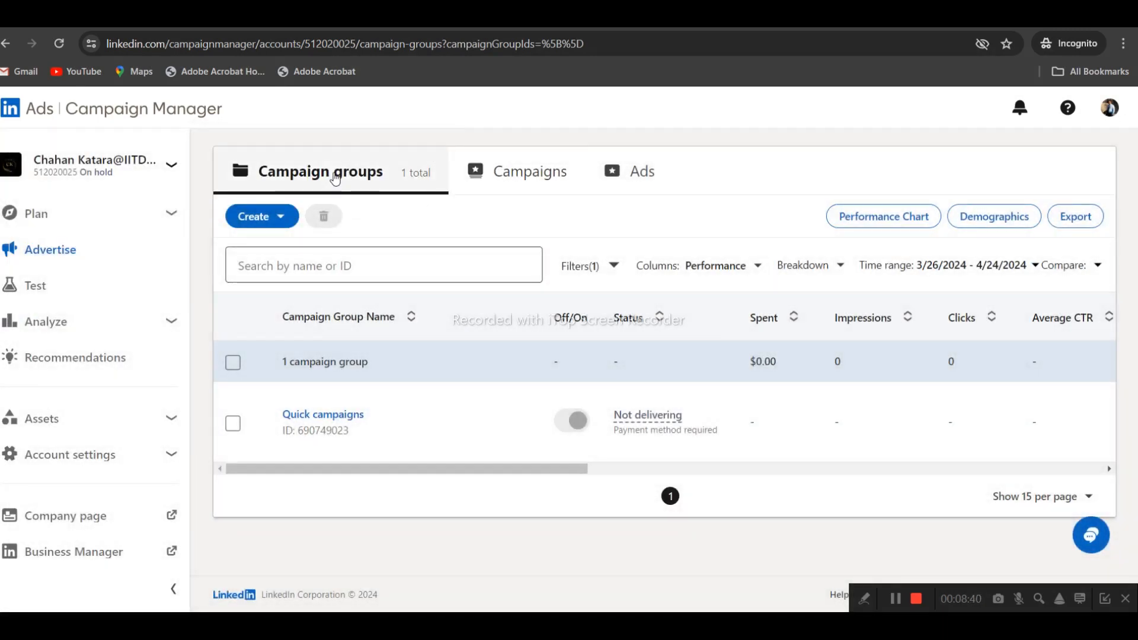
{"action": "left_click", "coordinate": [550, 168]}
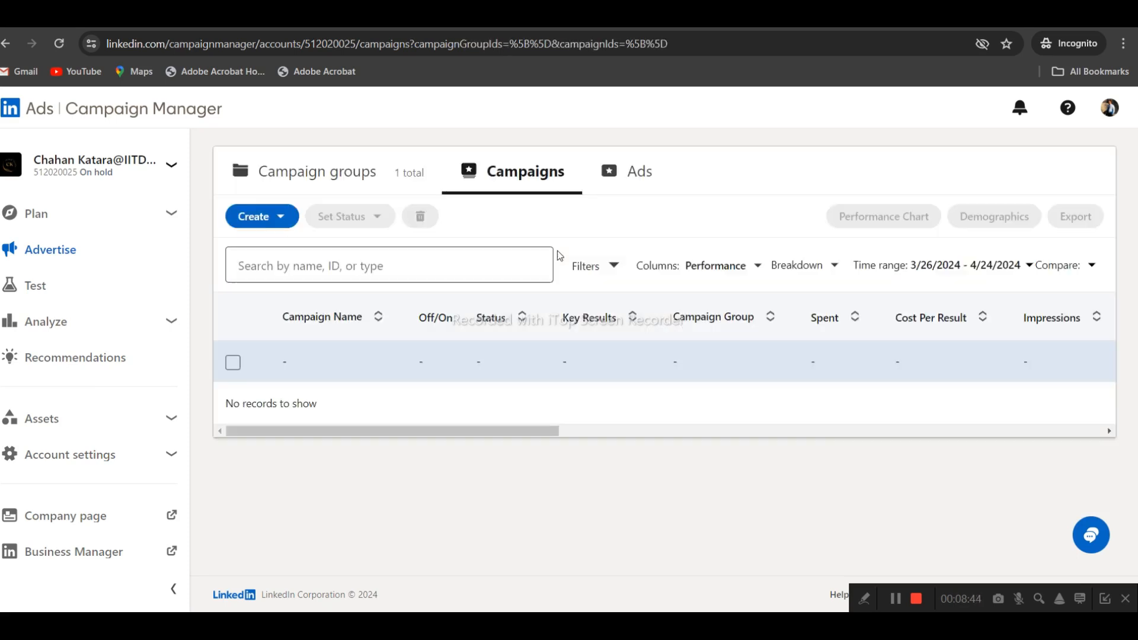
{"action": "left_click", "coordinate": [280, 218]}
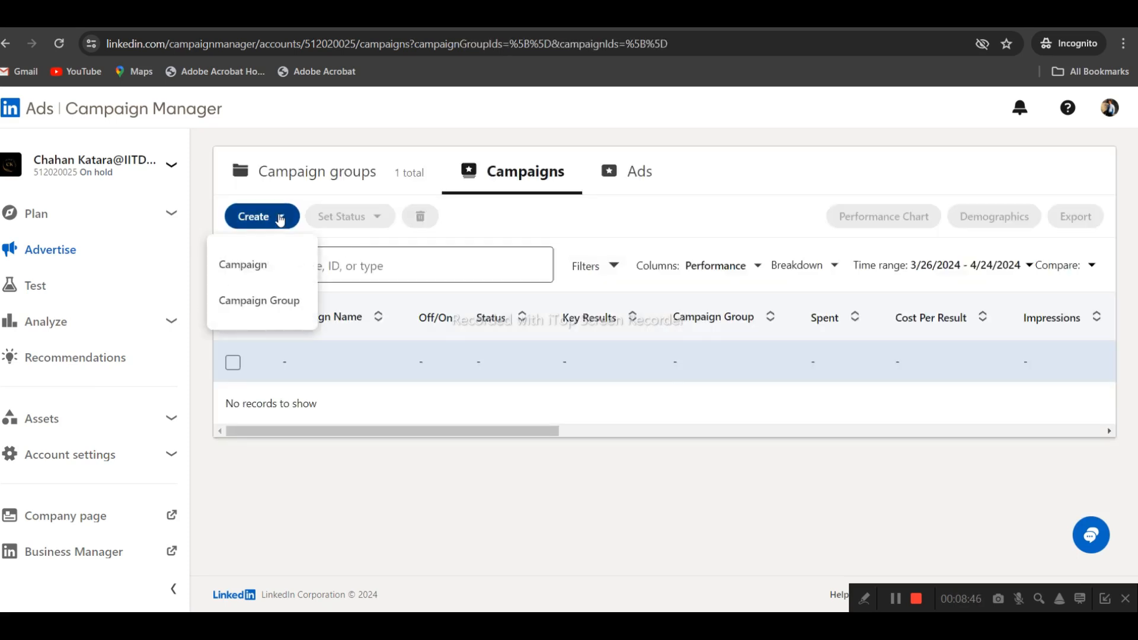
{"action": "left_click", "coordinate": [262, 272]}
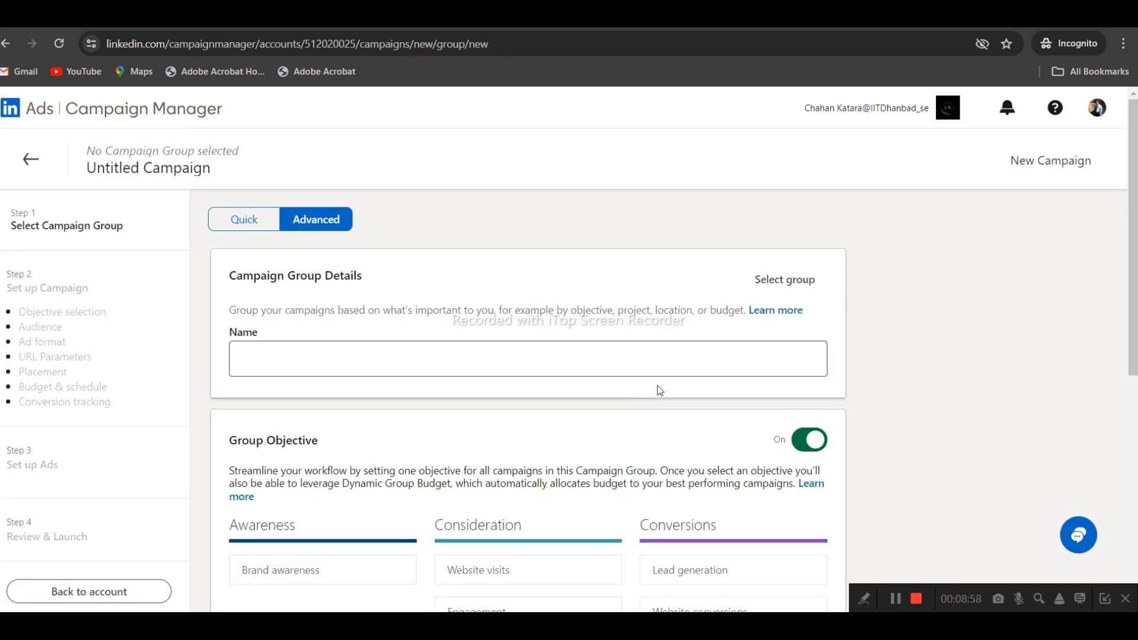
{"action": "left_click", "coordinate": [357, 356]}
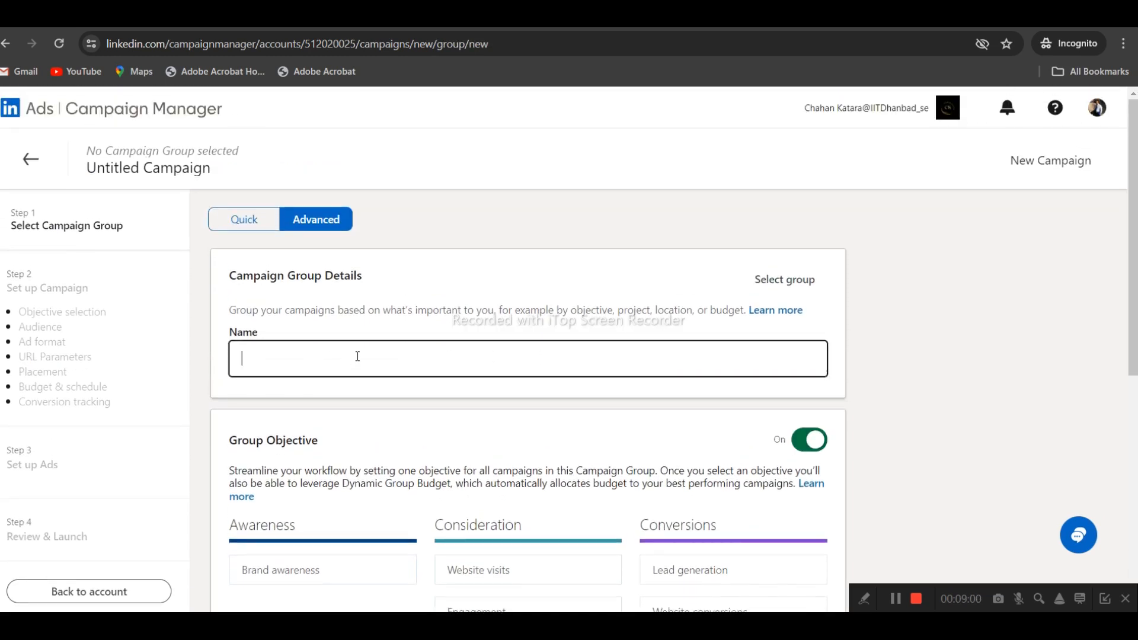
{"action": "type", "text": "Ma"}
{"action": "key", "text": "BackSpace"}
{"action": "left_click", "coordinate": [254, 225]}
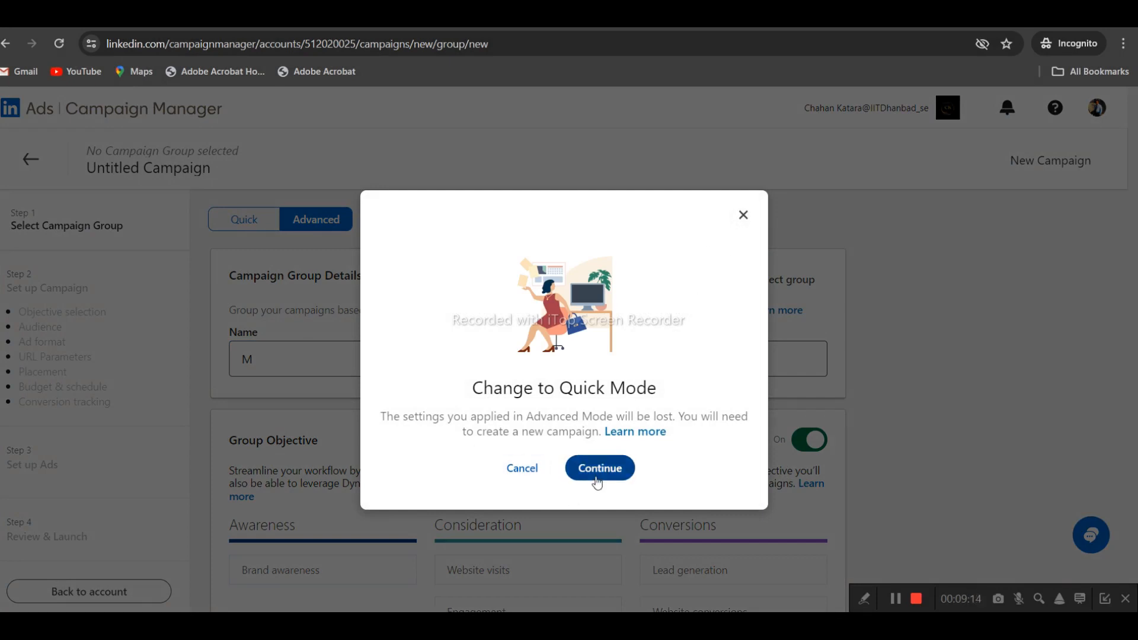
{"action": "left_click", "coordinate": [743, 214]}
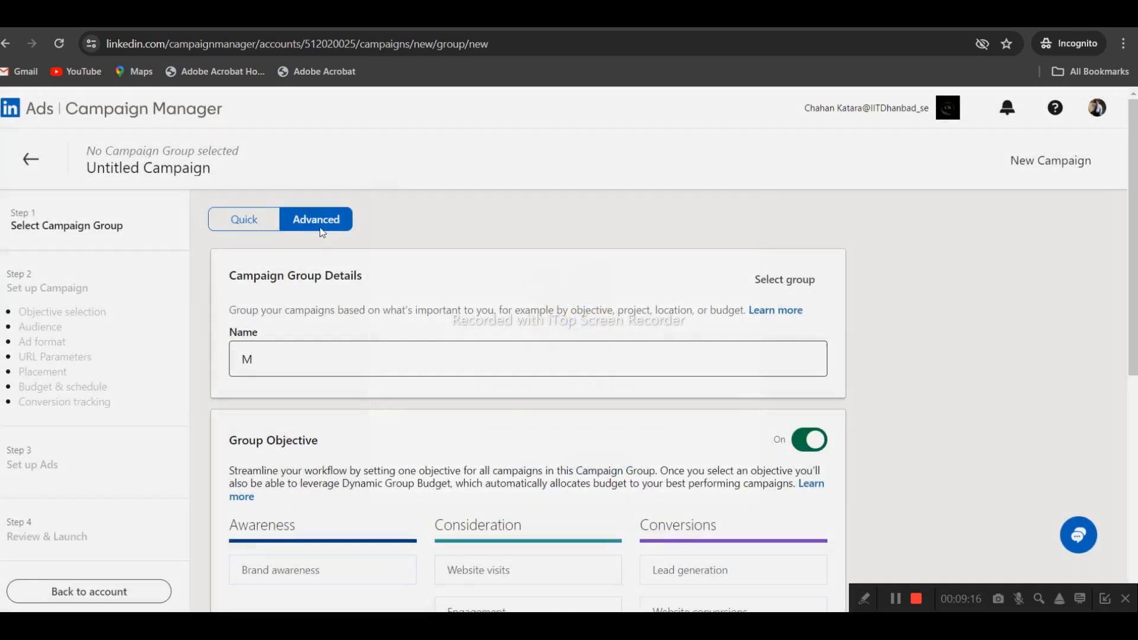
- Switch the new campaign to Quick mode and look over its sections from objective to budget and schedule
{"action": "left_click", "coordinate": [245, 220]}
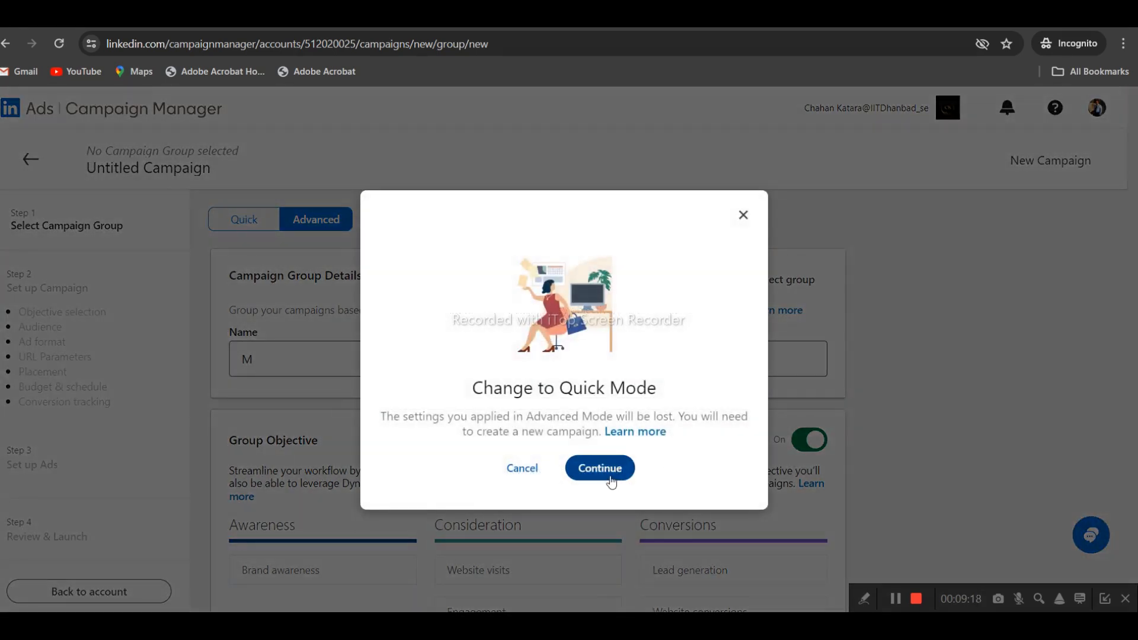
{"action": "left_click", "coordinate": [604, 471]}
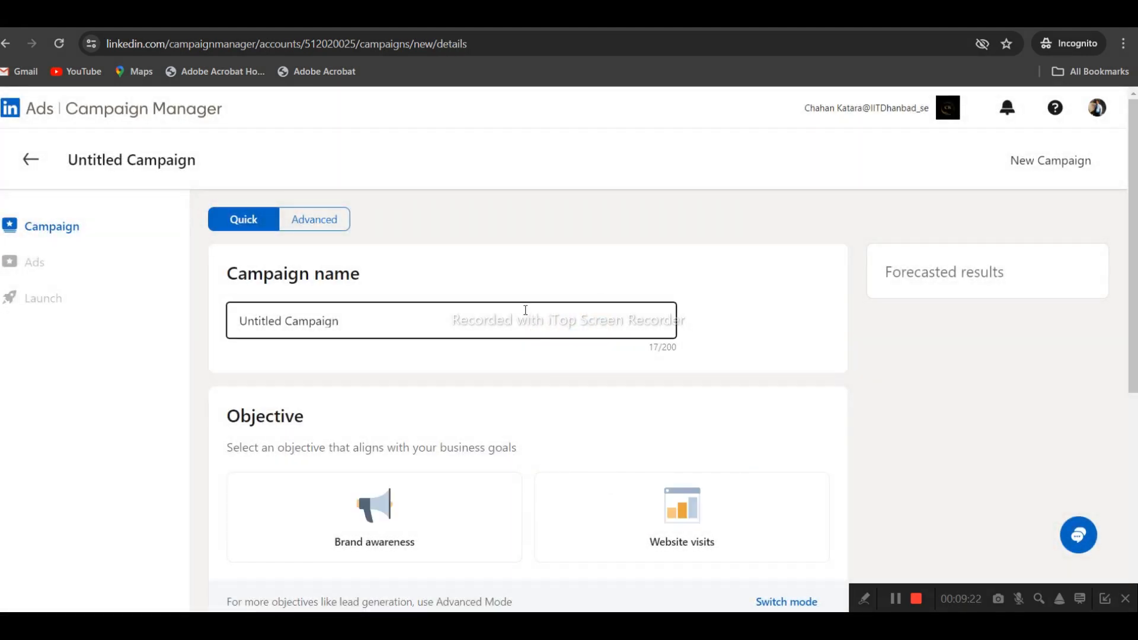
{"action": "left_click", "coordinate": [525, 310]}
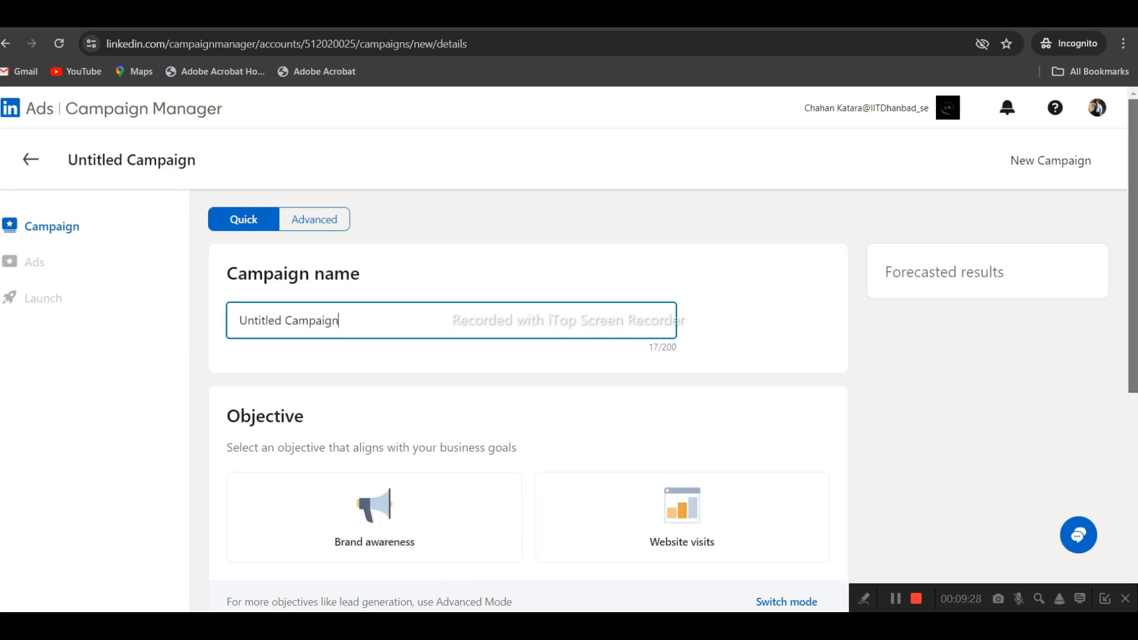
{"action": "scroll", "coordinate": [514, 373], "scroll_direction": "down", "scroll_amount": 5}
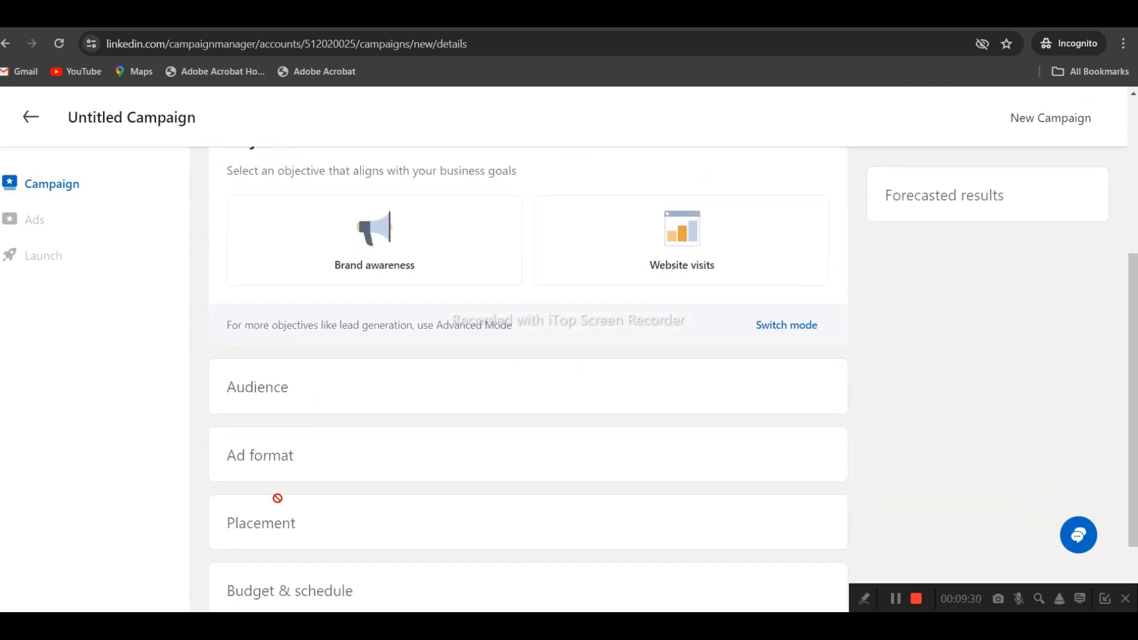
{"action": "scroll", "coordinate": [290, 501], "scroll_direction": "down", "scroll_amount": 2}
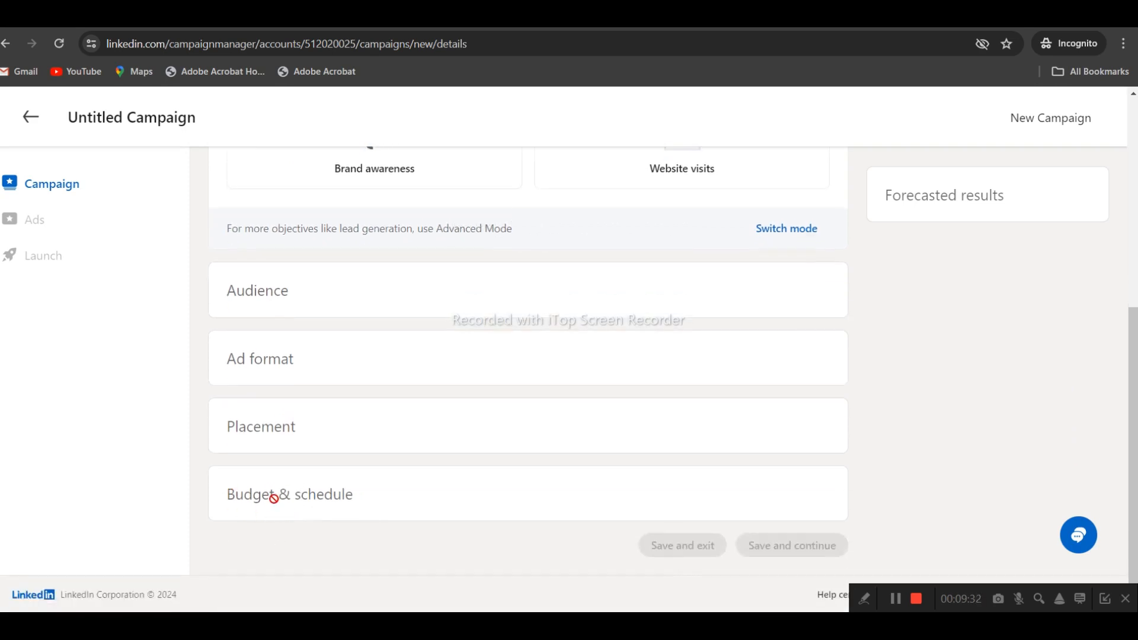
{"action": "scroll", "coordinate": [657, 559], "scroll_direction": "up", "scroll_amount": 5}
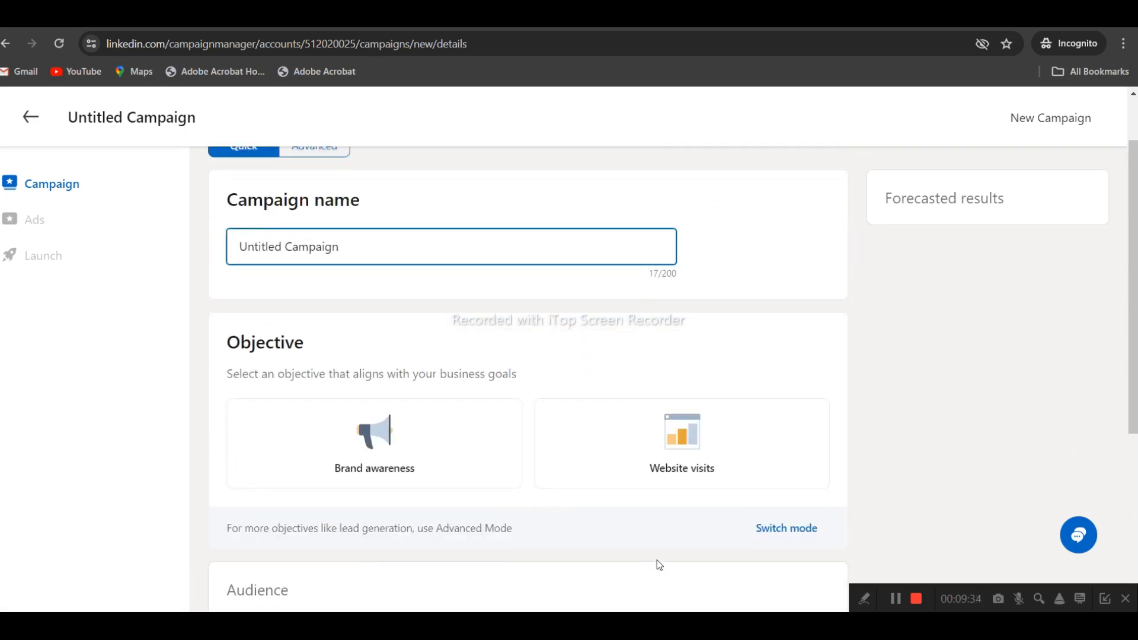
{"action": "scroll", "coordinate": [656, 564], "scroll_direction": "up", "scroll_amount": 2}
{"action": "scroll", "coordinate": [659, 559], "scroll_direction": "down", "scroll_amount": 5}
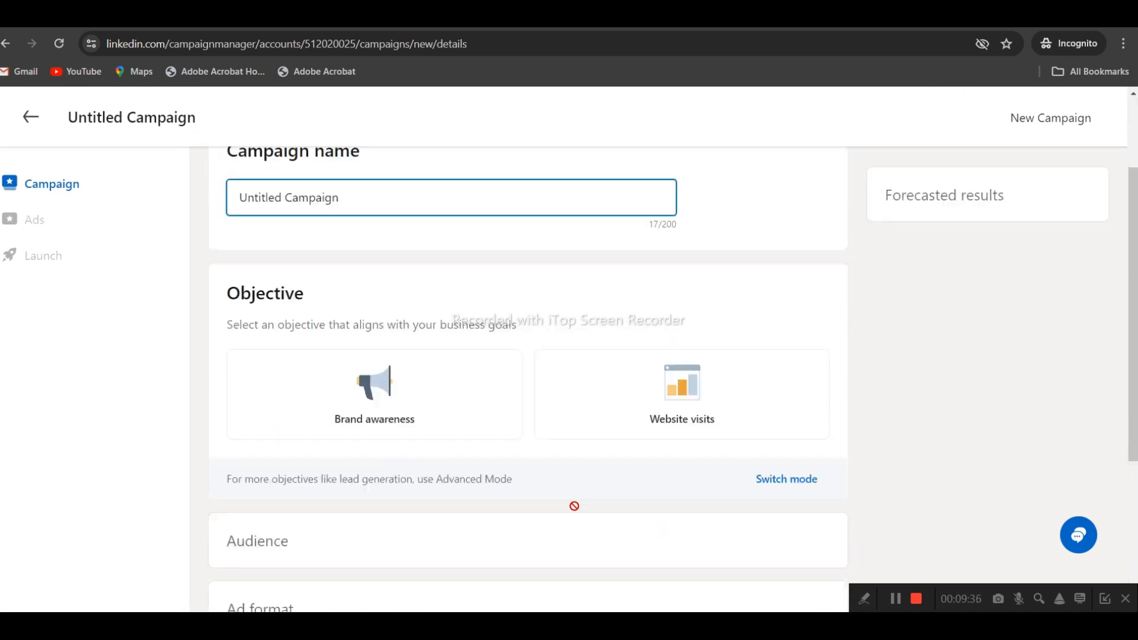
{"action": "scroll", "coordinate": [421, 355], "scroll_direction": "up", "scroll_amount": 5}
- Name the campaign "First Techno Add Campaign" and postpone the iTop Data Recovery update
{"action": "left_click_drag", "start_coordinate": [369, 328], "coordinate": [88, 323]}
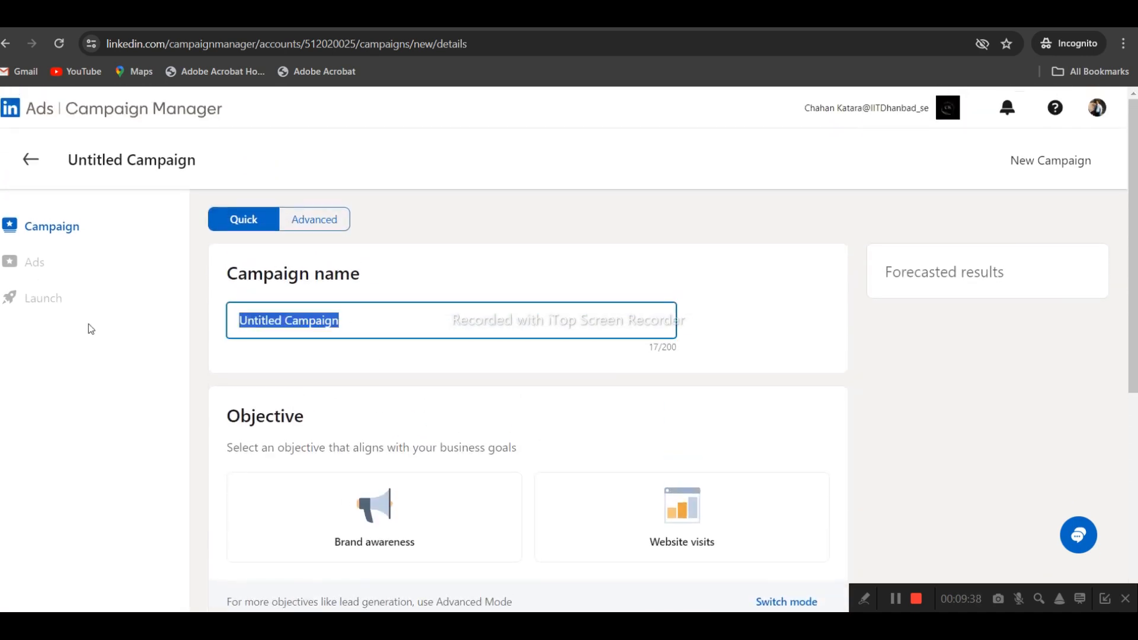
{"action": "type", "text": "First "}
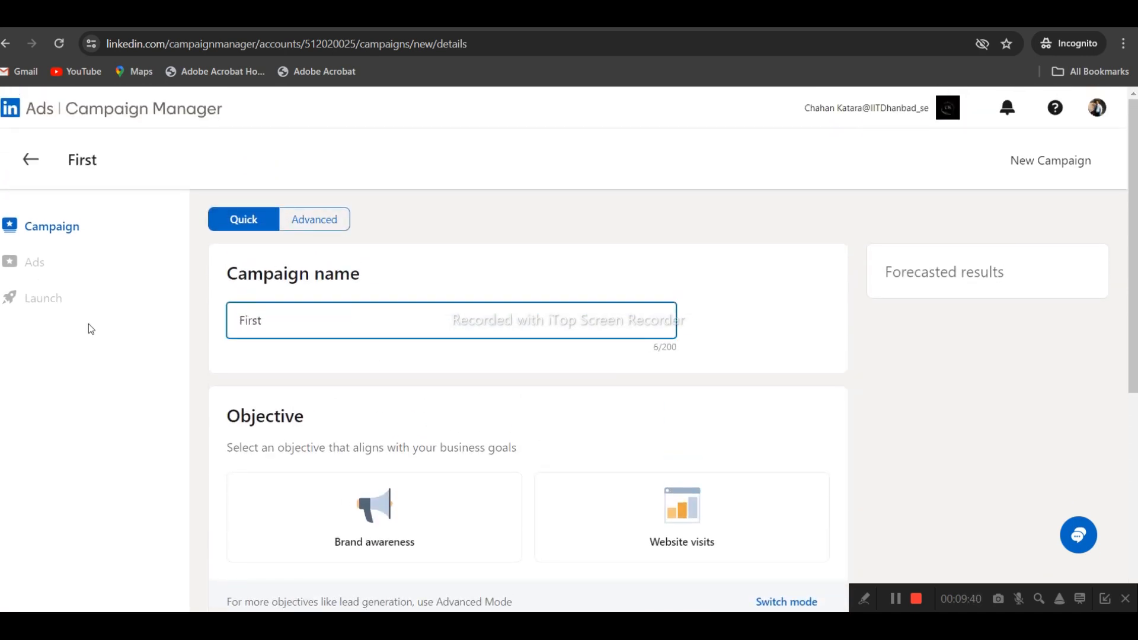
{"action": "type", "text": "Techno Add Camp"}
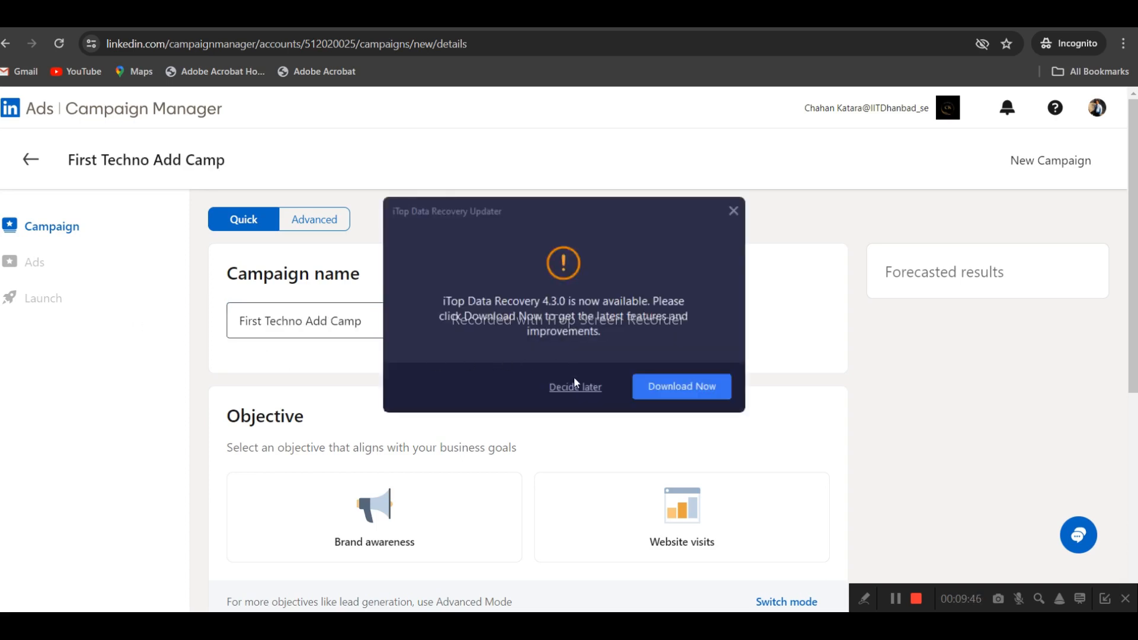
{"action": "left_click", "coordinate": [574, 382]}
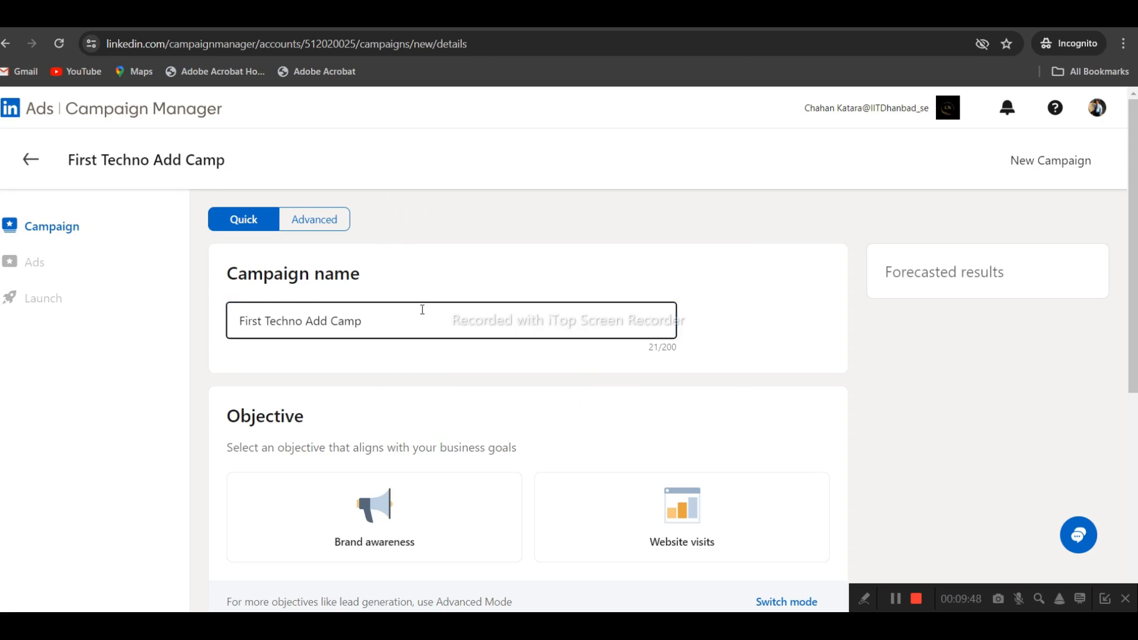
{"action": "type", "text": "aign"}
- Choose Brand awareness as the campaign's objective
{"action": "scroll", "coordinate": [438, 311], "scroll_direction": "down", "scroll_amount": 2}
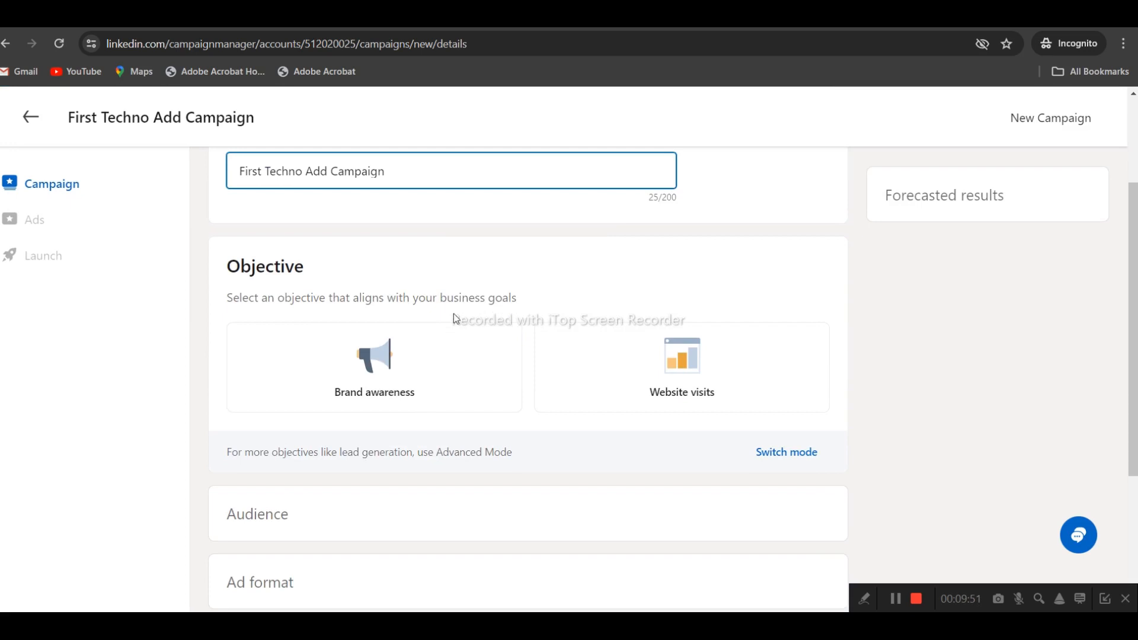
{"action": "left_click", "coordinate": [404, 362]}
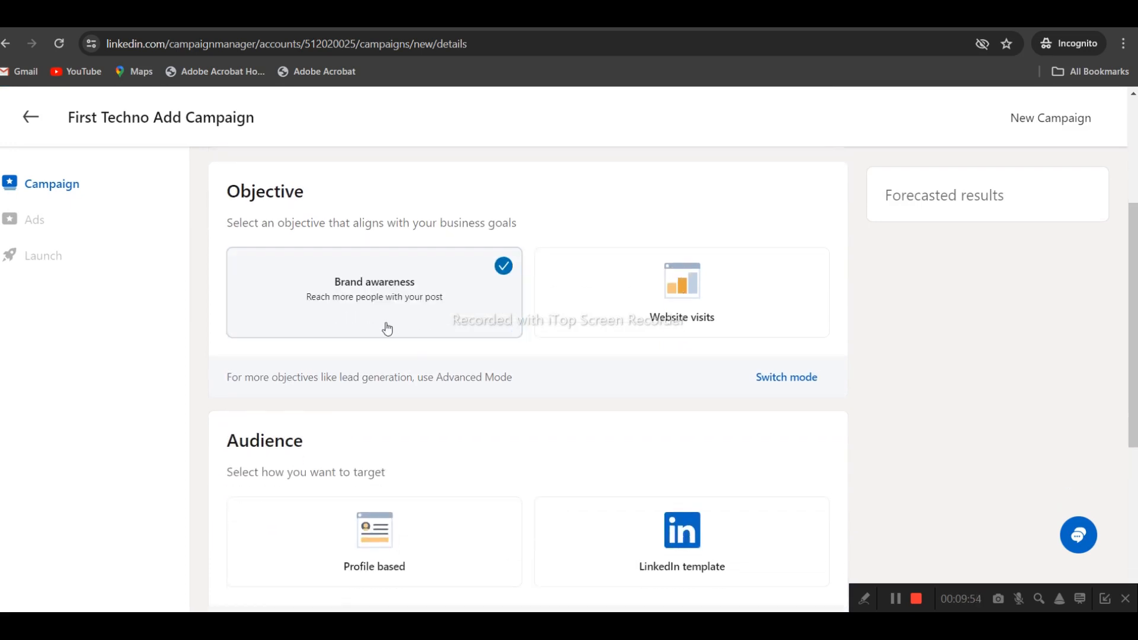
{"action": "scroll", "coordinate": [387, 328], "scroll_direction": "up", "scroll_amount": 2}
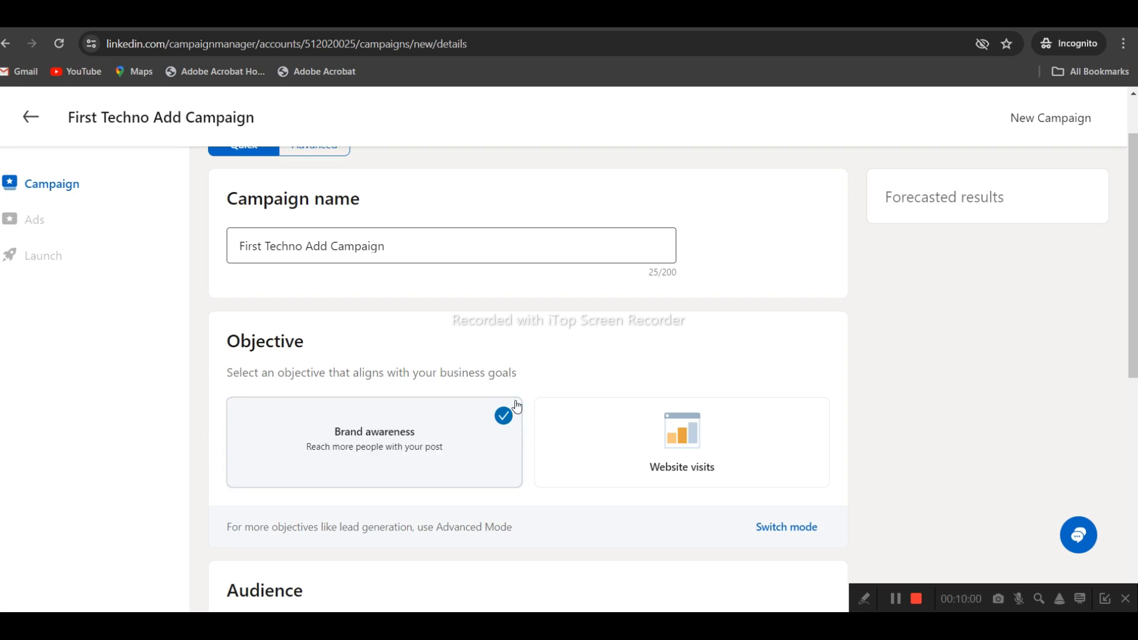
- Choose profile-based targeting for the campaign's audience
{"action": "scroll", "coordinate": [514, 401], "scroll_direction": "down", "scroll_amount": 4}
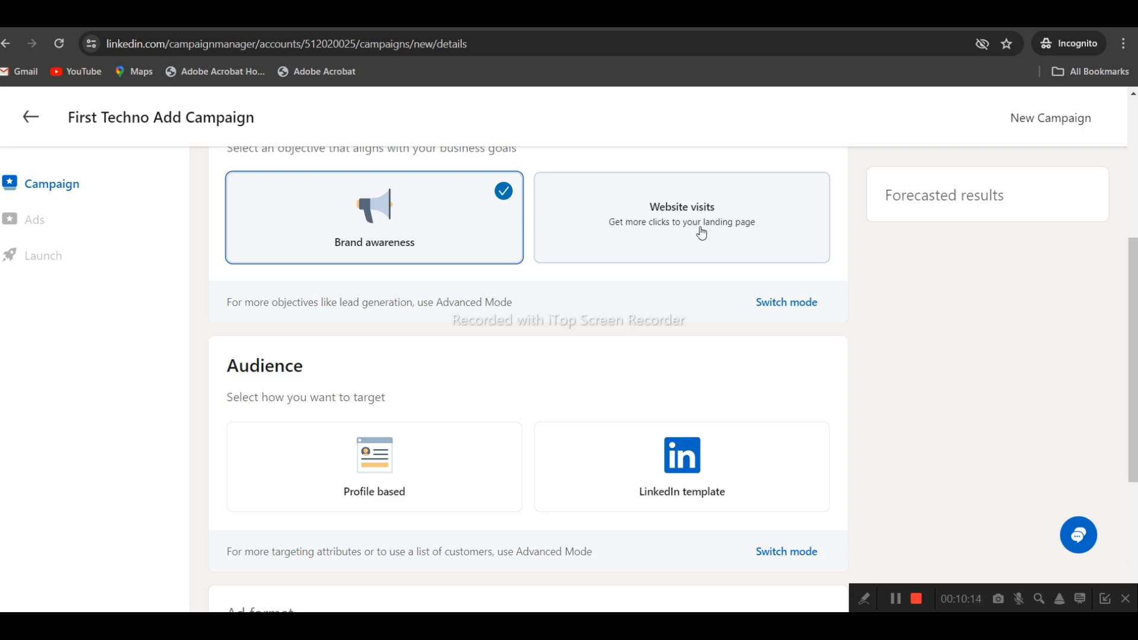
{"action": "scroll", "coordinate": [701, 232], "scroll_direction": "up", "scroll_amount": 4}
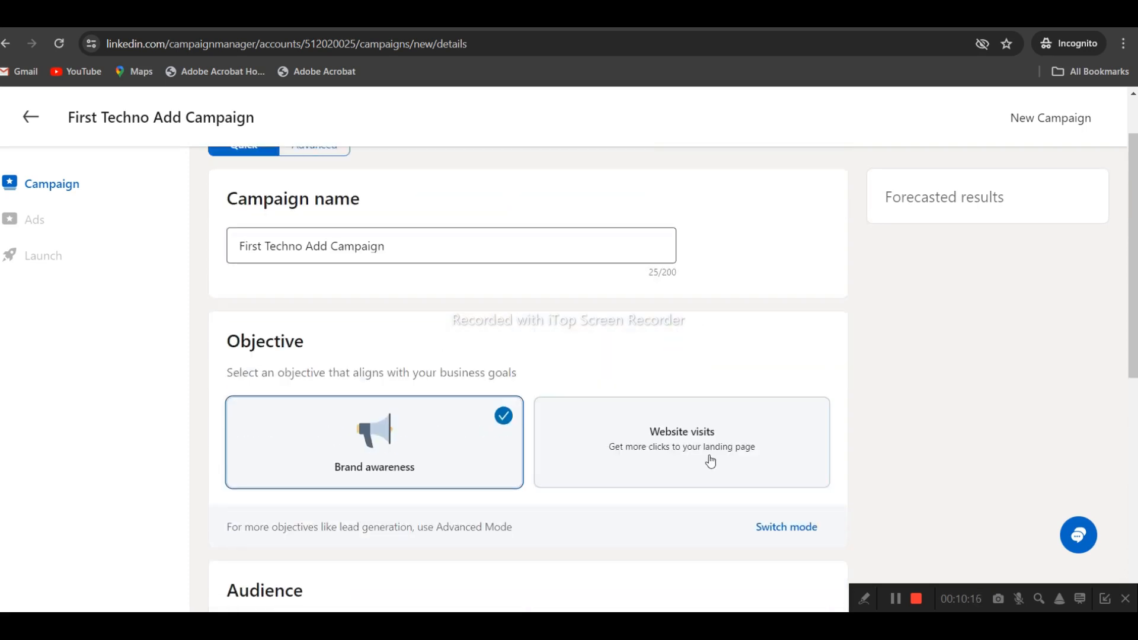
{"action": "scroll", "coordinate": [866, 405], "scroll_direction": "down", "scroll_amount": 1}
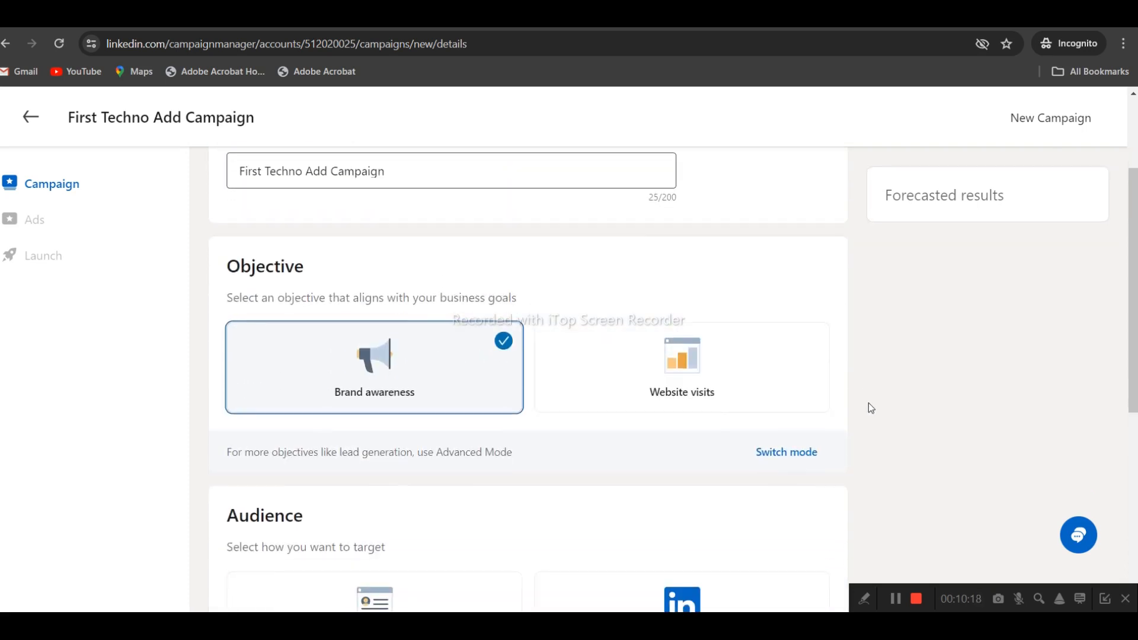
{"action": "scroll", "coordinate": [869, 406], "scroll_direction": "down", "scroll_amount": 2}
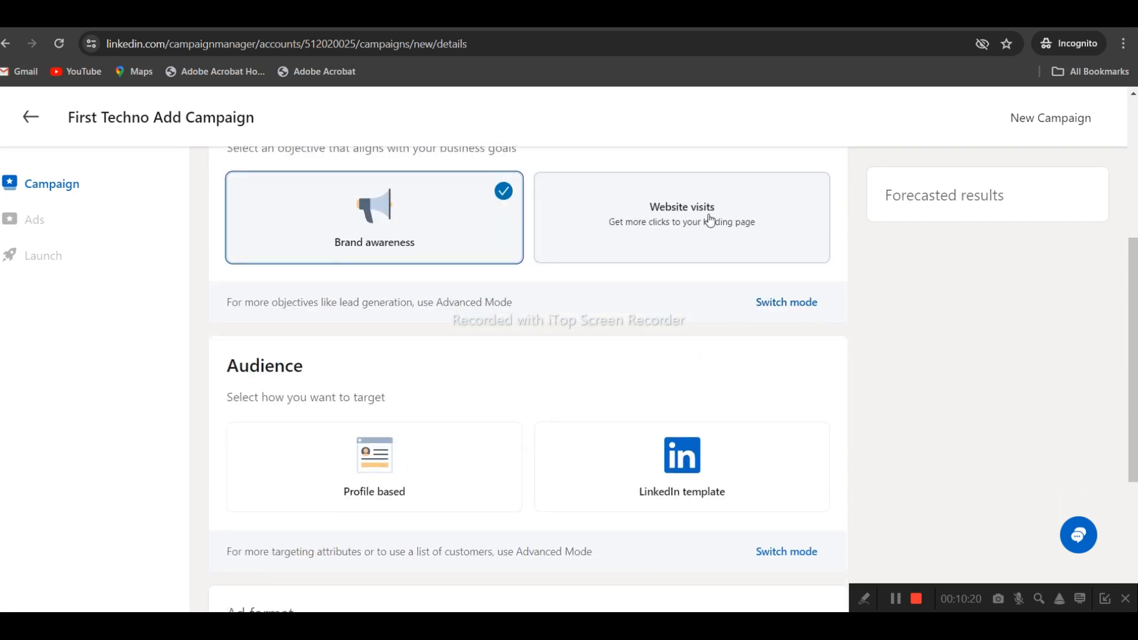
{"action": "scroll", "coordinate": [706, 222], "scroll_direction": "down", "scroll_amount": 3}
{"action": "scroll", "coordinate": [336, 361], "scroll_direction": "up", "scroll_amount": 4}
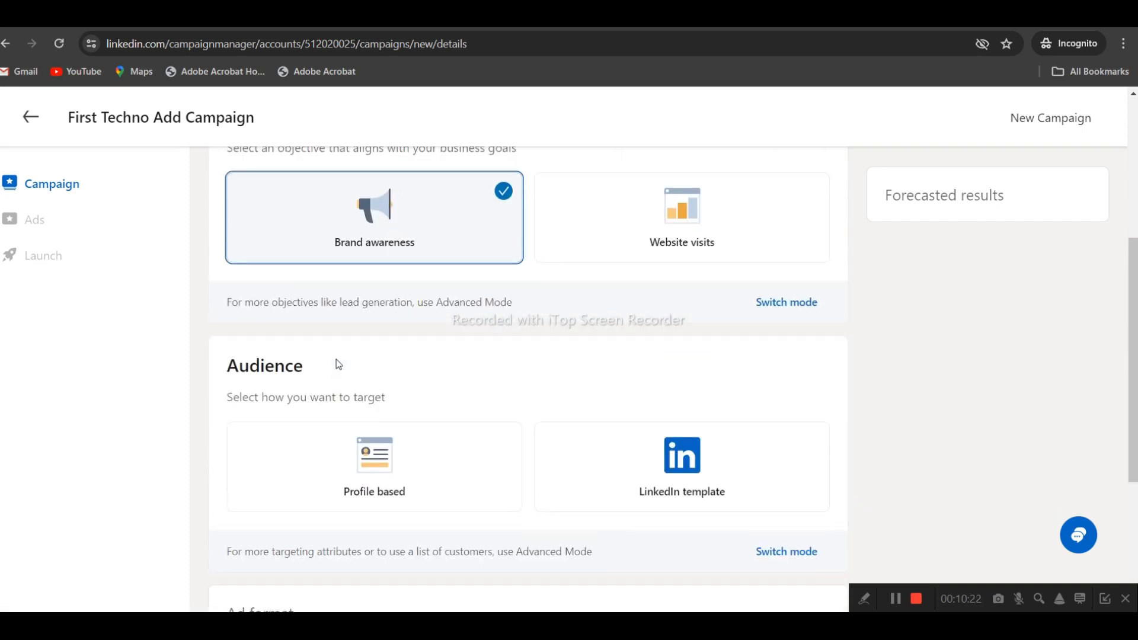
{"action": "scroll", "coordinate": [336, 364], "scroll_direction": "down", "scroll_amount": 2}
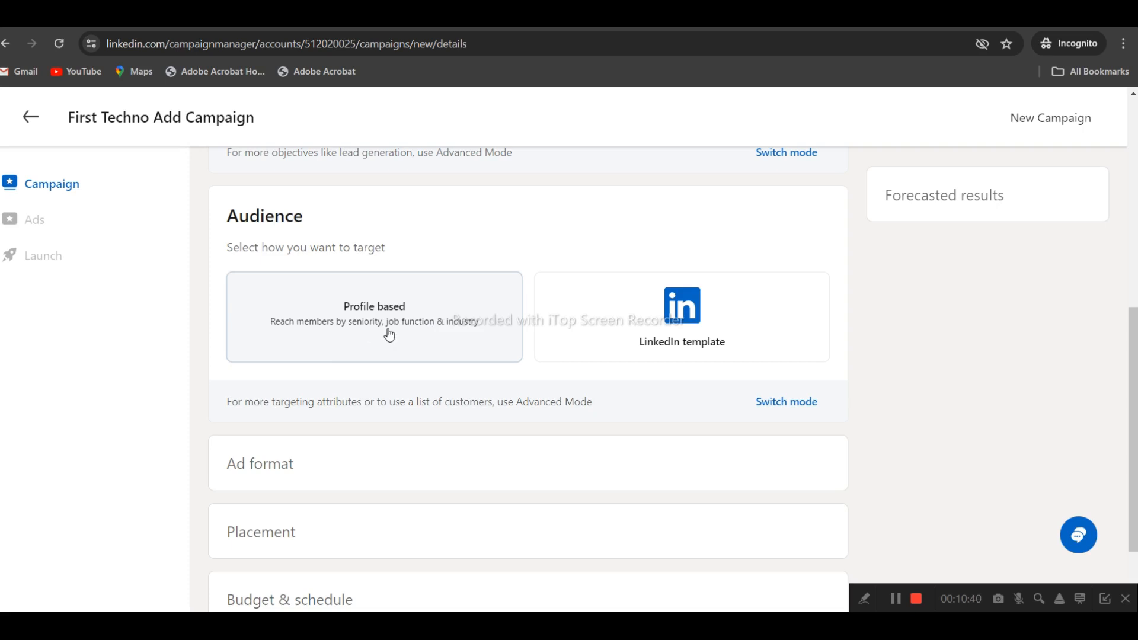
{"action": "left_click", "coordinate": [408, 325]}
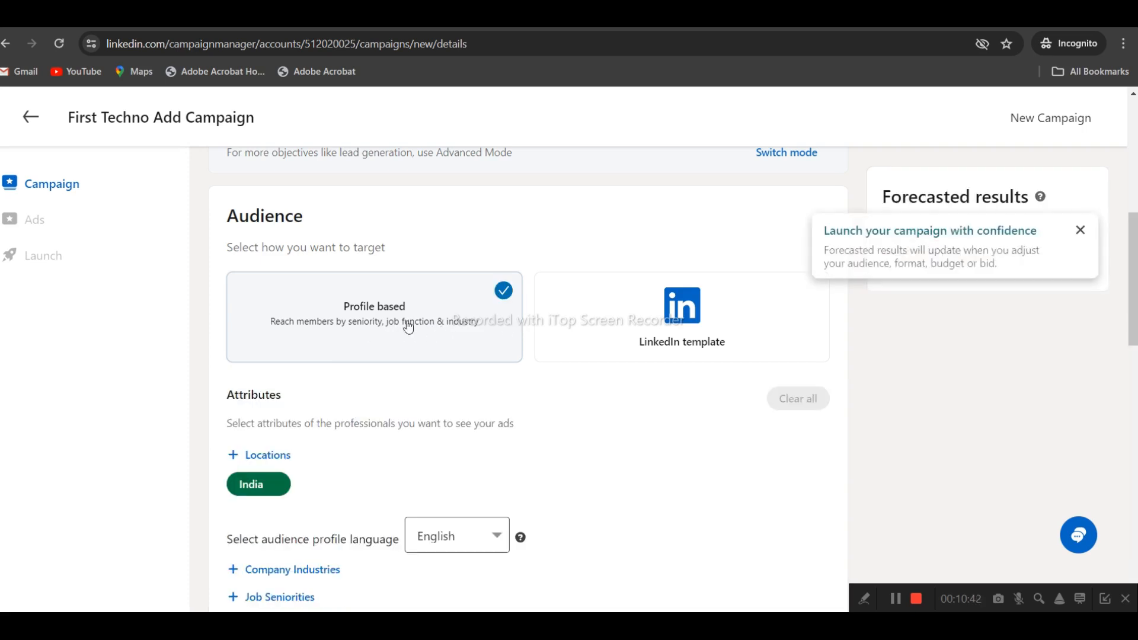
- Add United Kingdom, England and Scotland to the audience locations alongside India
{"action": "scroll", "coordinate": [408, 319], "scroll_direction": "down", "scroll_amount": 2}
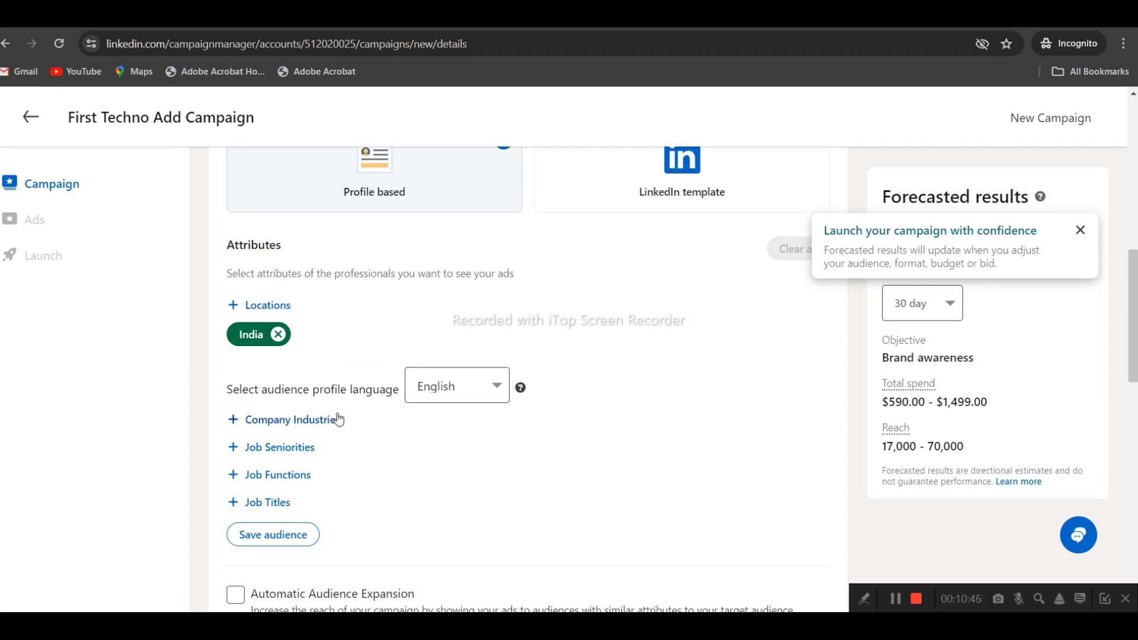
{"action": "scroll", "coordinate": [322, 381], "scroll_direction": "down", "scroll_amount": 1}
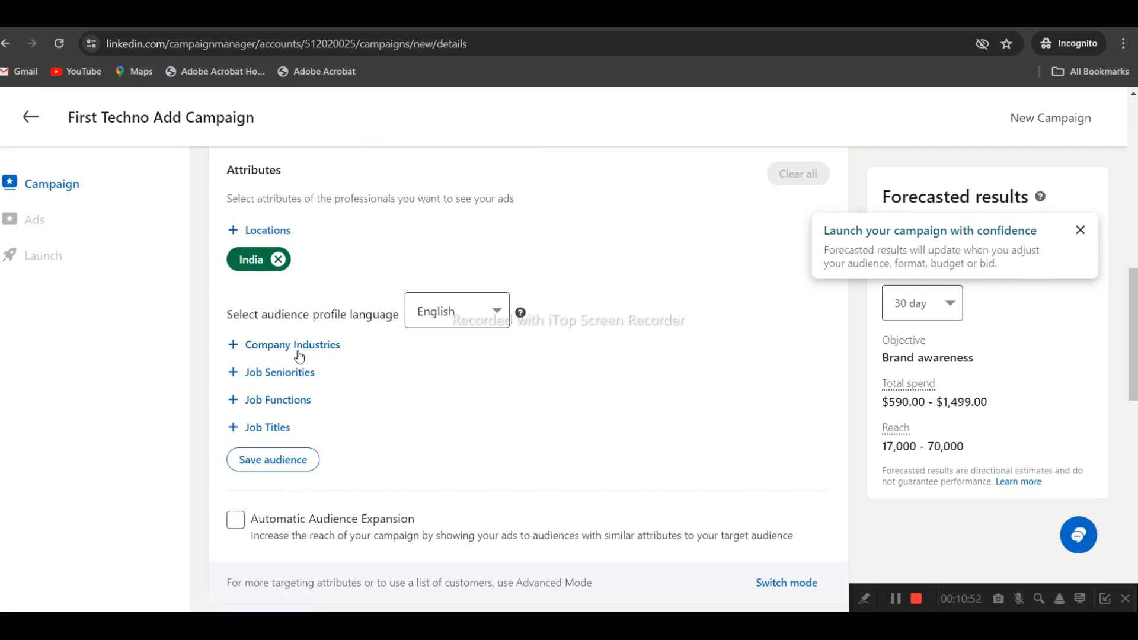
{"action": "scroll", "coordinate": [305, 397], "scroll_direction": "down", "scroll_amount": 1}
{"action": "scroll", "coordinate": [305, 397], "scroll_direction": "down", "scroll_amount": 1}
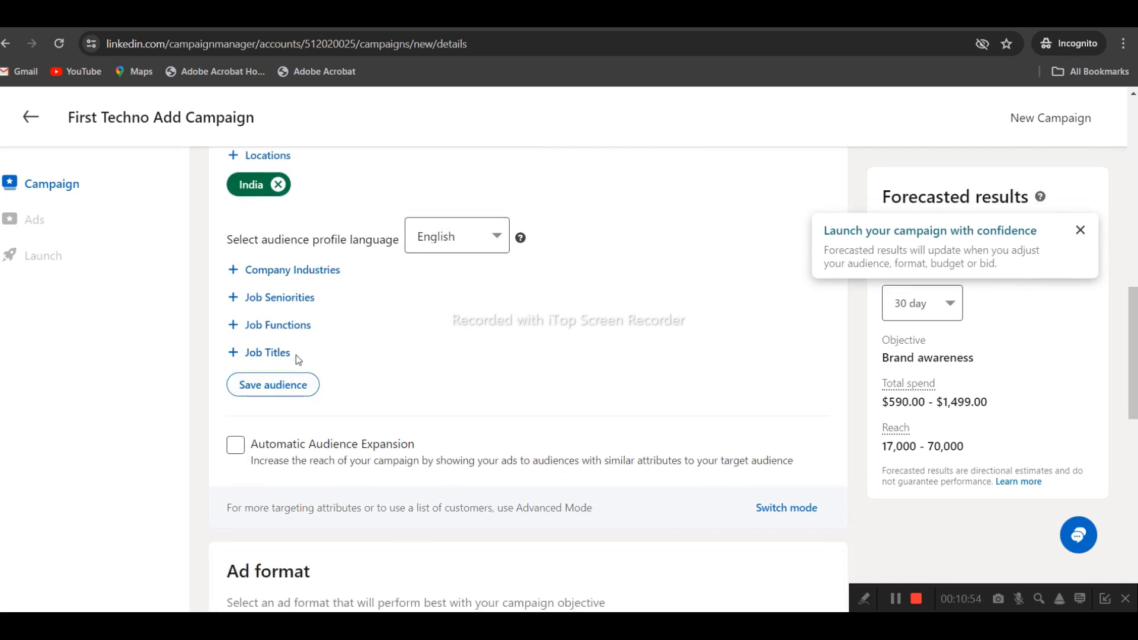
{"action": "scroll", "coordinate": [297, 354], "scroll_direction": "up", "scroll_amount": 3}
{"action": "scroll", "coordinate": [296, 354], "scroll_direction": "down", "scroll_amount": 2}
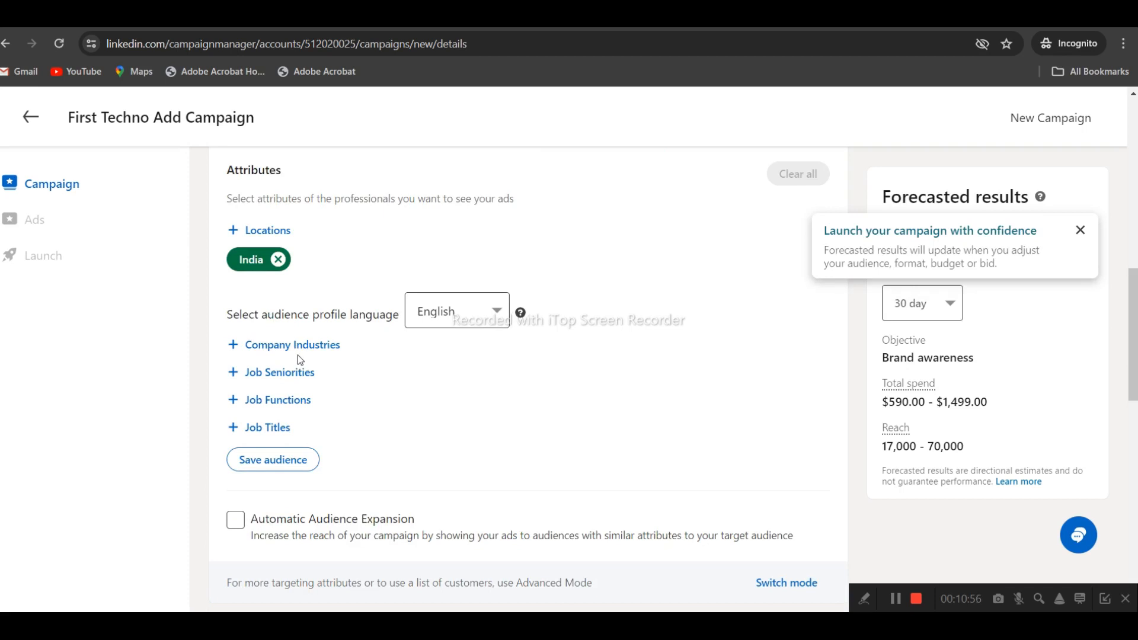
{"action": "scroll", "coordinate": [286, 360], "scroll_direction": "up", "scroll_amount": 2}
{"action": "left_click", "coordinate": [283, 379]}
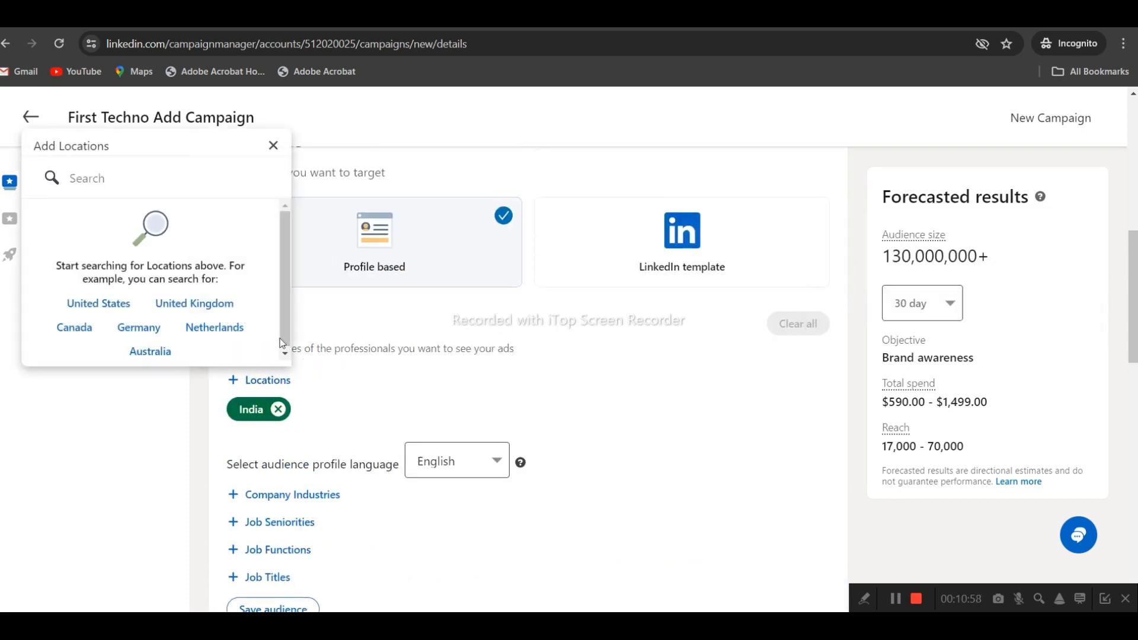
{"action": "left_click", "coordinate": [194, 304]}
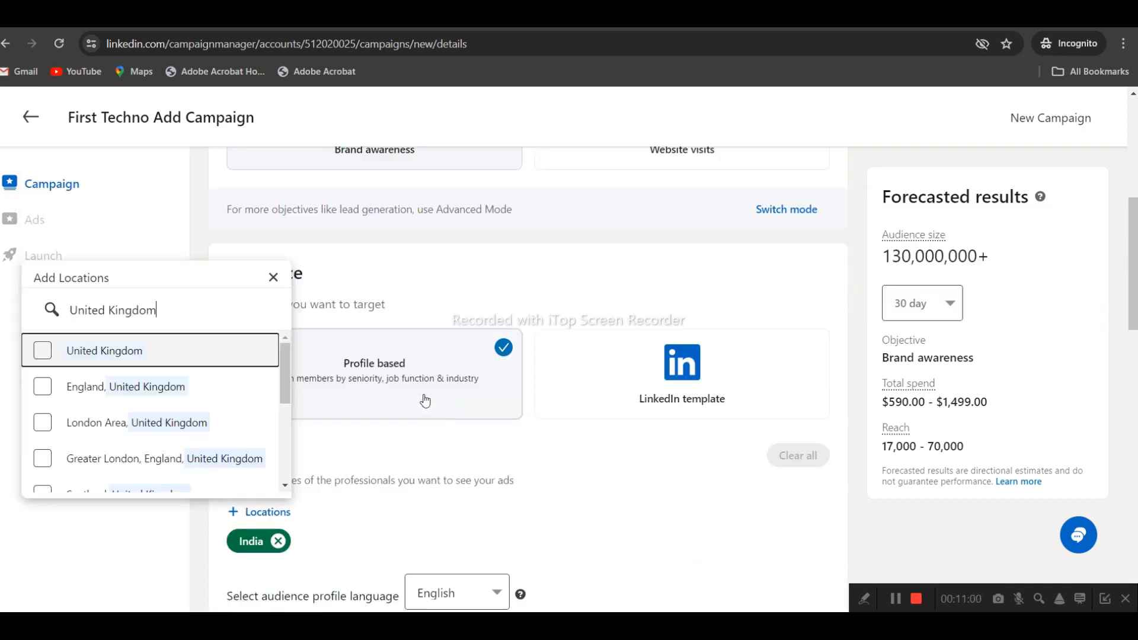
{"action": "left_click", "coordinate": [42, 350]}
{"action": "left_click", "coordinate": [44, 388]}
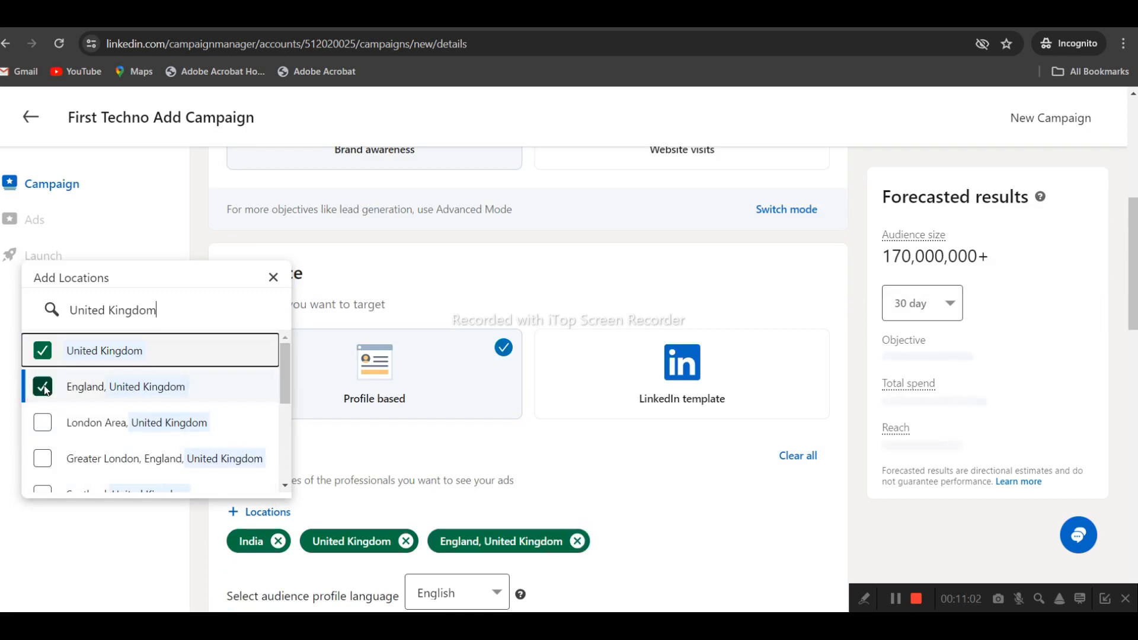
{"action": "scroll", "coordinate": [272, 406], "scroll_direction": "down", "scroll_amount": 2}
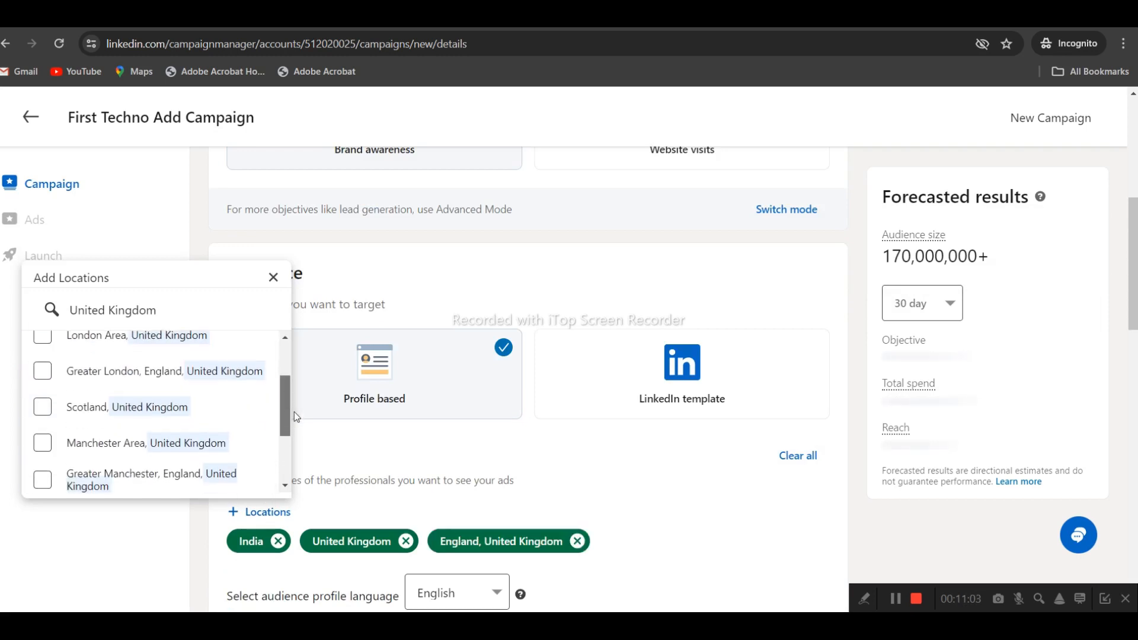
{"action": "left_click", "coordinate": [42, 406]}
{"action": "left_click", "coordinate": [506, 485]}
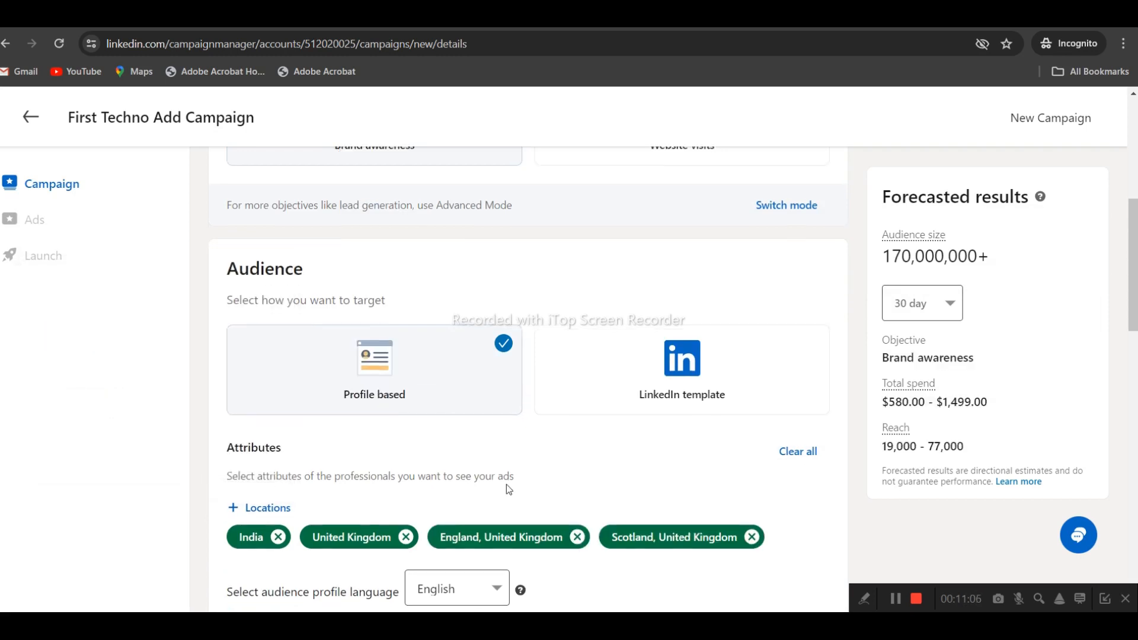
{"action": "scroll", "coordinate": [506, 485], "scroll_direction": "down", "scroll_amount": 5}
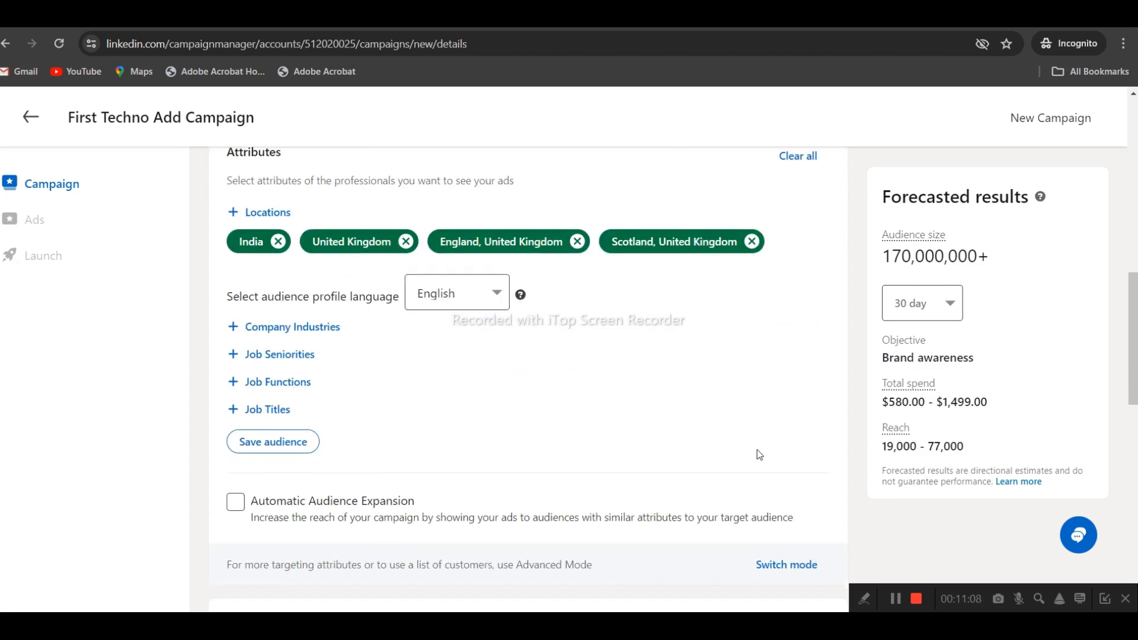
{"action": "scroll", "coordinate": [640, 394], "scroll_direction": "up", "scroll_amount": 1}
{"action": "left_click", "coordinate": [313, 403]}
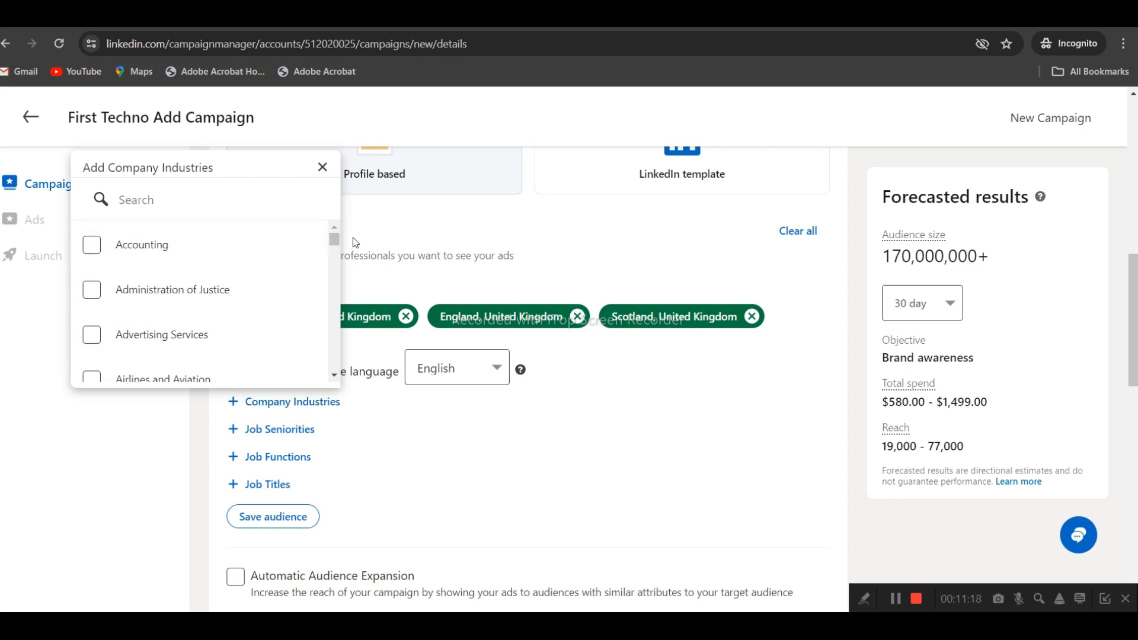
{"action": "left_click_drag", "start_coordinate": [335, 241], "coordinate": [341, 290]}
{"action": "left_click", "coordinate": [341, 291]}
{"action": "scroll", "coordinate": [369, 376], "scroll_direction": "up", "scroll_amount": 1}
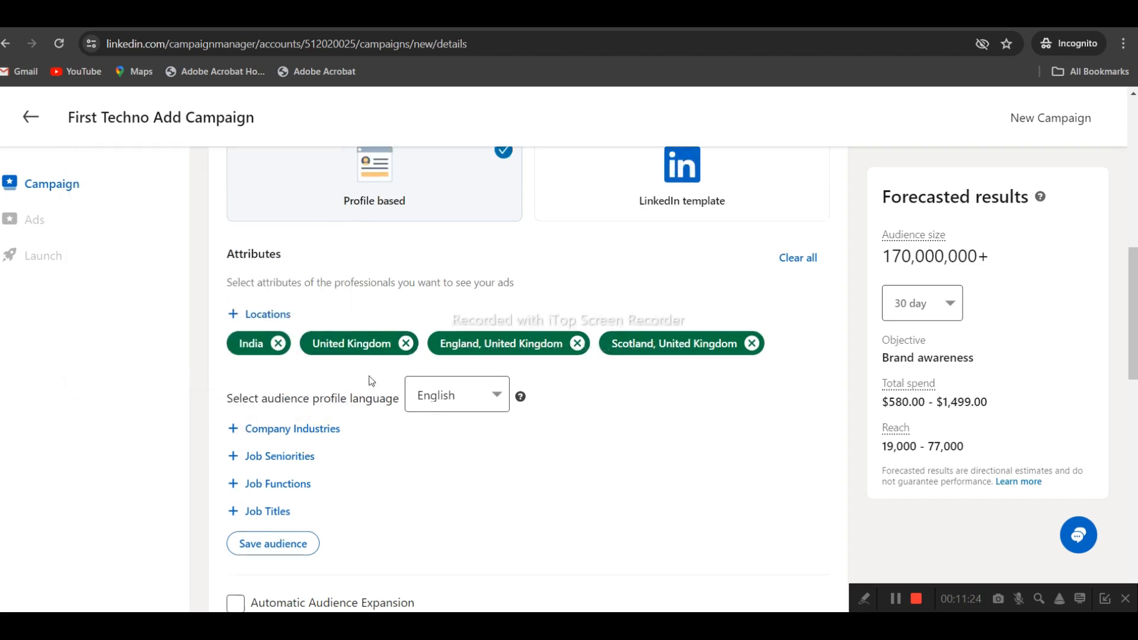
- Add Technology, Information and Internet as a company industry for the audience
{"action": "left_click", "coordinate": [306, 483]}
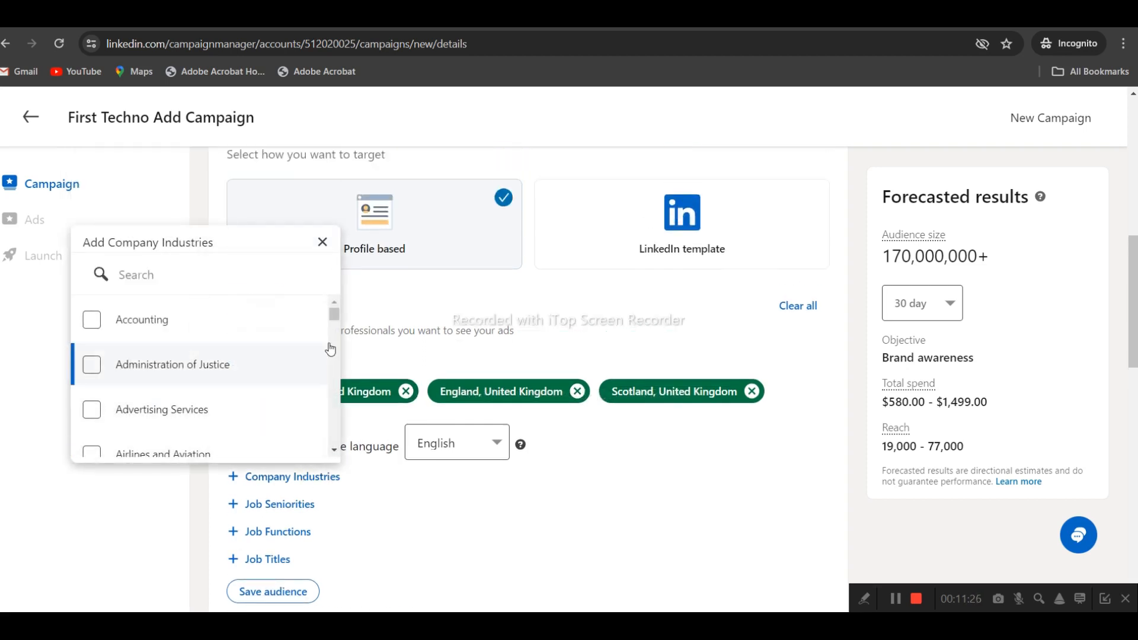
{"action": "left_click_drag", "start_coordinate": [336, 321], "coordinate": [338, 412]}
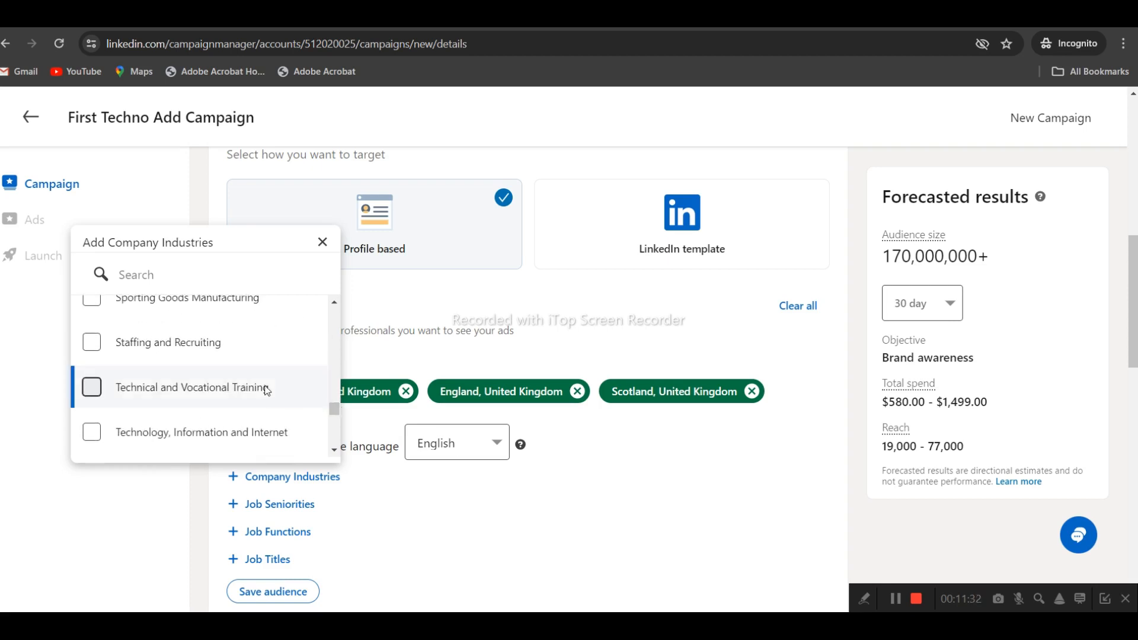
{"action": "left_click", "coordinate": [92, 432]}
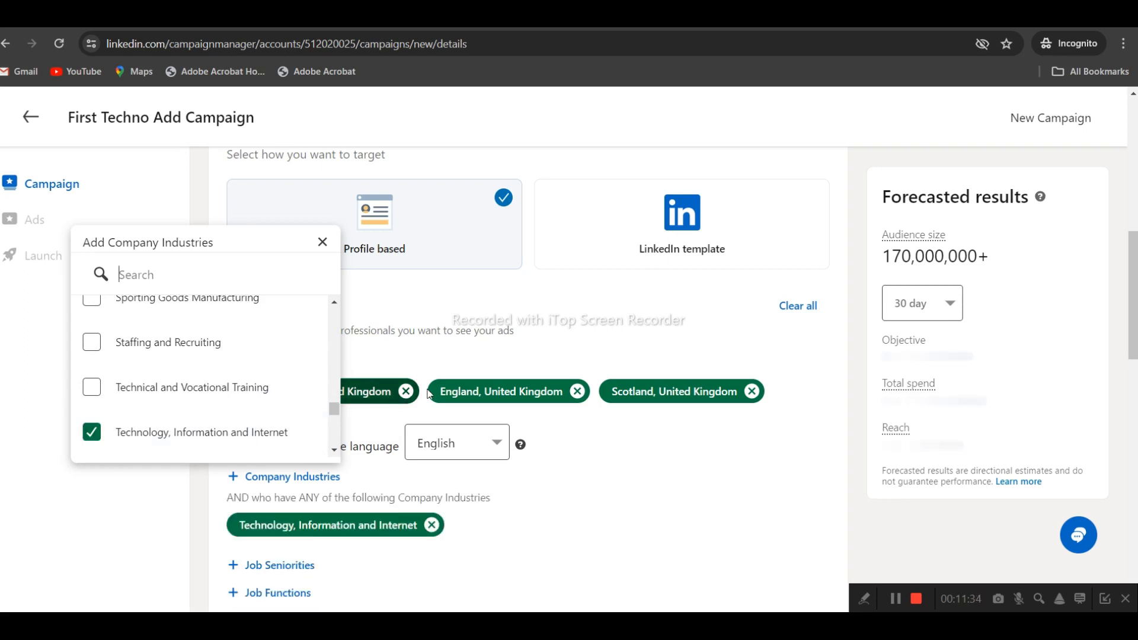
{"action": "left_click", "coordinate": [566, 429]}
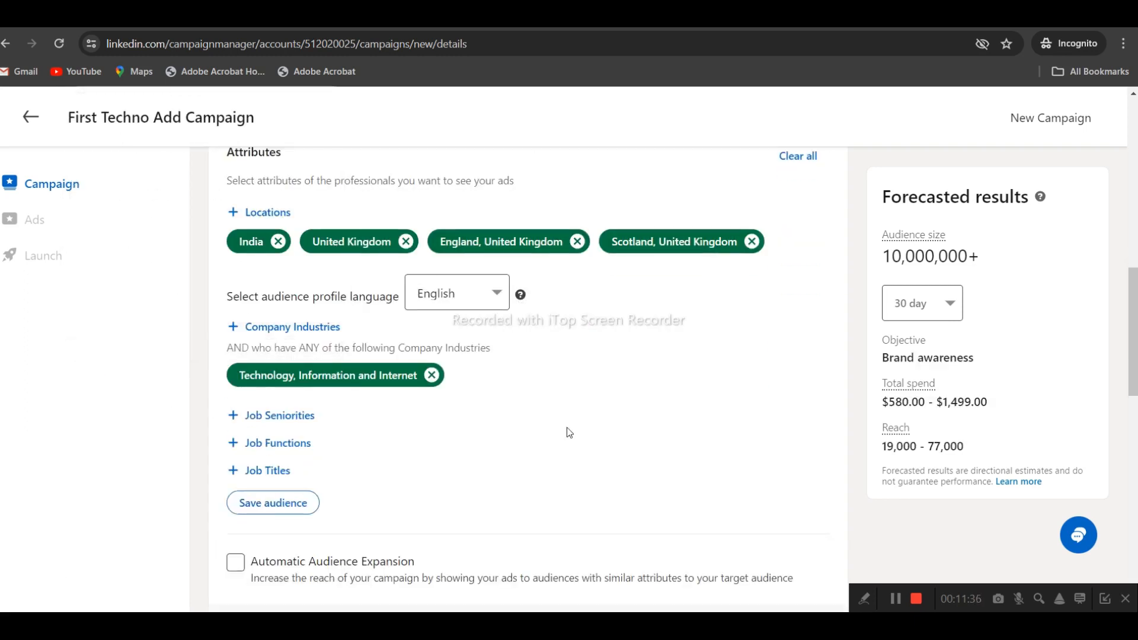
- Look over the audience options and attributes, and view the Save audience dialog without saving
{"action": "scroll", "coordinate": [386, 262], "scroll_direction": "up", "scroll_amount": 2}
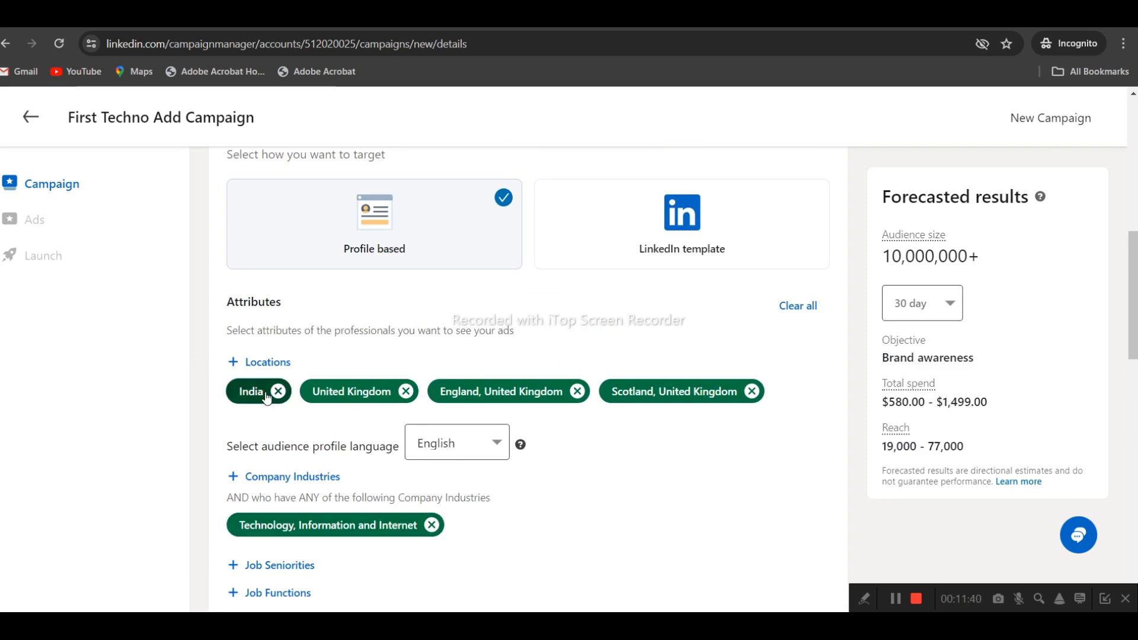
{"action": "scroll", "coordinate": [747, 370], "scroll_direction": "up", "scroll_amount": 2}
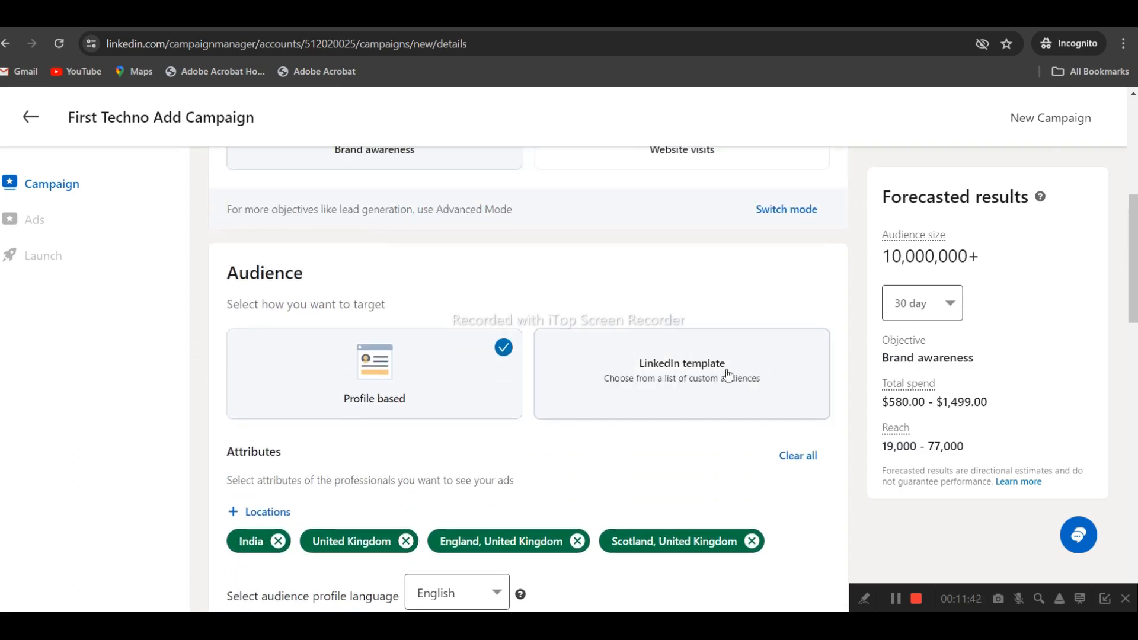
{"action": "scroll", "coordinate": [415, 403], "scroll_direction": "down", "scroll_amount": 6}
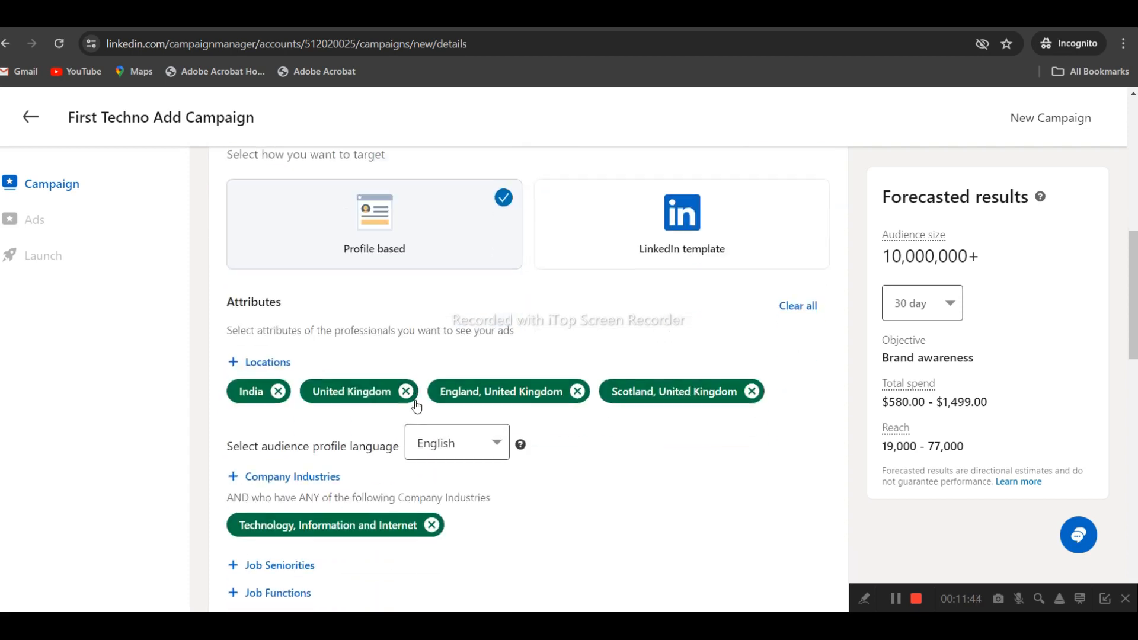
{"action": "scroll", "coordinate": [422, 407], "scroll_direction": "down", "scroll_amount": 2}
{"action": "scroll", "coordinate": [421, 406], "scroll_direction": "up", "scroll_amount": 4}
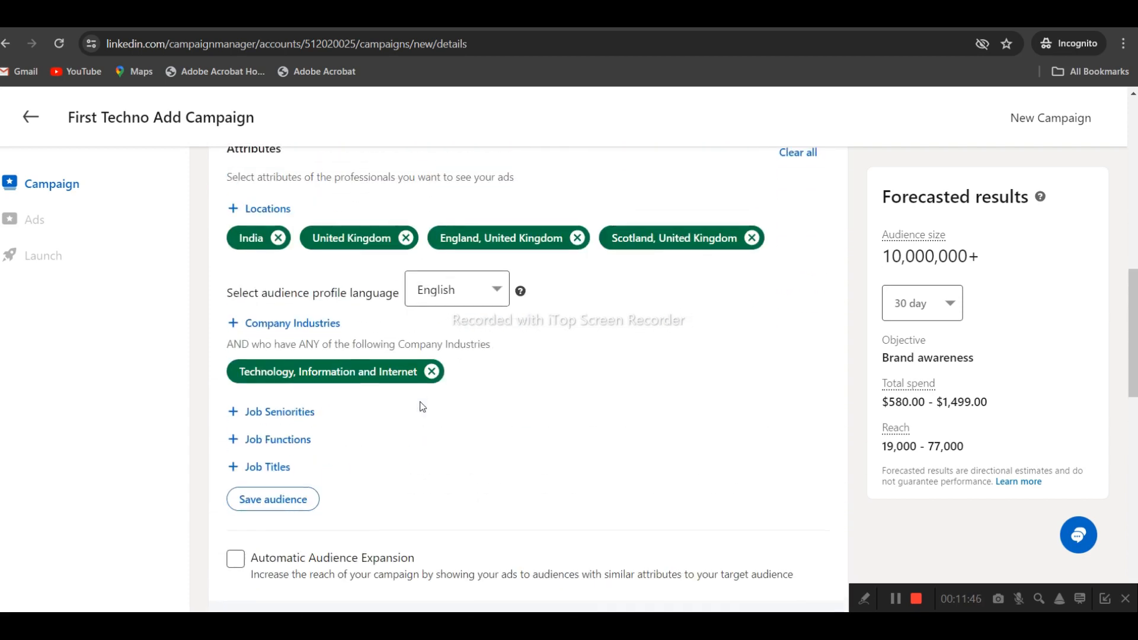
{"action": "scroll", "coordinate": [421, 406], "scroll_direction": "down", "scroll_amount": 4}
{"action": "left_click", "coordinate": [298, 287]}
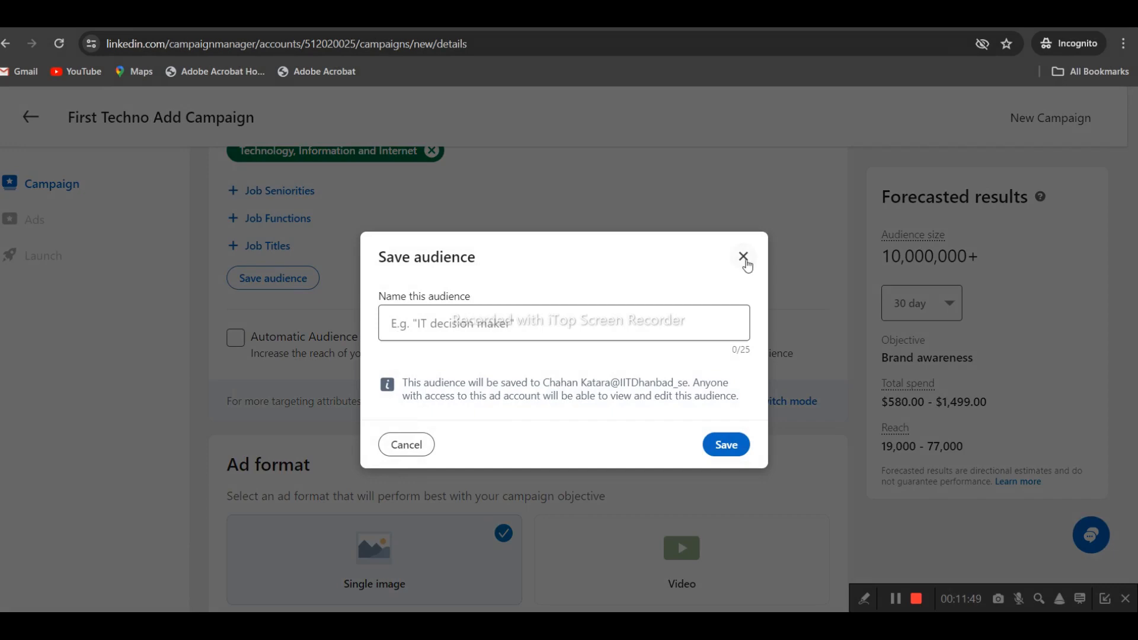
{"action": "left_click", "coordinate": [745, 260]}
- Choose Video as the campaign's ad format
{"action": "scroll", "coordinate": [375, 370], "scroll_direction": "down", "scroll_amount": 6}
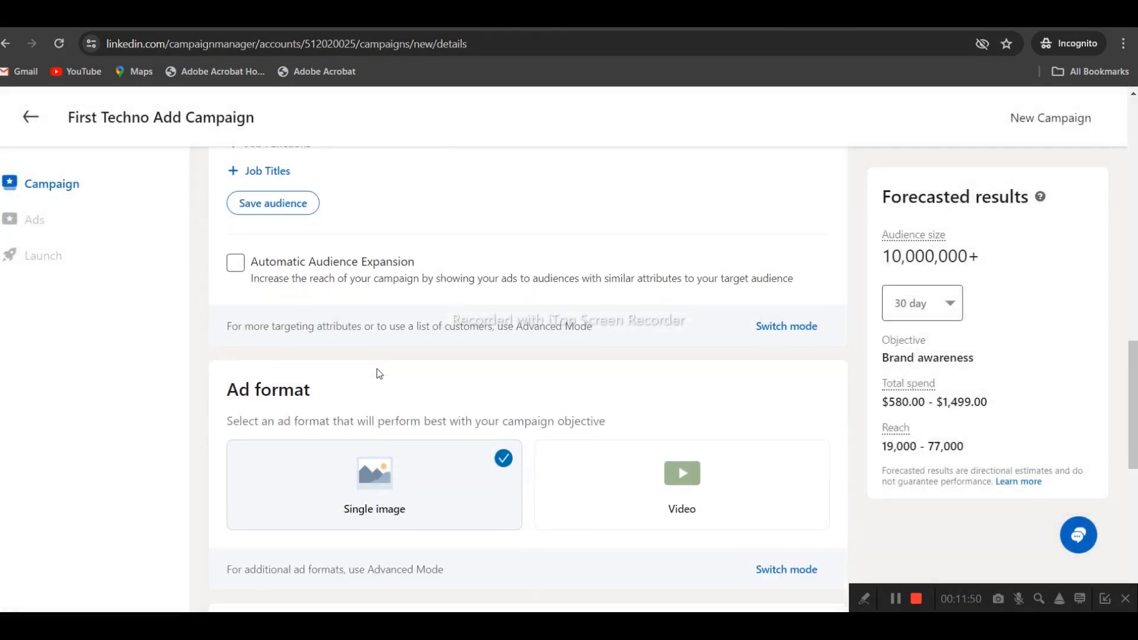
{"action": "scroll", "coordinate": [375, 363], "scroll_direction": "up", "scroll_amount": 2}
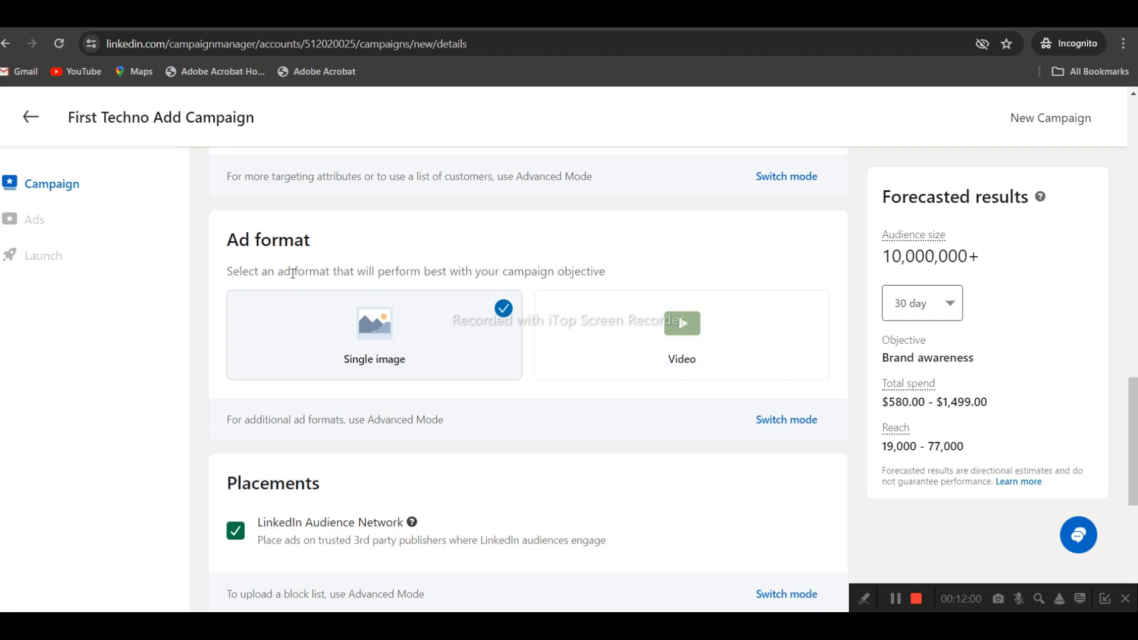
{"action": "left_click_drag", "start_coordinate": [291, 271], "coordinate": [458, 271]}
{"action": "left_click", "coordinate": [719, 364]}
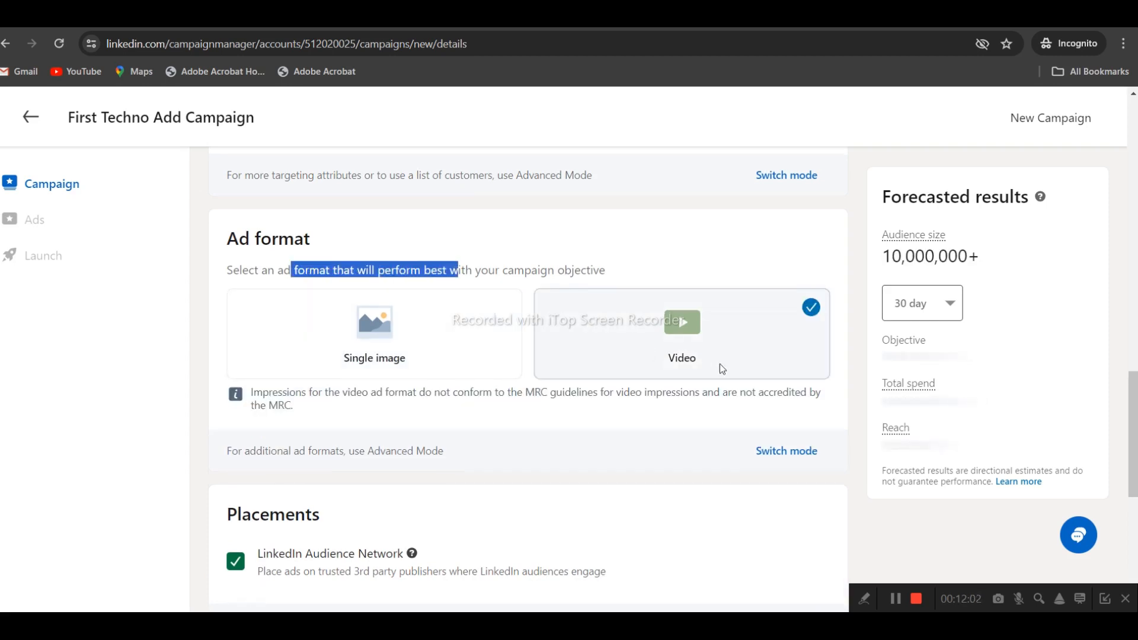
{"action": "scroll", "coordinate": [719, 364], "scroll_direction": "down", "scroll_amount": 1}
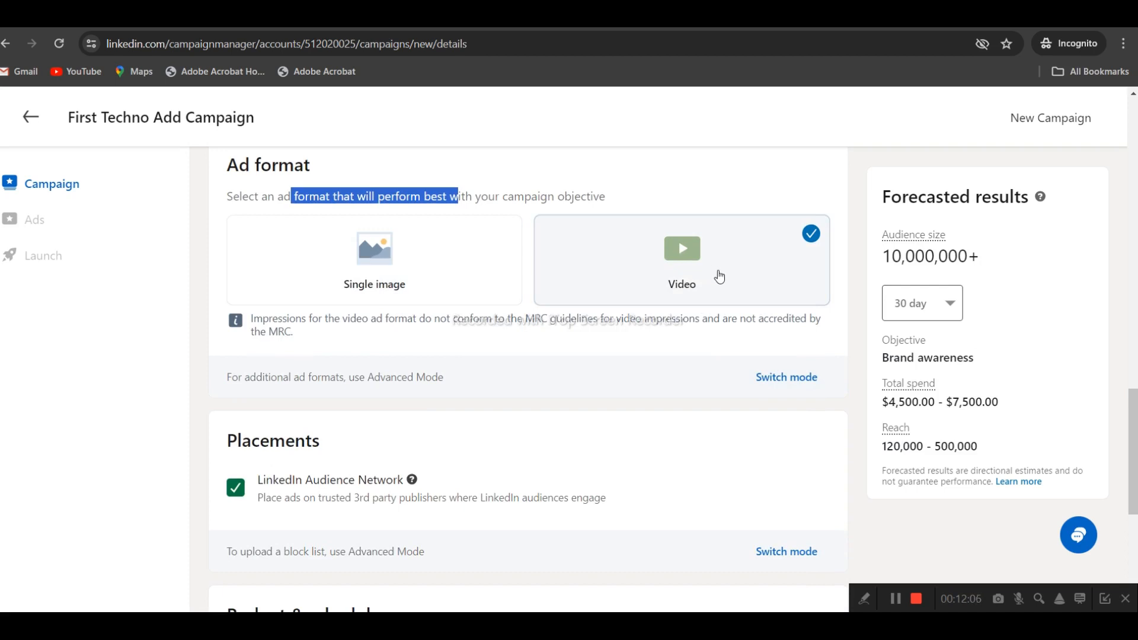
{"action": "scroll", "coordinate": [720, 276], "scroll_direction": "up", "scroll_amount": 2}
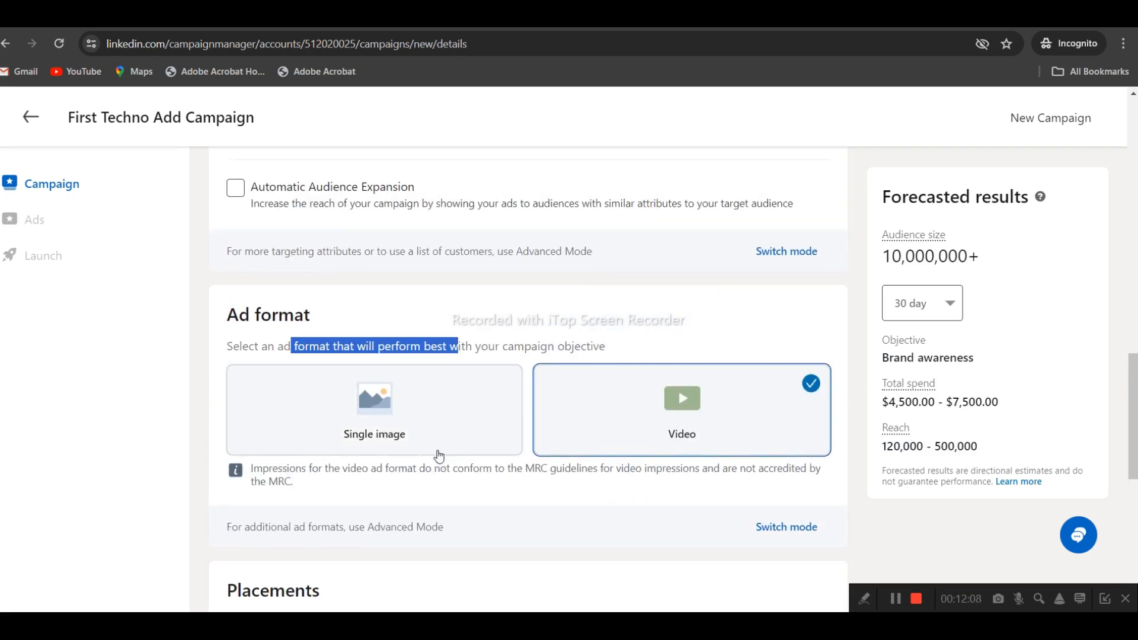
{"action": "scroll", "coordinate": [497, 415], "scroll_direction": "down", "scroll_amount": 1}
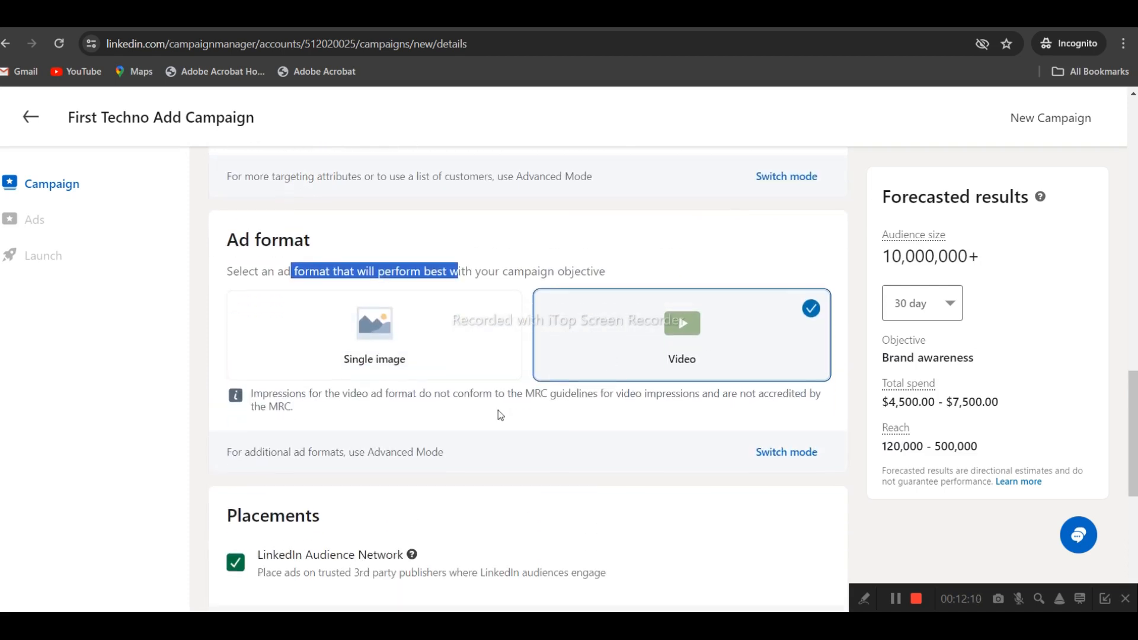
{"action": "scroll", "coordinate": [498, 410], "scroll_direction": "down", "scroll_amount": 4}
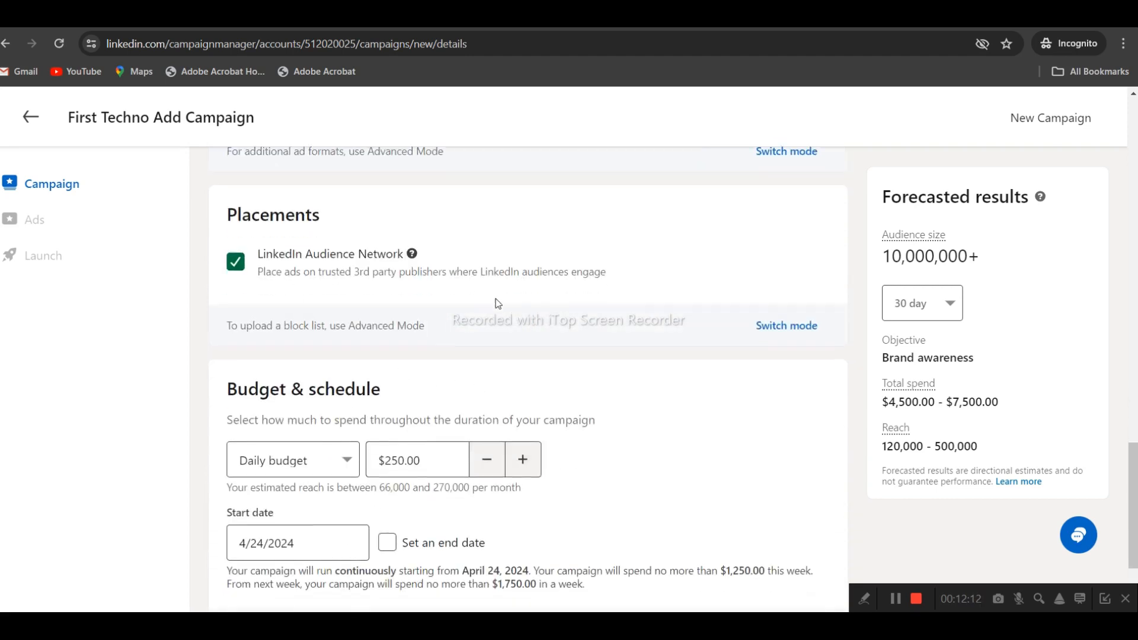
- Examine the Budget & schedule section, including the budget type choices, the daily amount and the estimated monthly reach
{"action": "scroll", "coordinate": [496, 299], "scroll_direction": "down", "scroll_amount": 2}
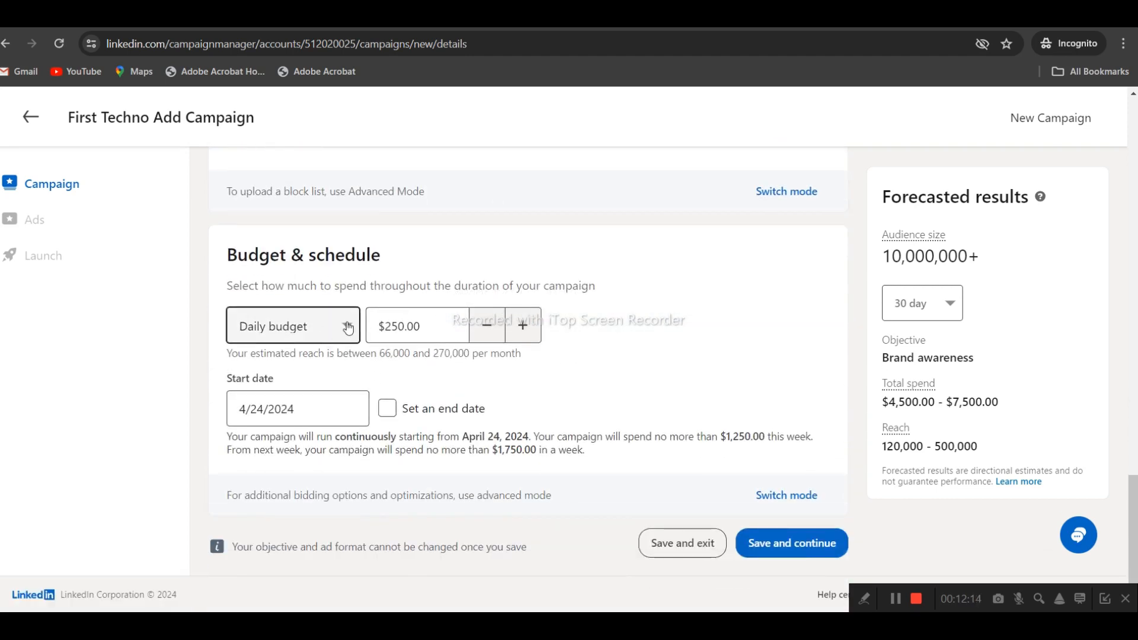
{"action": "scroll", "coordinate": [348, 328], "scroll_direction": "up", "scroll_amount": 2}
{"action": "left_click_drag", "start_coordinate": [228, 410], "coordinate": [396, 404]}
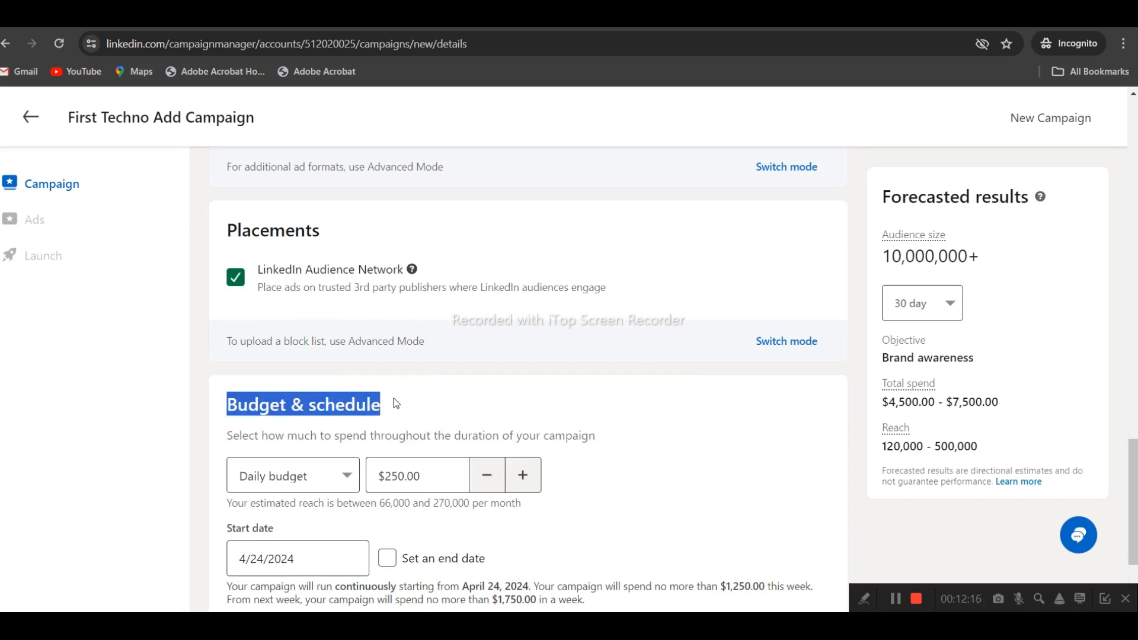
{"action": "left_click", "coordinate": [395, 403]}
{"action": "scroll", "coordinate": [396, 404], "scroll_direction": "down", "scroll_amount": 3}
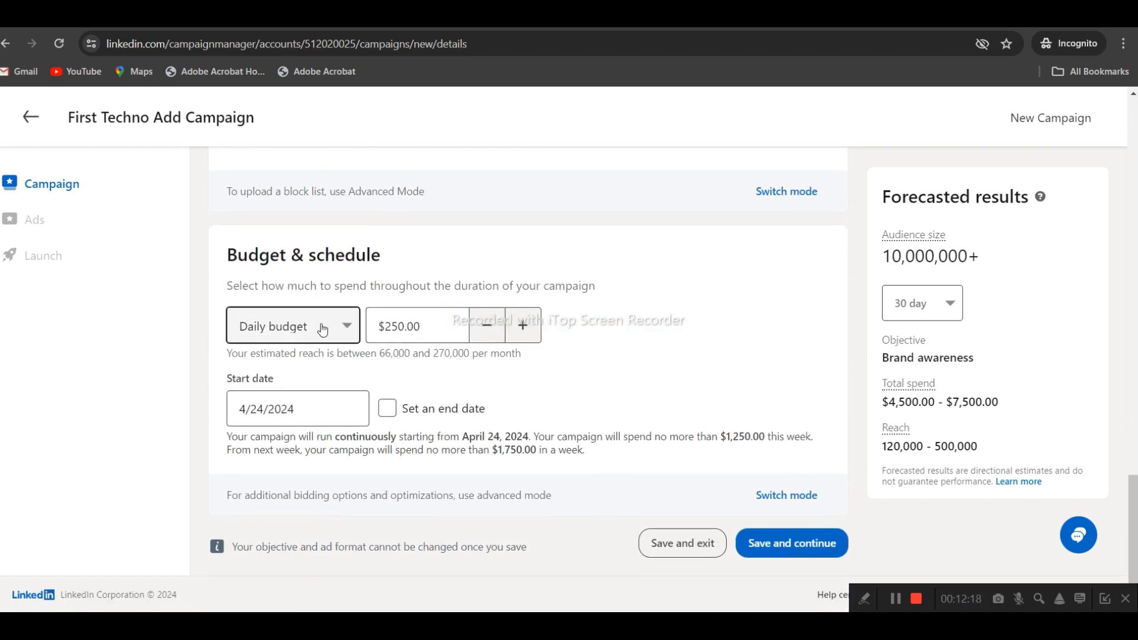
{"action": "left_click", "coordinate": [347, 336]}
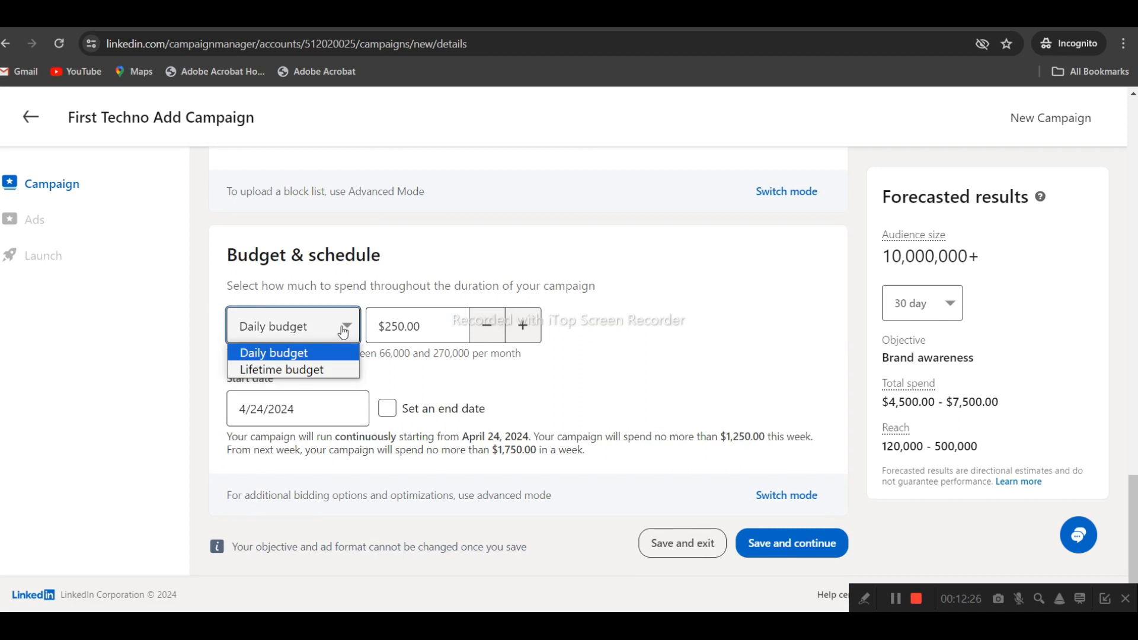
{"action": "left_click", "coordinate": [343, 332]}
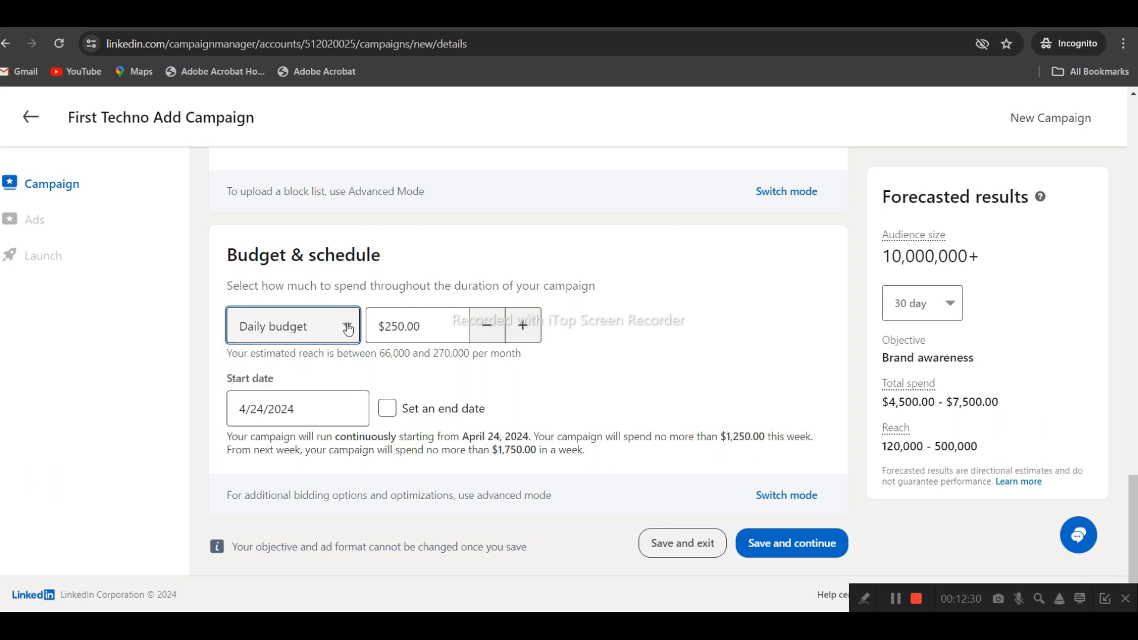
{"action": "left_click", "coordinate": [348, 330]}
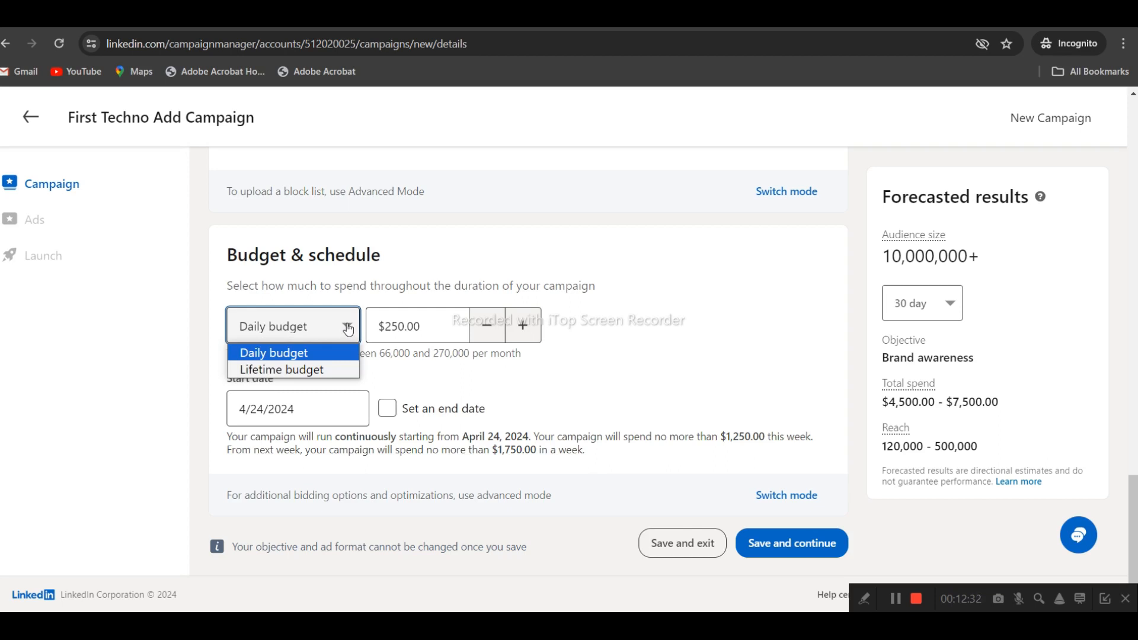
{"action": "left_click", "coordinate": [348, 330]}
{"action": "left_click", "coordinate": [426, 325]}
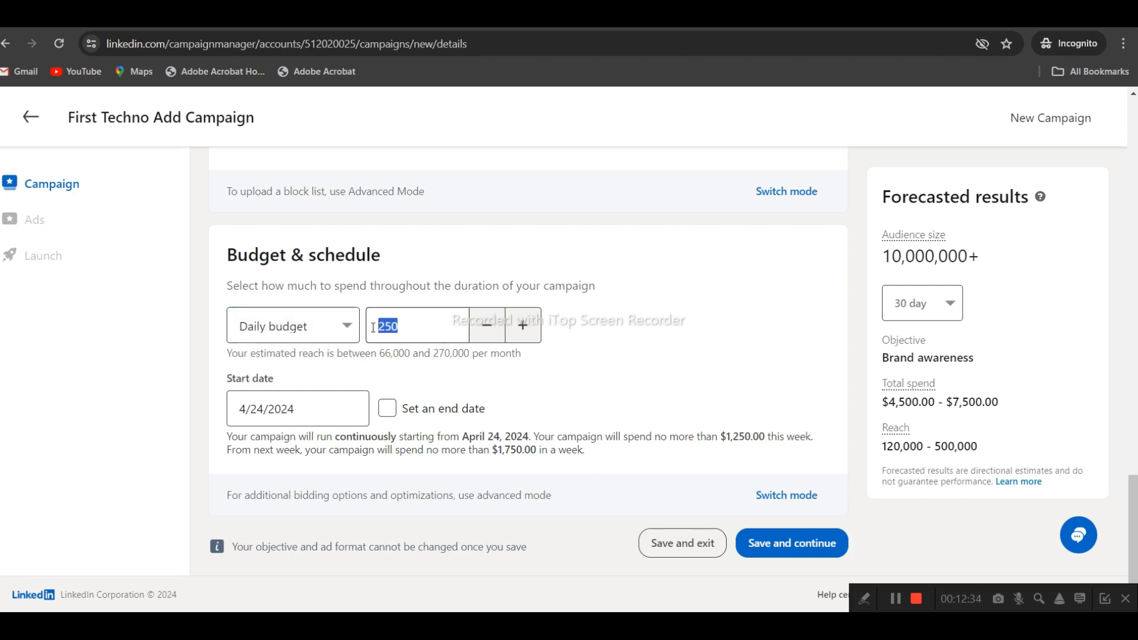
{"action": "left_click", "coordinate": [616, 324]}
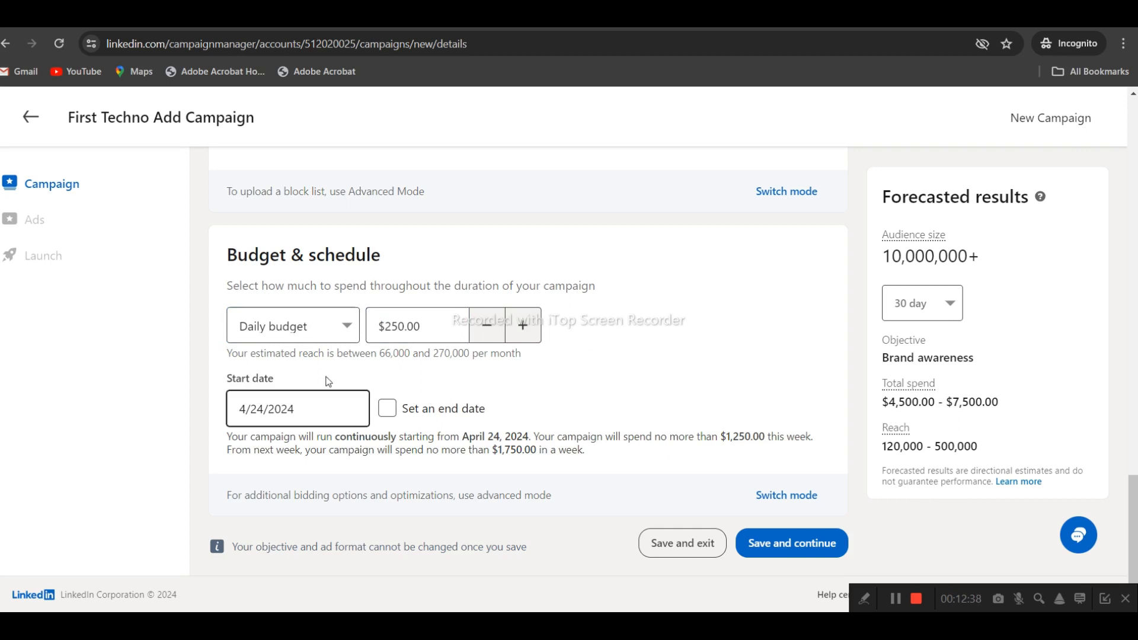
{"action": "scroll", "coordinate": [419, 469], "scroll_direction": "up", "scroll_amount": 1}
{"action": "left_click_drag", "start_coordinate": [378, 428], "coordinate": [527, 432]}
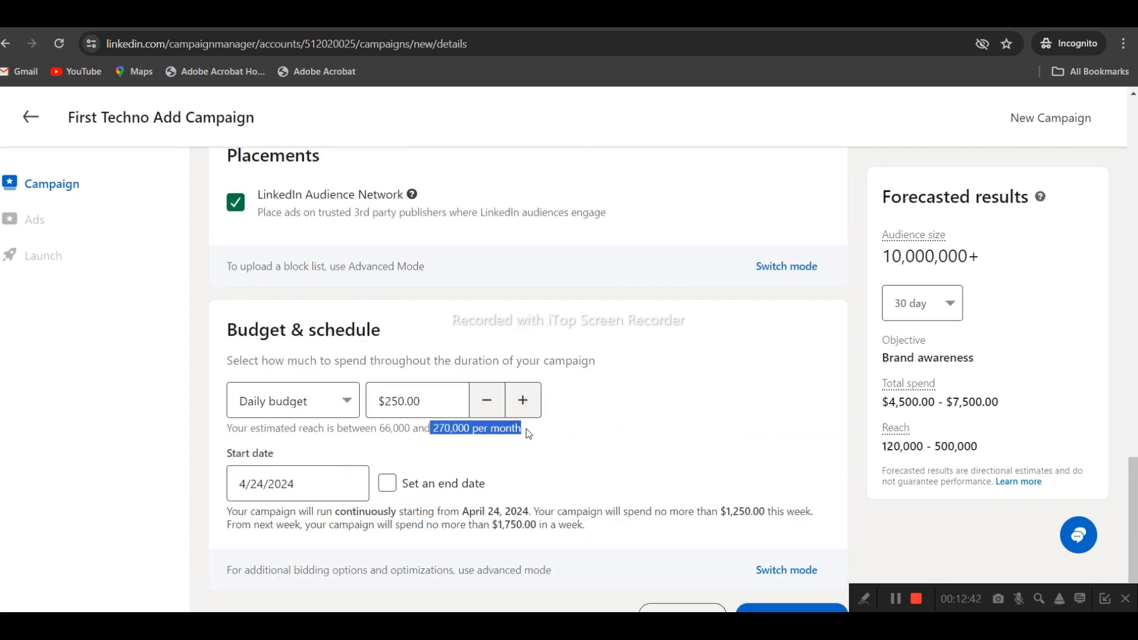
{"action": "scroll", "coordinate": [527, 433], "scroll_direction": "down", "scroll_amount": 1}
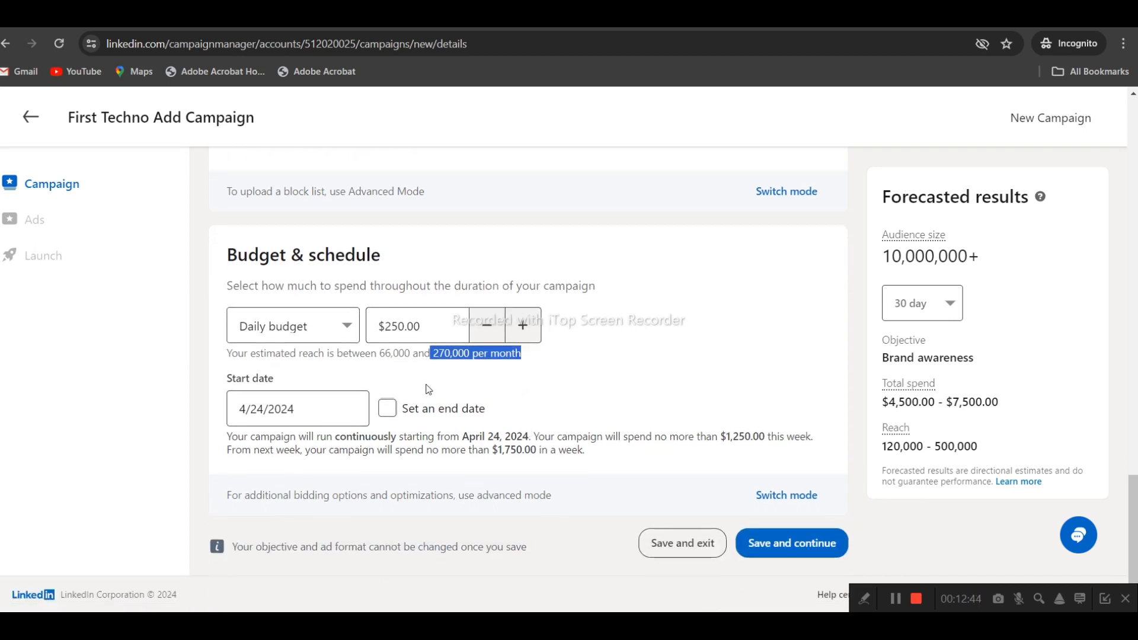
- Change the campaign's budget type to Lifetime budget
{"action": "left_click", "coordinate": [347, 331]}
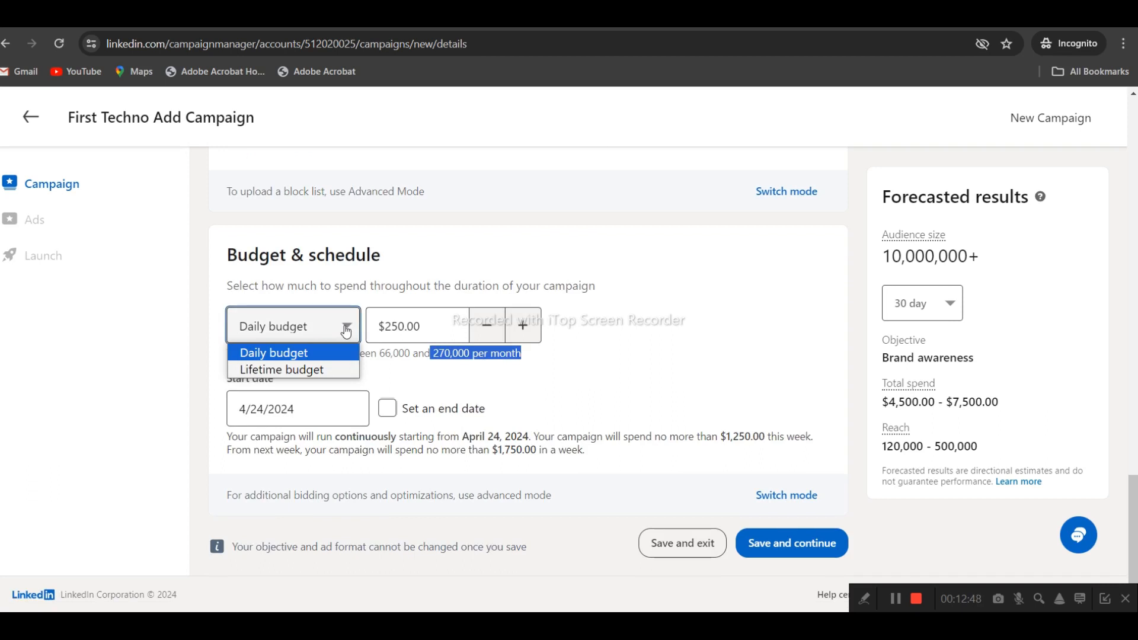
{"action": "left_click", "coordinate": [339, 367]}
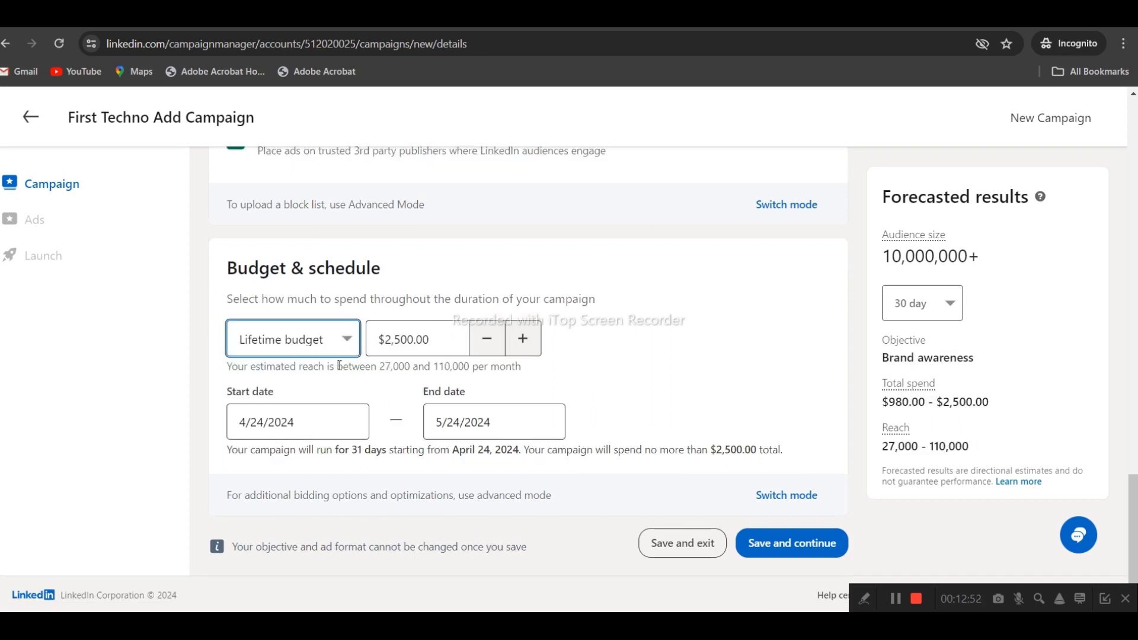
{"action": "left_click", "coordinate": [410, 327]}
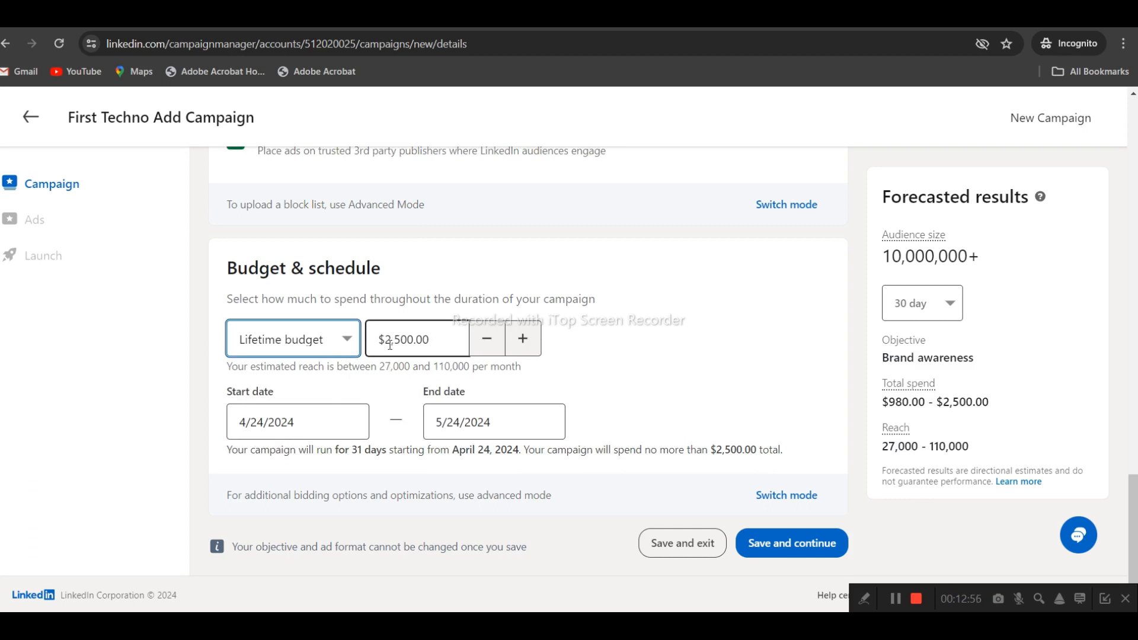
- Examine the lifetime budget's start and end dates and the summary of campaign duration and maximum spend
{"action": "scroll", "coordinate": [436, 340], "scroll_direction": "up", "scroll_amount": 1}
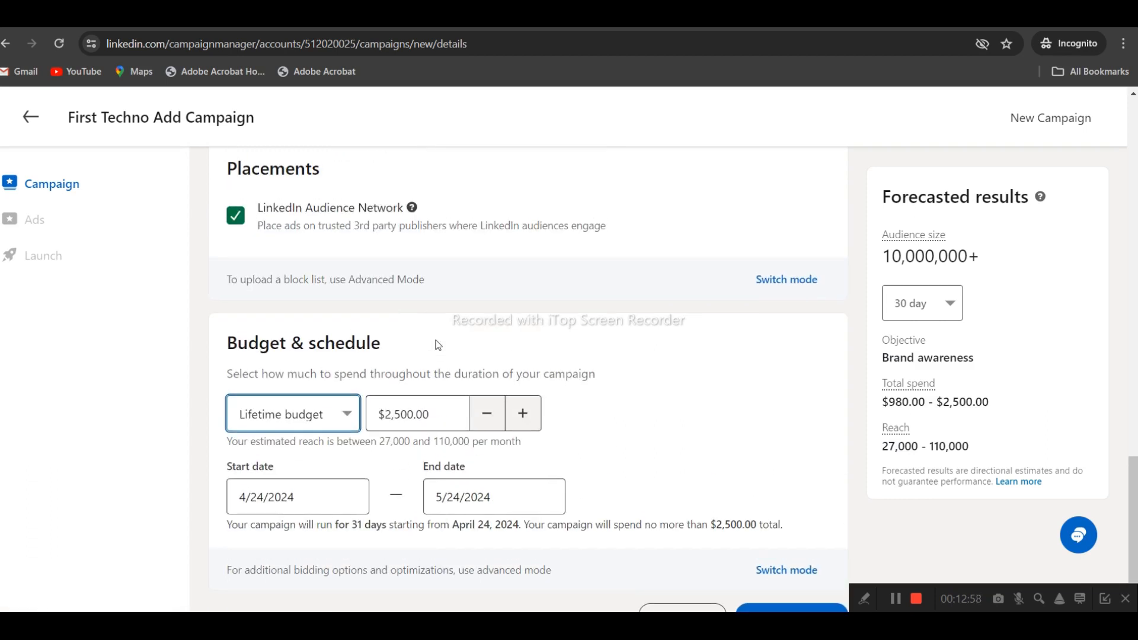
{"action": "scroll", "coordinate": [440, 341], "scroll_direction": "up", "scroll_amount": 9}
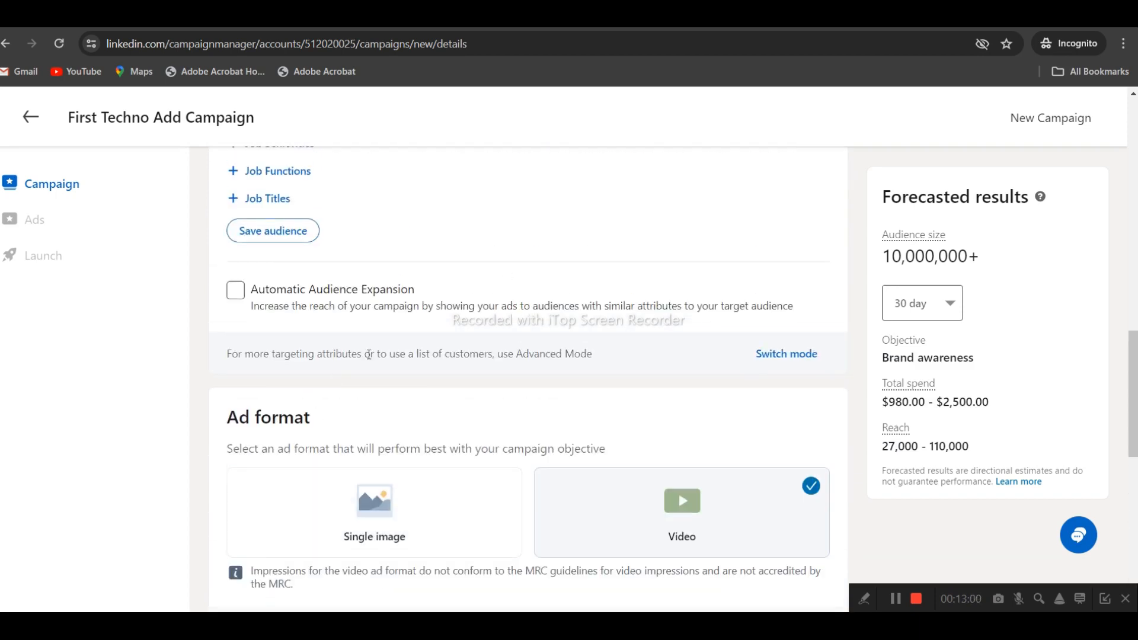
{"action": "scroll", "coordinate": [370, 353], "scroll_direction": "down", "scroll_amount": 8}
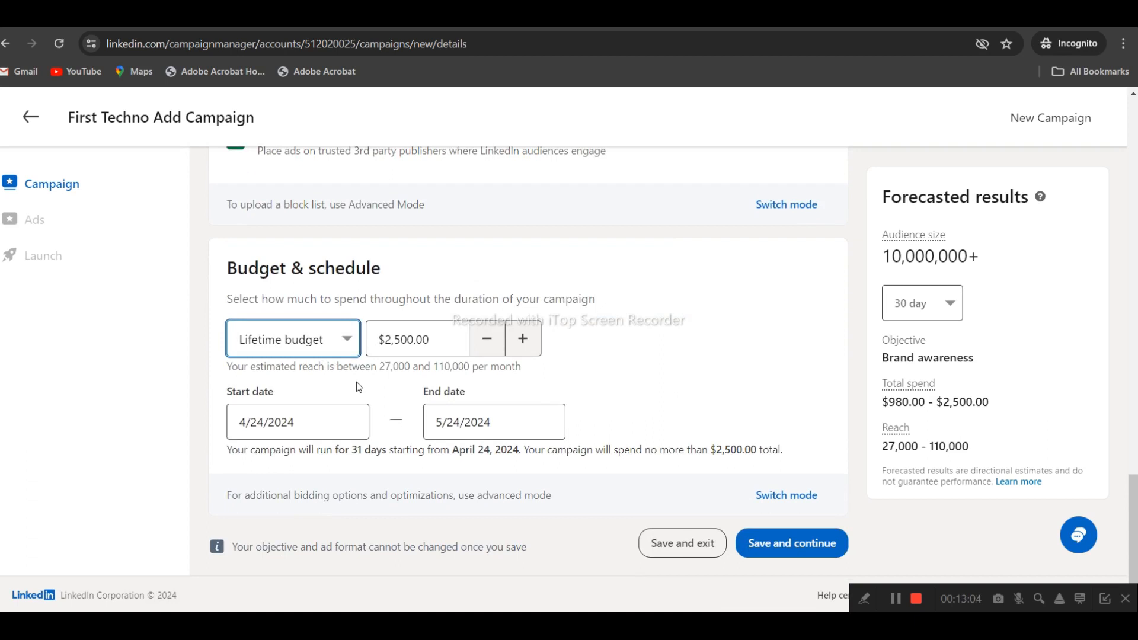
{"action": "left_click", "coordinate": [242, 425]}
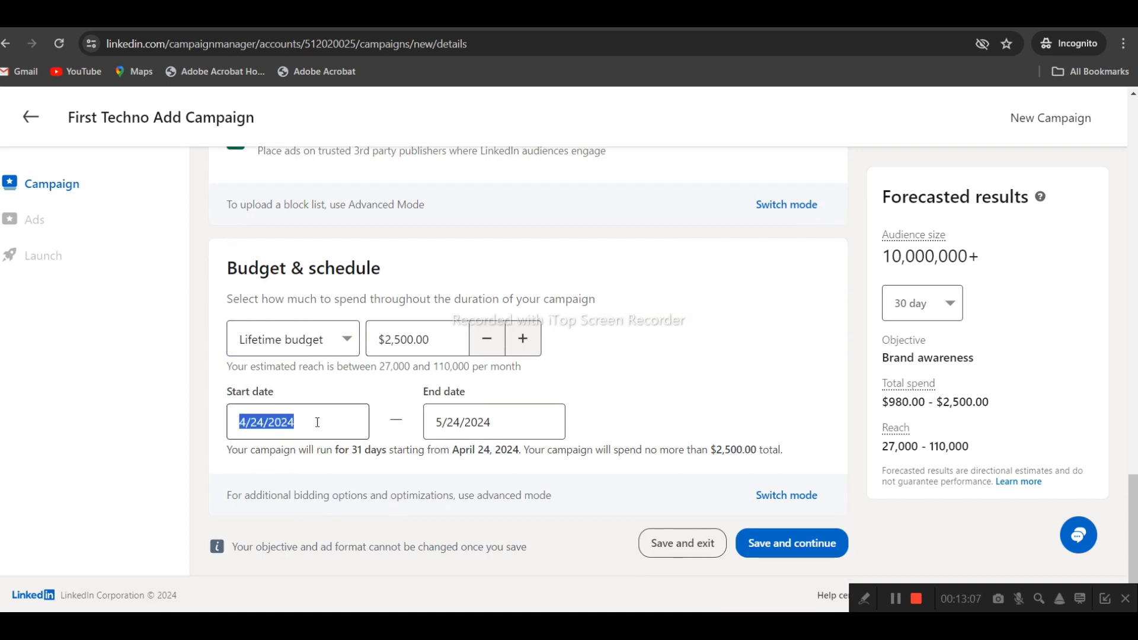
{"action": "left_click", "coordinate": [465, 425]}
{"action": "left_click", "coordinate": [711, 401]}
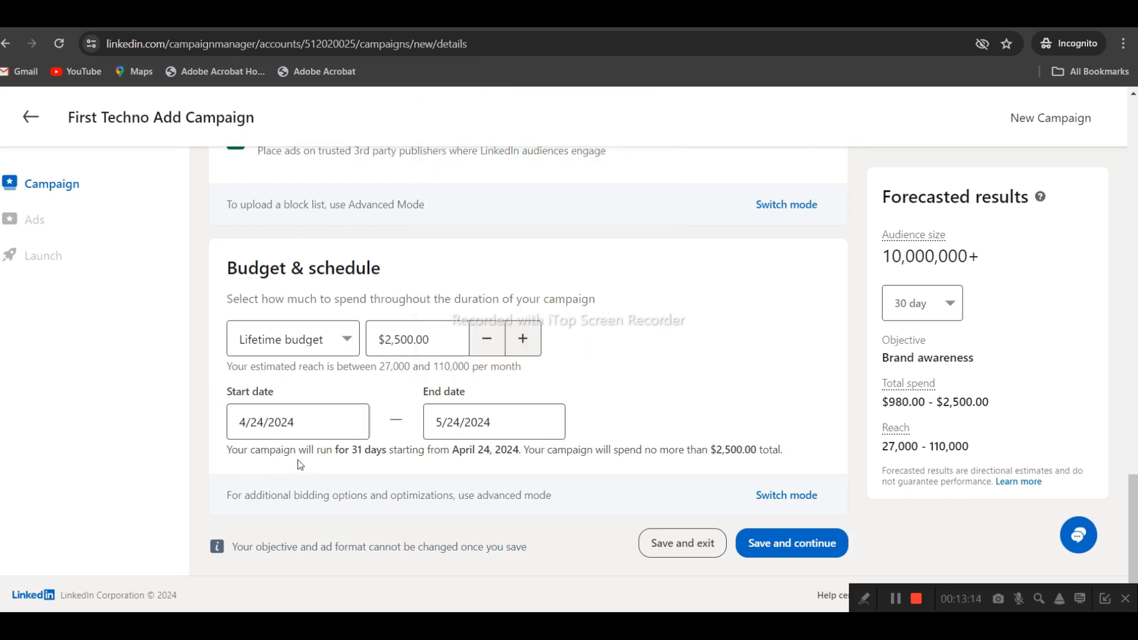
{"action": "left_click_drag", "start_coordinate": [345, 450], "coordinate": [524, 449]}
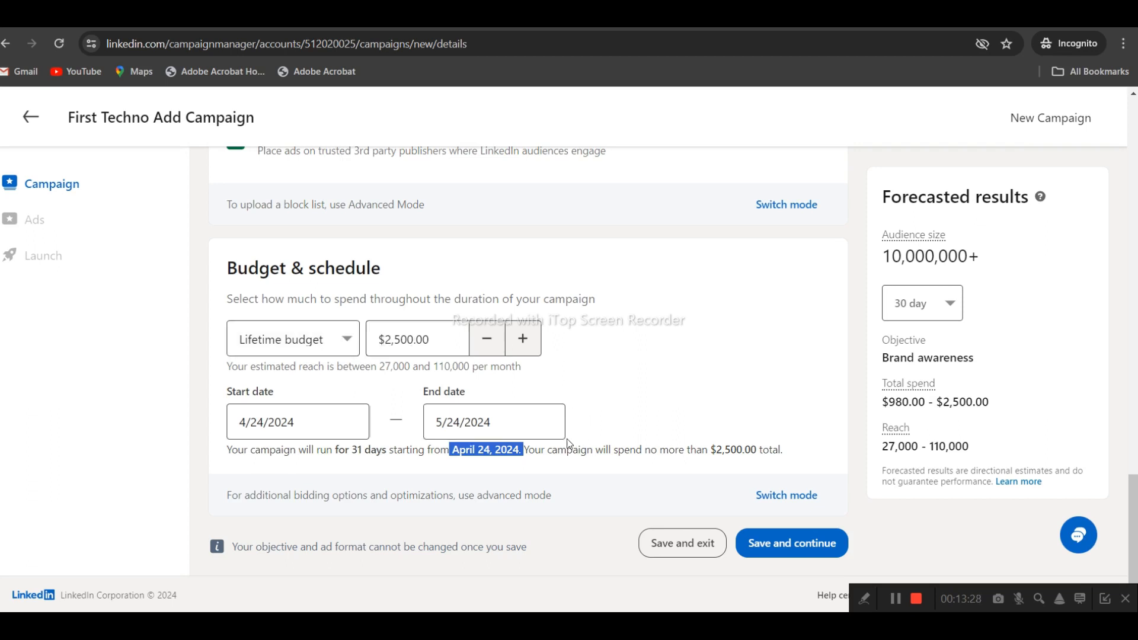
{"action": "left_click_drag", "start_coordinate": [549, 451], "coordinate": [797, 455]}
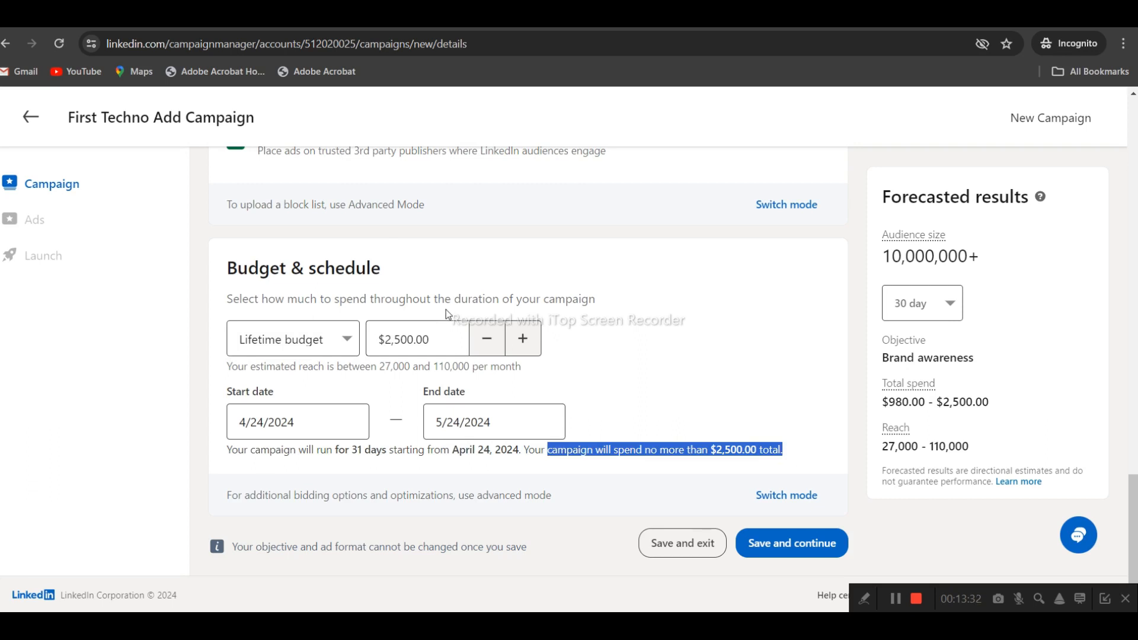
{"action": "scroll", "coordinate": [468, 415], "scroll_direction": "up", "scroll_amount": 1}
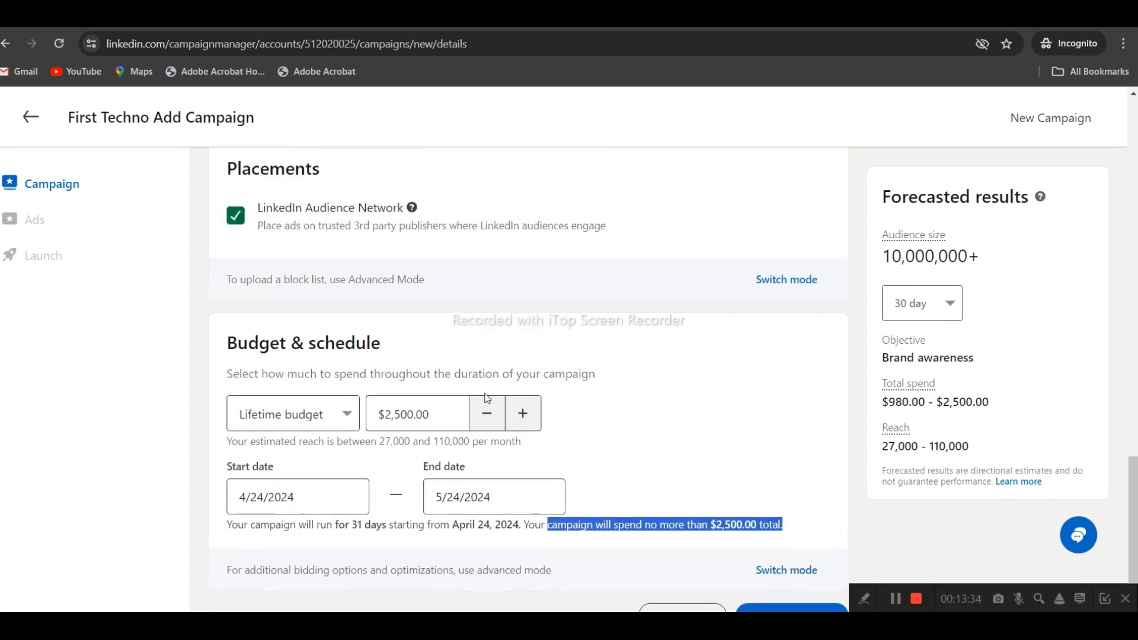
{"action": "scroll", "coordinate": [401, 422], "scroll_direction": "down", "scroll_amount": 1}
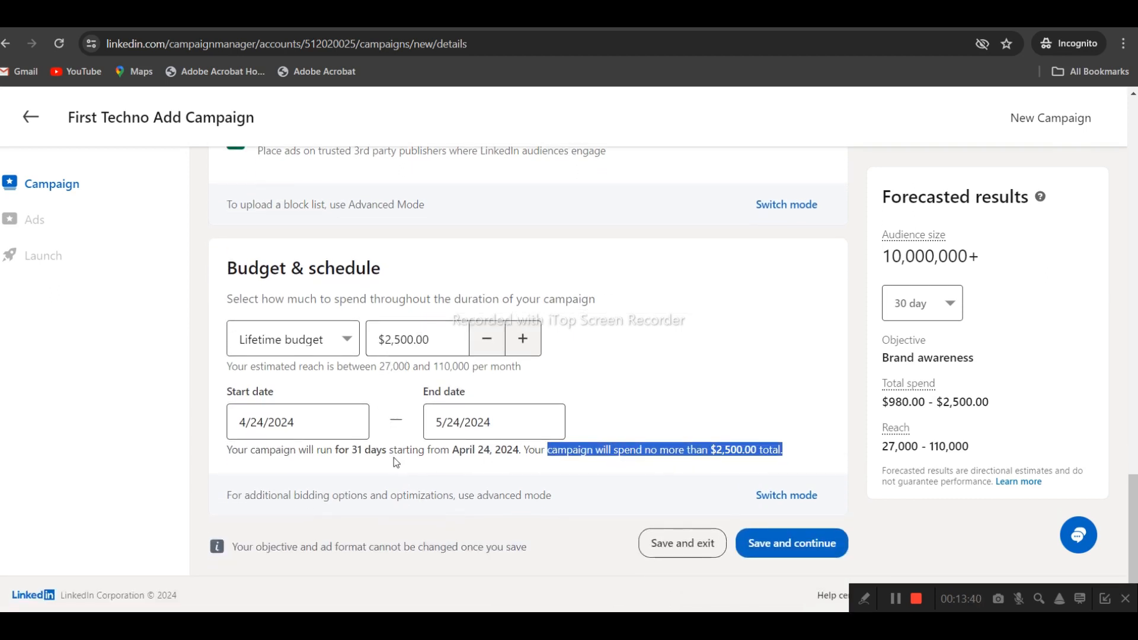
{"action": "left_click_drag", "start_coordinate": [358, 450], "coordinate": [544, 455]}
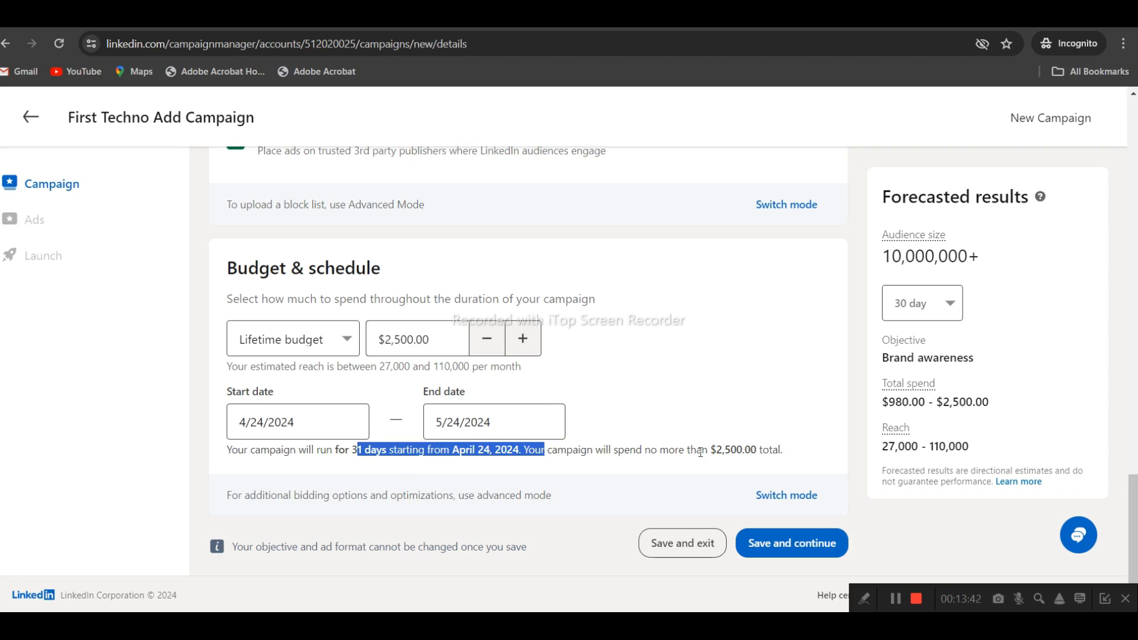
{"action": "left_click_drag", "start_coordinate": [701, 451], "coordinate": [794, 453]}
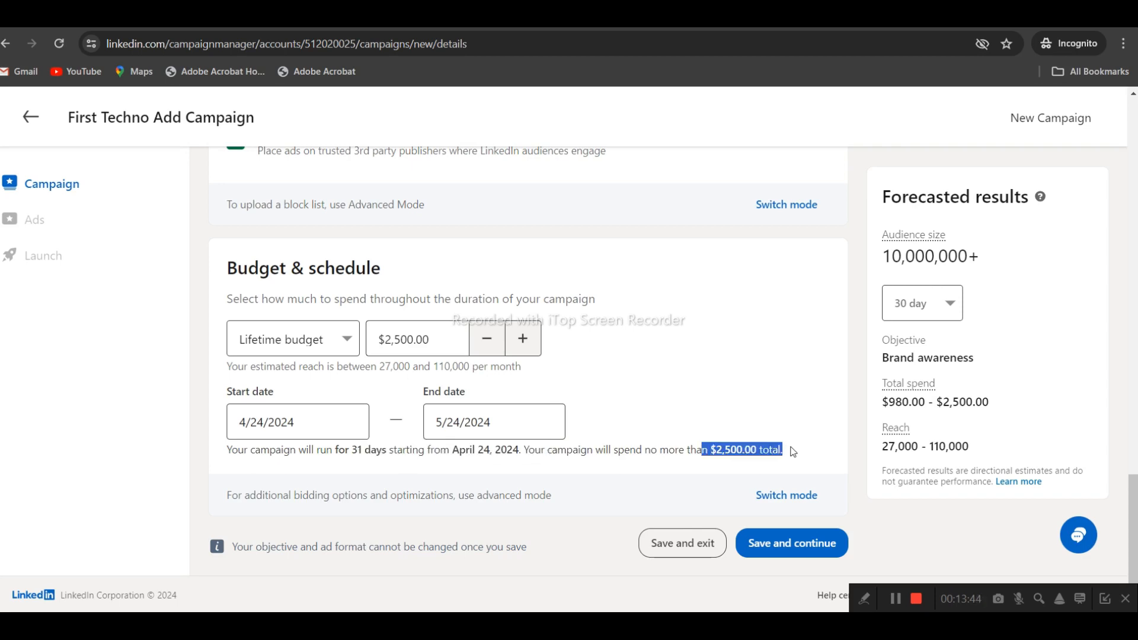
- Examine the forecasted audience size, total spend and reach for the campaign
{"action": "scroll", "coordinate": [793, 452], "scroll_direction": "up", "scroll_amount": 10}
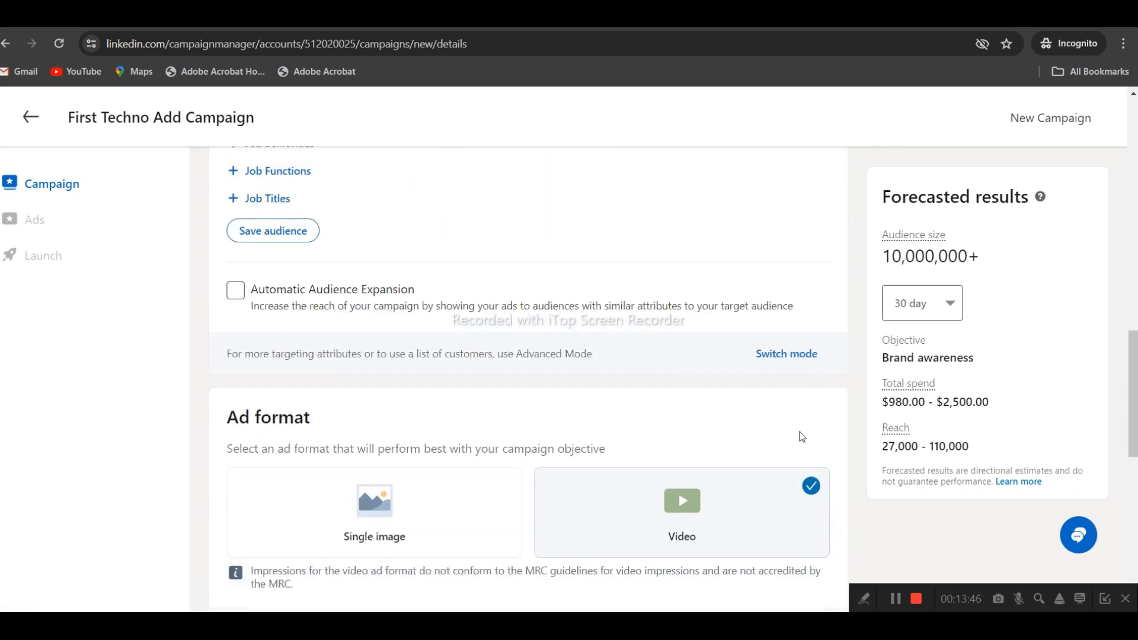
{"action": "scroll", "coordinate": [801, 436], "scroll_direction": "up", "scroll_amount": 5}
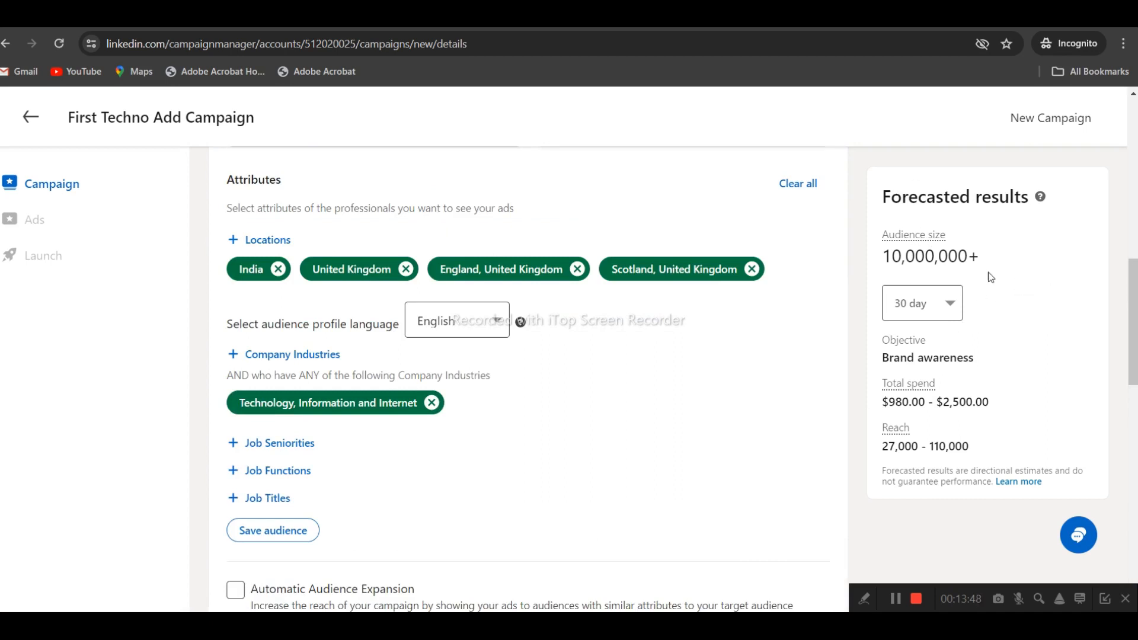
{"action": "left_click_drag", "start_coordinate": [887, 255], "coordinate": [981, 255]}
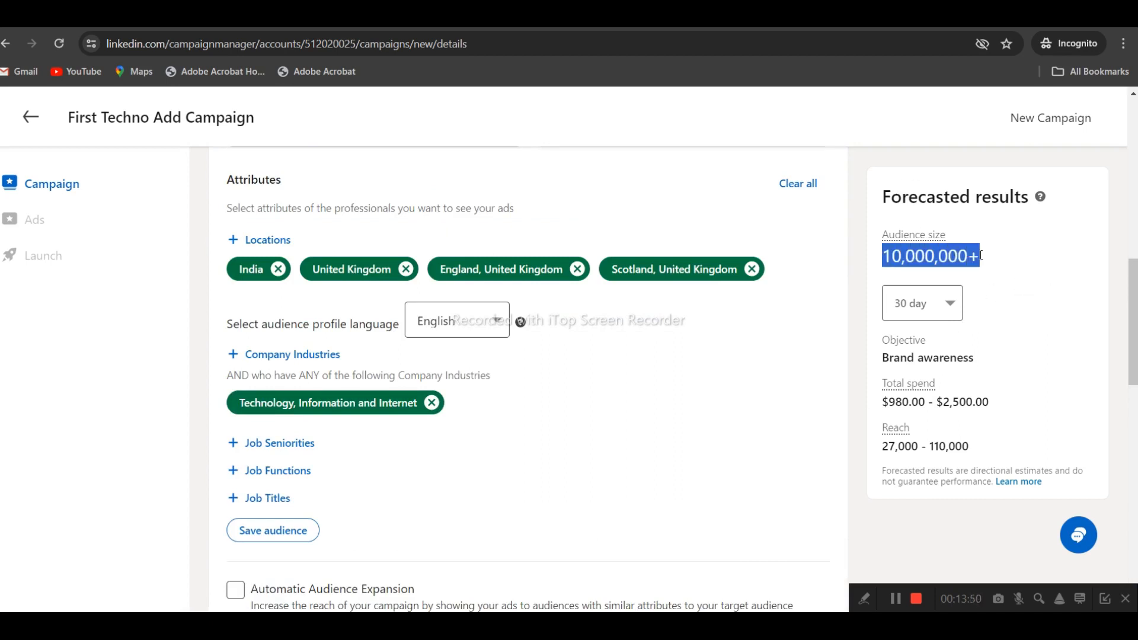
{"action": "left_click", "coordinate": [981, 256]}
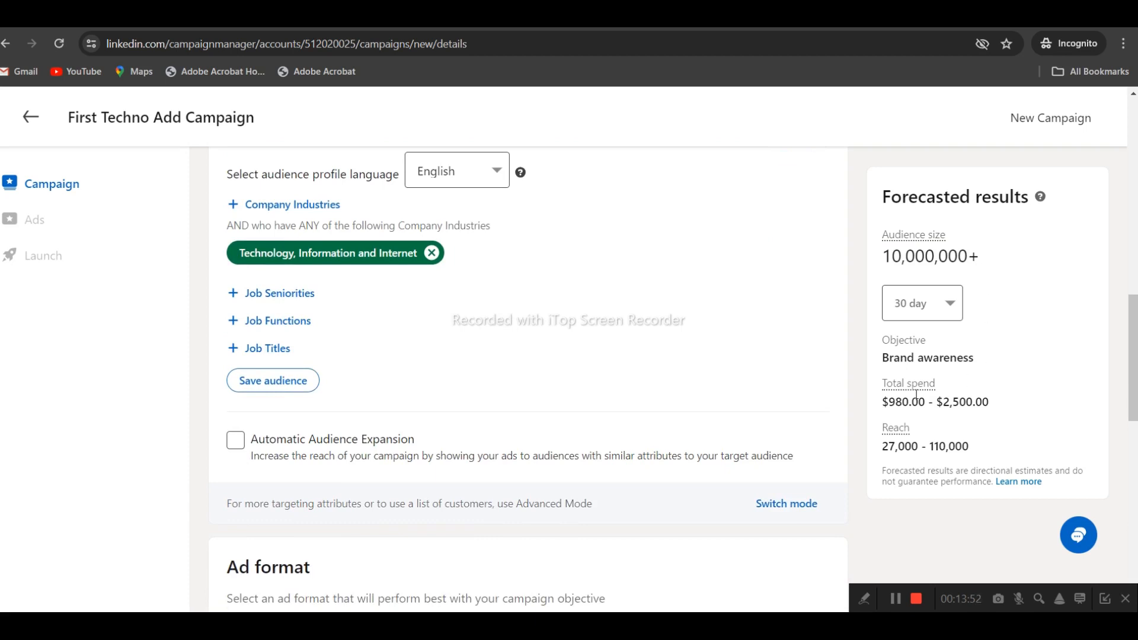
{"action": "triple_click", "coordinate": [896, 402]}
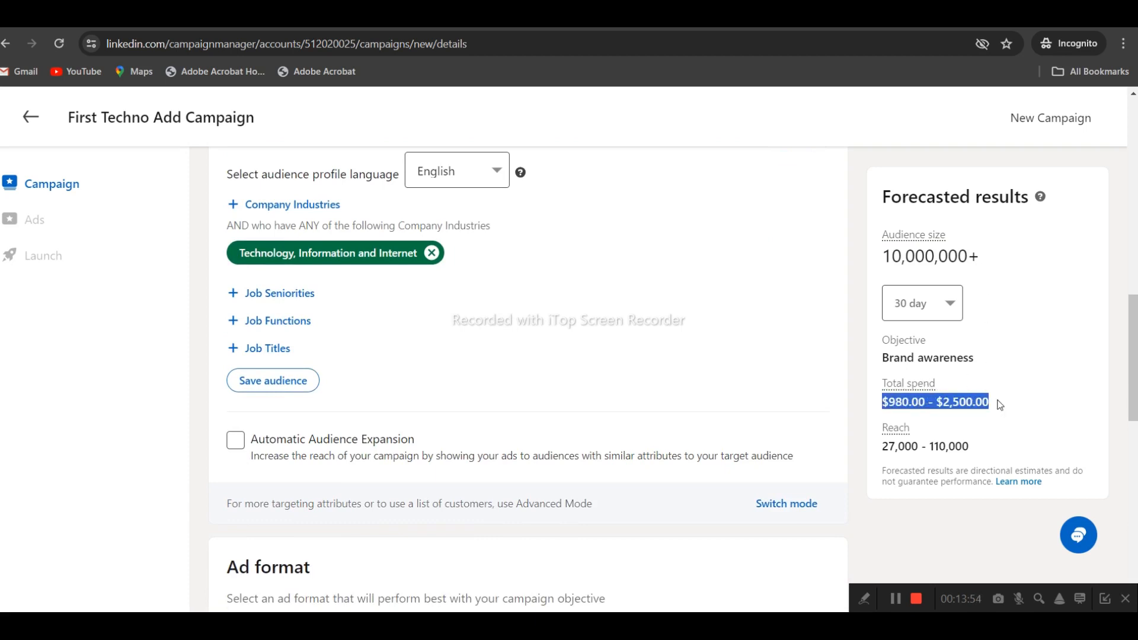
{"action": "triple_click", "coordinate": [886, 448]}
{"action": "left_click", "coordinate": [956, 448]}
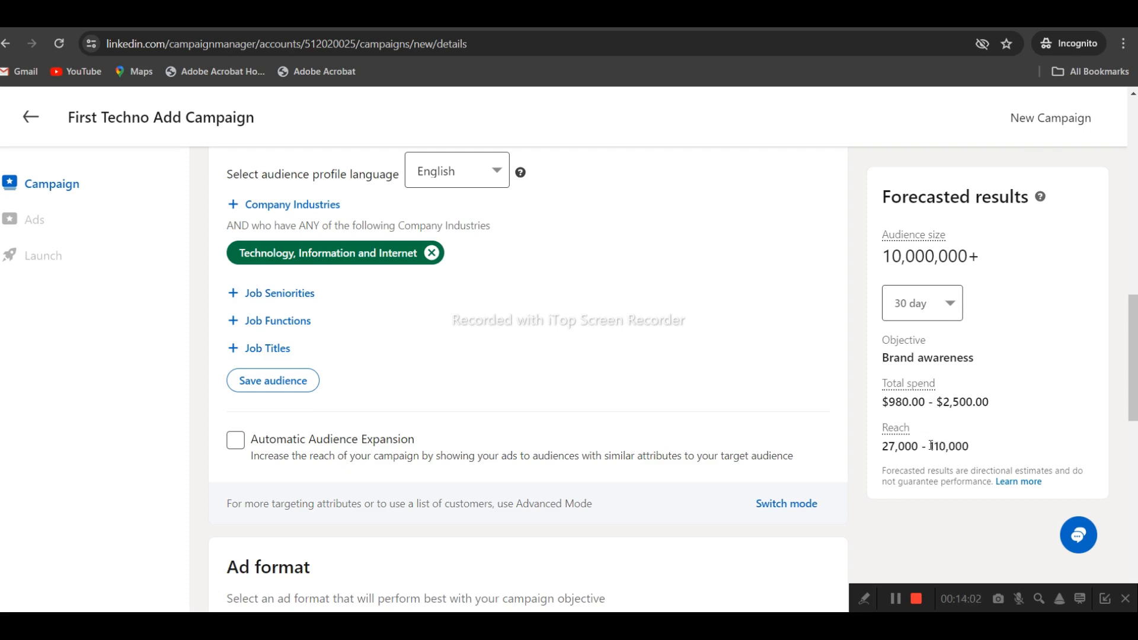
{"action": "left_click_drag", "start_coordinate": [931, 446], "coordinate": [976, 446]}
- Review the campaign's objective, audience attributes, ad format and placements
{"action": "scroll", "coordinate": [971, 435], "scroll_direction": "up", "scroll_amount": 1}
{"action": "scroll", "coordinate": [339, 351], "scroll_direction": "up", "scroll_amount": 6}
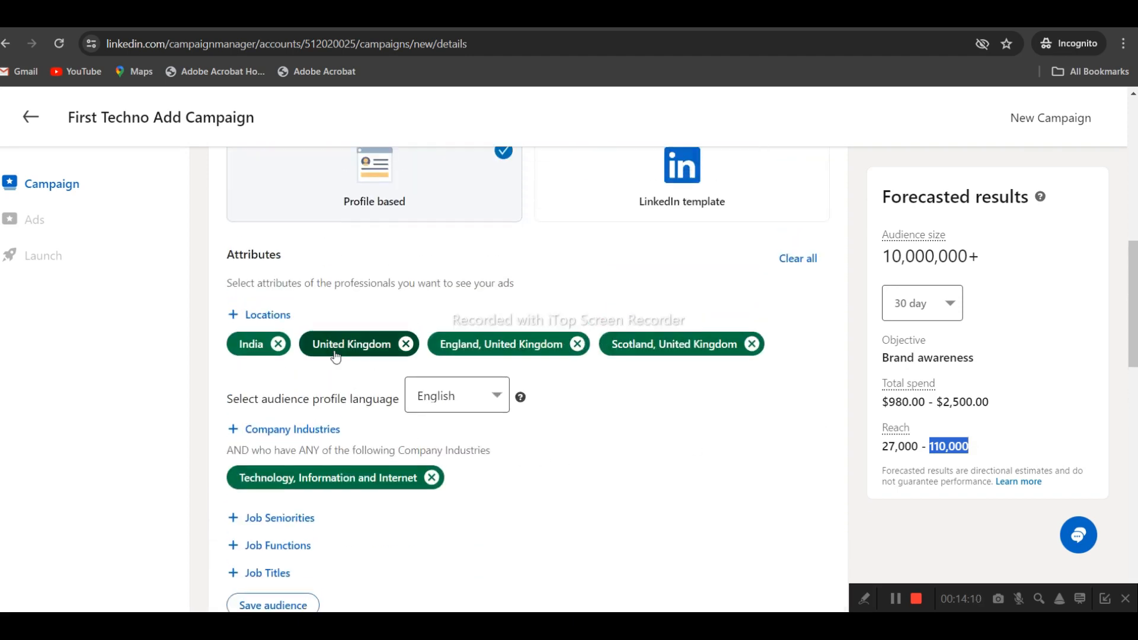
{"action": "scroll", "coordinate": [340, 356], "scroll_direction": "up", "scroll_amount": 4}
{"action": "scroll", "coordinate": [348, 401], "scroll_direction": "down", "scroll_amount": 2}
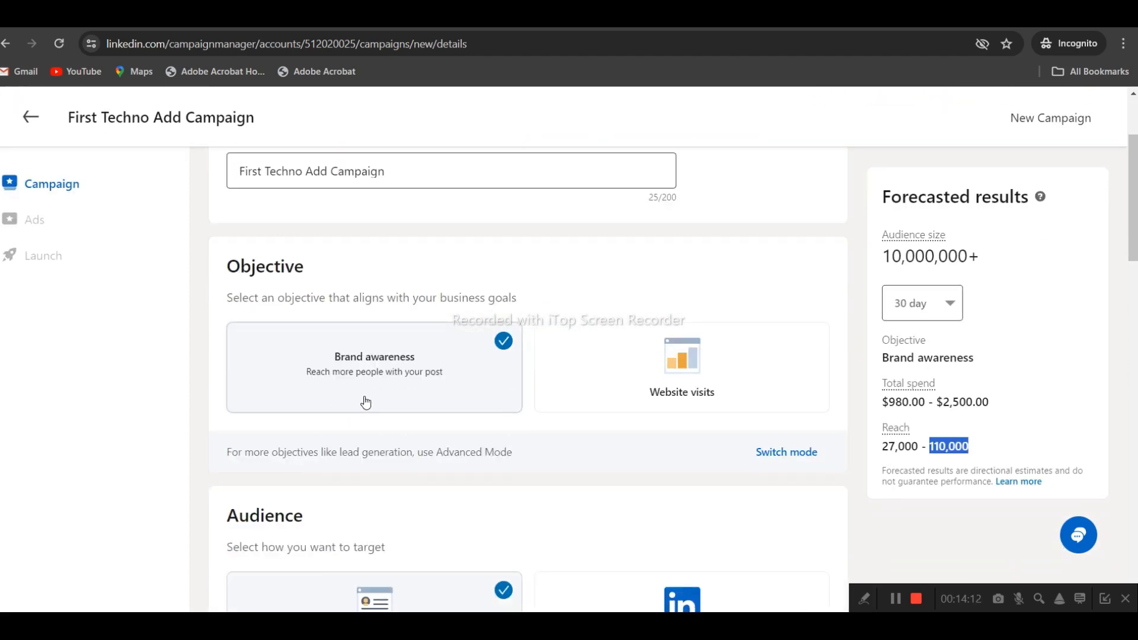
{"action": "scroll", "coordinate": [379, 403], "scroll_direction": "down", "scroll_amount": 5}
{"action": "scroll", "coordinate": [391, 403], "scroll_direction": "up", "scroll_amount": 2}
{"action": "scroll", "coordinate": [435, 425], "scroll_direction": "down", "scroll_amount": 3}
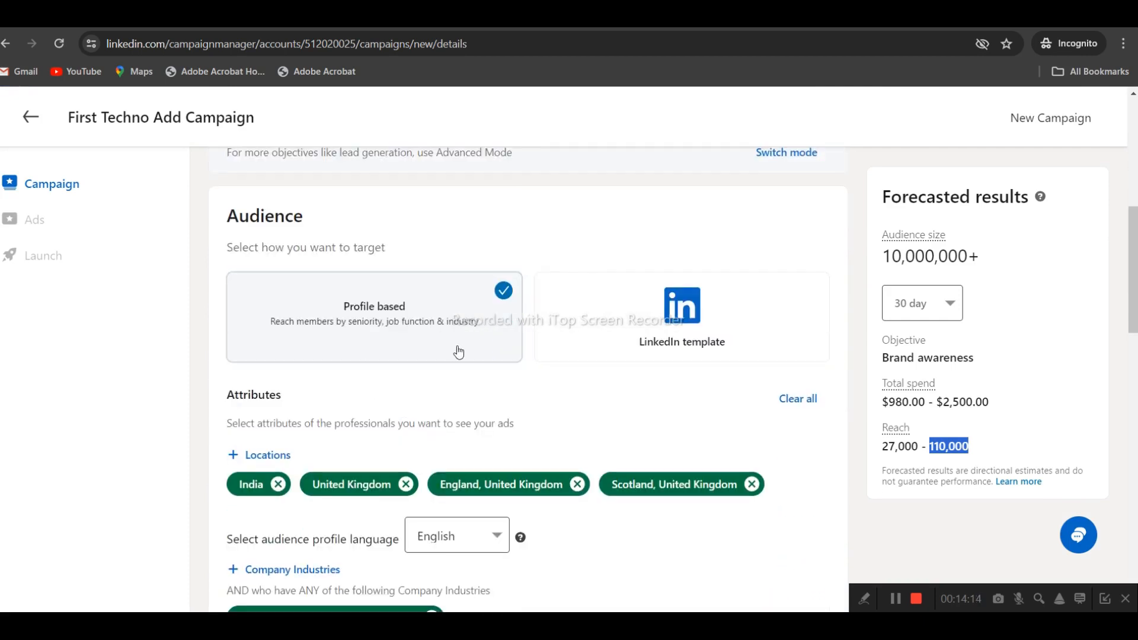
{"action": "scroll", "coordinate": [322, 413], "scroll_direction": "down", "scroll_amount": 5}
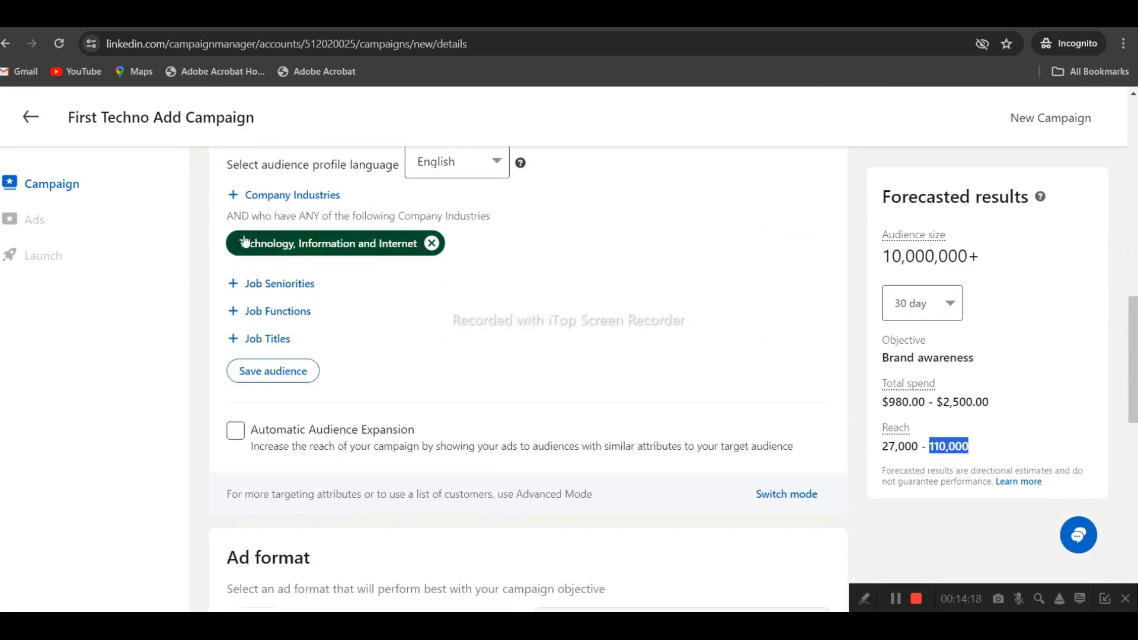
{"action": "scroll", "coordinate": [421, 328], "scroll_direction": "down", "scroll_amount": 5}
{"action": "scroll", "coordinate": [421, 328], "scroll_direction": "down", "scroll_amount": 1}
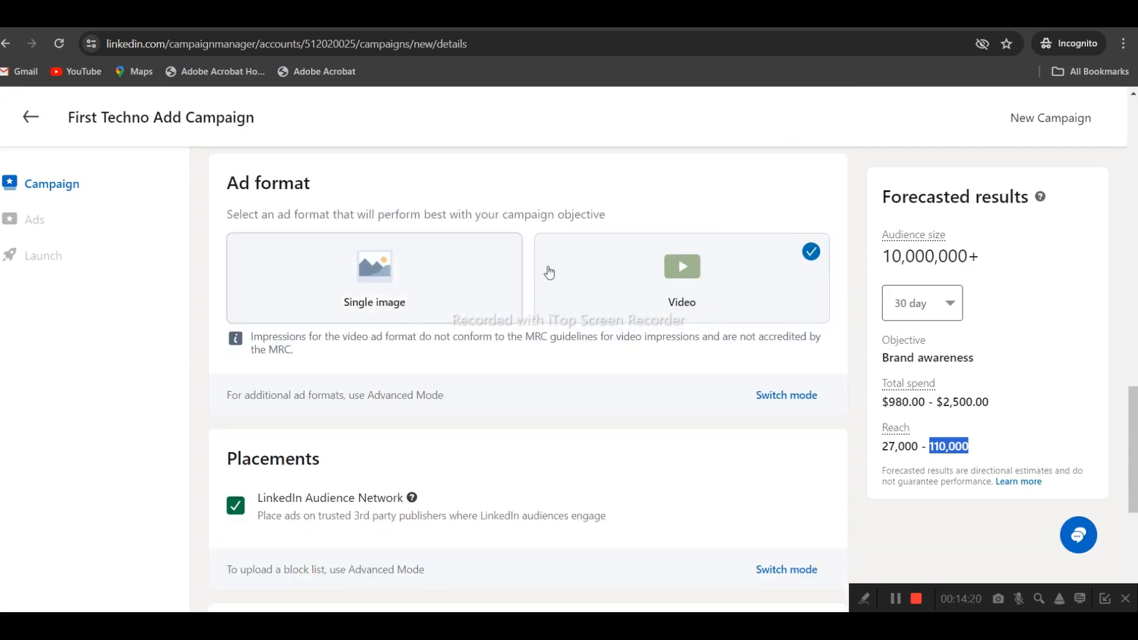
- Review the placements, budget and schedule settings, and try to save the campaign and continue to ad setup
{"action": "scroll", "coordinate": [721, 290], "scroll_direction": "down", "scroll_amount": 5}
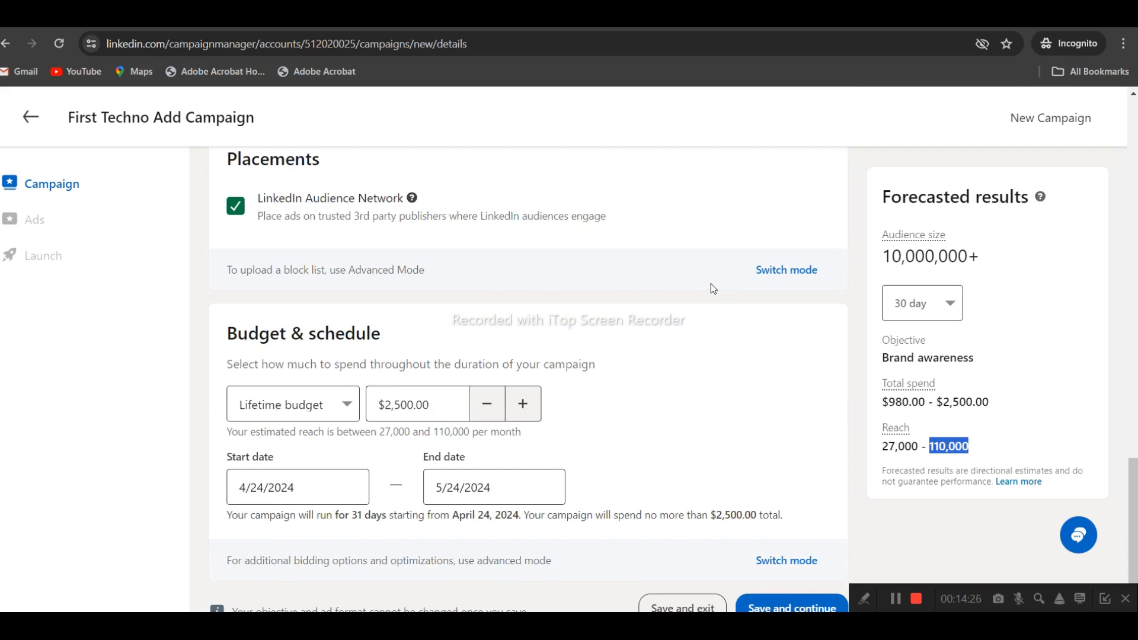
{"action": "scroll", "coordinate": [709, 282], "scroll_direction": "down", "scroll_amount": 1}
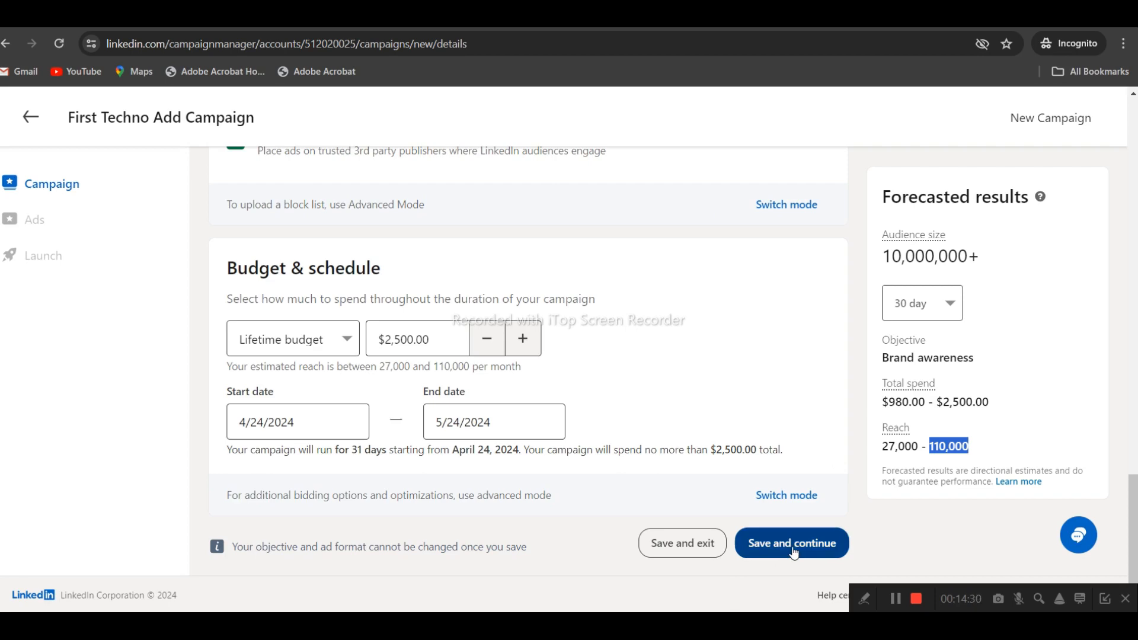
{"action": "scroll", "coordinate": [792, 553], "scroll_direction": "up", "scroll_amount": 20}
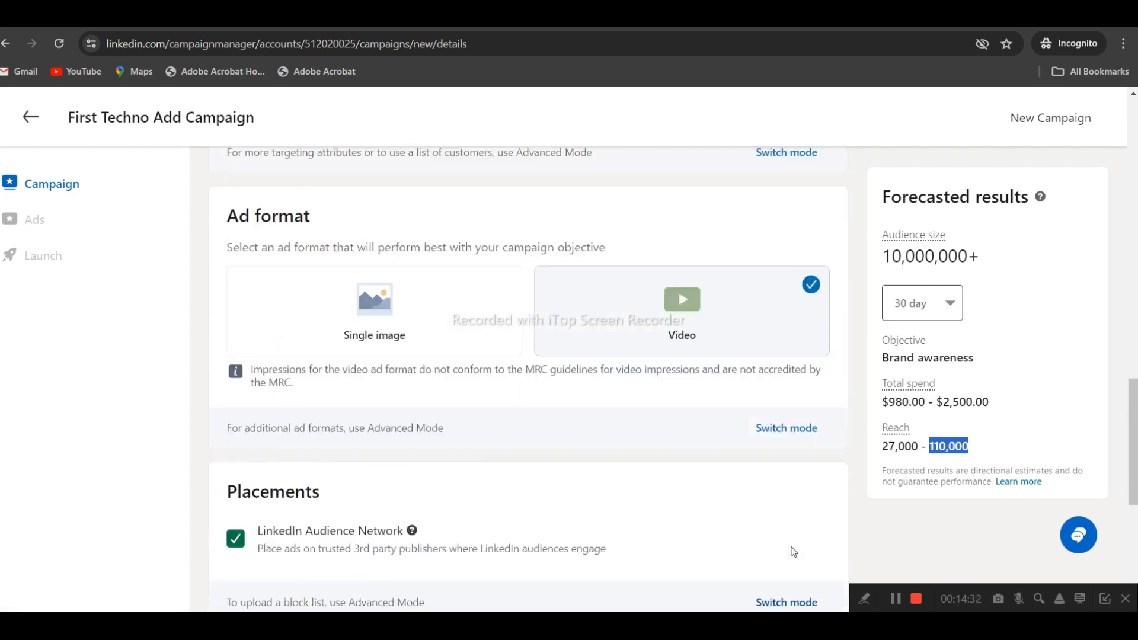
{"action": "scroll", "coordinate": [321, 394], "scroll_direction": "up", "scroll_amount": 5}
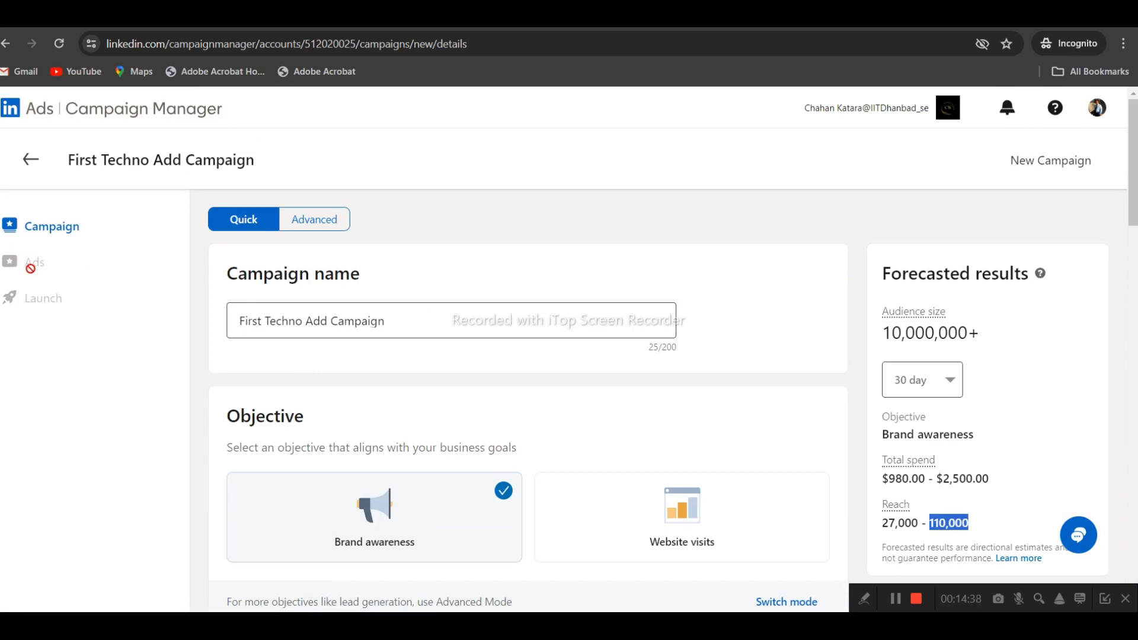
{"action": "scroll", "coordinate": [548, 361], "scroll_direction": "down", "scroll_amount": 15}
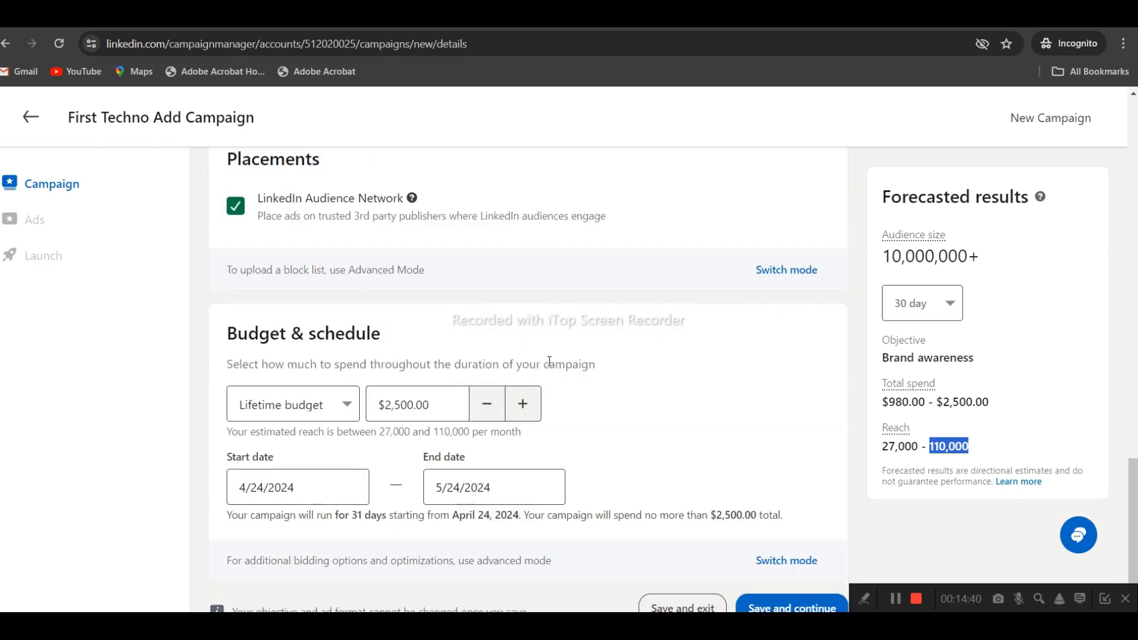
{"action": "left_click", "coordinate": [813, 535]}
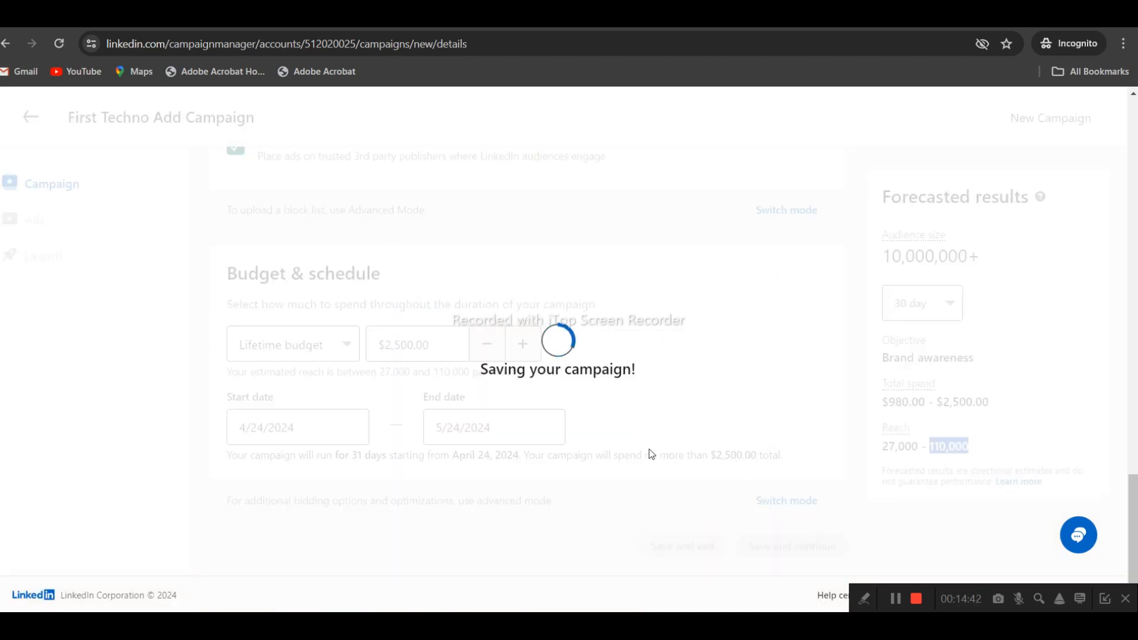
- Examine the error message and the note about changing the objective and ad format beneath the budget section
{"action": "scroll", "coordinate": [652, 443], "scroll_direction": "down", "scroll_amount": 1}
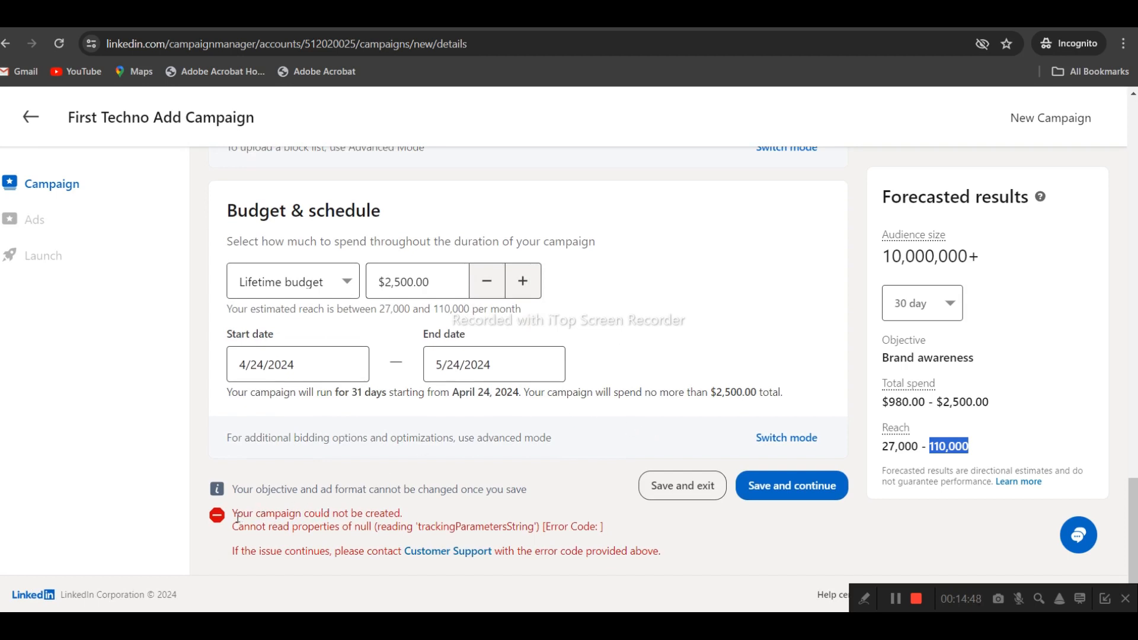
{"action": "left_click_drag", "start_coordinate": [236, 515], "coordinate": [684, 555]}
{"action": "left_click", "coordinate": [684, 551]}
{"action": "left_click_drag", "start_coordinate": [249, 551], "coordinate": [526, 526]}
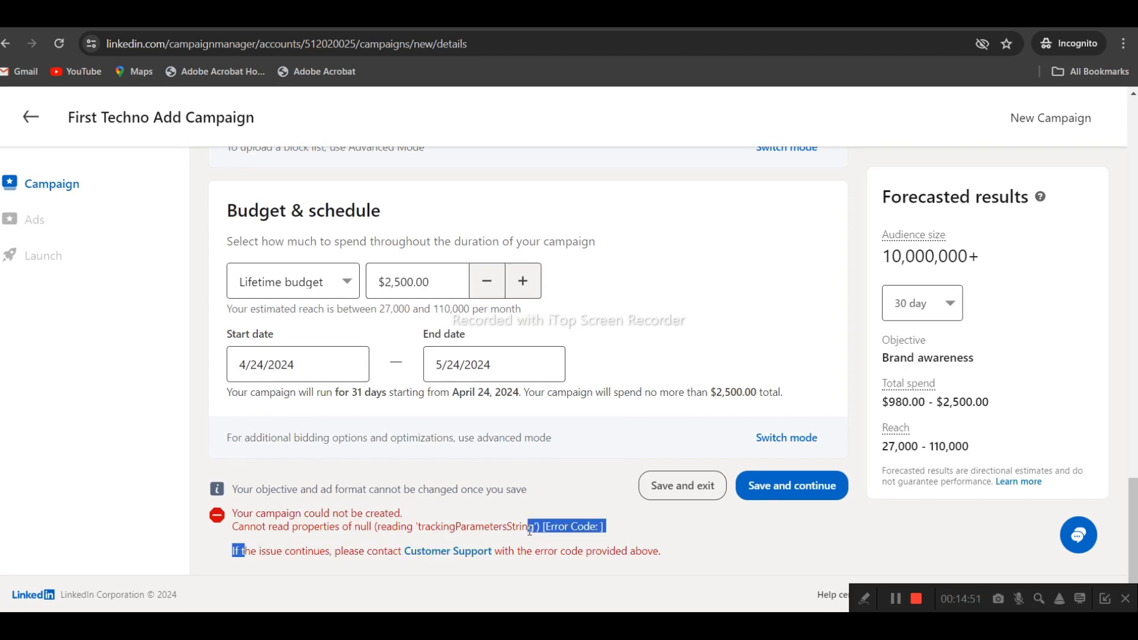
{"action": "triple_click", "coordinate": [492, 526]}
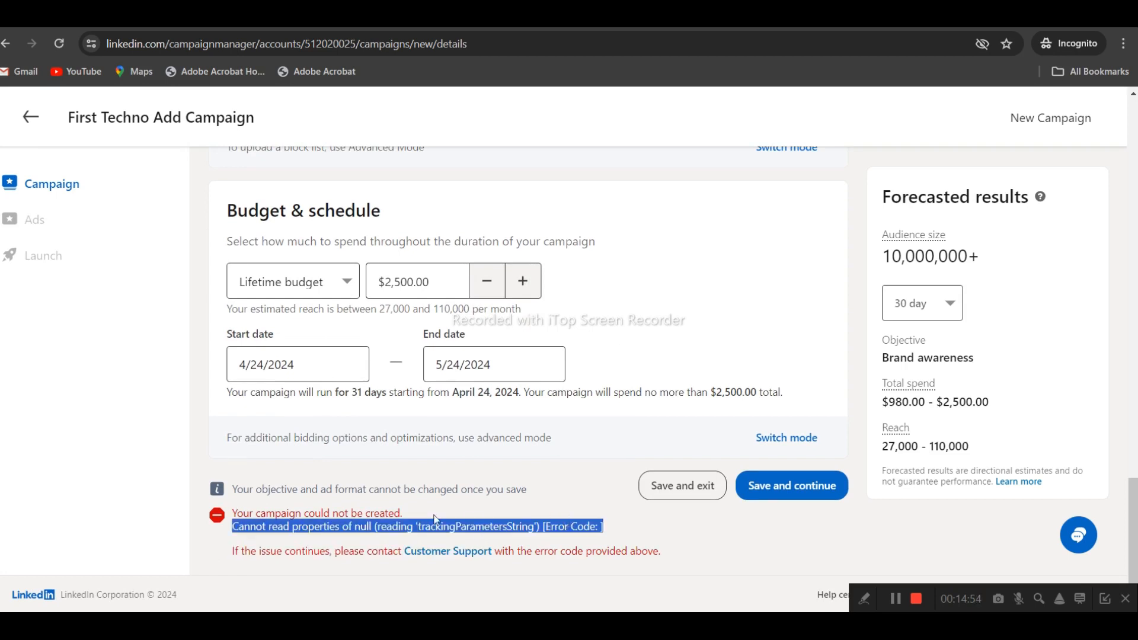
{"action": "triple_click", "coordinate": [410, 491]}
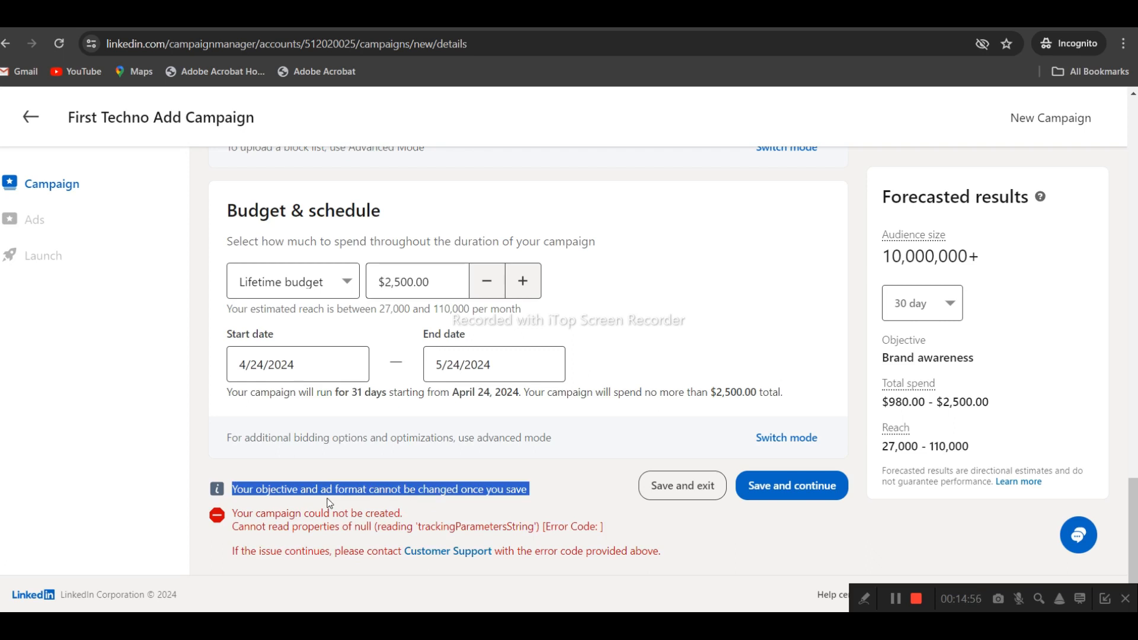
{"action": "double_click", "coordinate": [471, 496]}
- Retry saving the campaign and recheck its objective, audience, ad format, placements and budget settings
{"action": "left_click", "coordinate": [805, 485]}
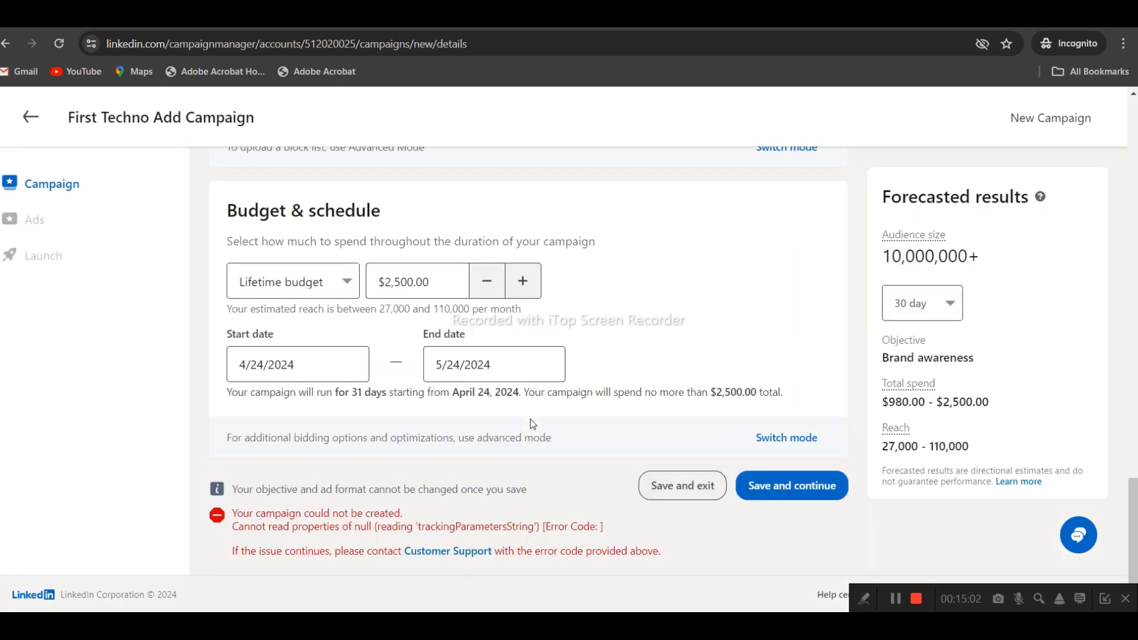
{"action": "scroll", "coordinate": [532, 424], "scroll_direction": "up", "scroll_amount": 3}
{"action": "scroll", "coordinate": [533, 423], "scroll_direction": "down", "scroll_amount": 3}
{"action": "scroll", "coordinate": [809, 444], "scroll_direction": "up", "scroll_amount": 10}
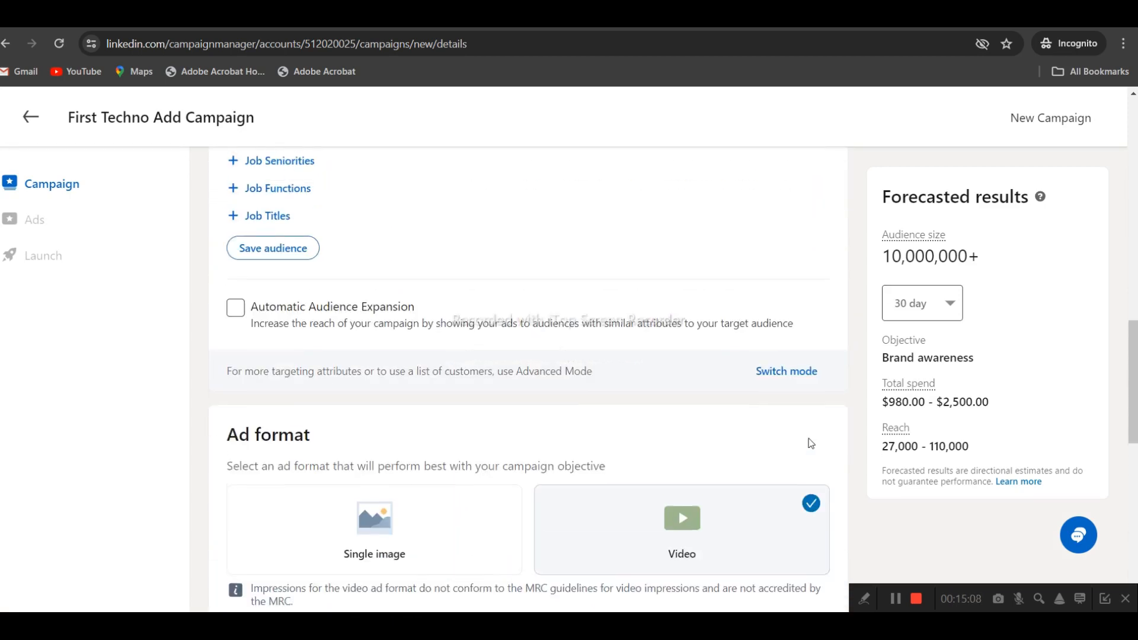
{"action": "scroll", "coordinate": [810, 443], "scroll_direction": "up", "scroll_amount": 10}
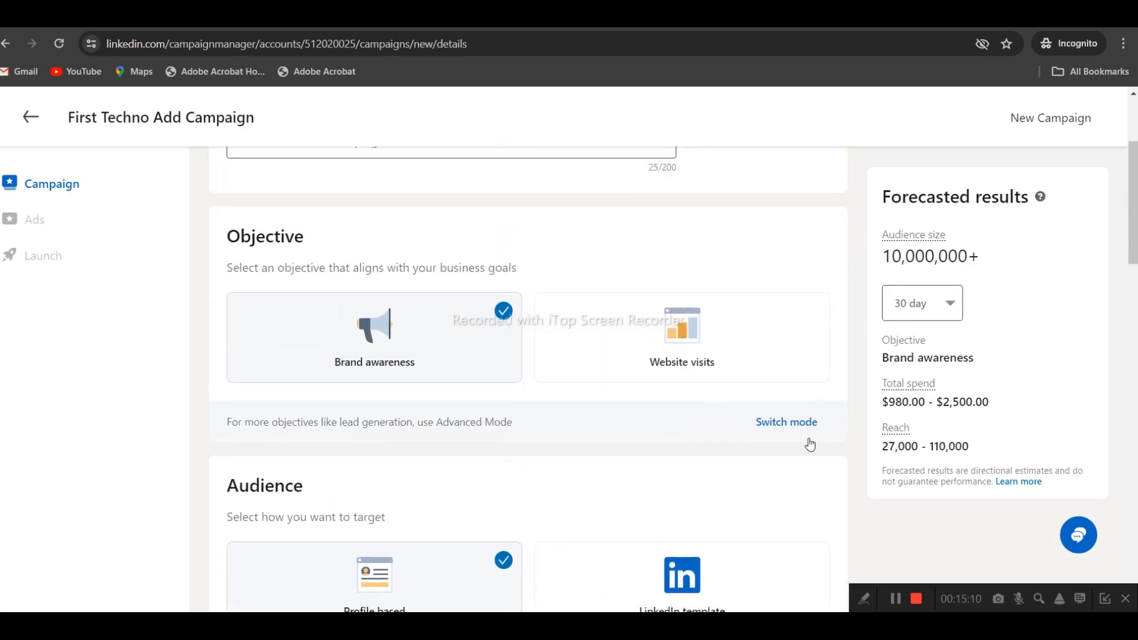
{"action": "scroll", "coordinate": [810, 444], "scroll_direction": "up", "scroll_amount": 3}
{"action": "scroll", "coordinate": [809, 443], "scroll_direction": "down", "scroll_amount": 20}
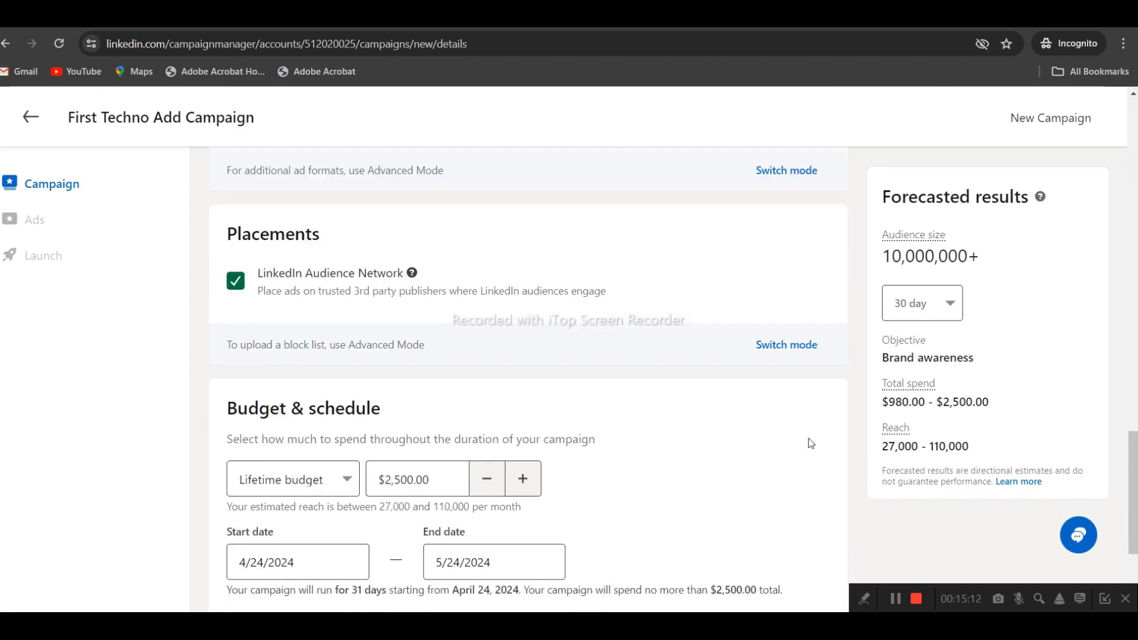
{"action": "scroll", "coordinate": [809, 443], "scroll_direction": "down", "scroll_amount": 4}
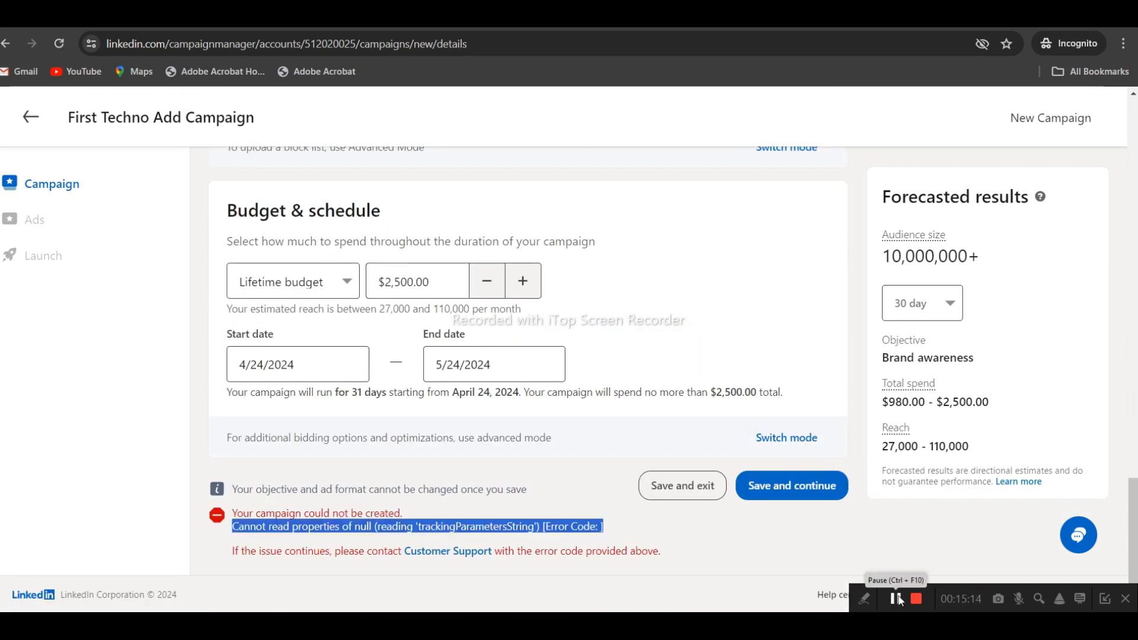
- Examine the campaign creation error details and the customer support instruction below them
{"action": "left_click", "coordinate": [709, 571]}
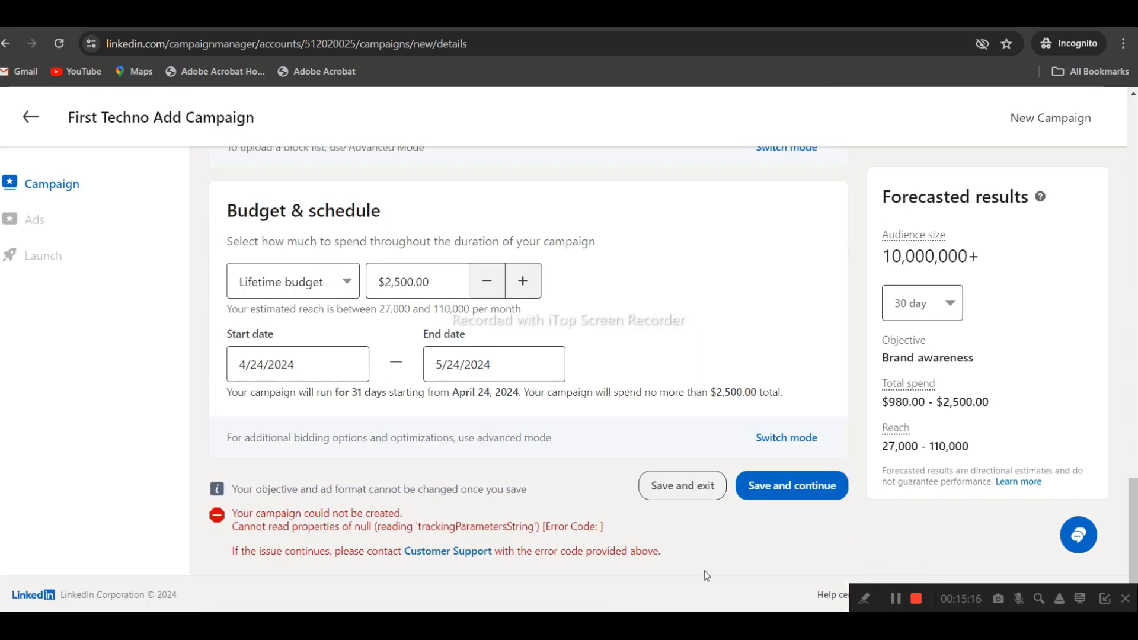
{"action": "scroll", "coordinate": [704, 570], "scroll_direction": "up", "scroll_amount": 4}
{"action": "scroll", "coordinate": [693, 572], "scroll_direction": "down", "scroll_amount": 3}
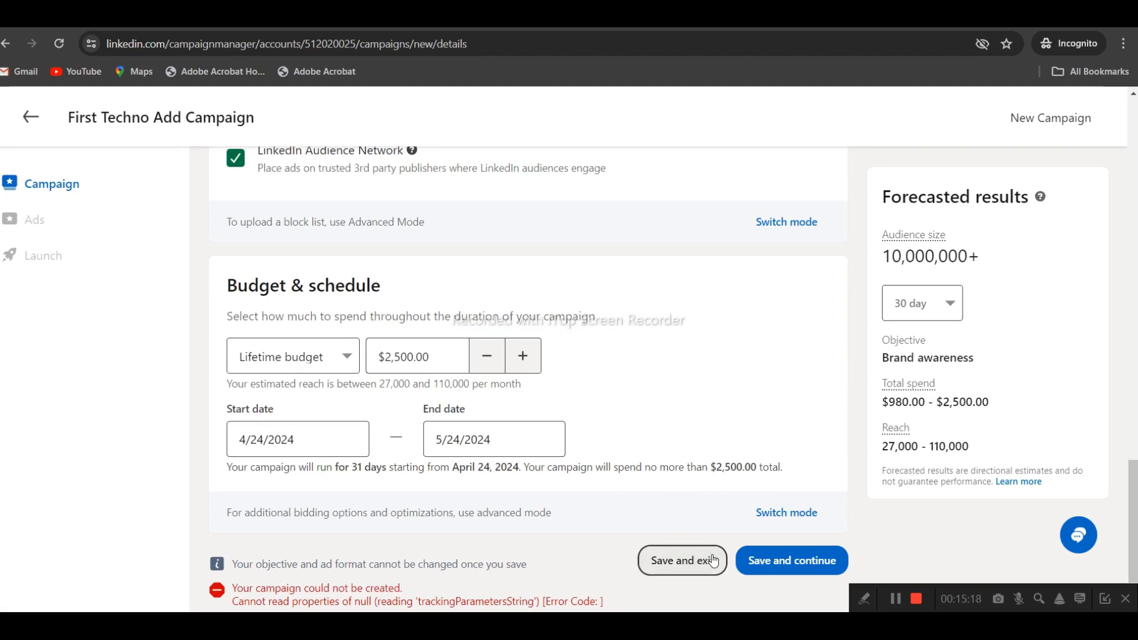
{"action": "scroll", "coordinate": [492, 563], "scroll_direction": "down", "scroll_amount": 2}
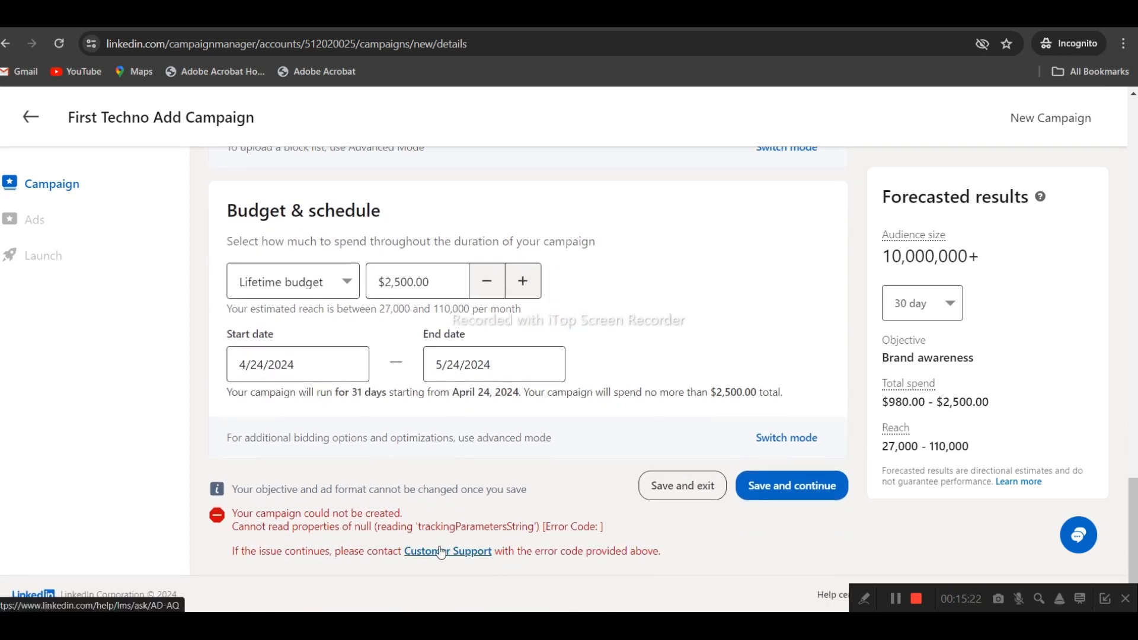
{"action": "left_click_drag", "start_coordinate": [373, 526], "coordinate": [678, 530]}
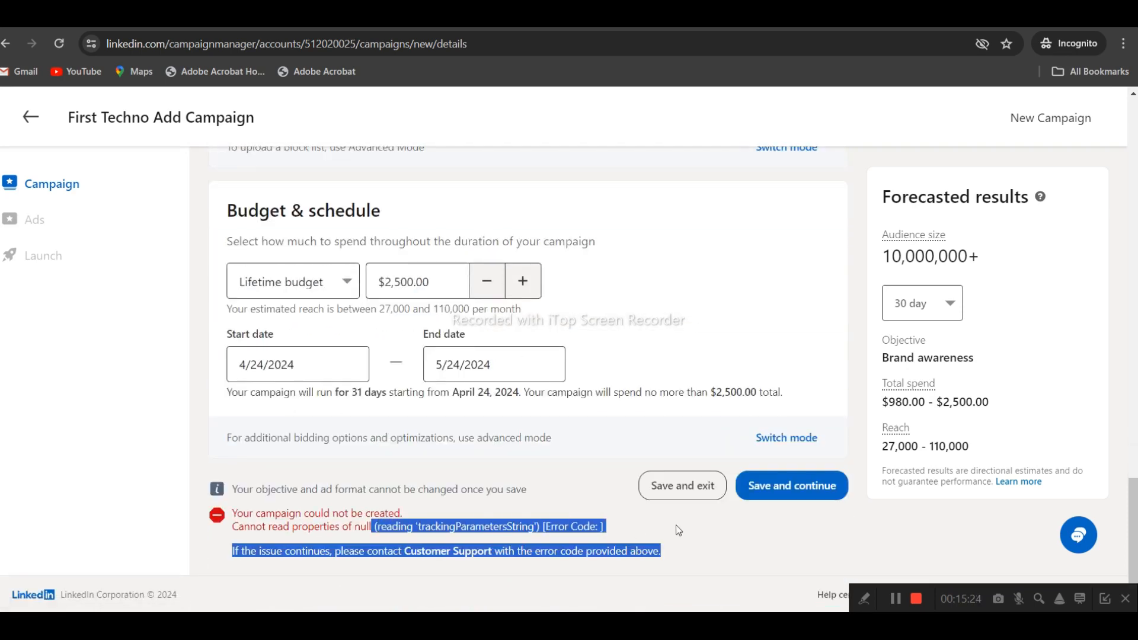
{"action": "left_click", "coordinate": [678, 530]}
- Review the campaign's name, objective, audience attributes, forecasted total spend, ad format and placements
{"action": "scroll", "coordinate": [675, 522], "scroll_direction": "up", "scroll_amount": 10}
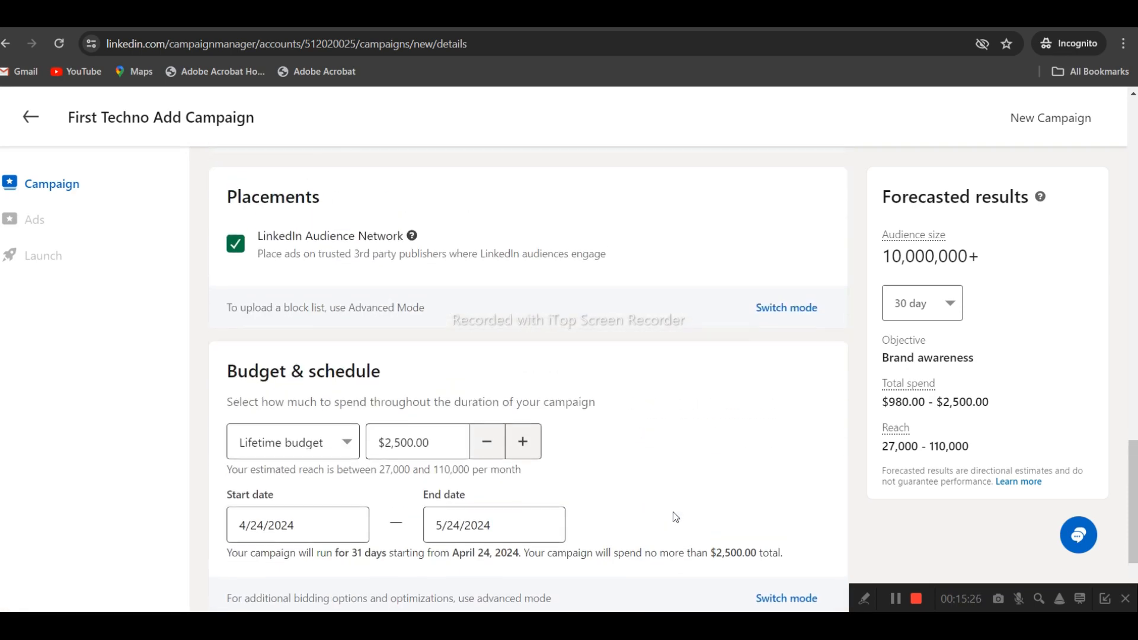
{"action": "scroll", "coordinate": [674, 521], "scroll_direction": "up", "scroll_amount": 10}
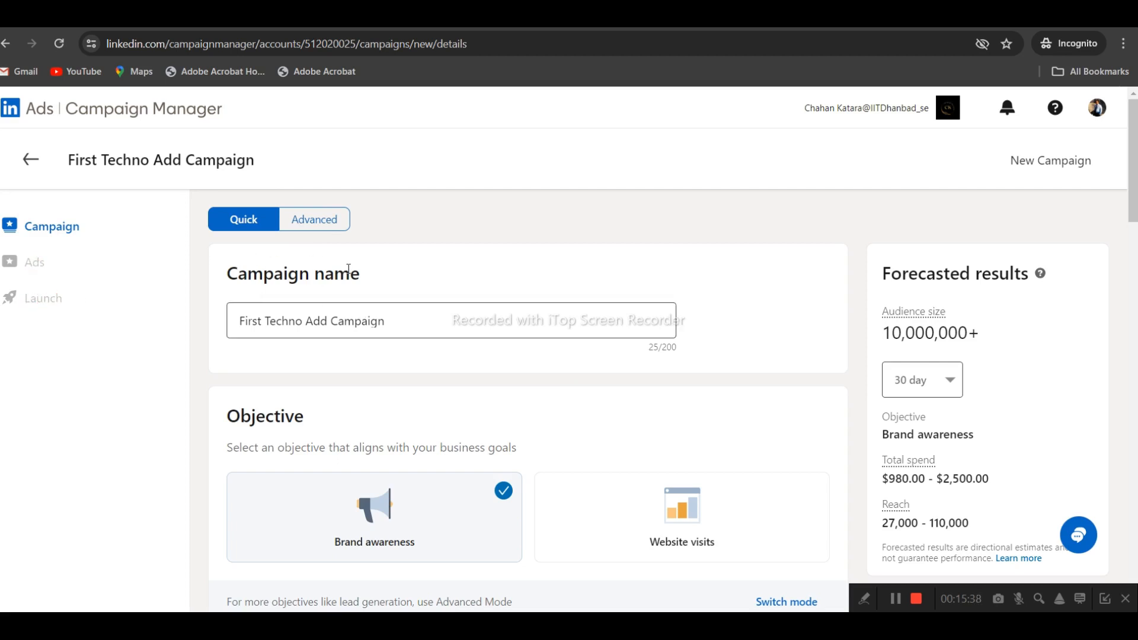
{"action": "scroll", "coordinate": [407, 283], "scroll_direction": "down", "scroll_amount": 10}
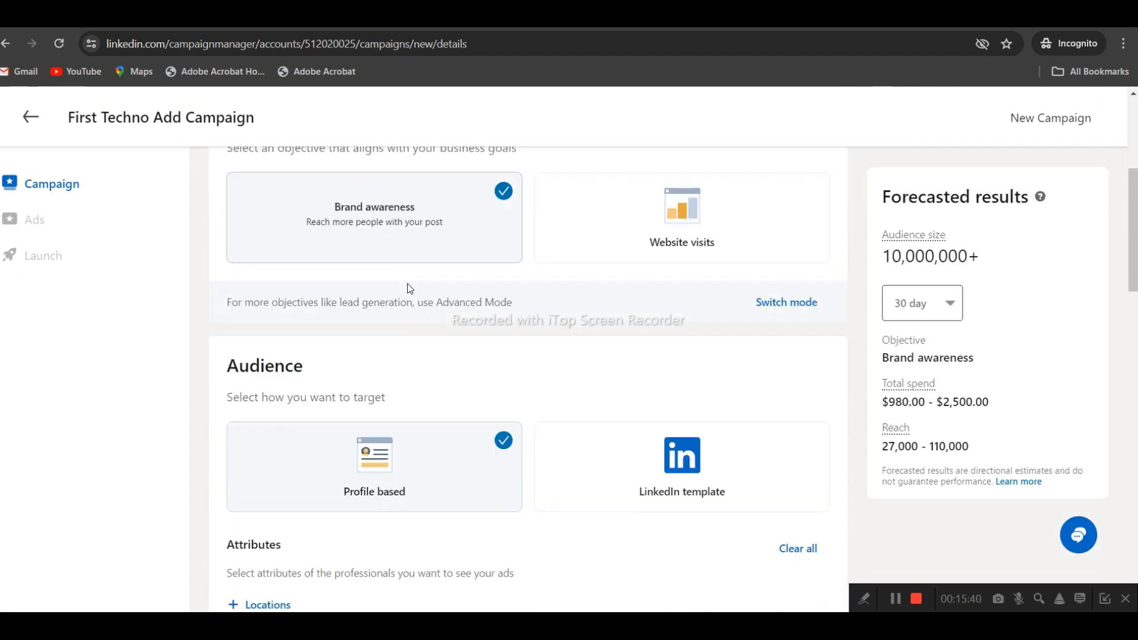
{"action": "scroll", "coordinate": [376, 278], "scroll_direction": "up", "scroll_amount": 6}
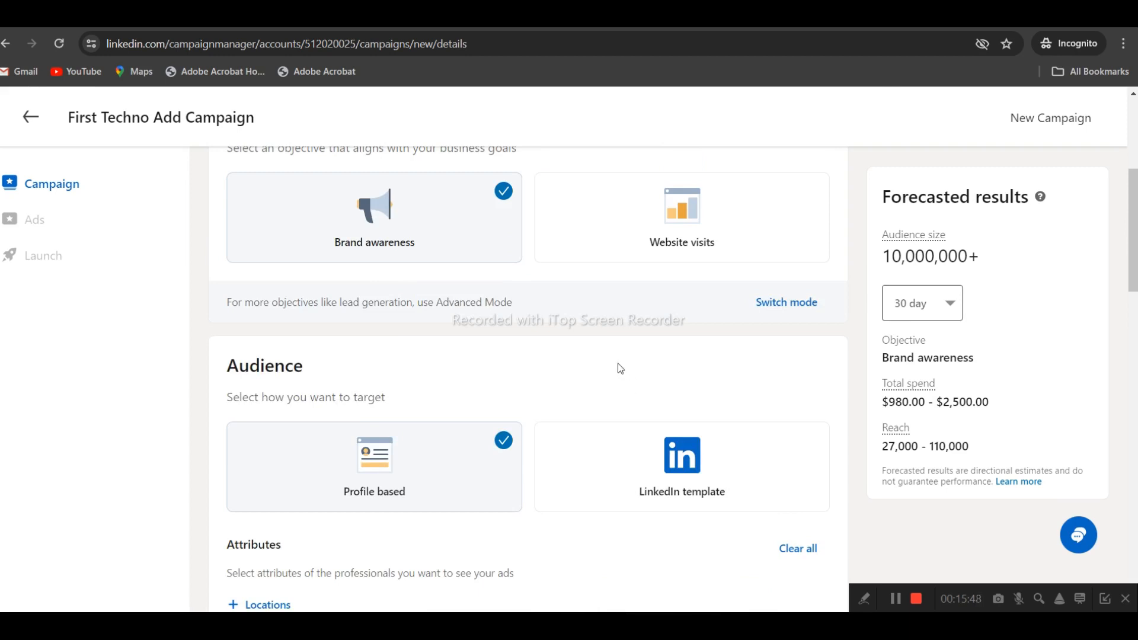
{"action": "double_click", "coordinate": [959, 403]}
{"action": "scroll", "coordinate": [951, 428], "scroll_direction": "down", "scroll_amount": 1}
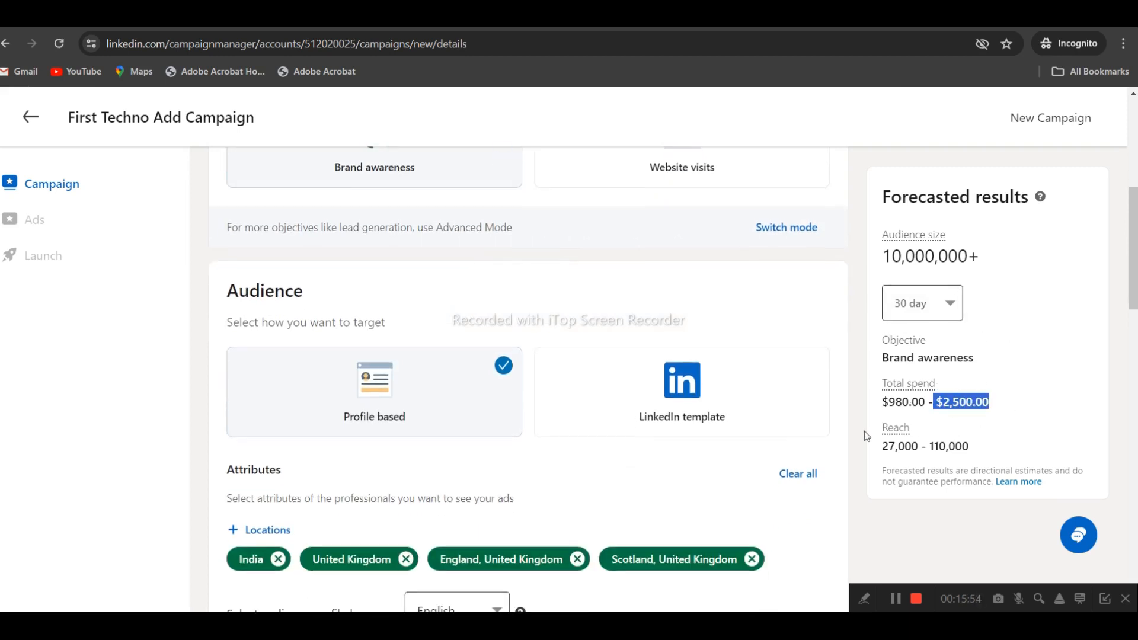
{"action": "scroll", "coordinate": [617, 500], "scroll_direction": "down", "scroll_amount": 5}
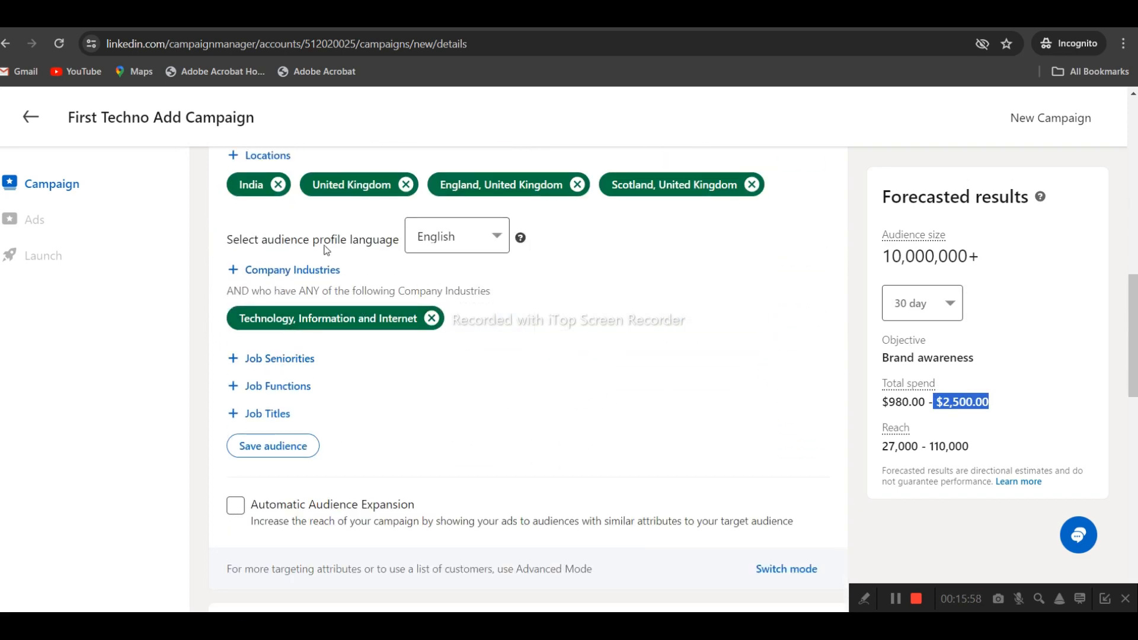
{"action": "scroll", "coordinate": [452, 364], "scroll_direction": "down", "scroll_amount": 3}
{"action": "scroll", "coordinate": [453, 364], "scroll_direction": "up", "scroll_amount": 5}
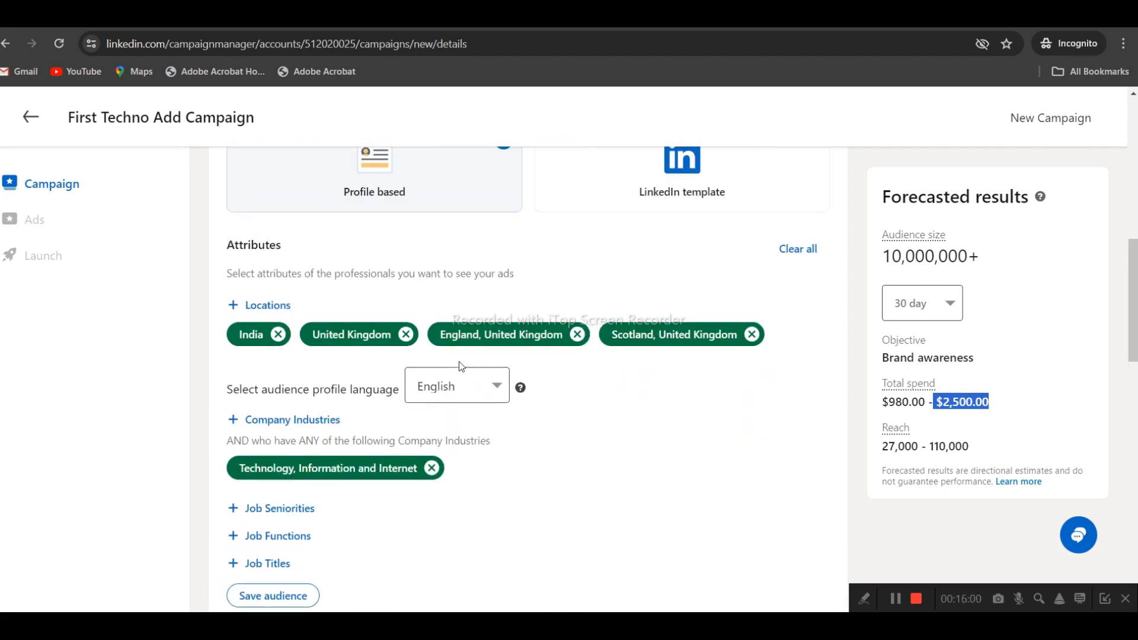
{"action": "scroll", "coordinate": [459, 361], "scroll_direction": "down", "scroll_amount": 4}
{"action": "scroll", "coordinate": [461, 366], "scroll_direction": "down", "scroll_amount": 3}
{"action": "scroll", "coordinate": [713, 414], "scroll_direction": "down", "scroll_amount": 8}
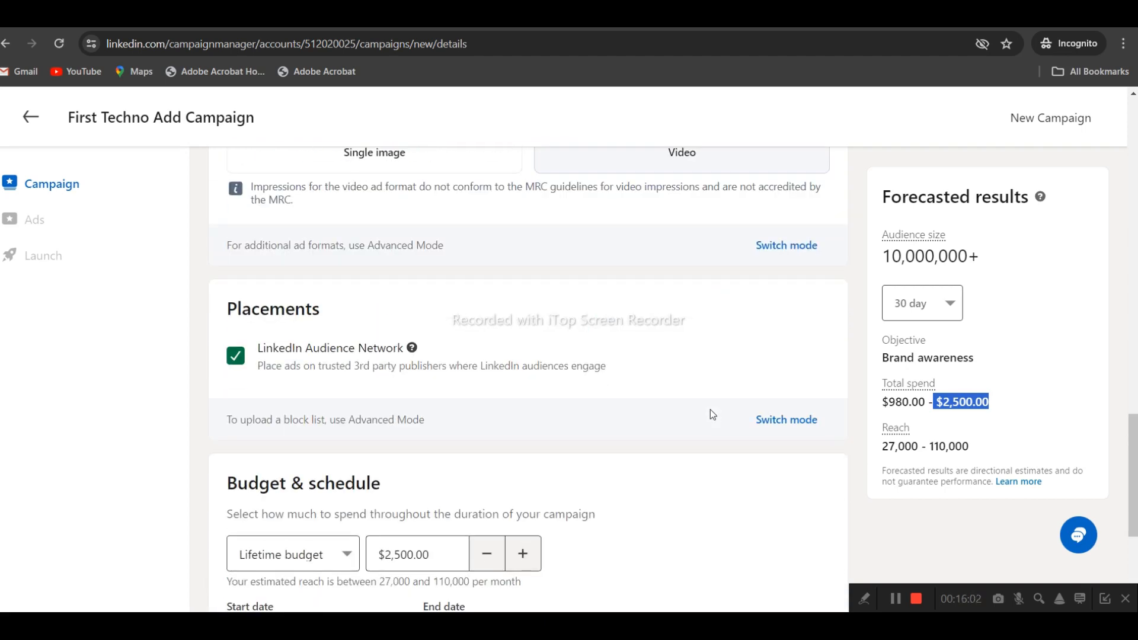
- Switch the campaign from Quick to Advanced mode, transferring the current settings
{"action": "scroll", "coordinate": [712, 414], "scroll_direction": "up", "scroll_amount": 15}
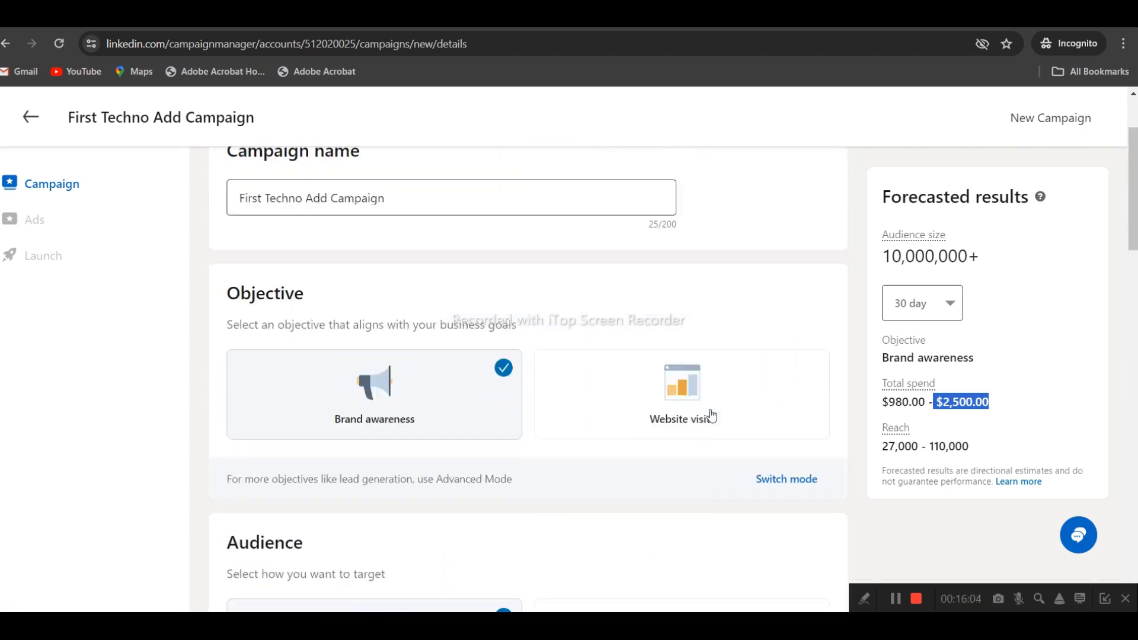
{"action": "left_click", "coordinate": [314, 220]}
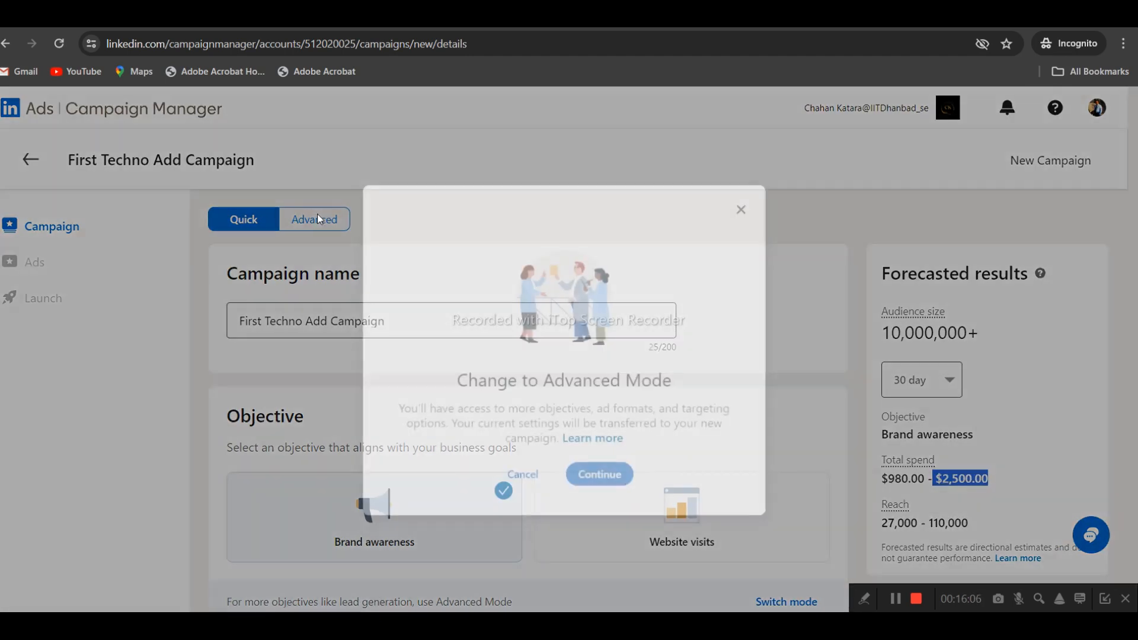
{"action": "left_click", "coordinate": [622, 480]}
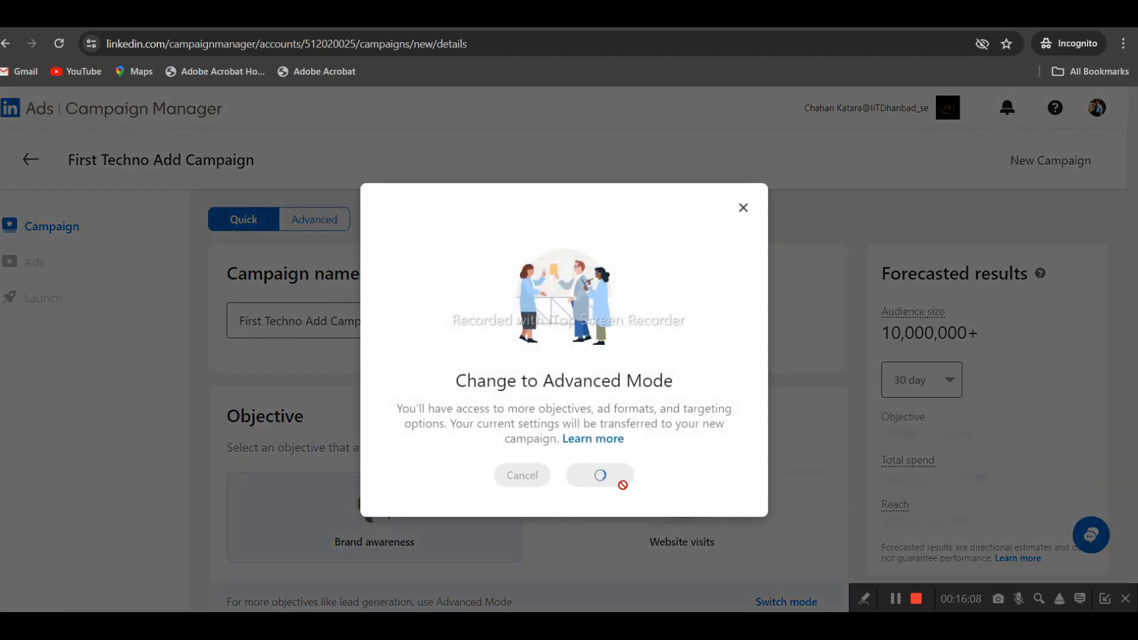
- Name the new campaign group "ttest", set its objective to Brand awareness, and review the group's budget and schedule options
{"action": "scroll", "coordinate": [628, 451], "scroll_direction": "down", "scroll_amount": 2}
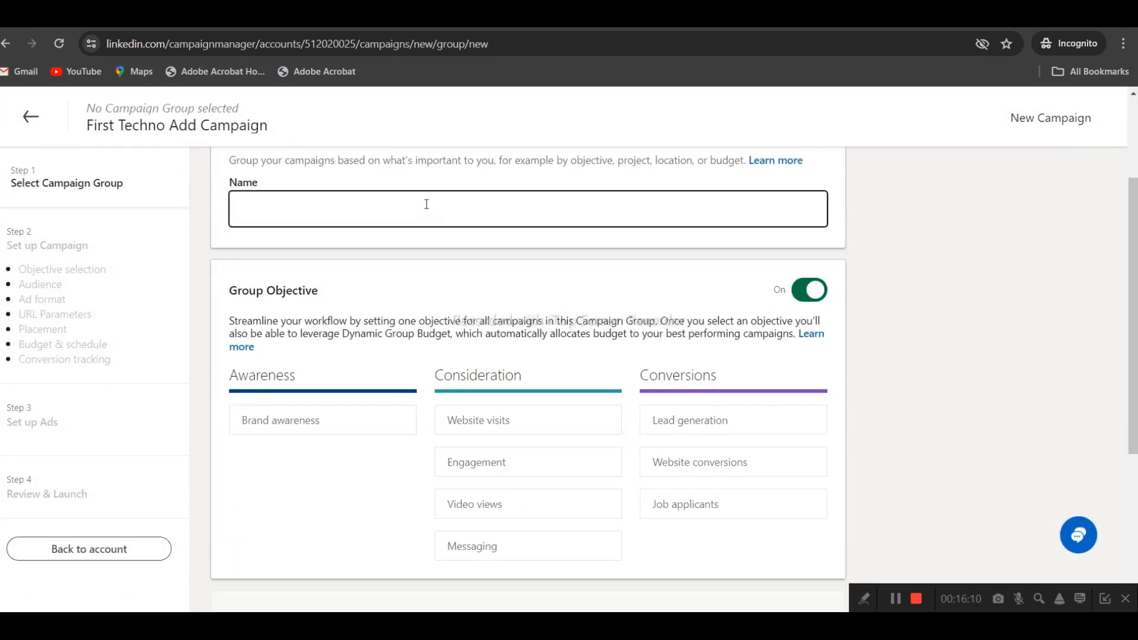
{"action": "type", "text": "ttest"}
{"action": "scroll", "coordinate": [414, 214], "scroll_direction": "down", "scroll_amount": 1}
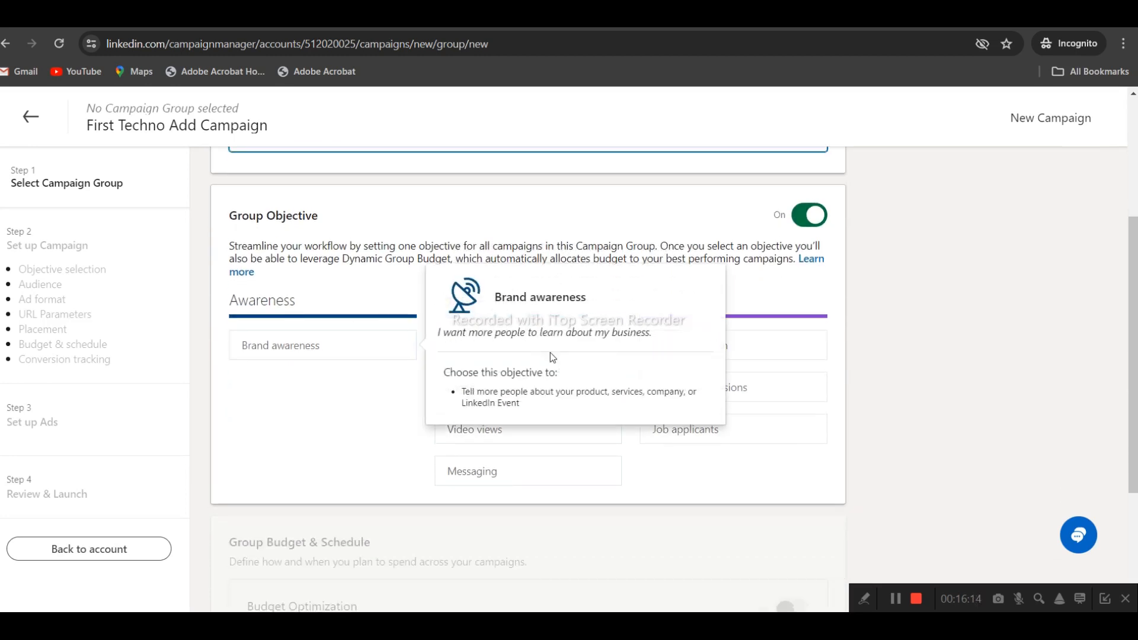
{"action": "left_click", "coordinate": [350, 348]}
{"action": "scroll", "coordinate": [600, 382], "scroll_direction": "down", "scroll_amount": 3}
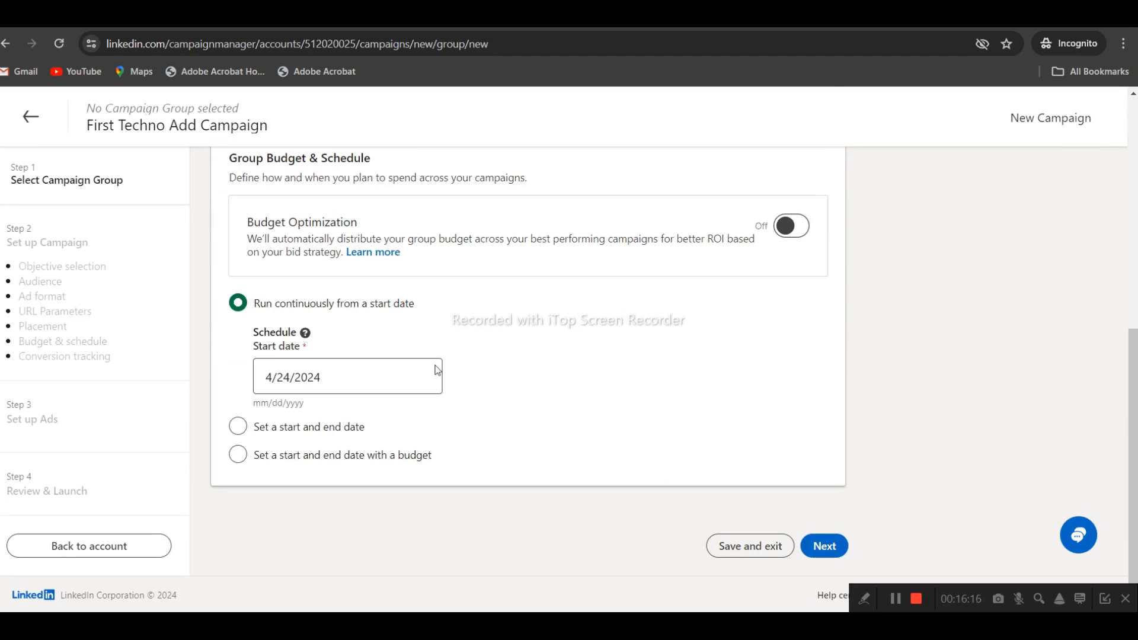
{"action": "scroll", "coordinate": [330, 396], "scroll_direction": "up", "scroll_amount": 8}
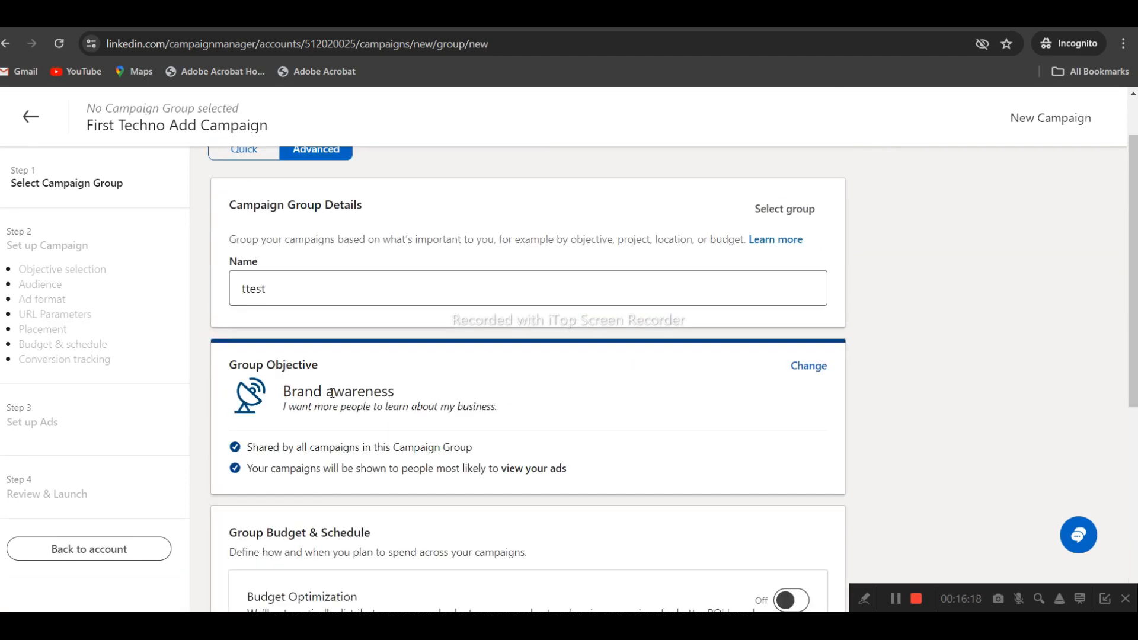
{"action": "scroll", "coordinate": [339, 396], "scroll_direction": "down", "scroll_amount": 4}
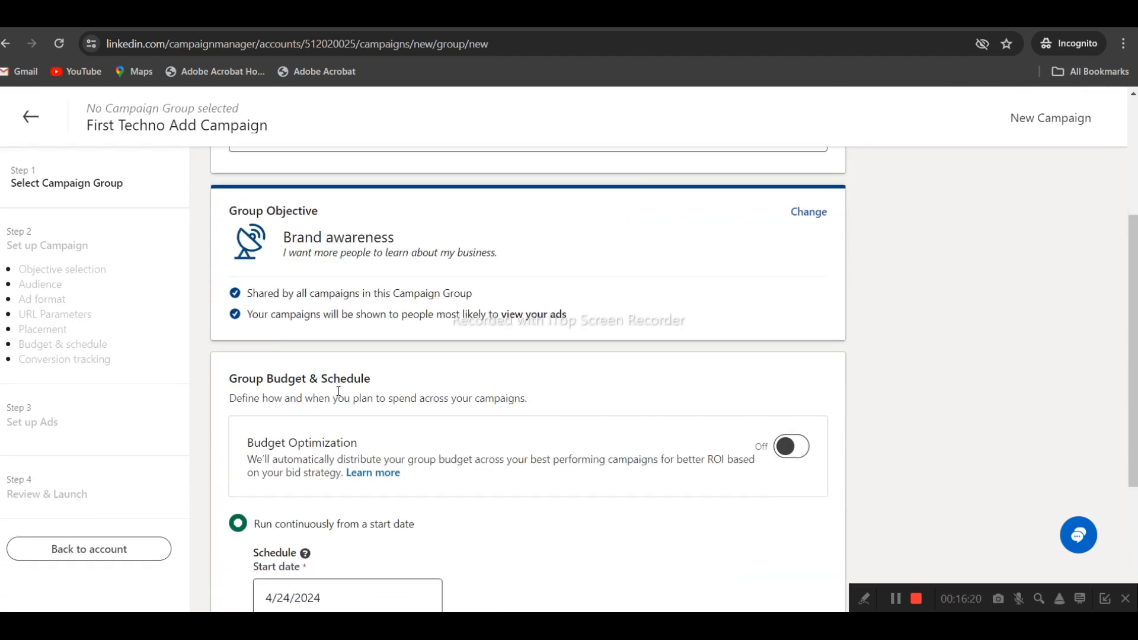
- Try to save and exit the new campaign setup, and leave it without saving
{"action": "scroll", "coordinate": [504, 348], "scroll_direction": "down", "scroll_amount": 3}
{"action": "scroll", "coordinate": [391, 418], "scroll_direction": "up", "scroll_amount": 6}
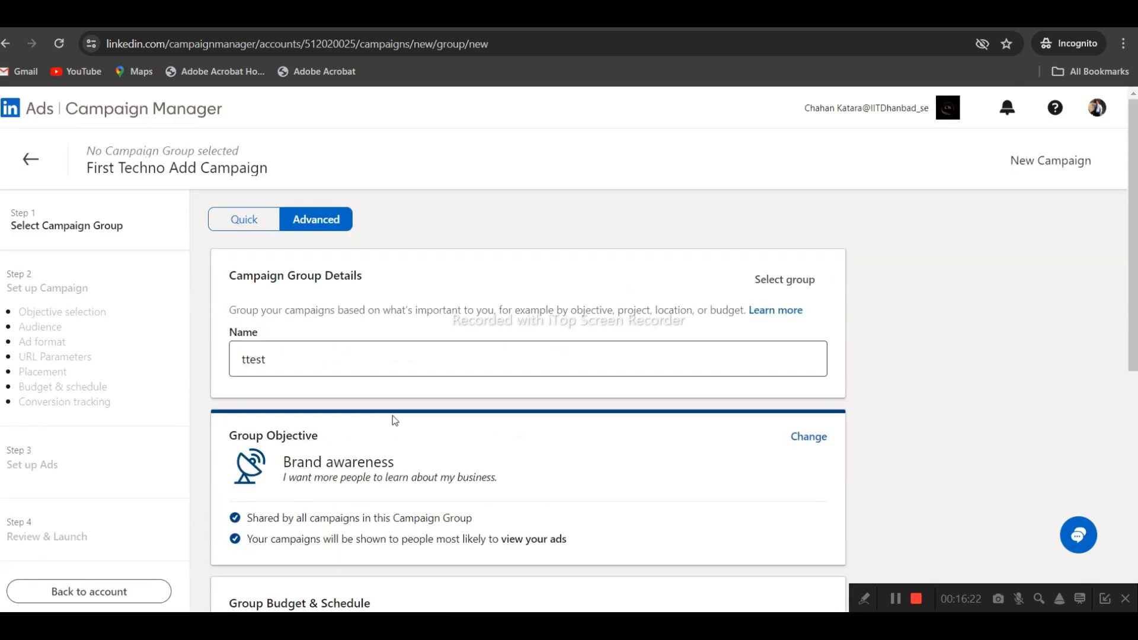
{"action": "left_click", "coordinate": [30, 159]}
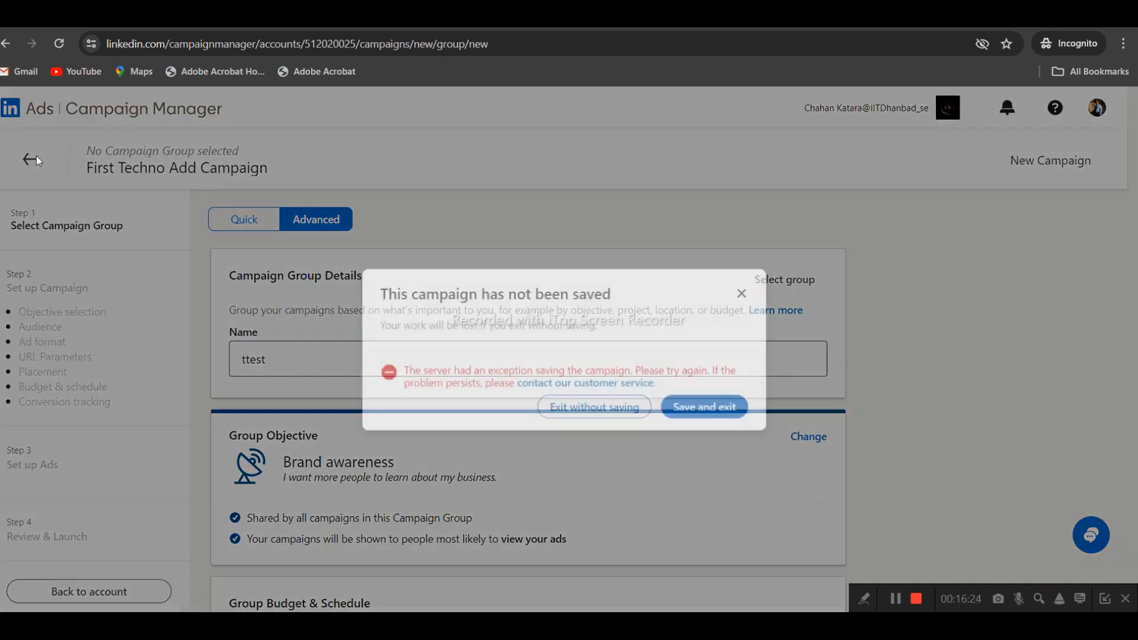
{"action": "left_click", "coordinate": [711, 406]}
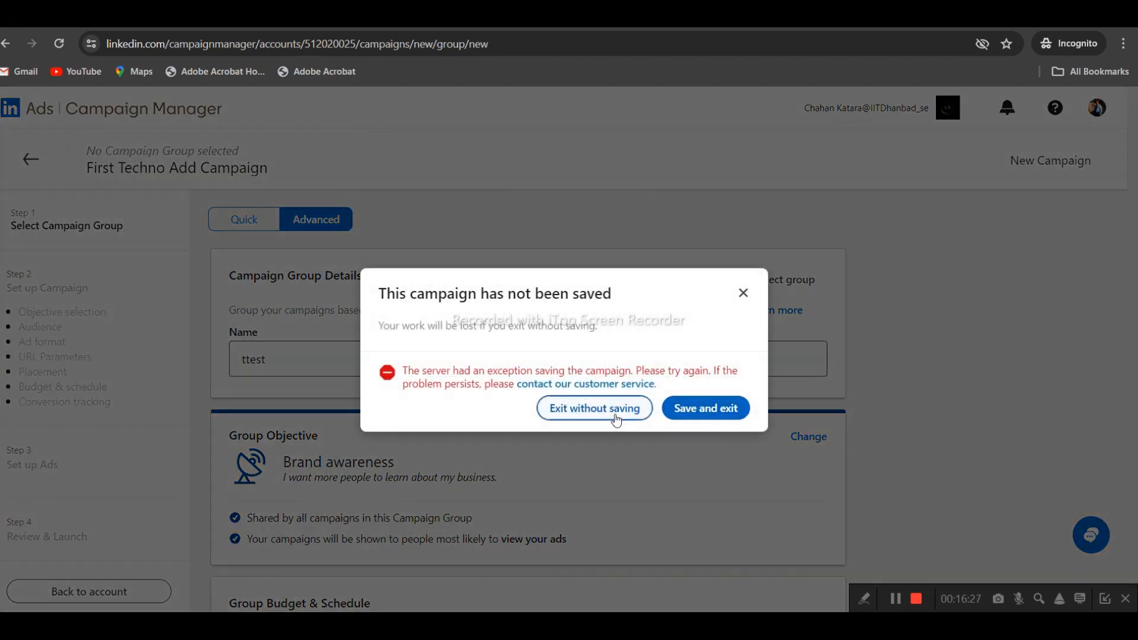
{"action": "left_click", "coordinate": [613, 414]}
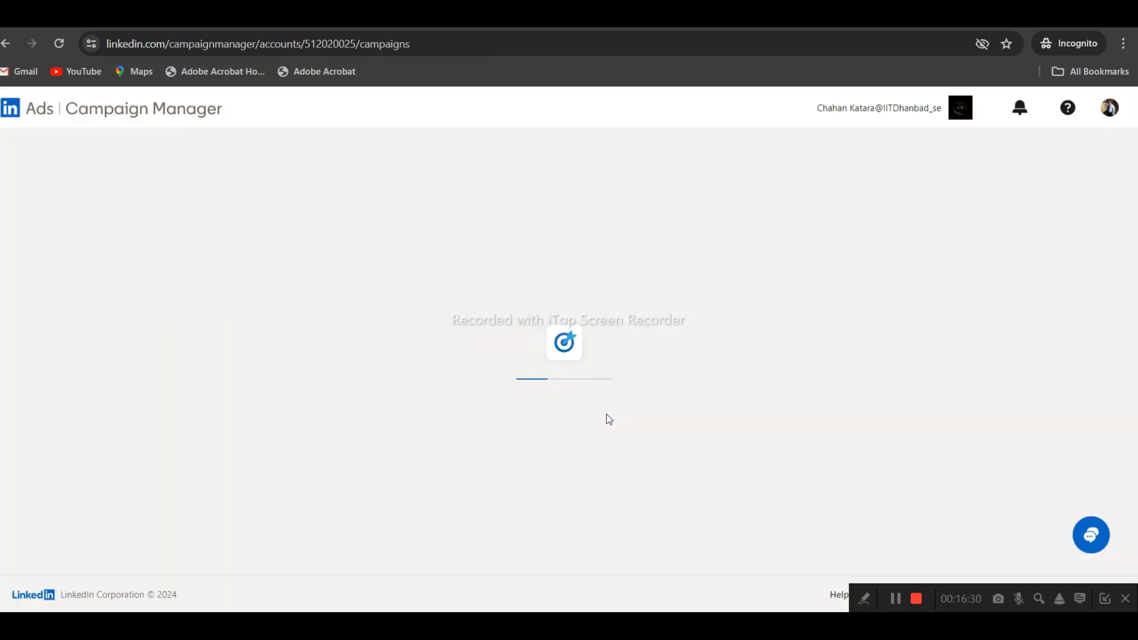
- Review the key results, spend, cost per result and impressions columns for both draft campaigns
{"action": "scroll", "coordinate": [606, 415], "scroll_direction": "down", "scroll_amount": 1}
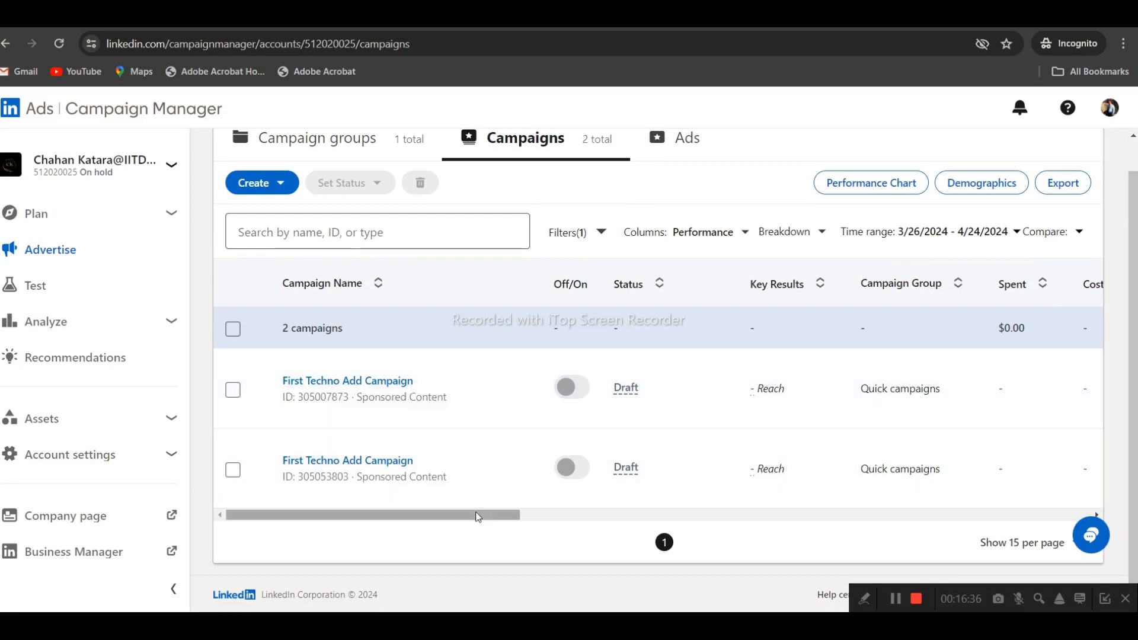
{"action": "left_click_drag", "start_coordinate": [491, 515], "coordinate": [564, 519]}
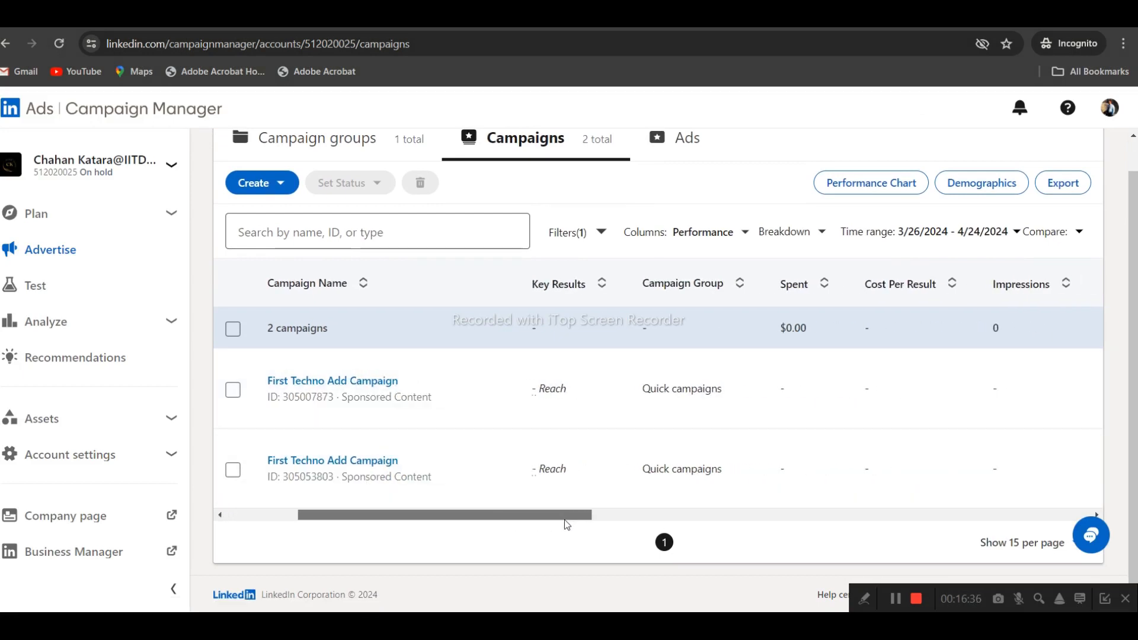
{"action": "double_click", "coordinate": [776, 391]}
{"action": "left_click_drag", "start_coordinate": [561, 514], "coordinate": [610, 516]}
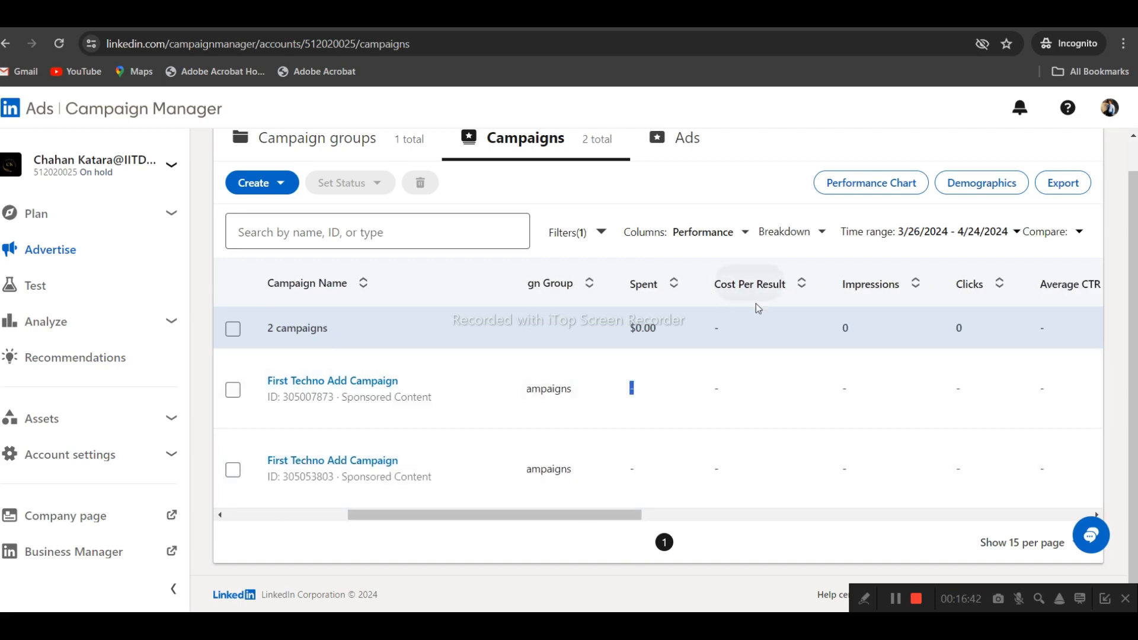
{"action": "mouse_move", "coordinate": [720, 392]}
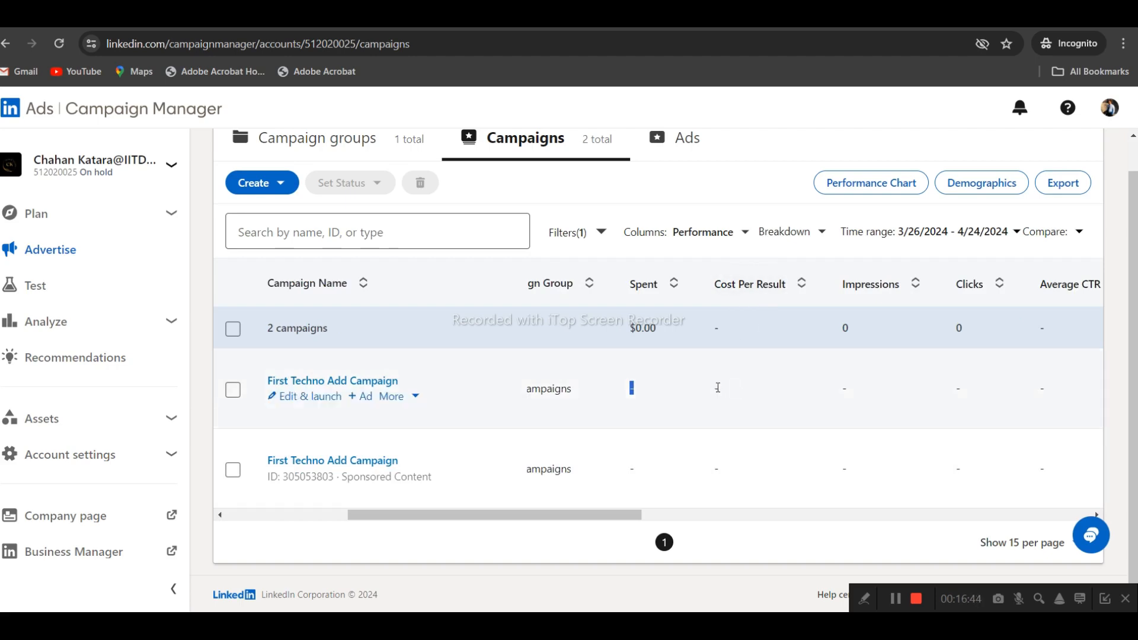
{"action": "double_click", "coordinate": [715, 390]}
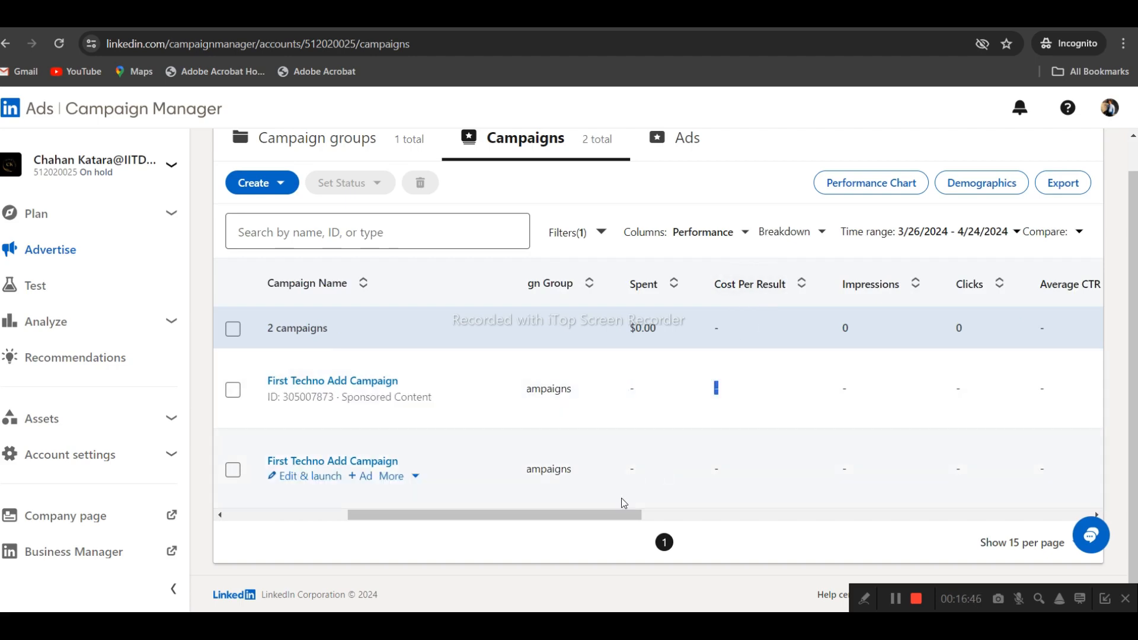
{"action": "left_click_drag", "start_coordinate": [624, 511], "coordinate": [657, 512]}
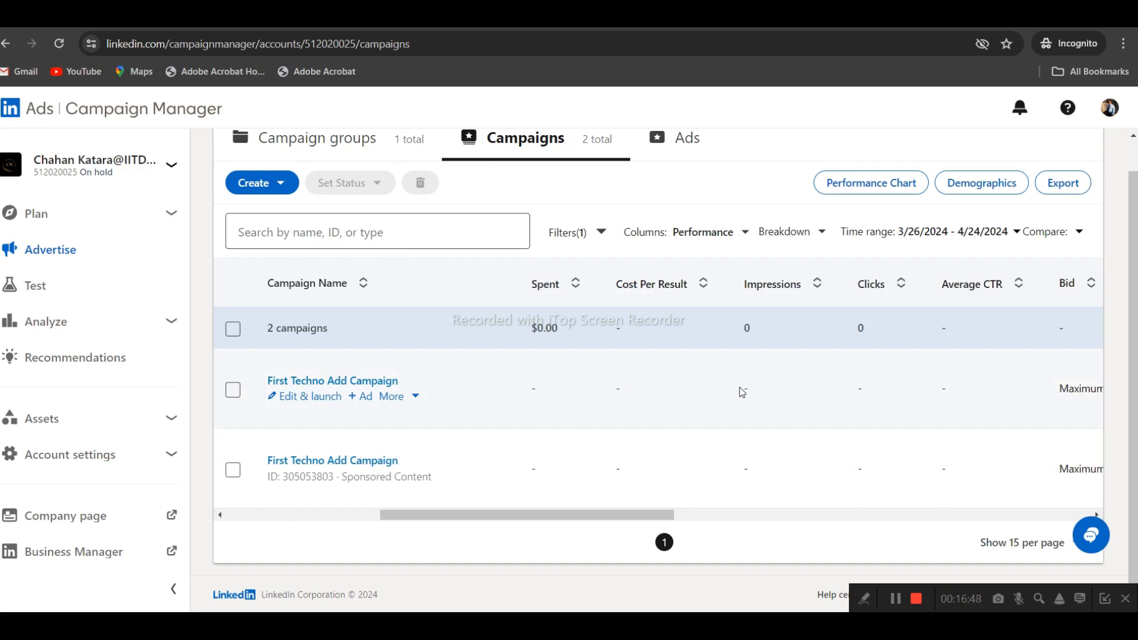
{"action": "mouse_move", "coordinate": [692, 483]}
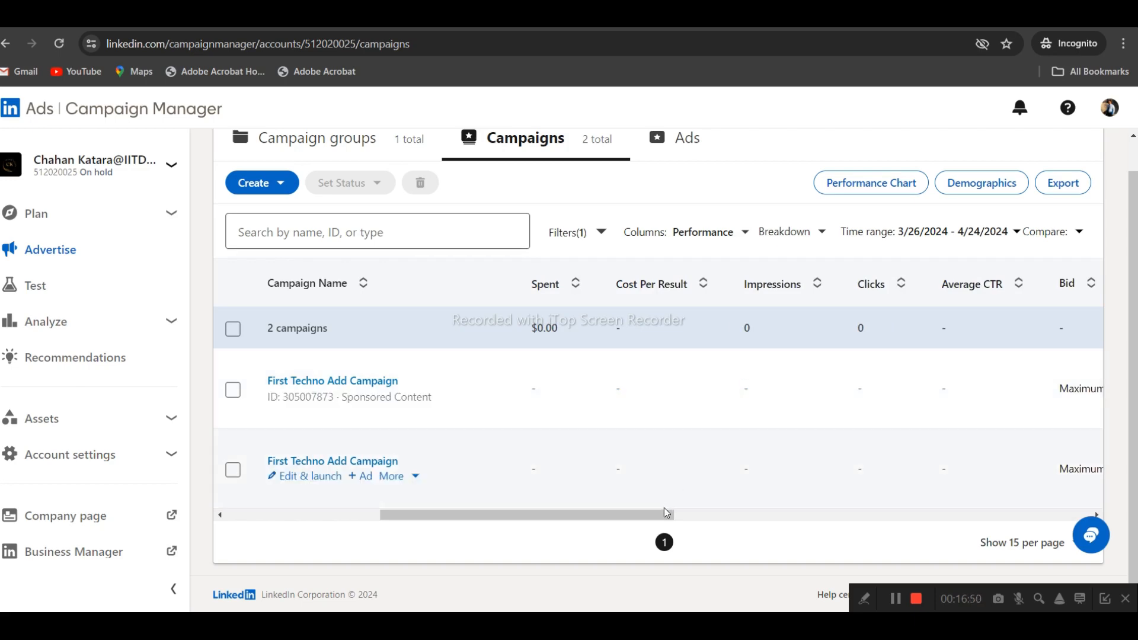
- Examine the campaigns' impressions, clicks, average CTR, bid, average CPM, average CPC and conversion columns, and return to the table's first columns
{"action": "left_click_drag", "start_coordinate": [666, 511], "coordinate": [719, 520]}
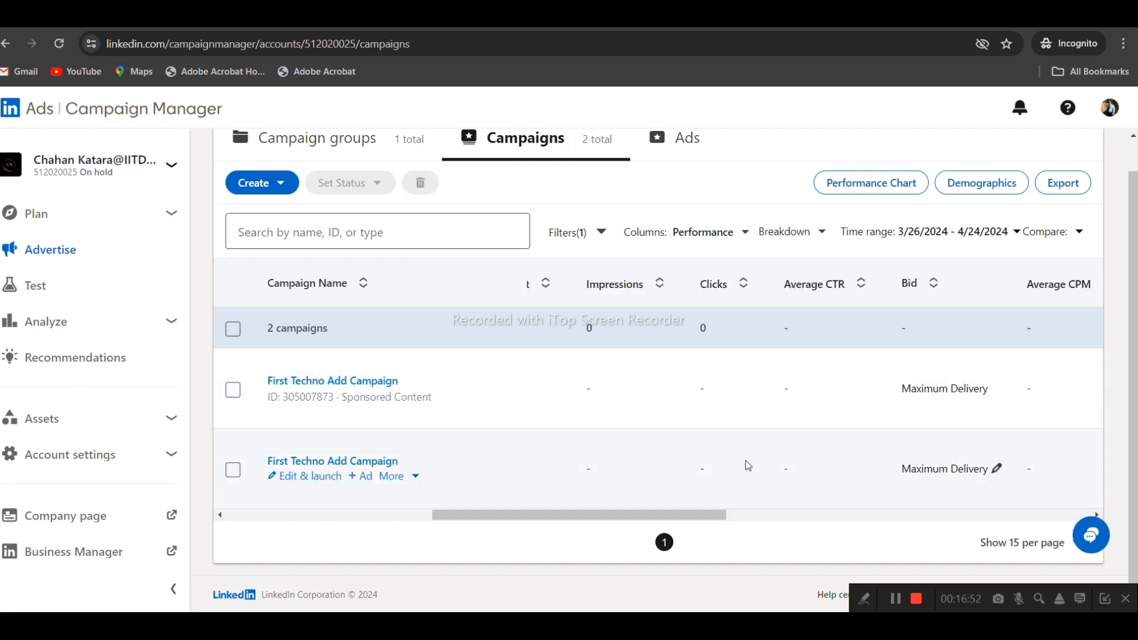
{"action": "mouse_move", "coordinate": [793, 395]}
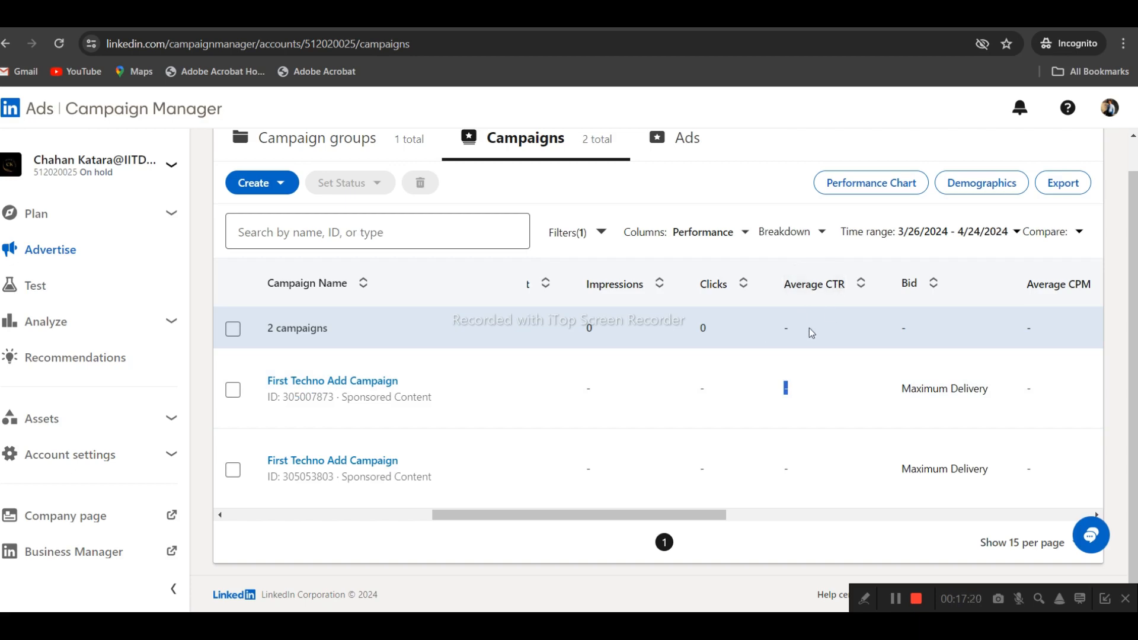
{"action": "left_click", "coordinate": [784, 395]}
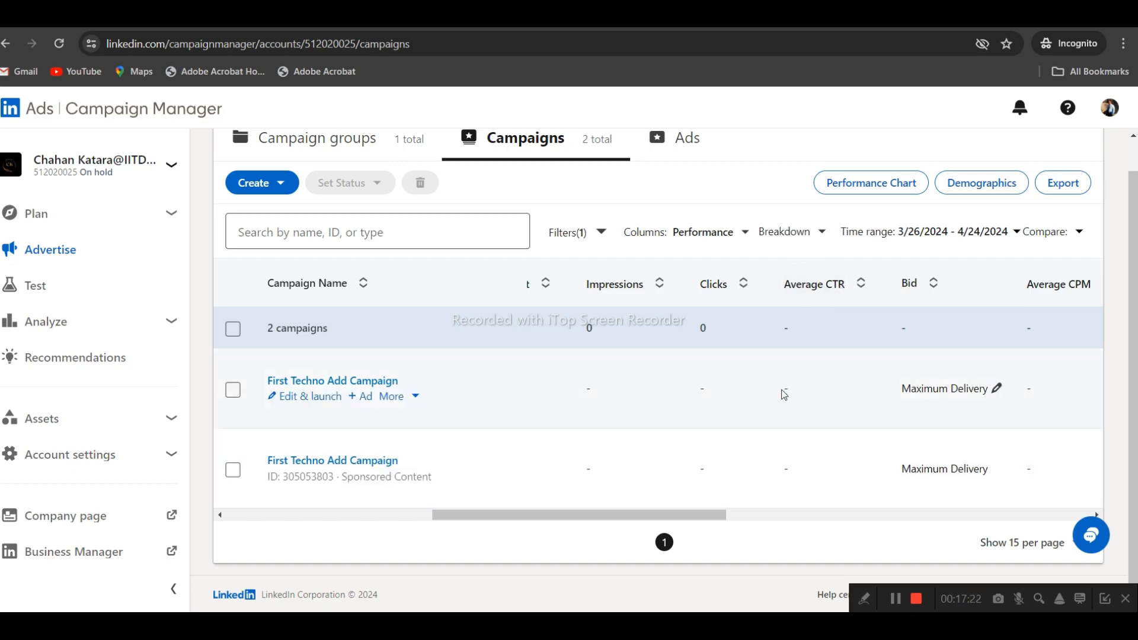
{"action": "left_click_drag", "start_coordinate": [695, 395], "coordinate": [718, 396]}
{"action": "left_click_drag", "start_coordinate": [585, 396], "coordinate": [612, 392]}
{"action": "left_click_drag", "start_coordinate": [698, 390], "coordinate": [730, 391]}
{"action": "left_click_drag", "start_coordinate": [711, 514], "coordinate": [840, 517]}
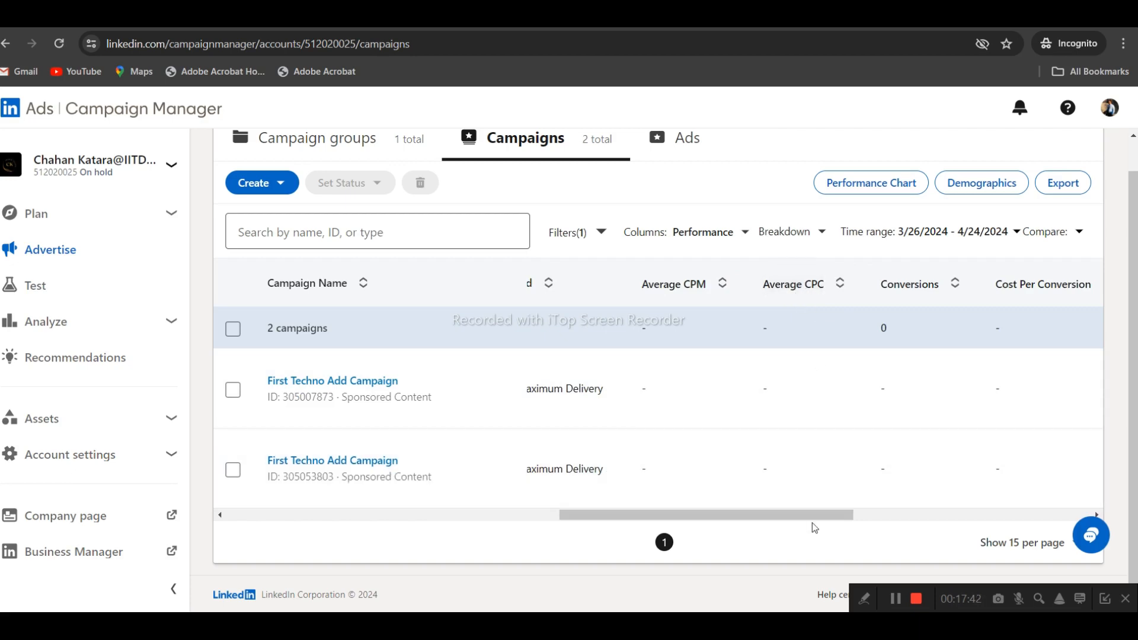
{"action": "left_click_drag", "start_coordinate": [812, 516], "coordinate": [450, 519]}
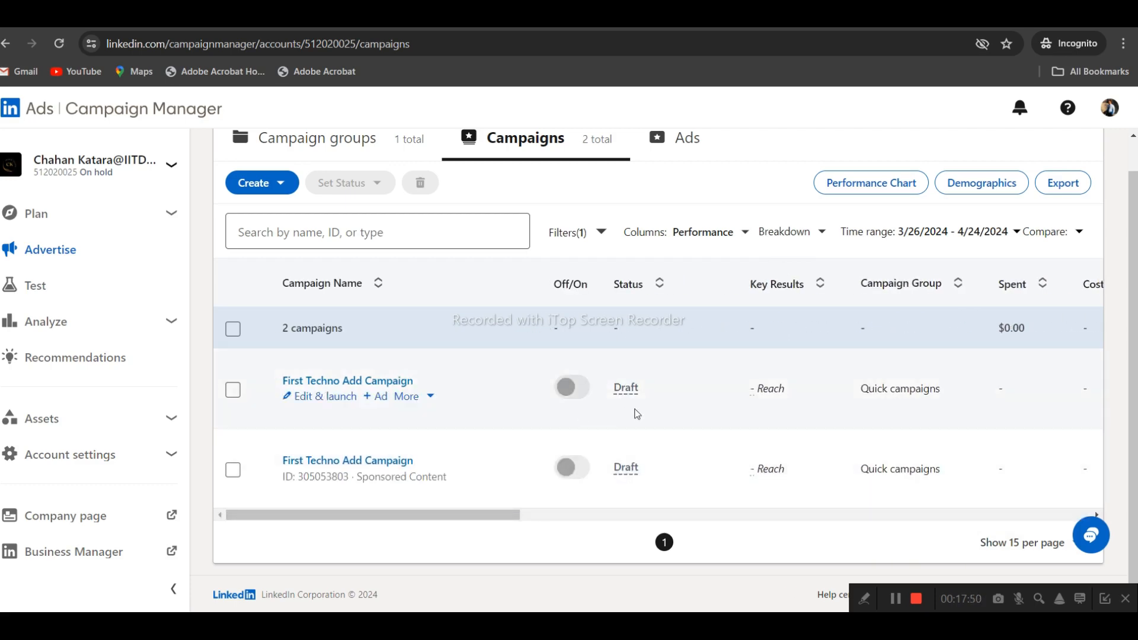
- View the account's list of ads and its performance columns, and return to the campaigns list
{"action": "scroll", "coordinate": [605, 401], "scroll_direction": "up", "scroll_amount": 1}
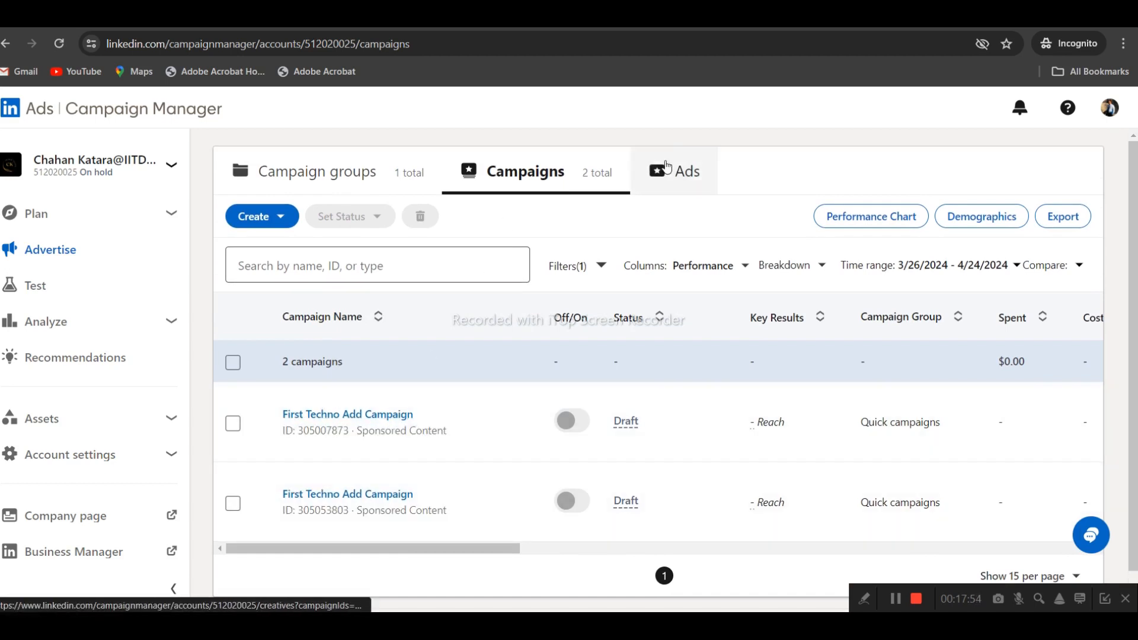
{"action": "left_click", "coordinate": [705, 179]}
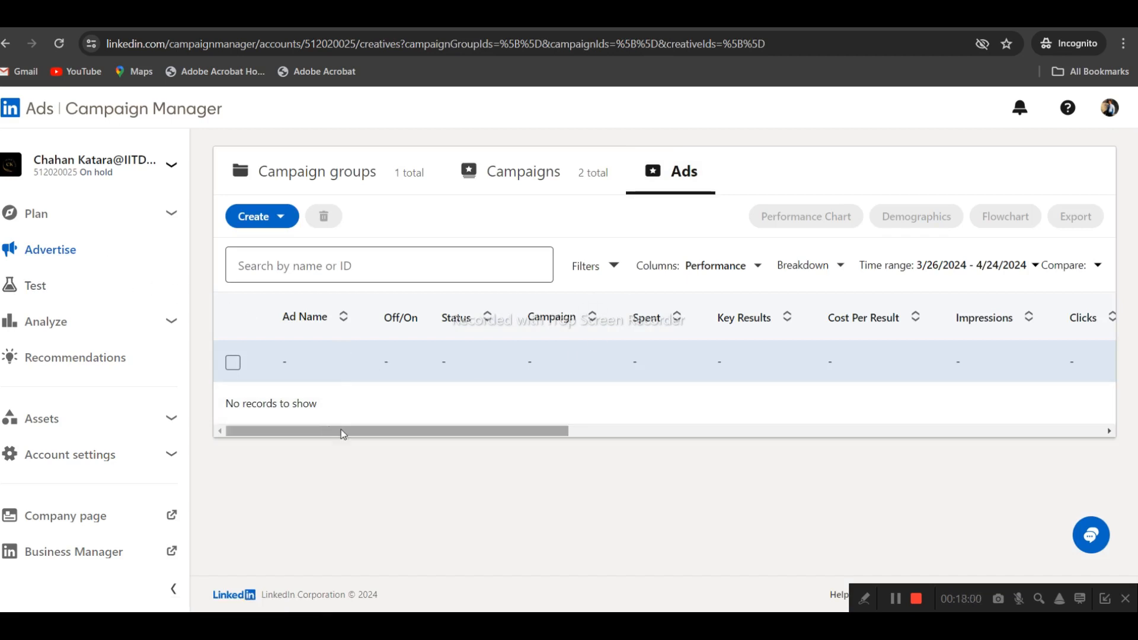
{"action": "left_click_drag", "start_coordinate": [340, 430], "coordinate": [160, 437]}
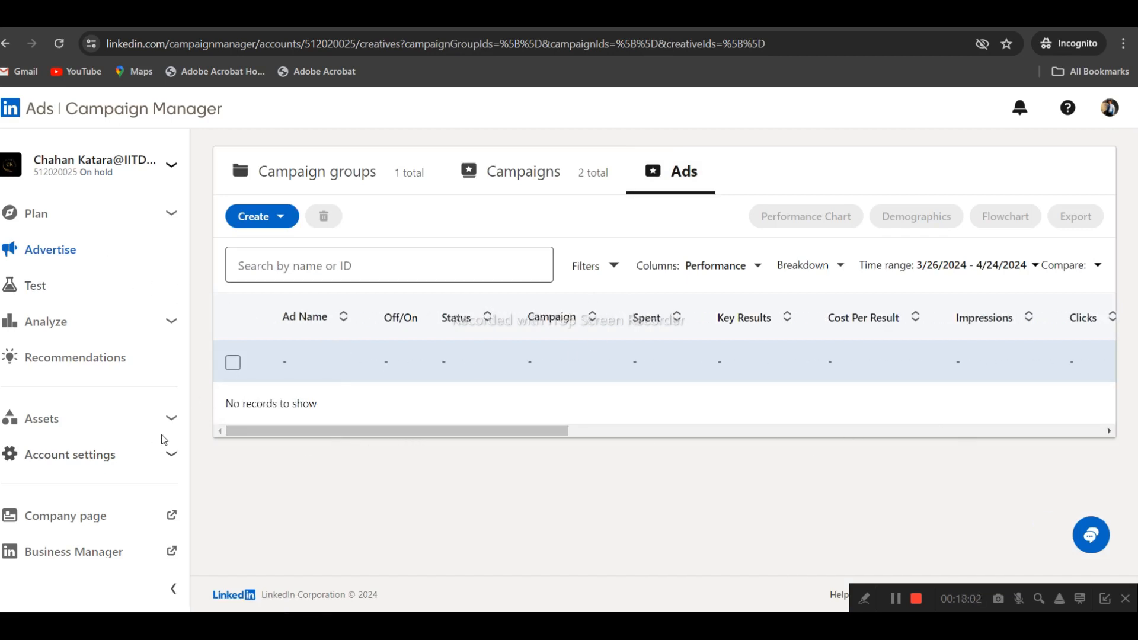
{"action": "left_click", "coordinate": [515, 170]}
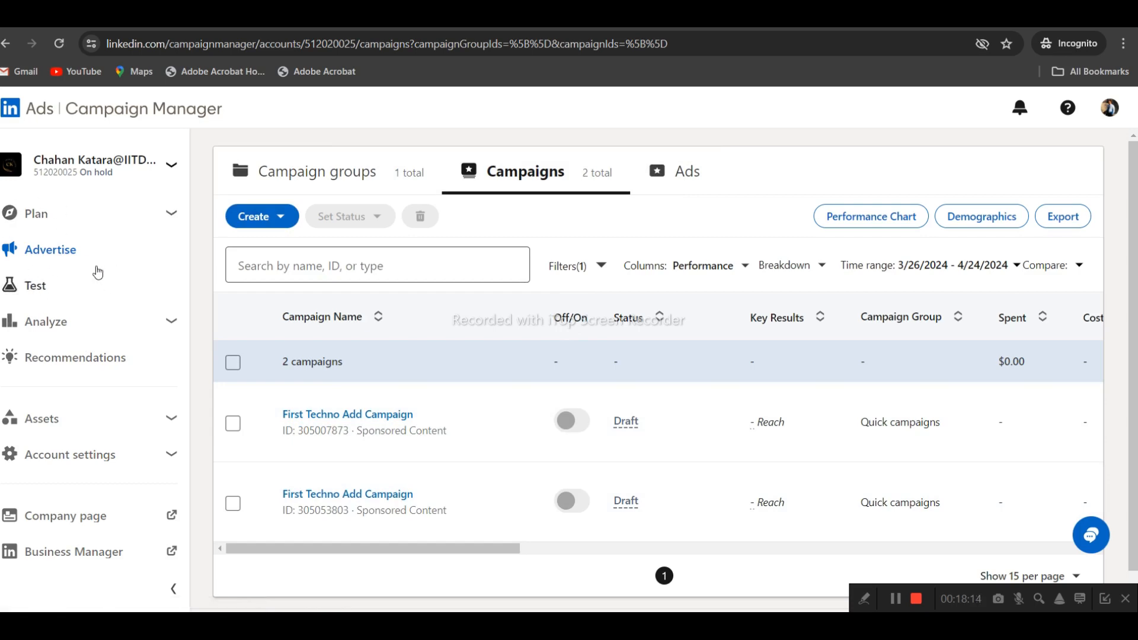
- Open the Test page and read its introduction on creating a test to optimize campaigns
{"action": "left_click", "coordinate": [35, 286]}
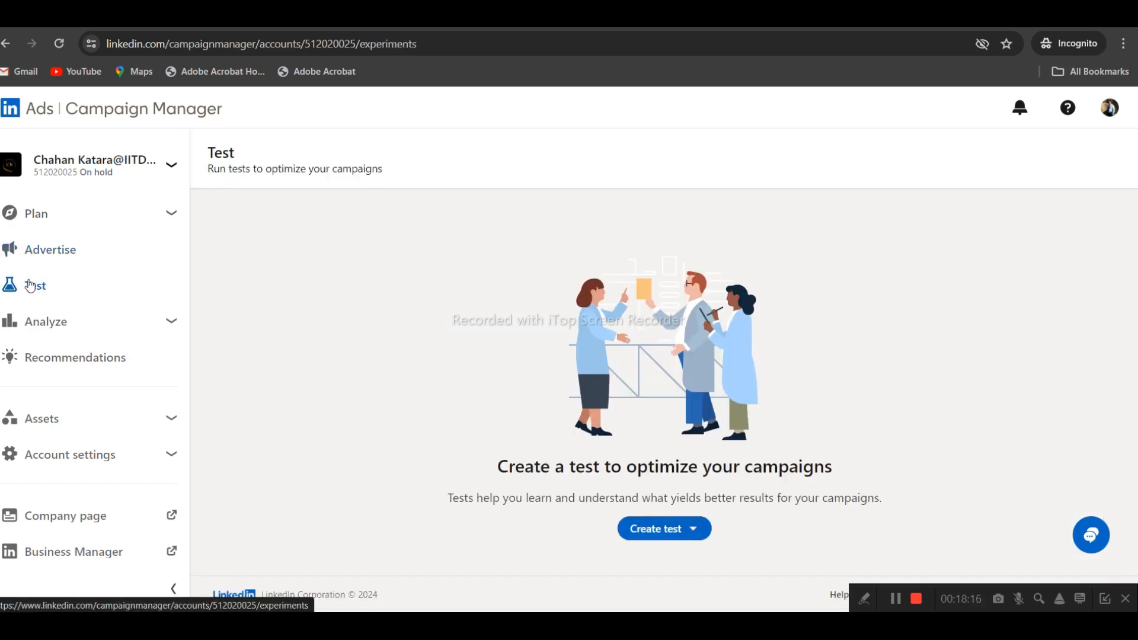
{"action": "left_click_drag", "start_coordinate": [605, 468], "coordinate": [861, 467]}
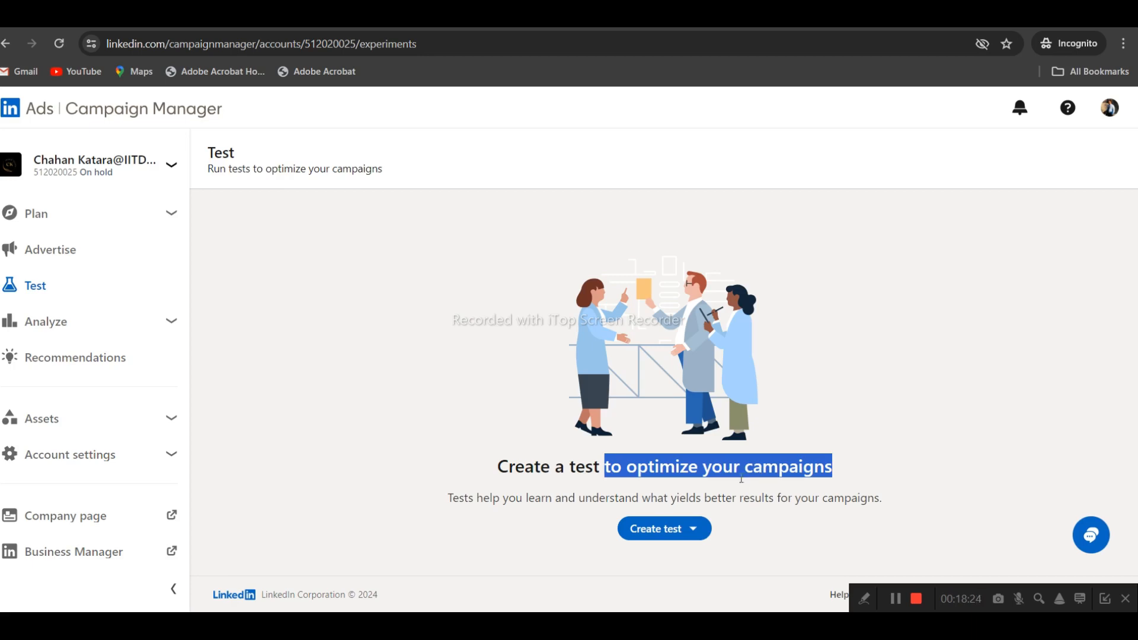
{"action": "left_click", "coordinate": [702, 492]}
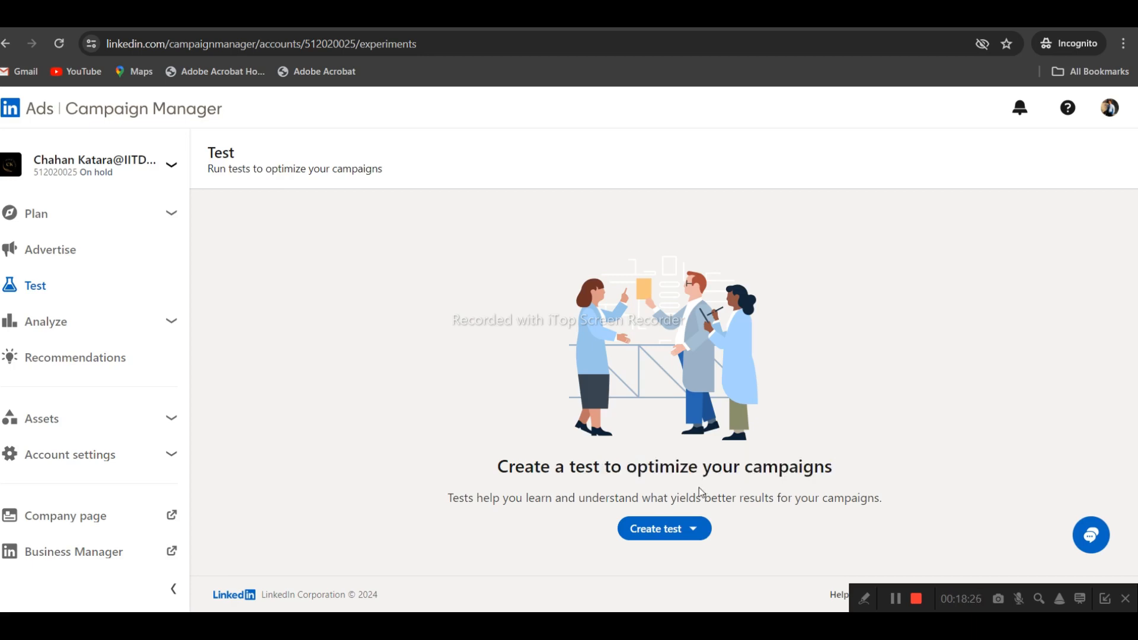
{"action": "left_click_drag", "start_coordinate": [702, 468], "coordinate": [814, 468]}
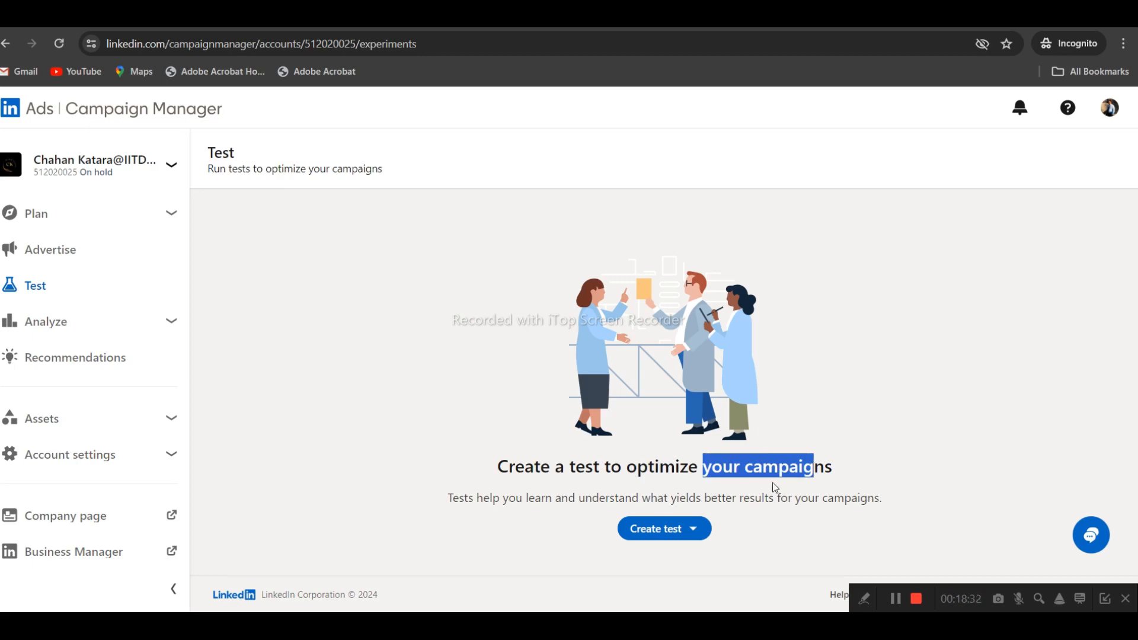
{"action": "left_click_drag", "start_coordinate": [631, 471], "coordinate": [855, 472]}
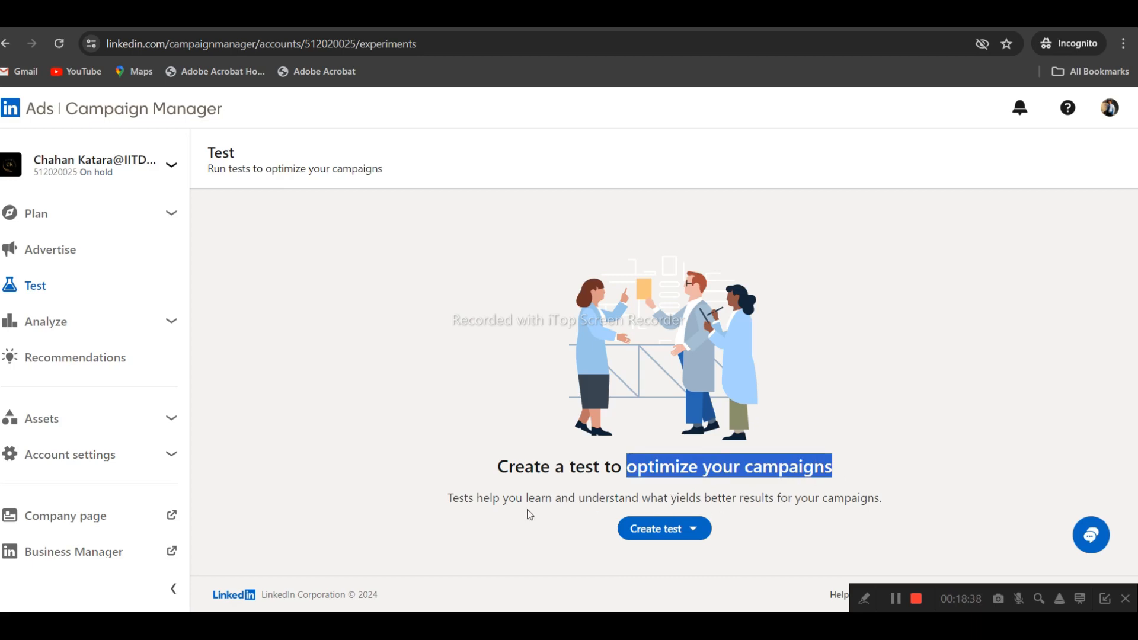
- Look through the test types that can be created, including A/B test and Brand Lift test, and reread the introduction
{"action": "left_click", "coordinate": [682, 531]}
{"action": "left_click_drag", "start_coordinate": [720, 577], "coordinate": [723, 593]}
{"action": "scroll", "coordinate": [658, 561], "scroll_direction": "up", "scroll_amount": 1}
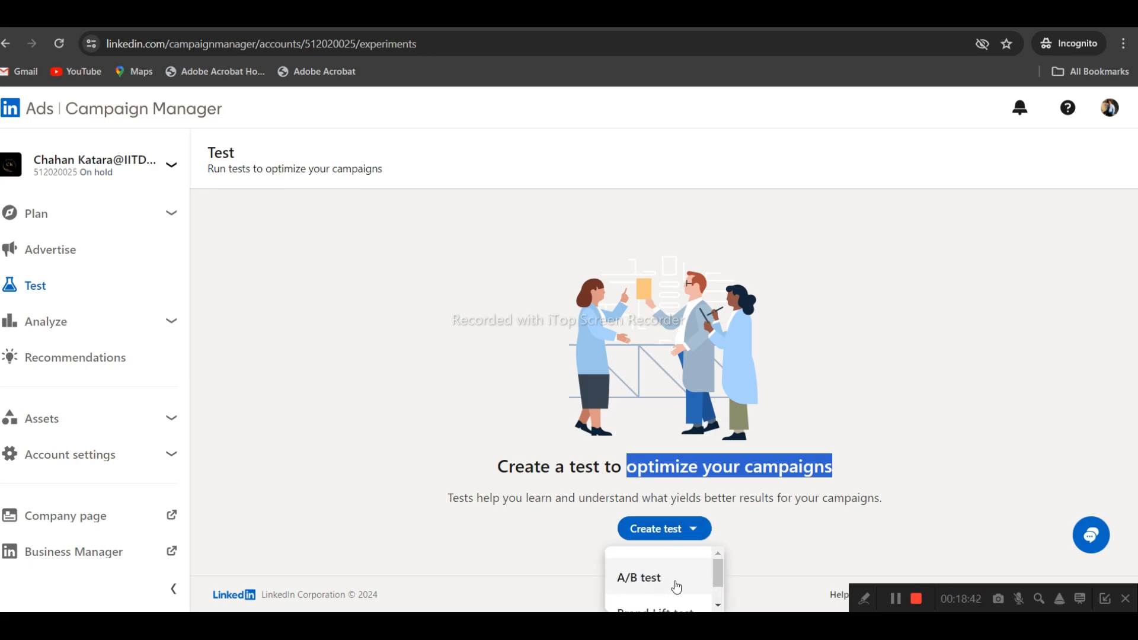
{"action": "left_click", "coordinate": [839, 518]}
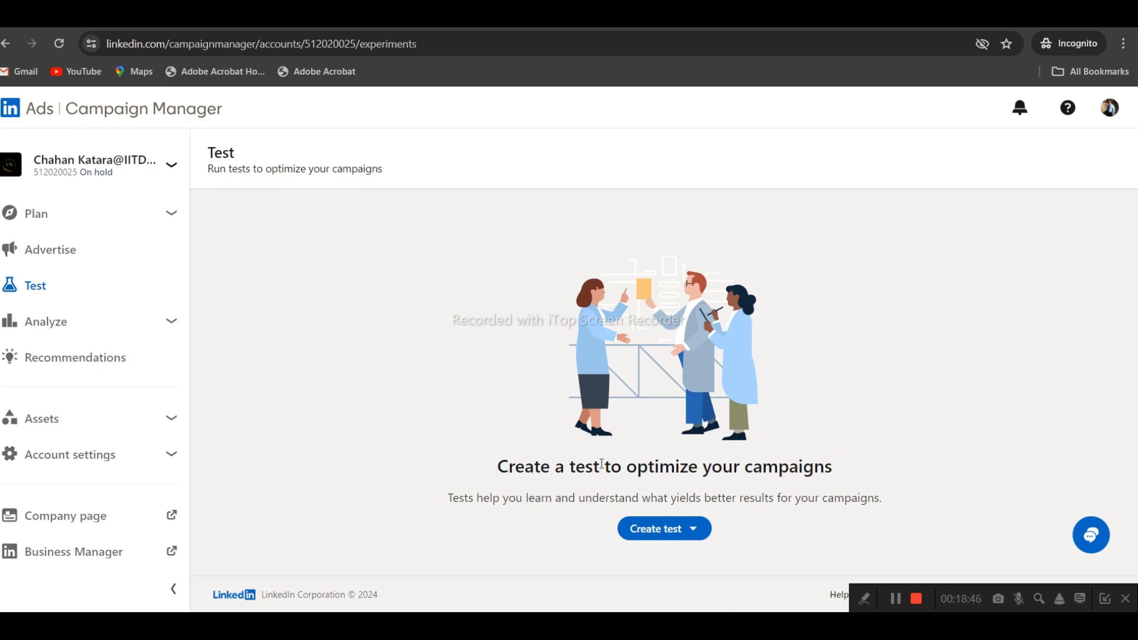
{"action": "left_click_drag", "start_coordinate": [600, 466], "coordinate": [806, 466]}
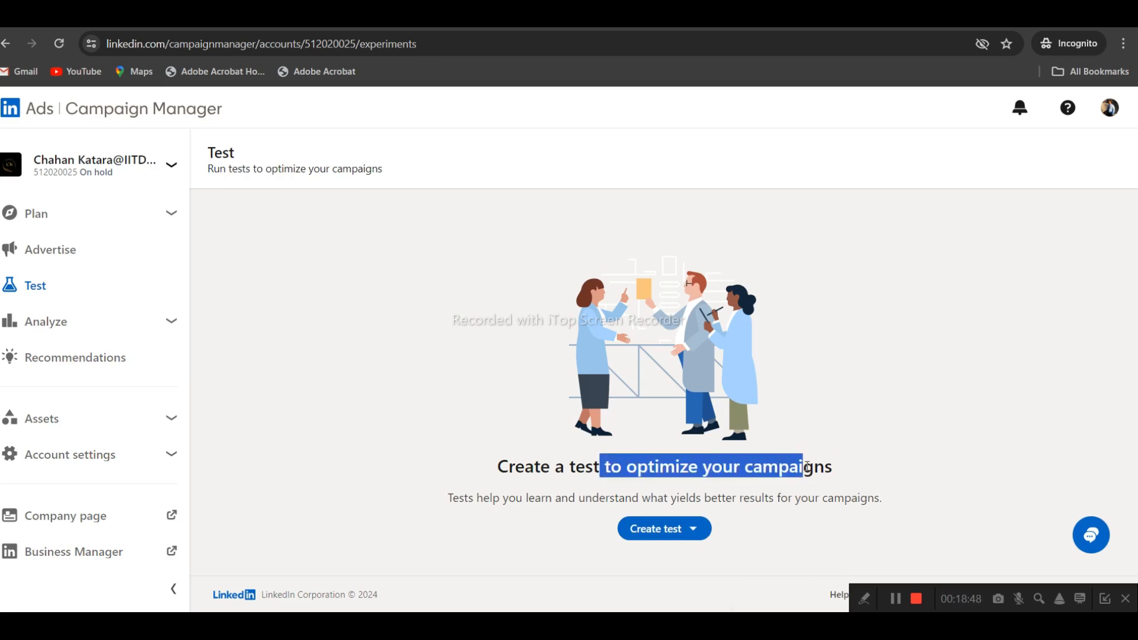
{"action": "left_click_drag", "start_coordinate": [703, 498], "coordinate": [780, 497]}
{"action": "left_click", "coordinate": [779, 498]}
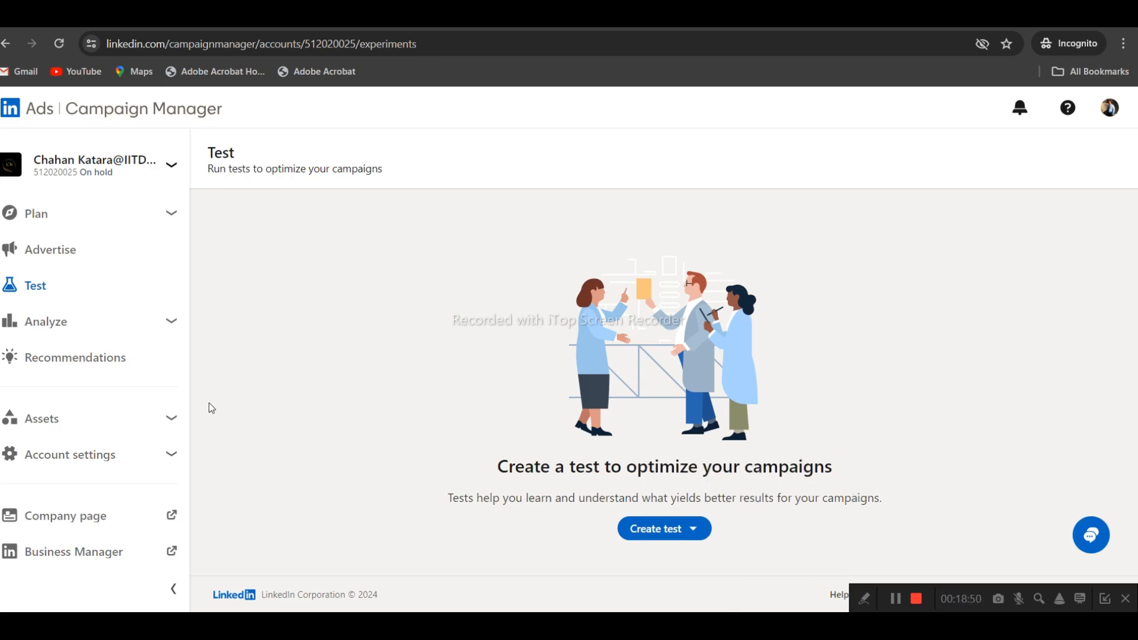
- Browse the Analyze section's Insight tag, Conversion tracking and Website actions pages
{"action": "left_click", "coordinate": [171, 323]}
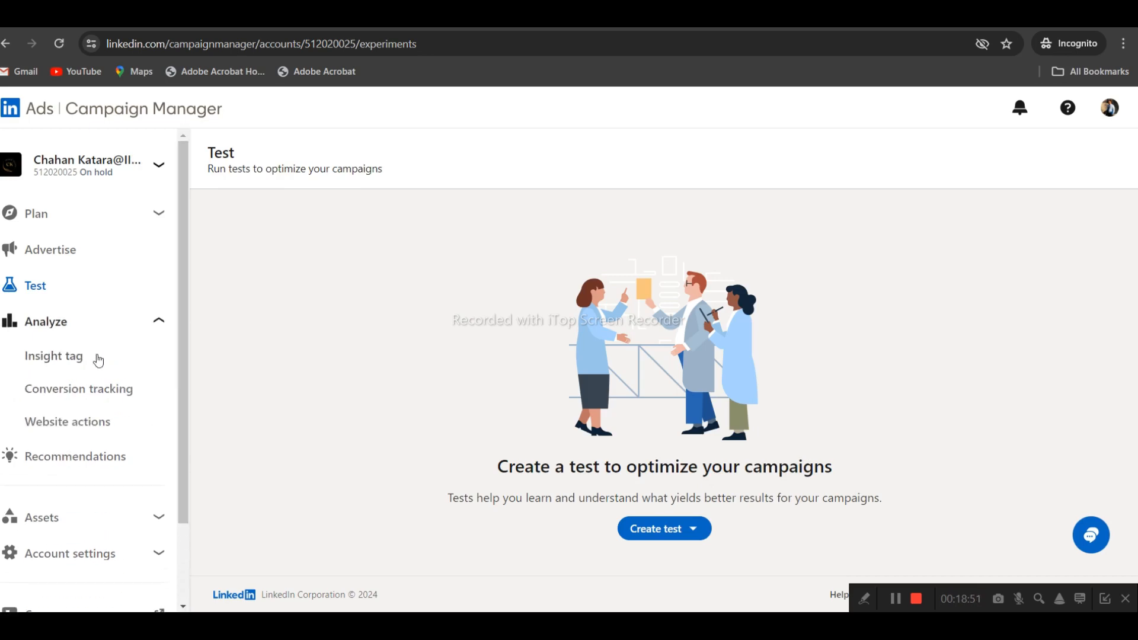
{"action": "left_click", "coordinate": [65, 358]}
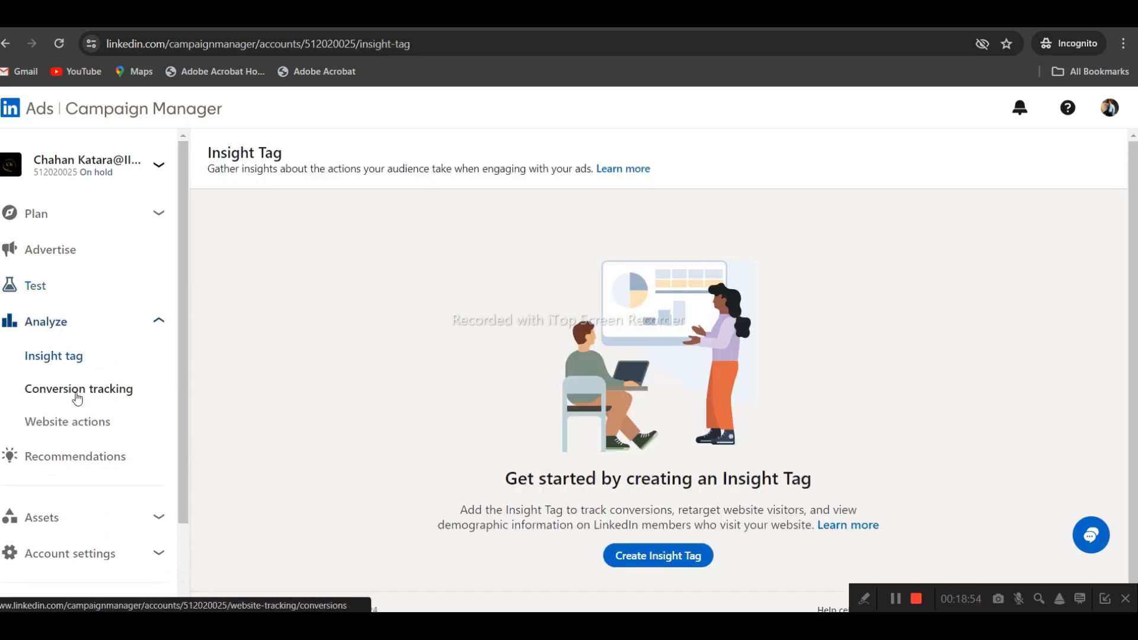
{"action": "left_click", "coordinate": [77, 391]}
{"action": "left_click", "coordinate": [81, 422]}
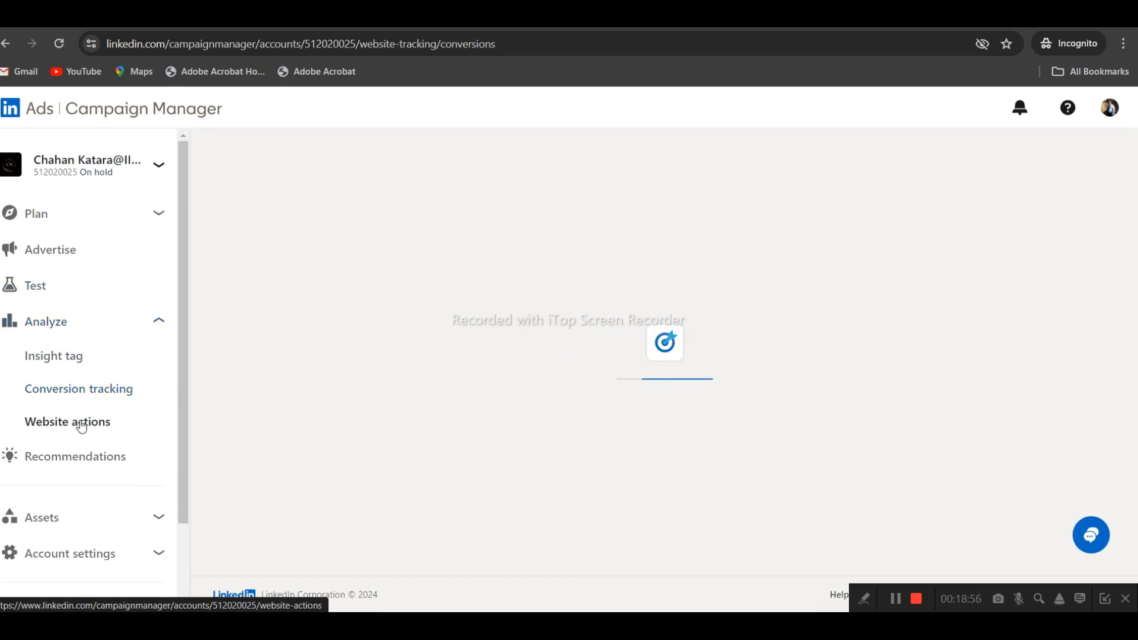
- View the Recommendations page and look over the options under Assets and Account settings
{"action": "left_click", "coordinate": [92, 461]}
{"action": "left_click", "coordinate": [118, 516]}
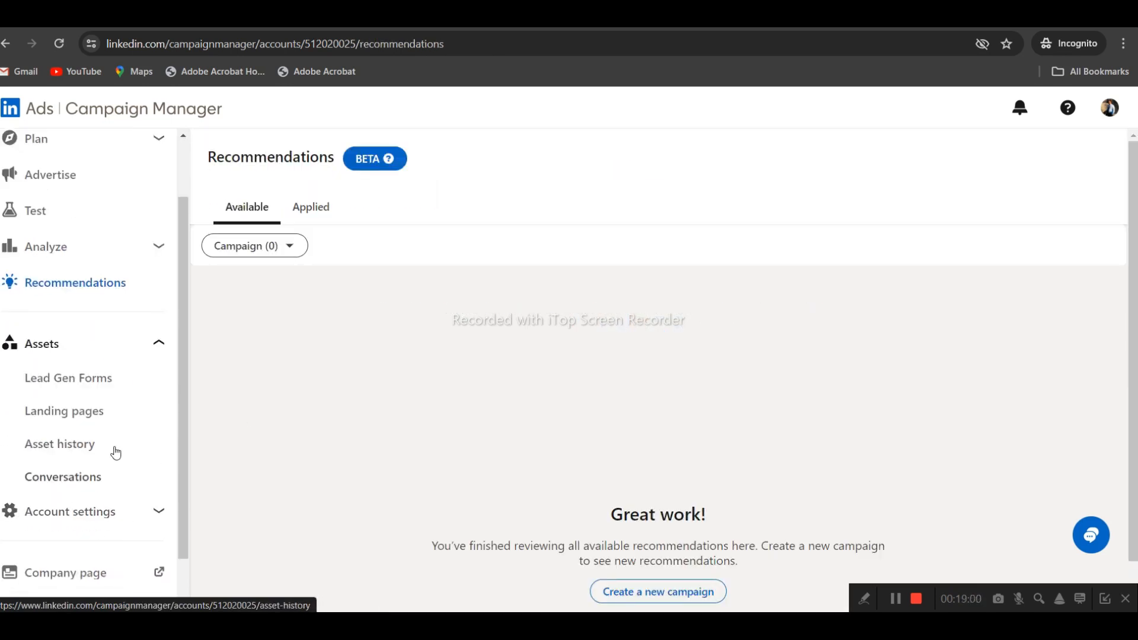
{"action": "scroll", "coordinate": [116, 454], "scroll_direction": "down", "scroll_amount": 1}
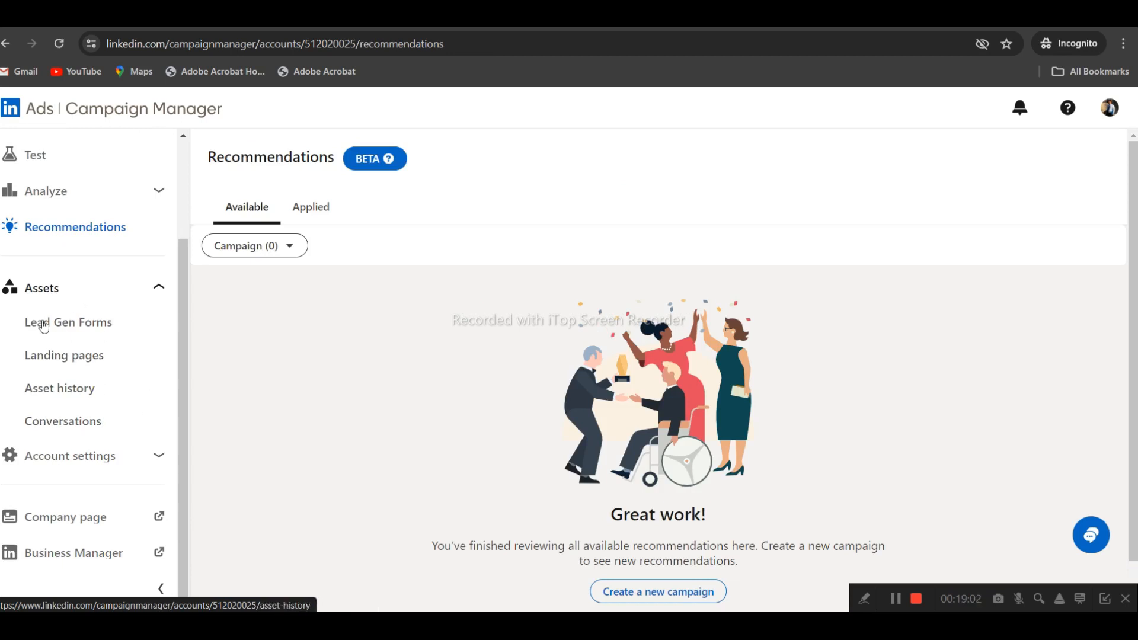
{"action": "left_click", "coordinate": [113, 459]}
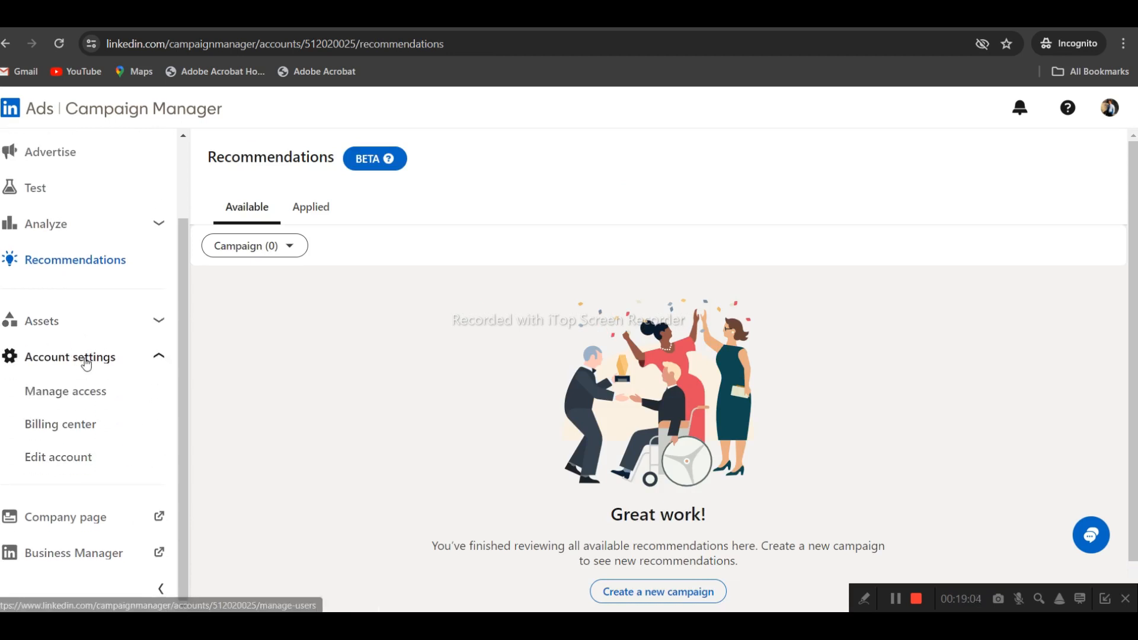
- Open the Manage access page under Account settings and dismiss the loading panel and AVG AntiTrack notification covering it
{"action": "left_click", "coordinate": [77, 399]}
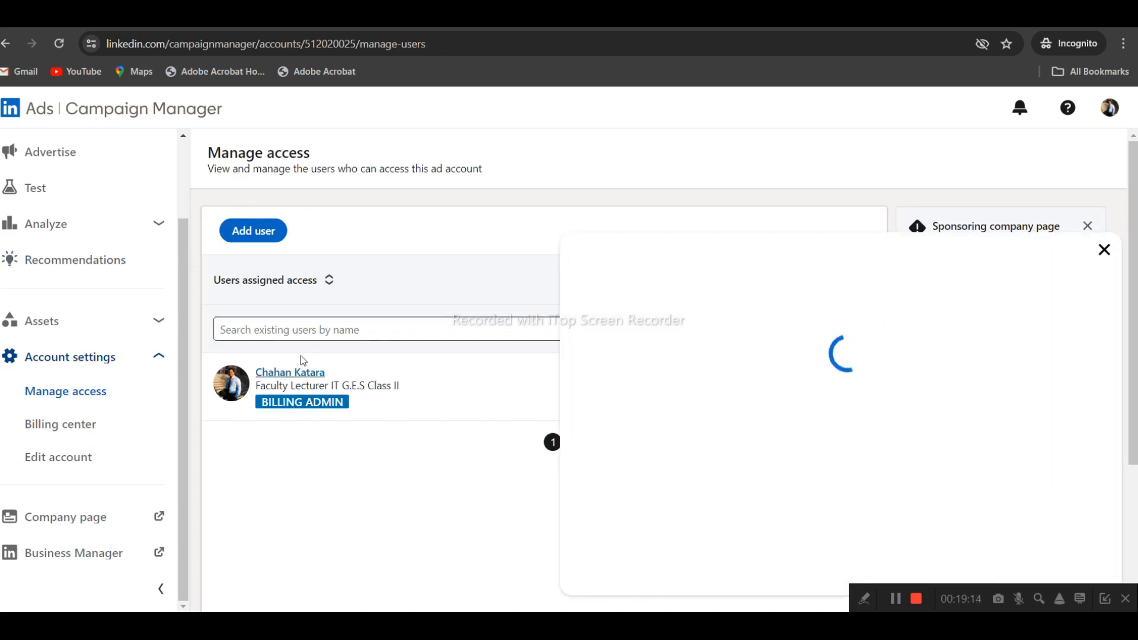
{"action": "left_click", "coordinate": [1103, 249]}
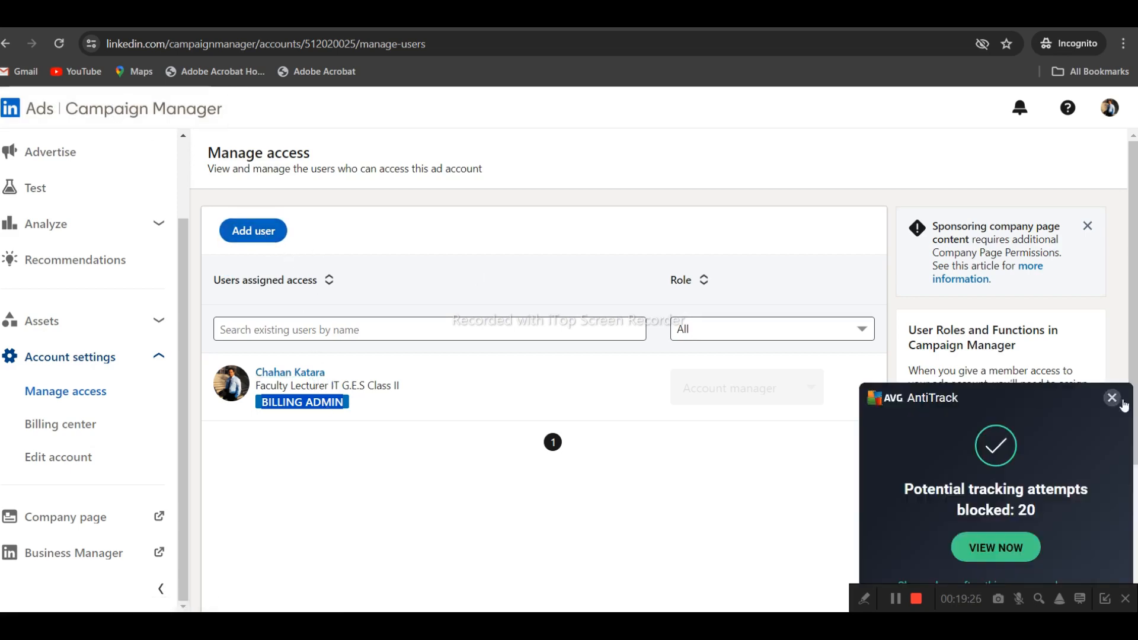
{"action": "left_click", "coordinate": [1112, 397]}
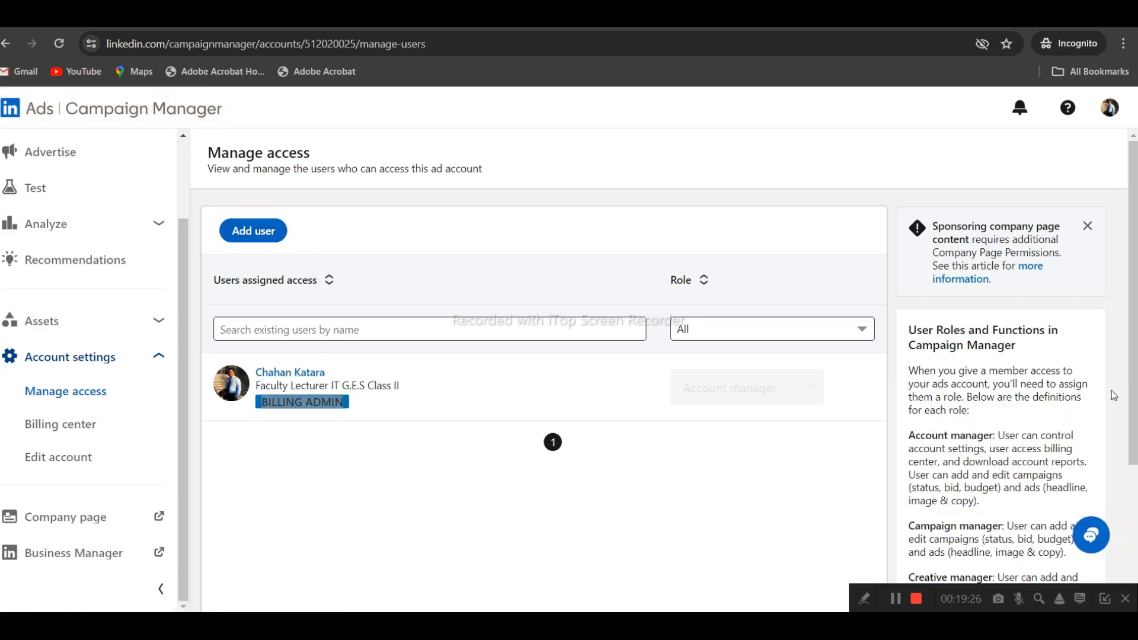
- Look through the role filter options and the assigned users on the Manage access page
{"action": "left_click", "coordinate": [275, 236]}
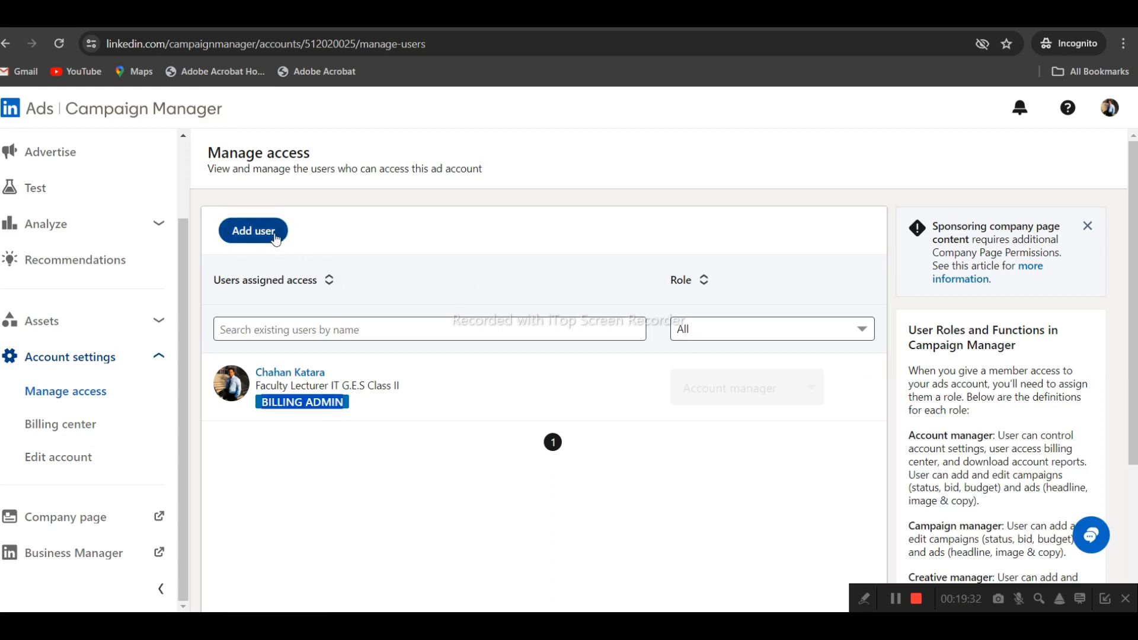
{"action": "left_click", "coordinate": [760, 329]}
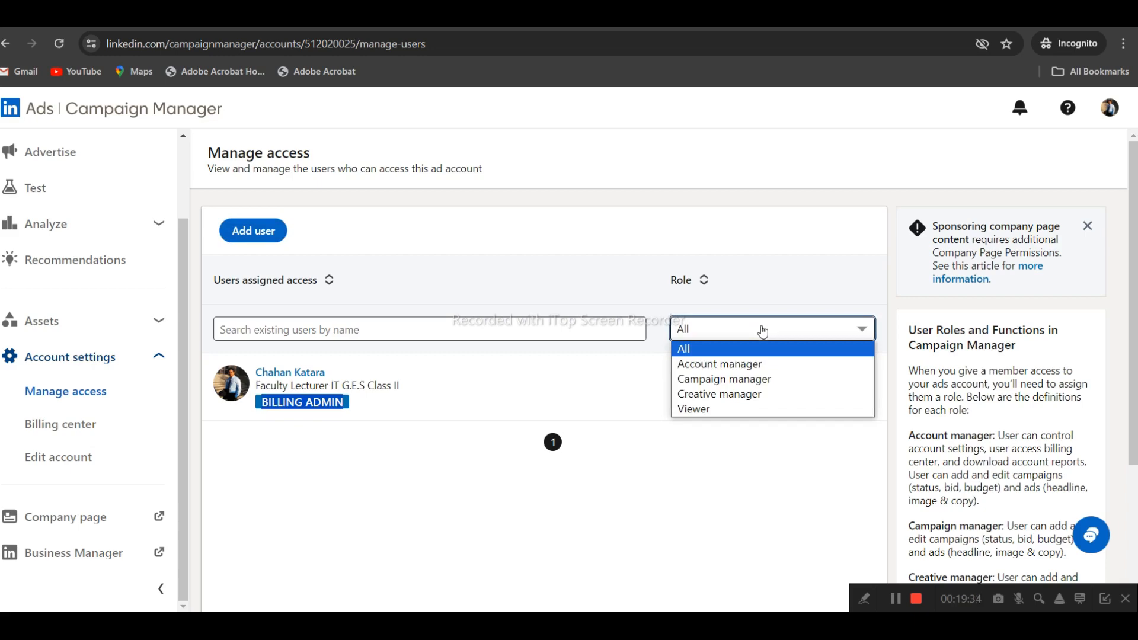
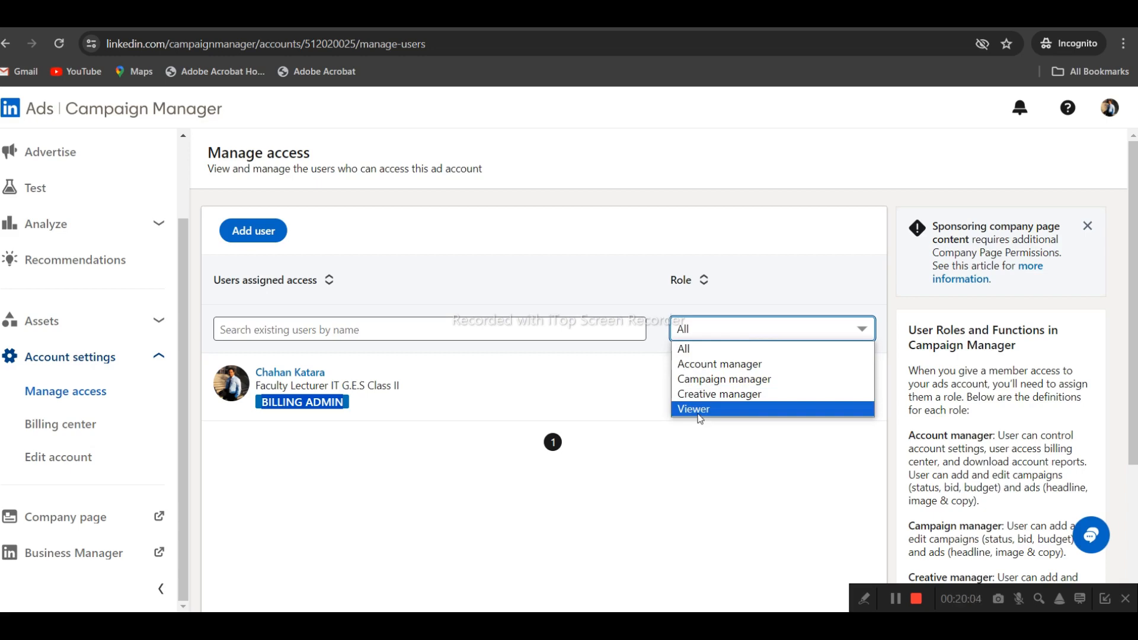
{"action": "left_click", "coordinate": [502, 497]}
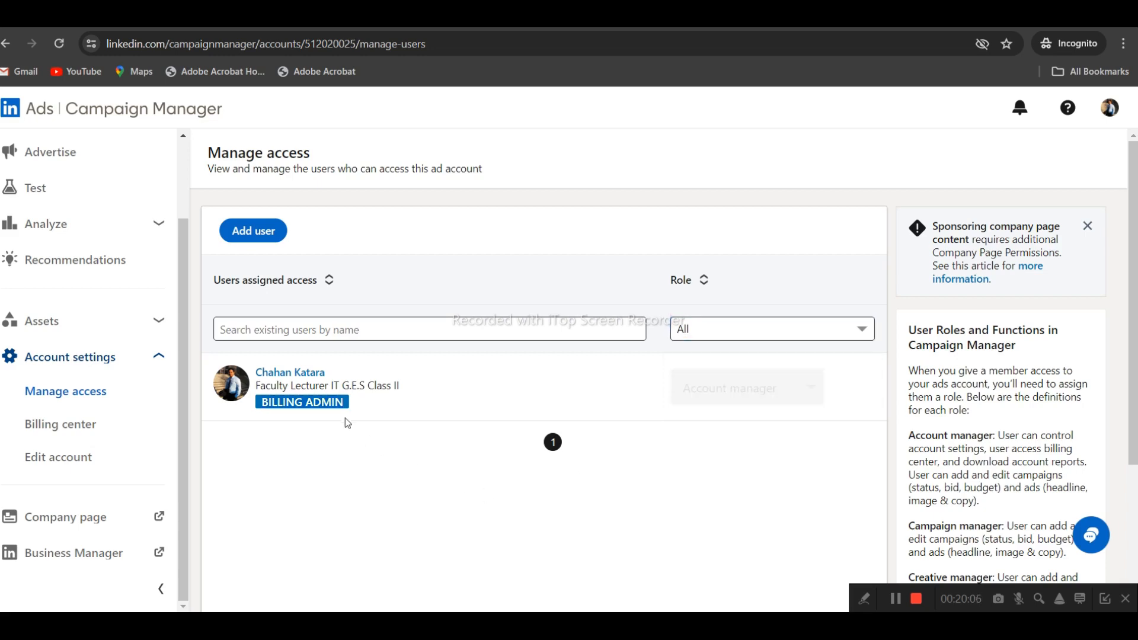
{"action": "scroll", "coordinate": [345, 418], "scroll_direction": "down", "scroll_amount": 2}
{"action": "scroll", "coordinate": [278, 373], "scroll_direction": "up", "scroll_amount": 1}
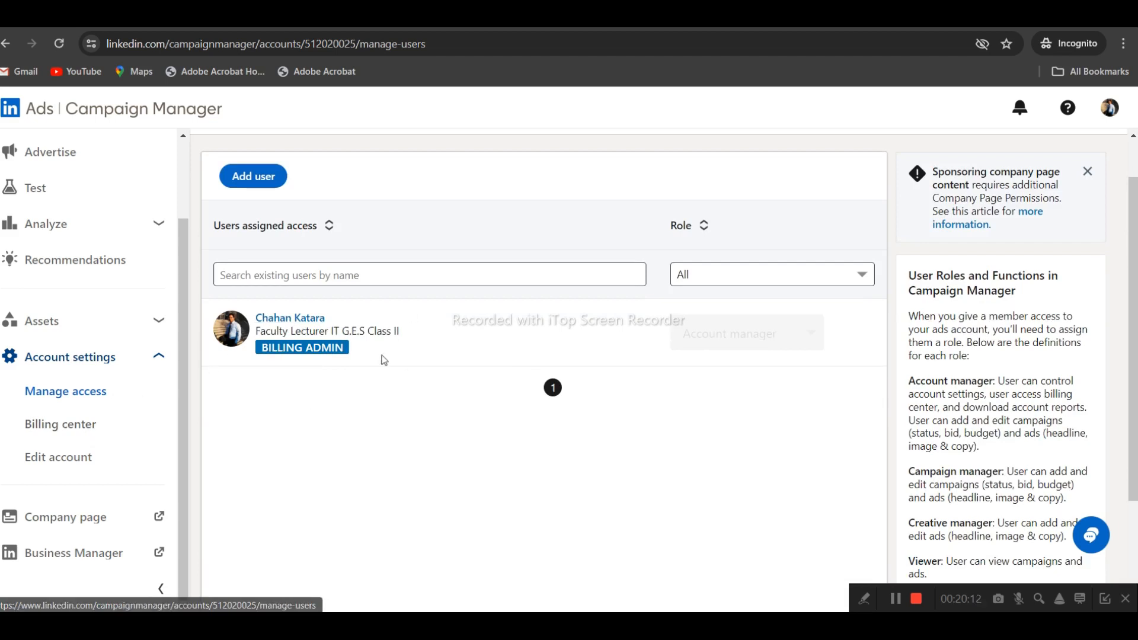
{"action": "scroll", "coordinate": [381, 356], "scroll_direction": "up", "scroll_amount": 1}
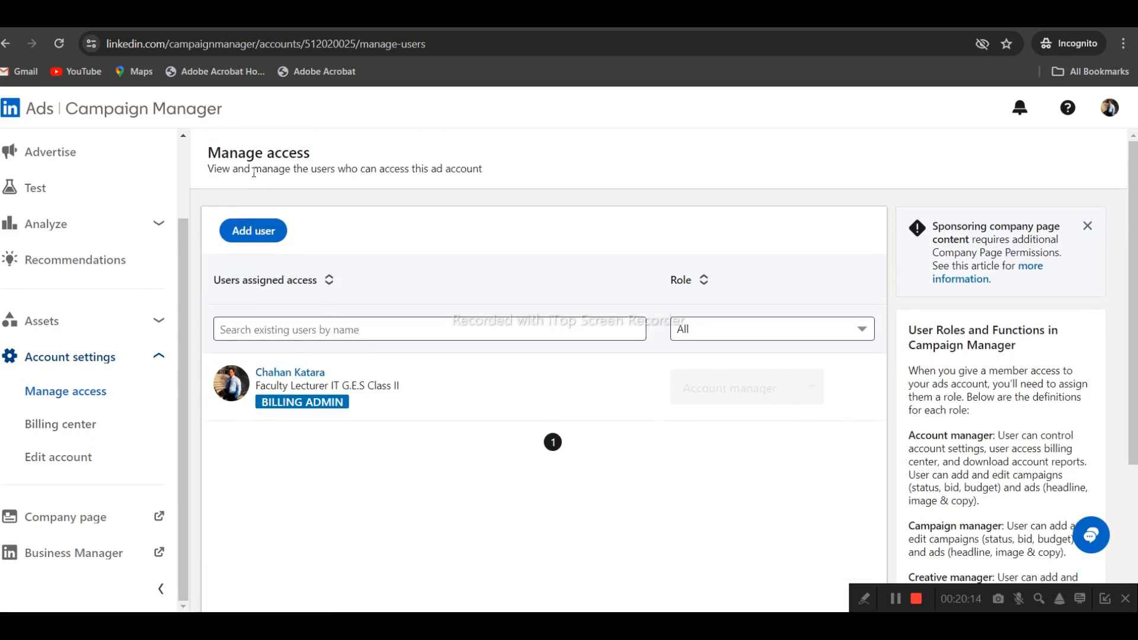
- Open the Billing center and read the Payment method section's note about adding a credit card
{"action": "left_click", "coordinate": [93, 432]}
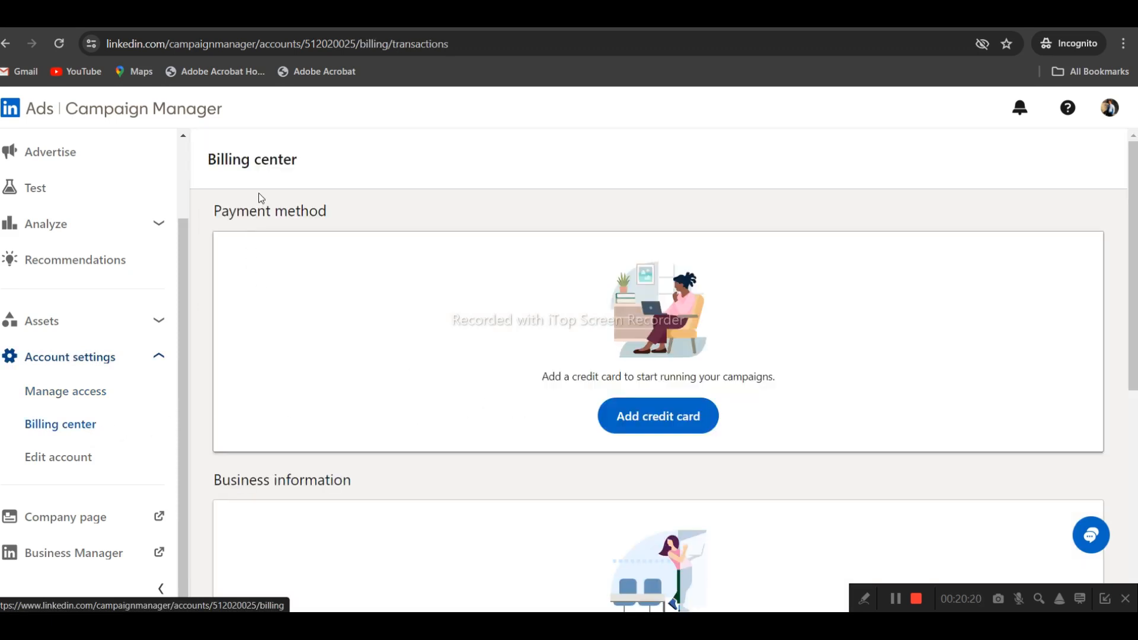
{"action": "scroll", "coordinate": [403, 317], "scroll_direction": "down", "scroll_amount": 6}
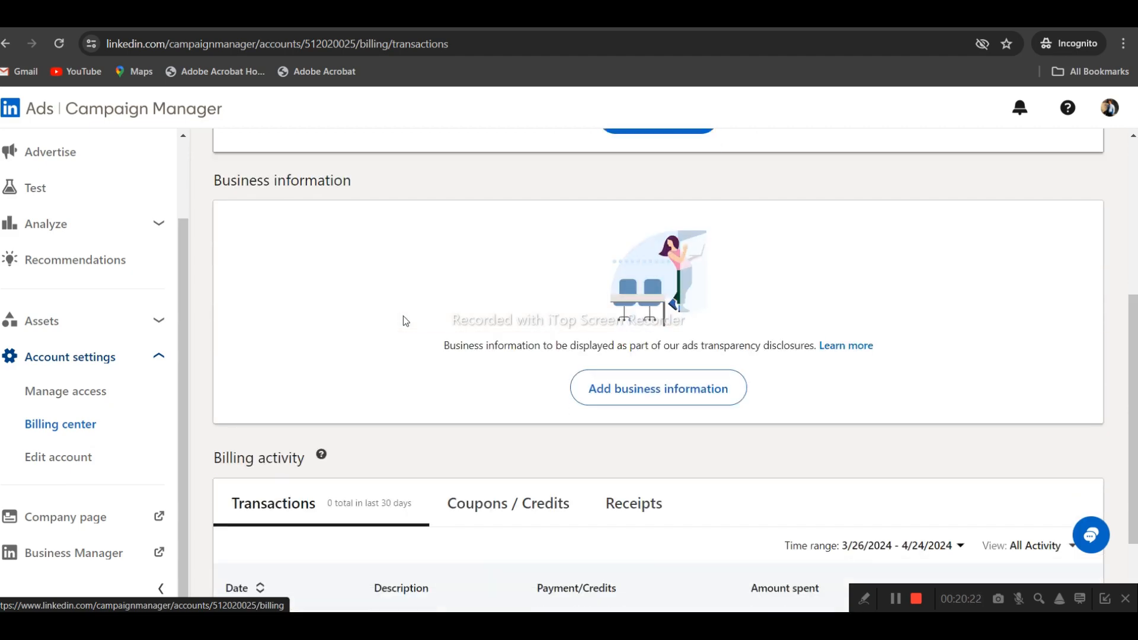
{"action": "scroll", "coordinate": [404, 317], "scroll_direction": "up", "scroll_amount": 6}
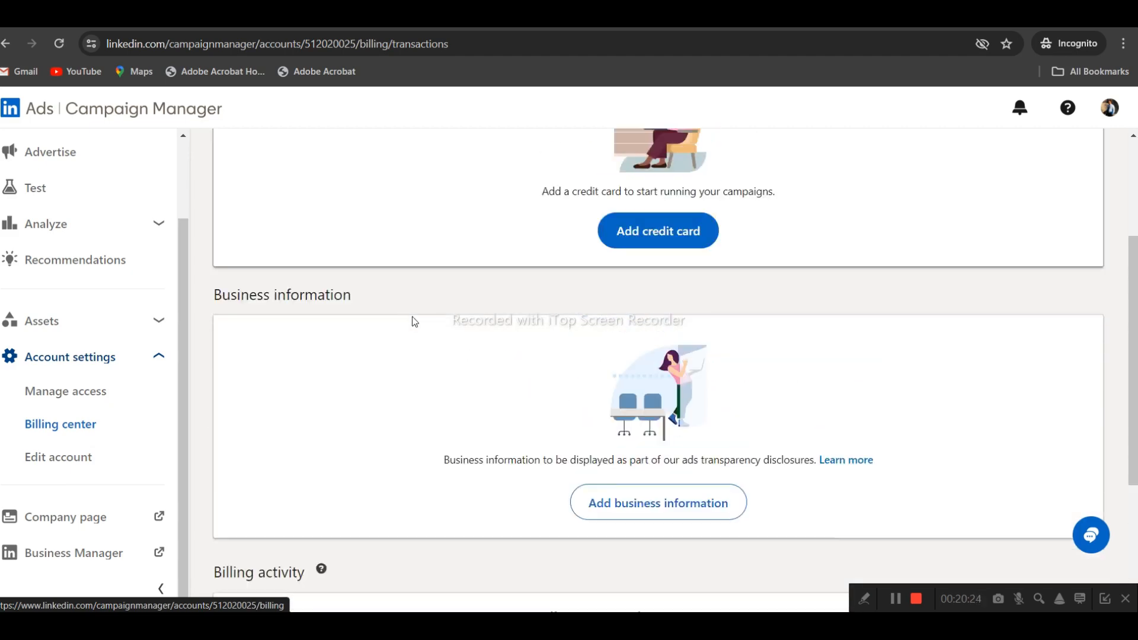
{"action": "left_click_drag", "start_coordinate": [548, 378], "coordinate": [801, 371]}
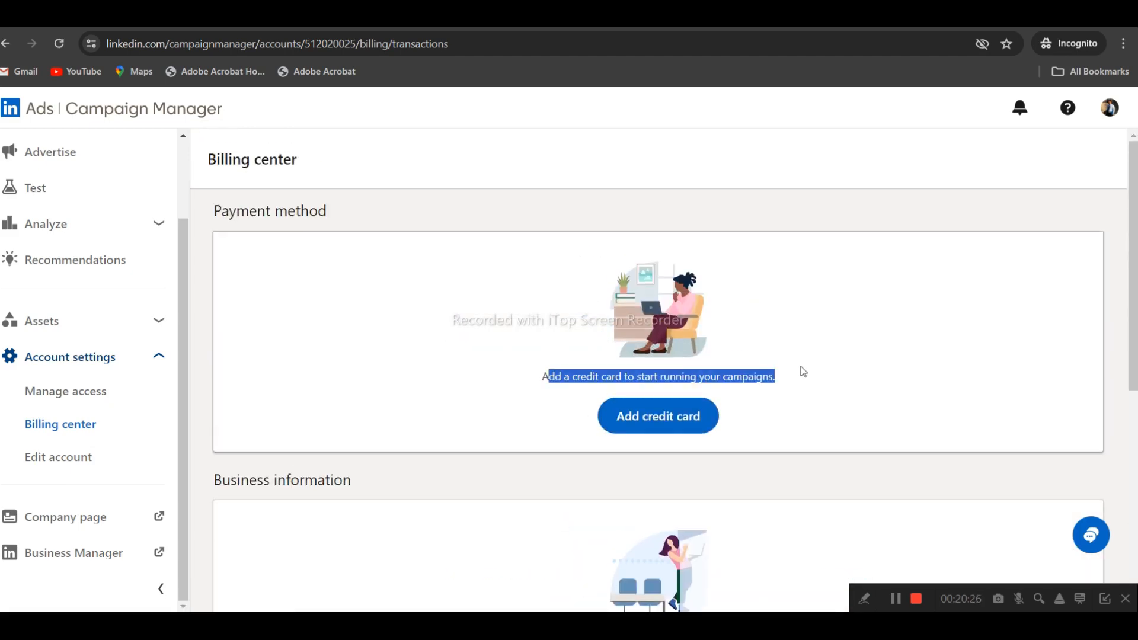
{"action": "double_click", "coordinate": [730, 376]}
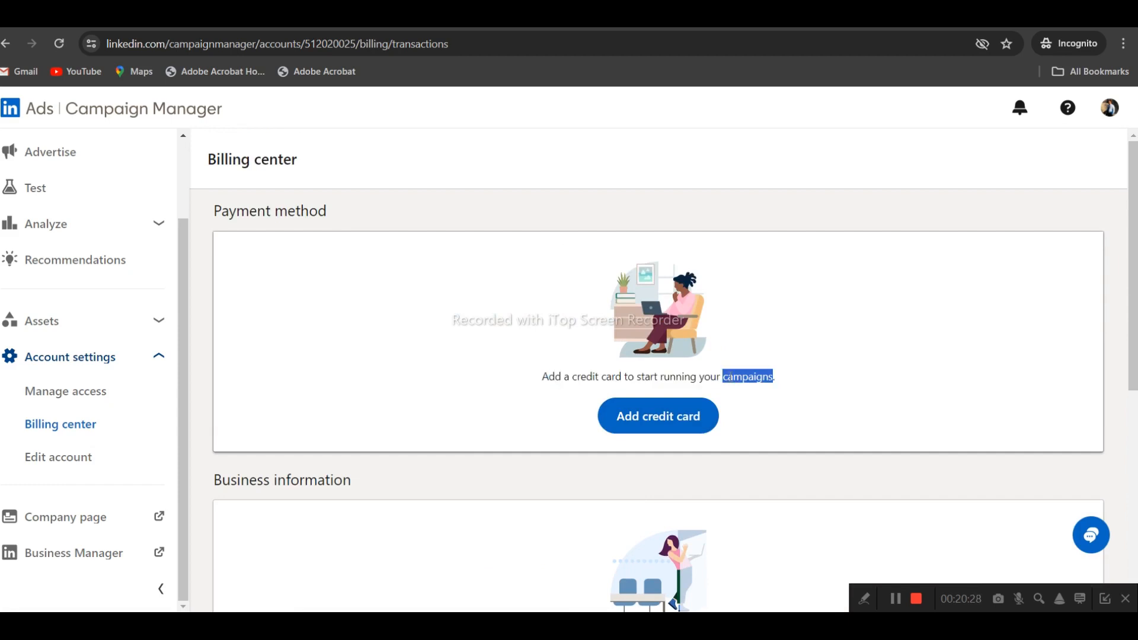
{"action": "triple_click", "coordinate": [728, 377]}
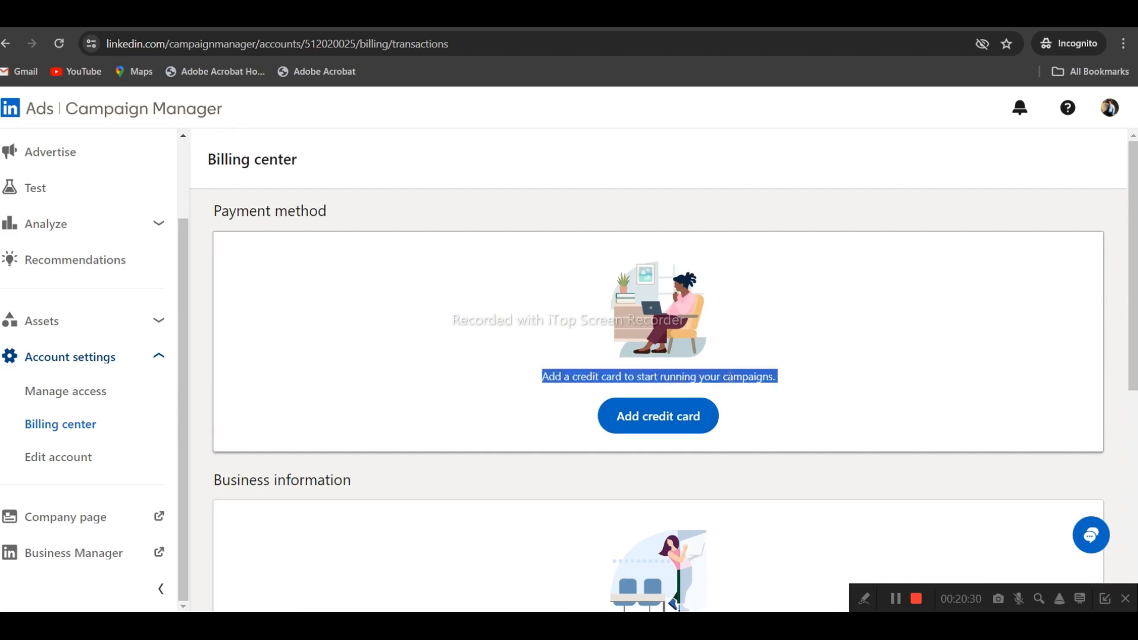
- Look over the Business information section and the Transactions and Coupons / Credits views of Billing activity
{"action": "scroll", "coordinate": [730, 377], "scroll_direction": "down", "scroll_amount": 3}
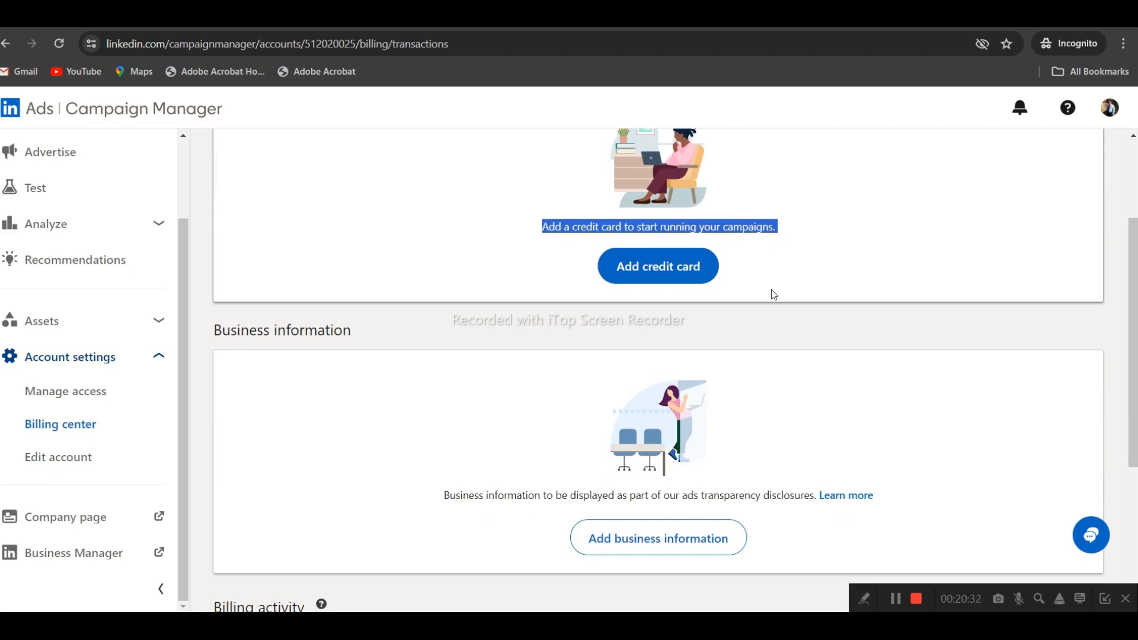
{"action": "scroll", "coordinate": [773, 293], "scroll_direction": "down", "scroll_amount": 2}
{"action": "scroll", "coordinate": [628, 425], "scroll_direction": "down", "scroll_amount": 2}
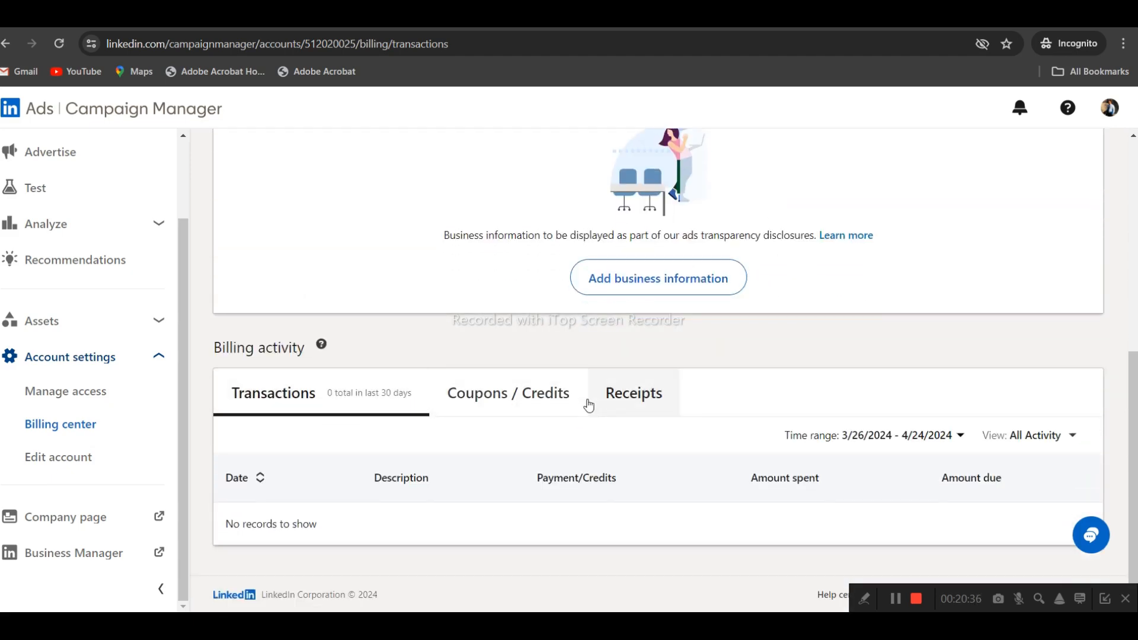
{"action": "left_click", "coordinate": [563, 399]}
{"action": "scroll", "coordinate": [505, 434], "scroll_direction": "down", "scroll_amount": 1}
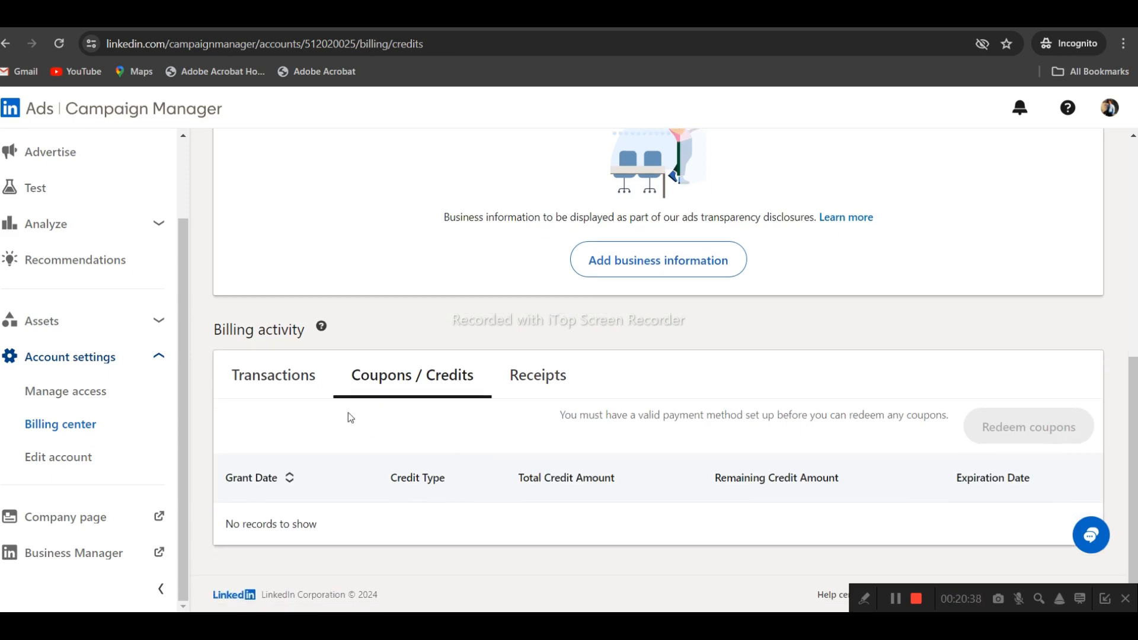
{"action": "left_click", "coordinate": [295, 378]}
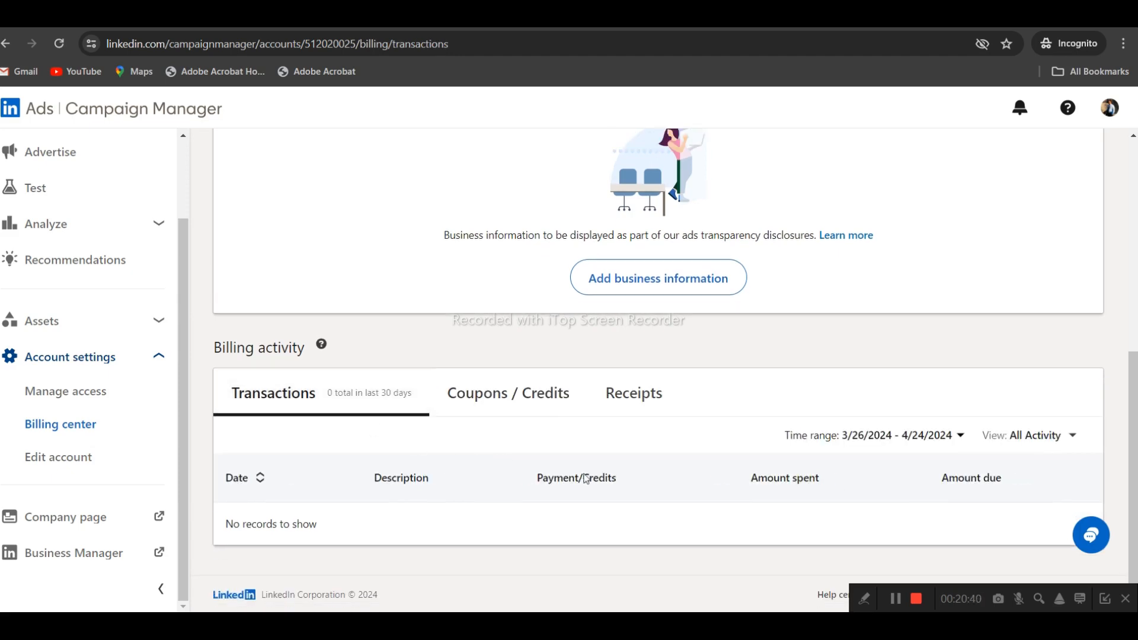
{"action": "scroll", "coordinate": [585, 486], "scroll_direction": "up", "scroll_amount": 7}
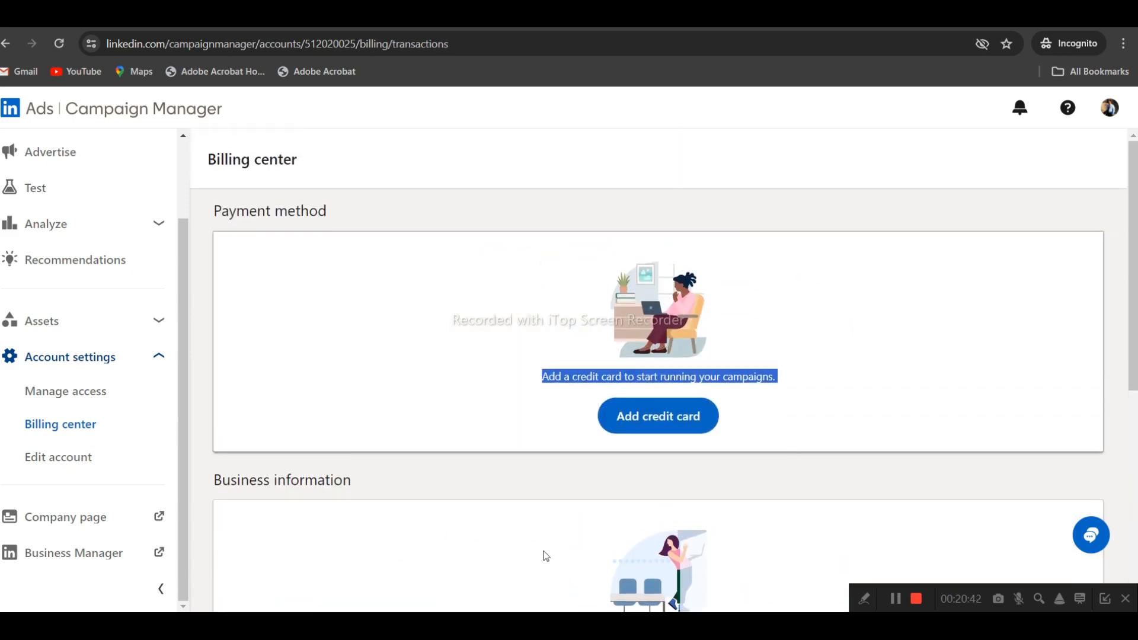
{"action": "scroll", "coordinate": [432, 475], "scroll_direction": "down", "scroll_amount": 6}
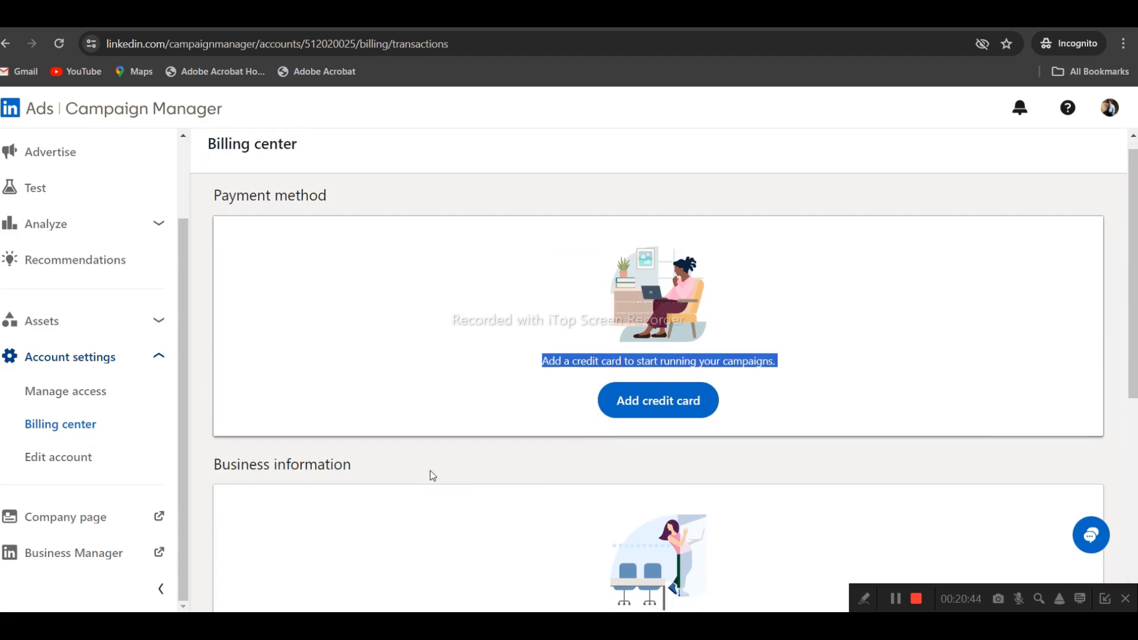
- View the Edit account page with the ad account's name, currency and associated LinkedIn Page
{"action": "left_click", "coordinate": [58, 457]}
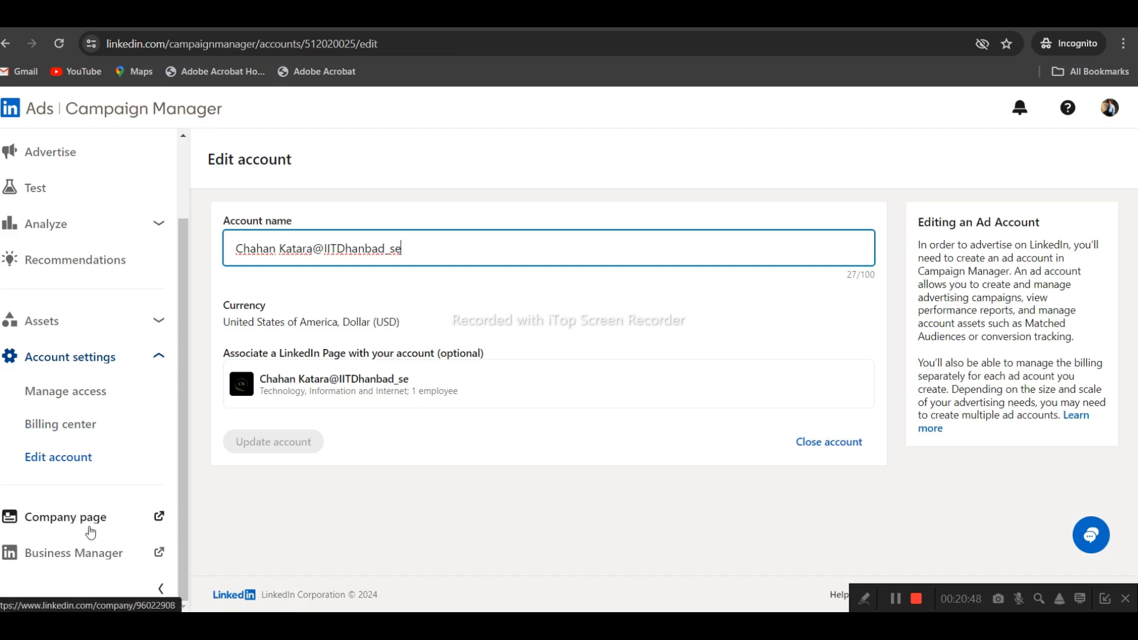
{"action": "scroll", "coordinate": [122, 337], "scroll_direction": "up", "scroll_amount": 2}
{"action": "scroll", "coordinate": [134, 375], "scroll_direction": "down", "scroll_amount": 2}
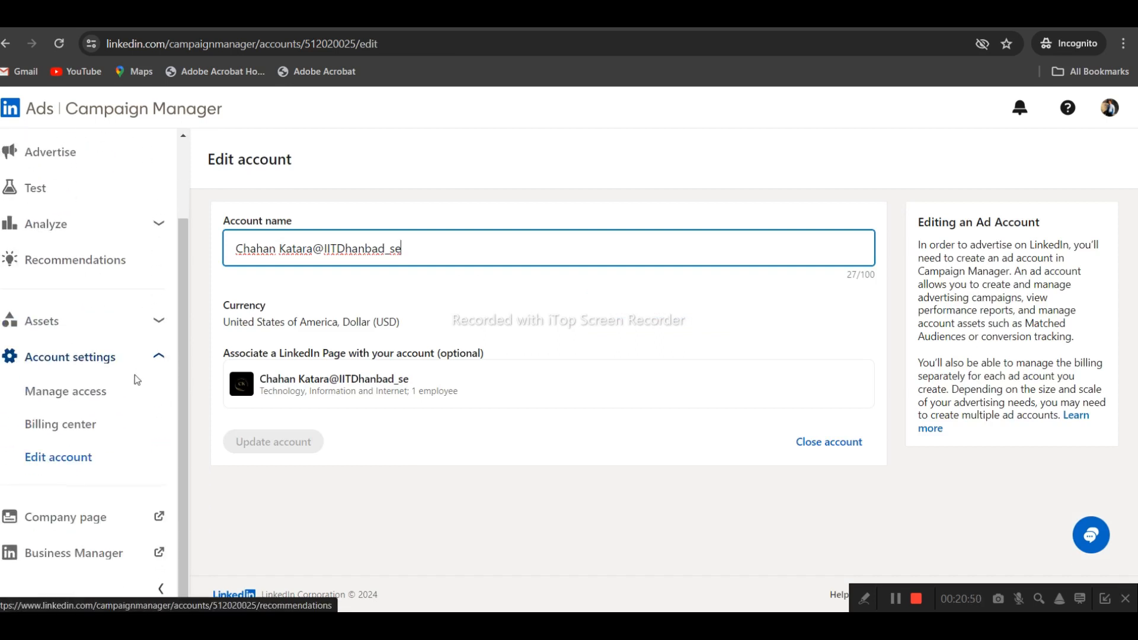
- Open the linked company page, look over its admin feed, and return to Campaign Manager
{"action": "left_click", "coordinate": [95, 520]}
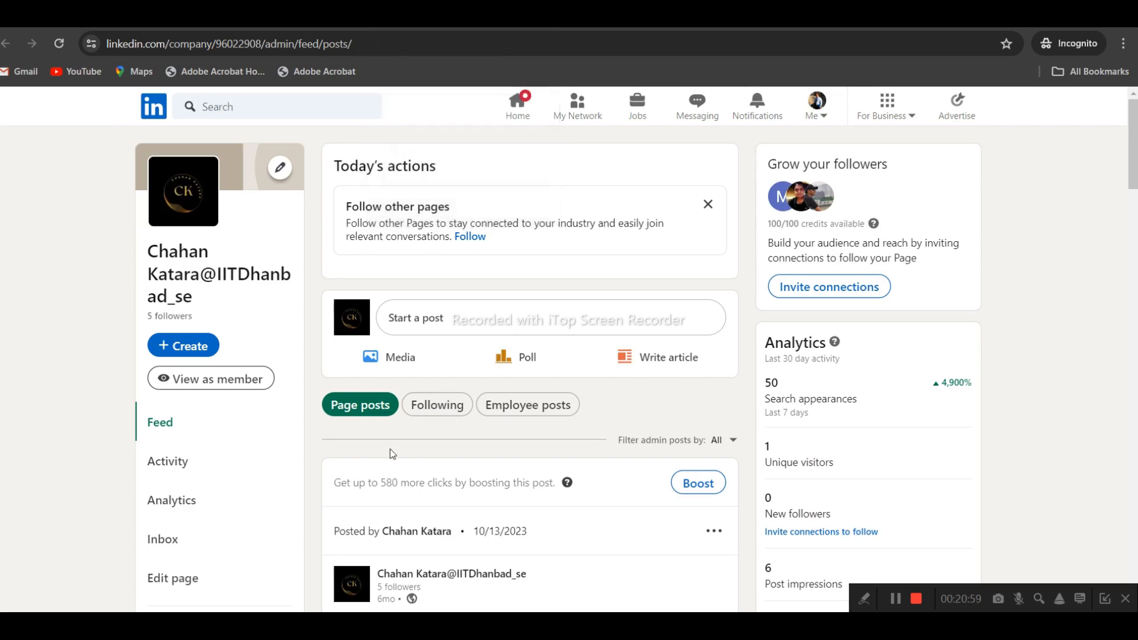
{"action": "scroll", "coordinate": [390, 449], "scroll_direction": "down", "scroll_amount": 3}
{"action": "left_click", "coordinate": [468, 22]}
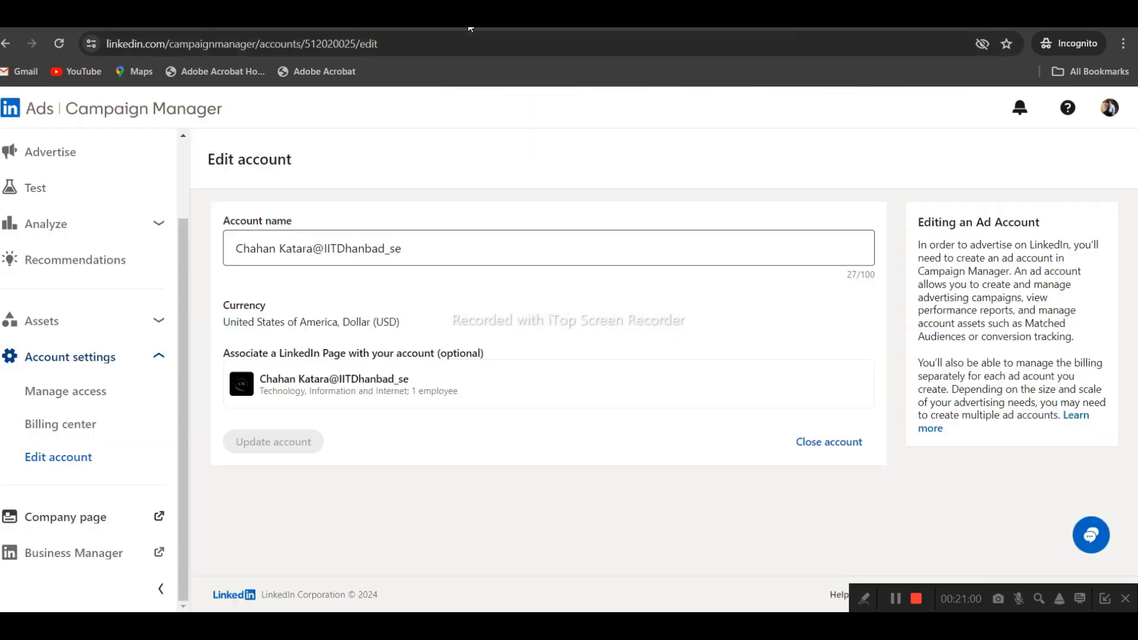
- Open the Business Manager page and look over its introduction and option to create a Business Manager
{"action": "left_click", "coordinate": [131, 555]}
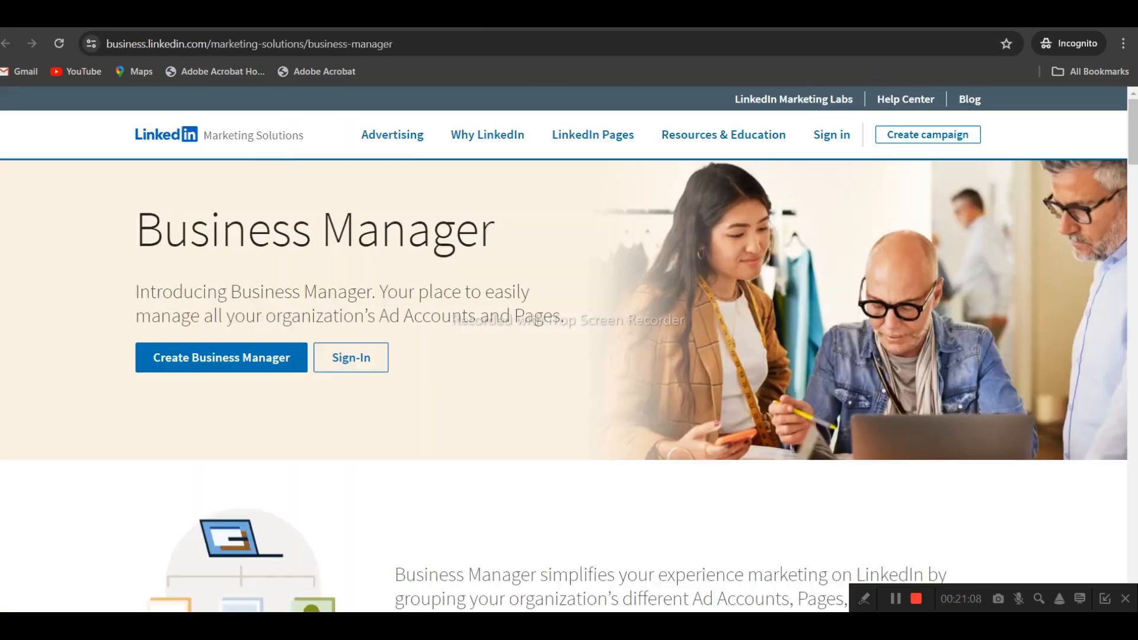
{"action": "left_click", "coordinate": [196, 357]}
{"action": "scroll", "coordinate": [220, 243], "scroll_direction": "down", "scroll_amount": 1}
{"action": "scroll", "coordinate": [198, 300], "scroll_direction": "up", "scroll_amount": 1}
{"action": "scroll", "coordinate": [315, 322], "scroll_direction": "down", "scroll_amount": 4}
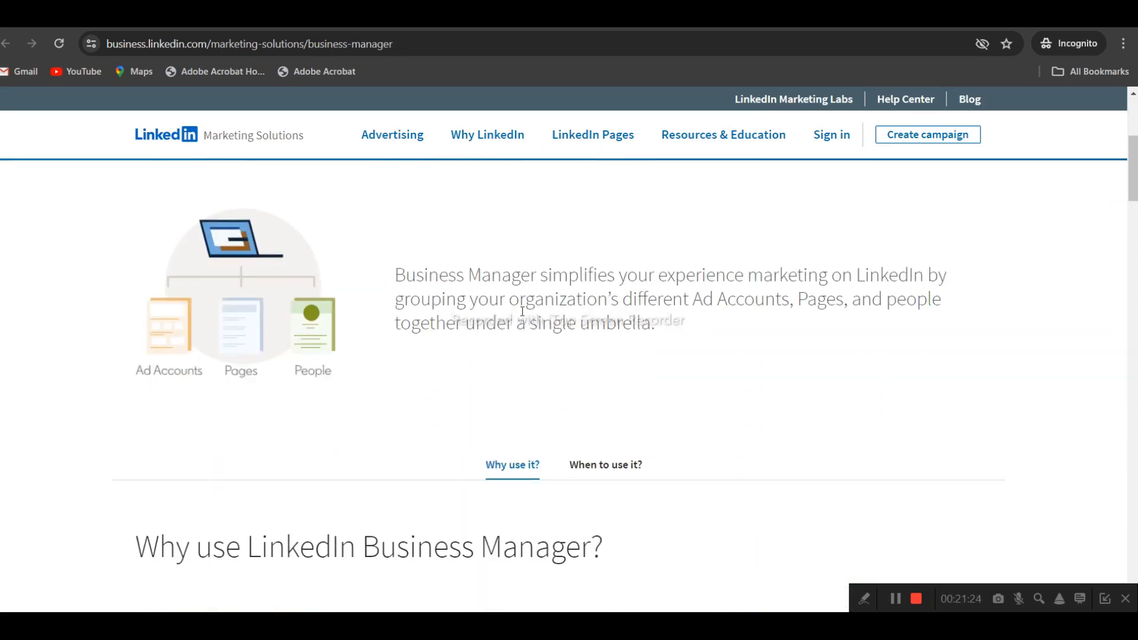
- Read how Business Manager groups an organization's Ad Accounts, Pages and people under a single umbrella
{"action": "left_click_drag", "start_coordinate": [508, 276], "coordinate": [858, 297]}
{"action": "left_click", "coordinate": [858, 295]}
{"action": "scroll", "coordinate": [567, 308], "scroll_direction": "up", "scroll_amount": 3}
{"action": "left_click_drag", "start_coordinate": [510, 449], "coordinate": [767, 458]}
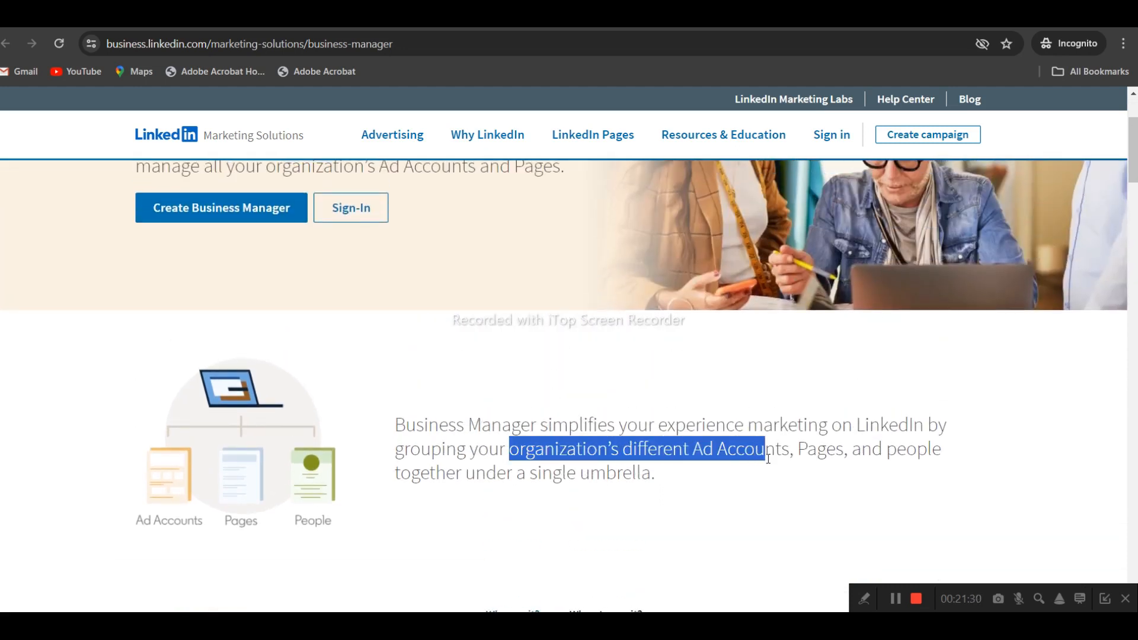
{"action": "scroll", "coordinate": [258, 481], "scroll_direction": "down", "scroll_amount": 1}
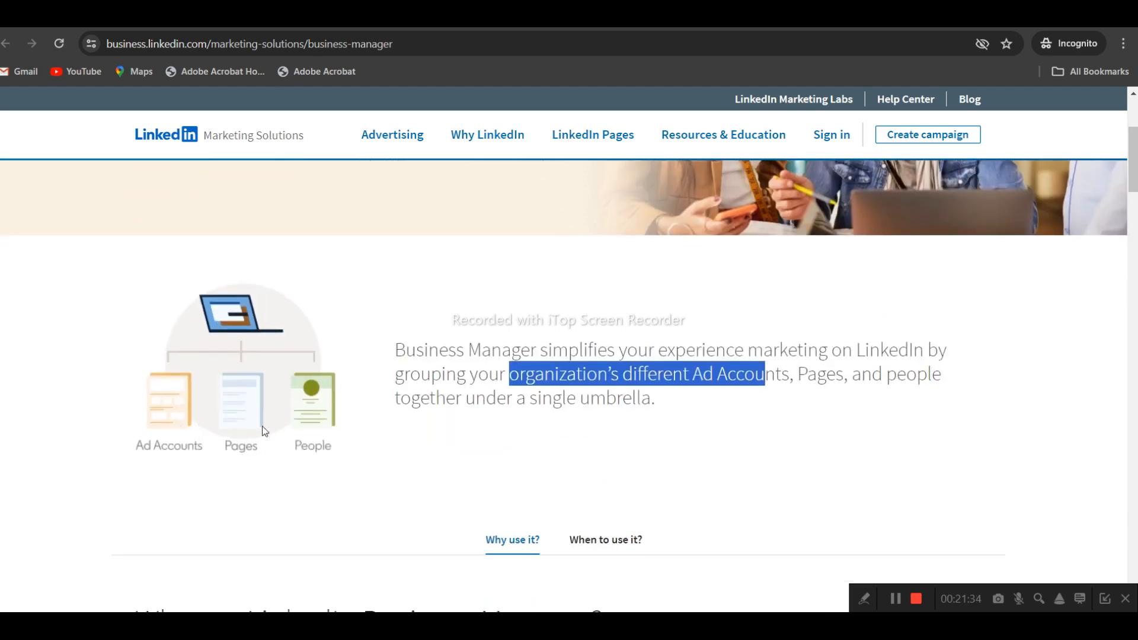
{"action": "left_click", "coordinate": [635, 397]}
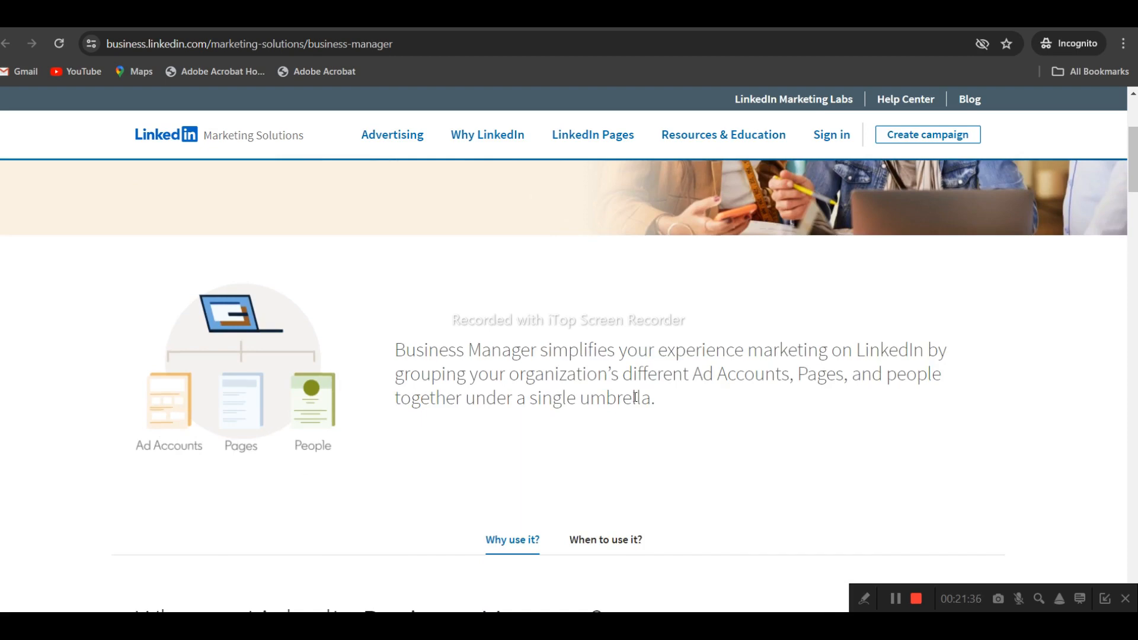
{"action": "scroll", "coordinate": [636, 397], "scroll_direction": "down", "scroll_amount": 1}
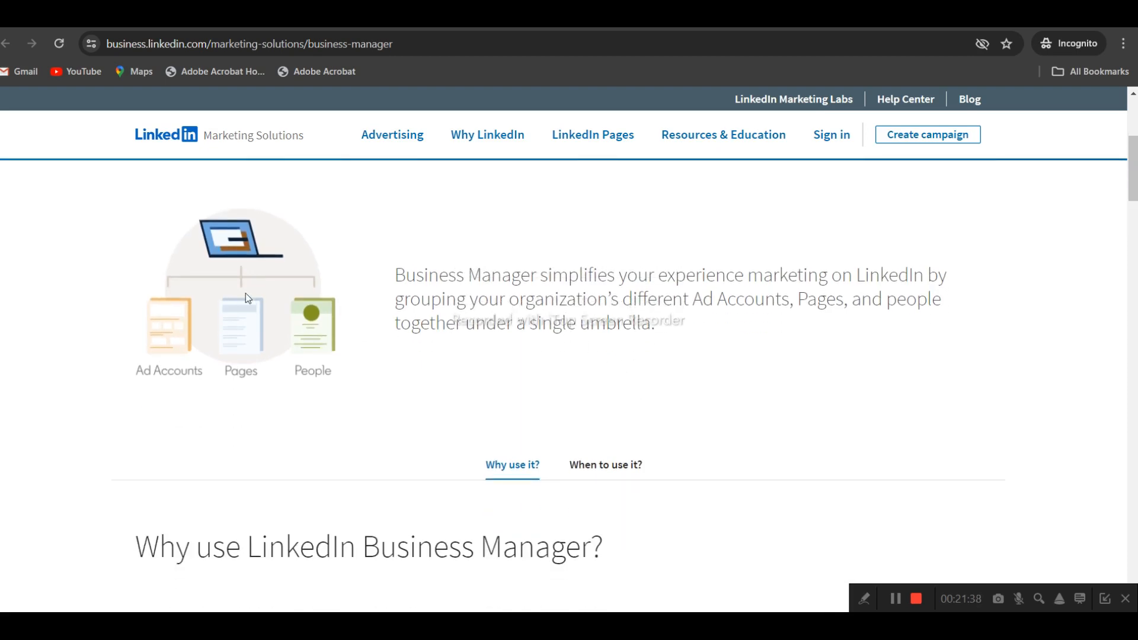
{"action": "left_click_drag", "start_coordinate": [531, 324], "coordinate": [631, 323]}
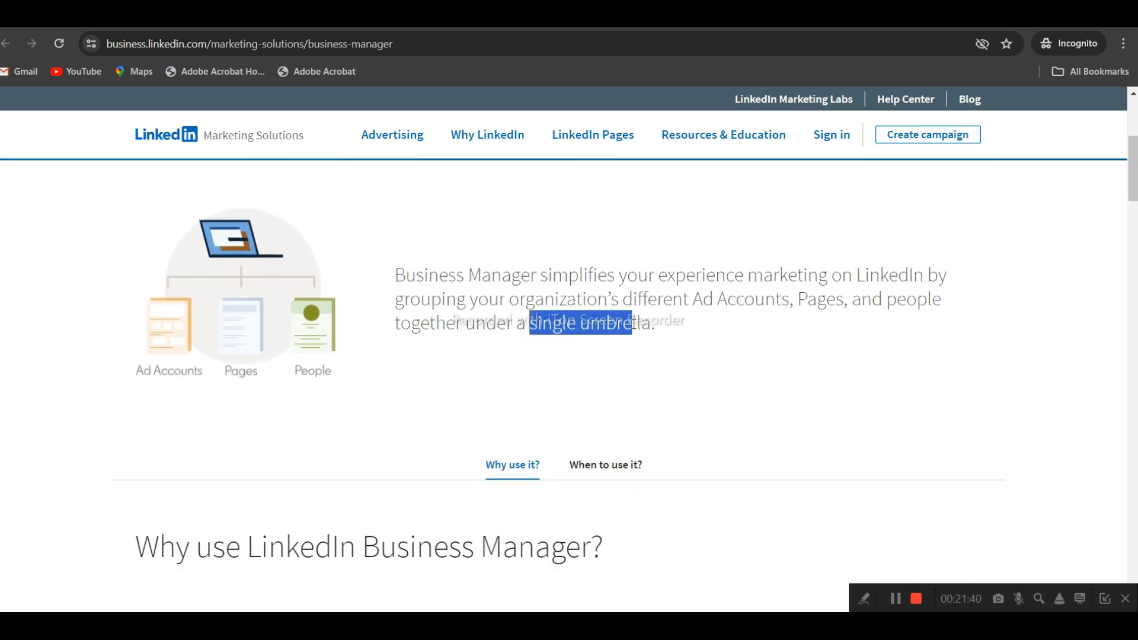
- Revisit the Business Manager heading and view the section on why to use LinkedIn Business Manager
{"action": "scroll", "coordinate": [635, 328], "scroll_direction": "up", "scroll_amount": 2}
{"action": "scroll", "coordinate": [635, 328], "scroll_direction": "up", "scroll_amount": 2}
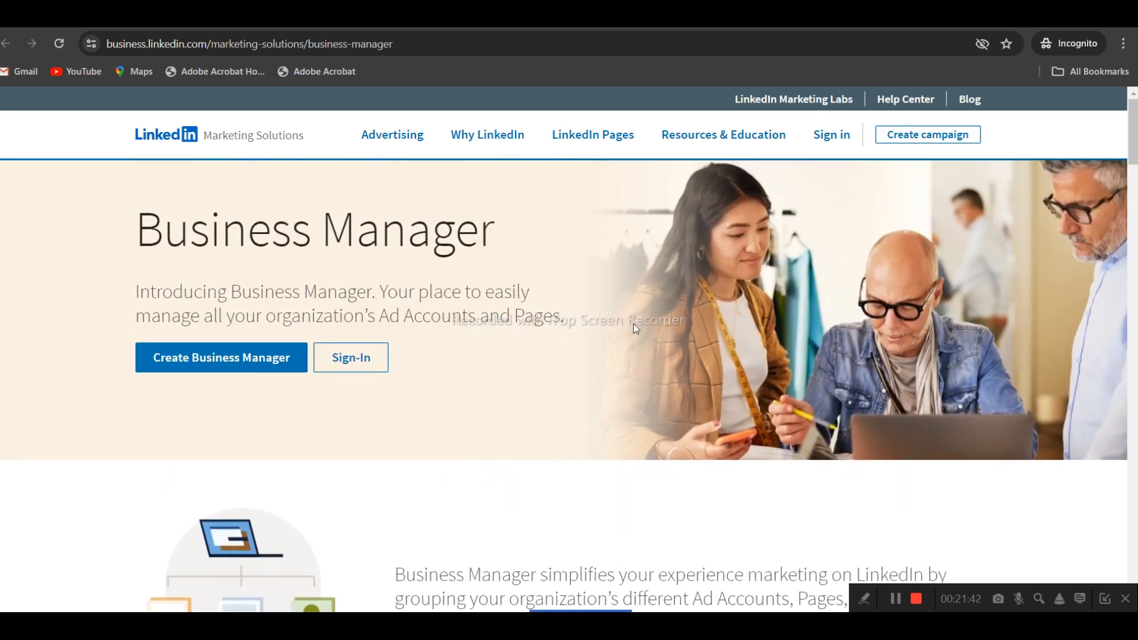
{"action": "left_click_drag", "start_coordinate": [137, 230], "coordinate": [517, 234]}
{"action": "scroll", "coordinate": [536, 297], "scroll_direction": "down", "scroll_amount": 3}
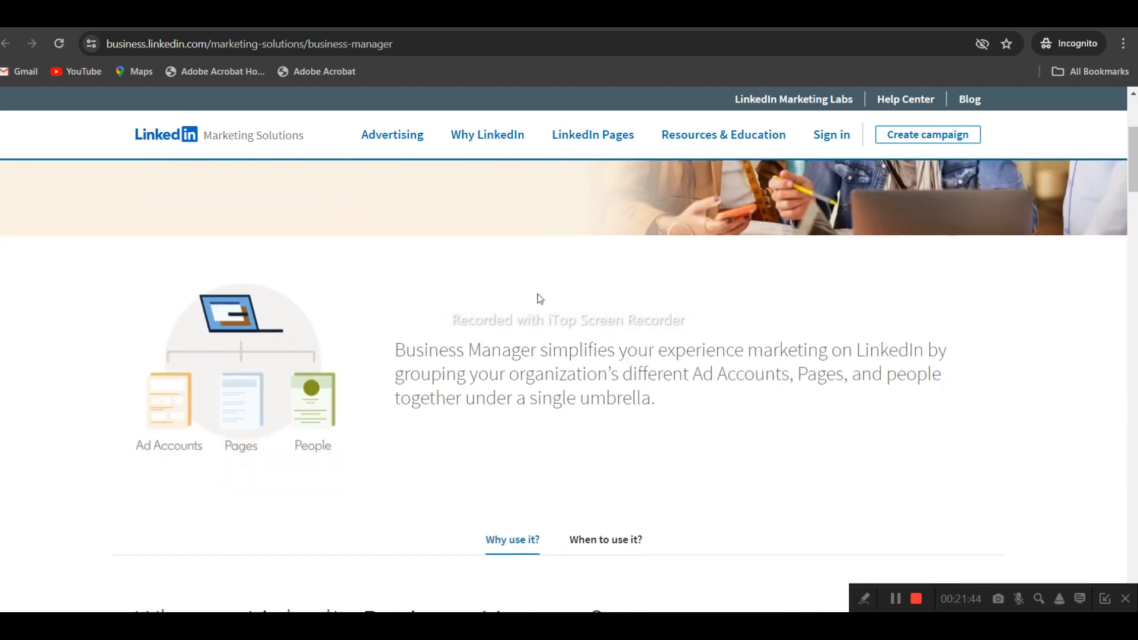
{"action": "scroll", "coordinate": [536, 296], "scroll_direction": "down", "scroll_amount": 5}
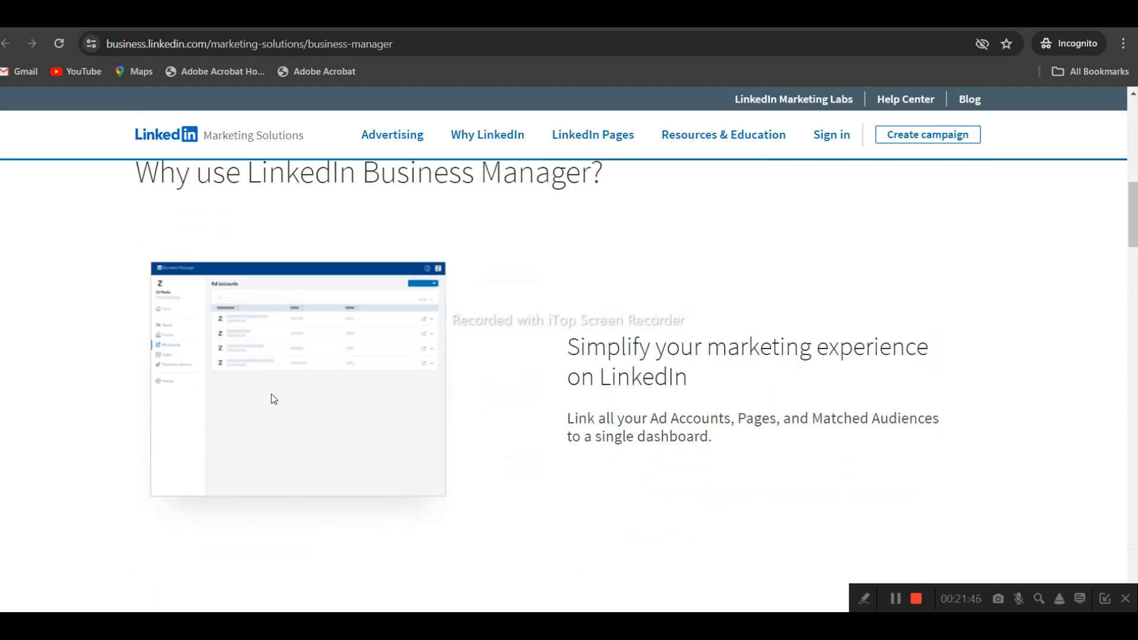
- Read how Business Manager links Ad Accounts, Pages, and Matched Audiences to a single dashboard, highlighting the description
{"action": "scroll", "coordinate": [287, 396], "scroll_direction": "up", "scroll_amount": 2}
{"action": "scroll", "coordinate": [586, 441], "scroll_direction": "down", "scroll_amount": 3}
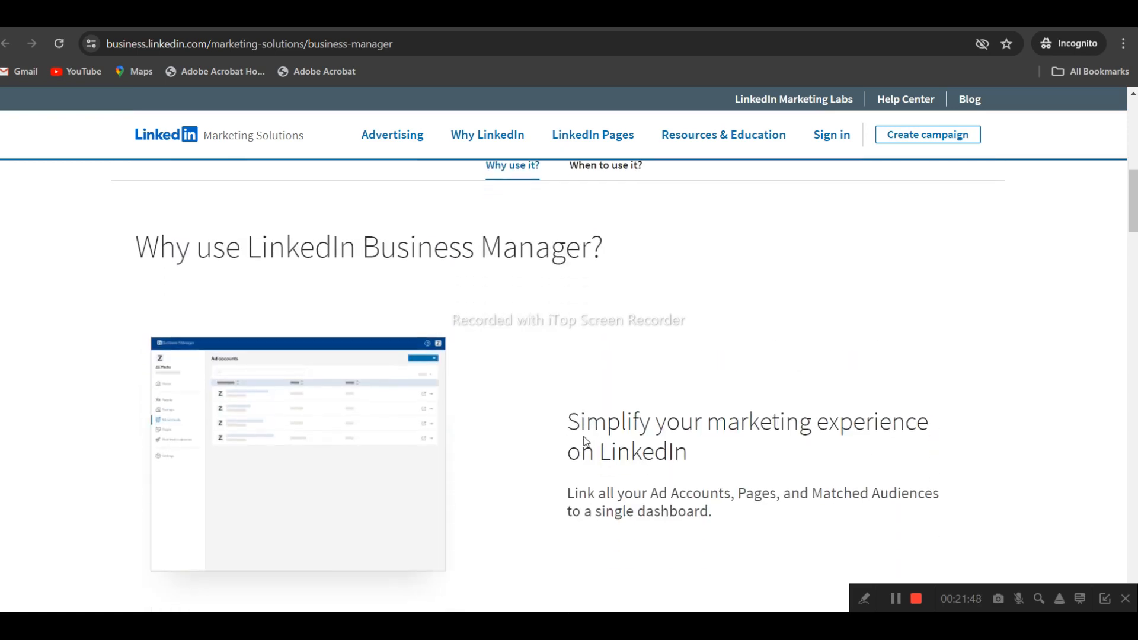
{"action": "left_click_drag", "start_coordinate": [592, 344], "coordinate": [737, 376]}
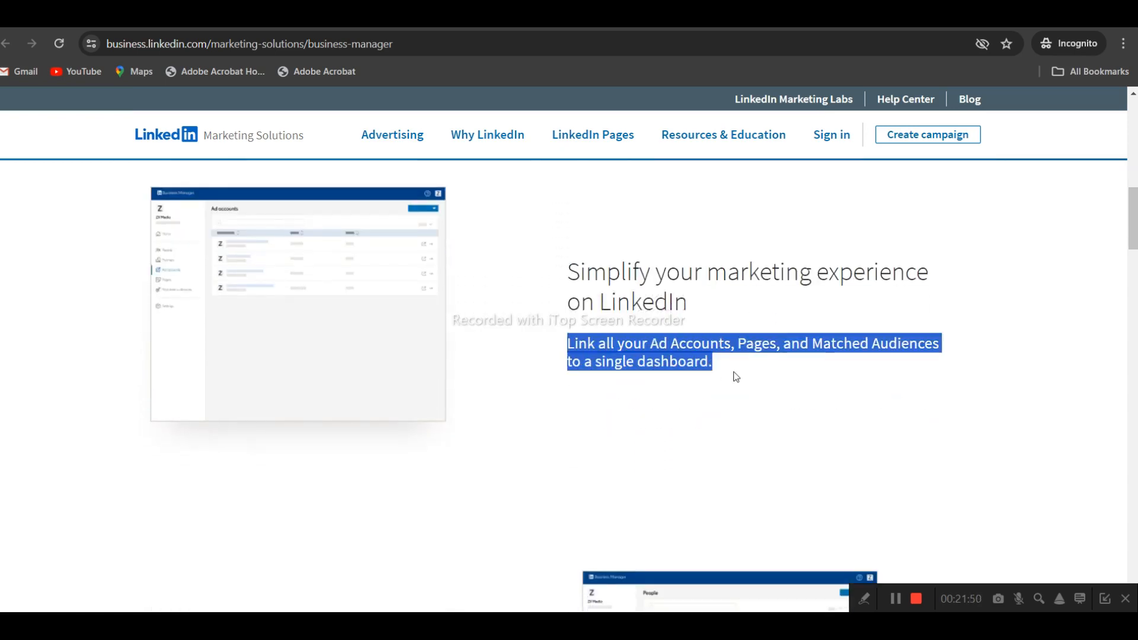
{"action": "scroll", "coordinate": [736, 375], "scroll_direction": "down", "scroll_amount": 3}
{"action": "scroll", "coordinate": [735, 374], "scroll_direction": "up", "scroll_amount": 3}
{"action": "left_click", "coordinate": [719, 368]}
{"action": "left_click_drag", "start_coordinate": [650, 343], "coordinate": [933, 343]}
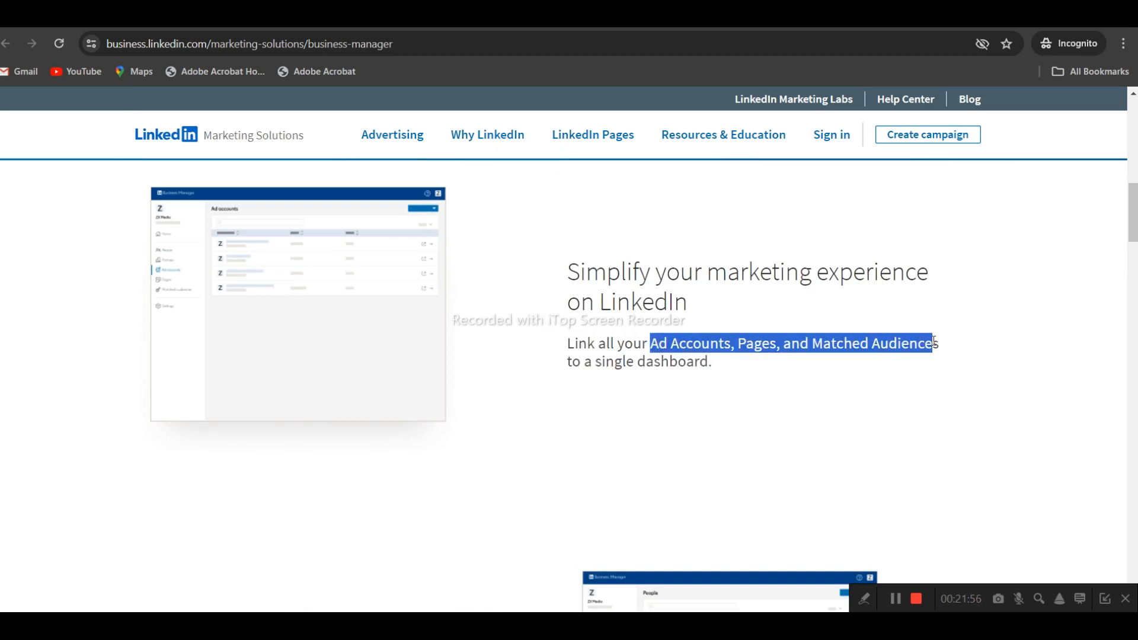
- View the section on easy and secure collaboration, and return to the Why use LinkedIn Business Manager heading
{"action": "scroll", "coordinate": [934, 344], "scroll_direction": "down", "scroll_amount": 5}
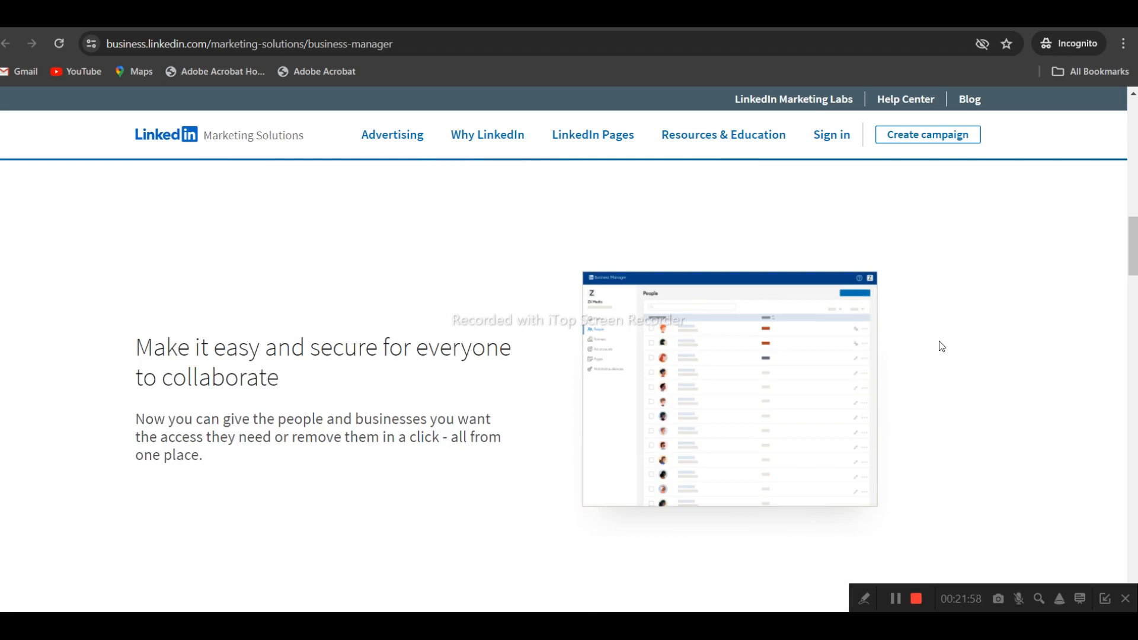
{"action": "scroll", "coordinate": [940, 345], "scroll_direction": "up", "scroll_amount": 5}
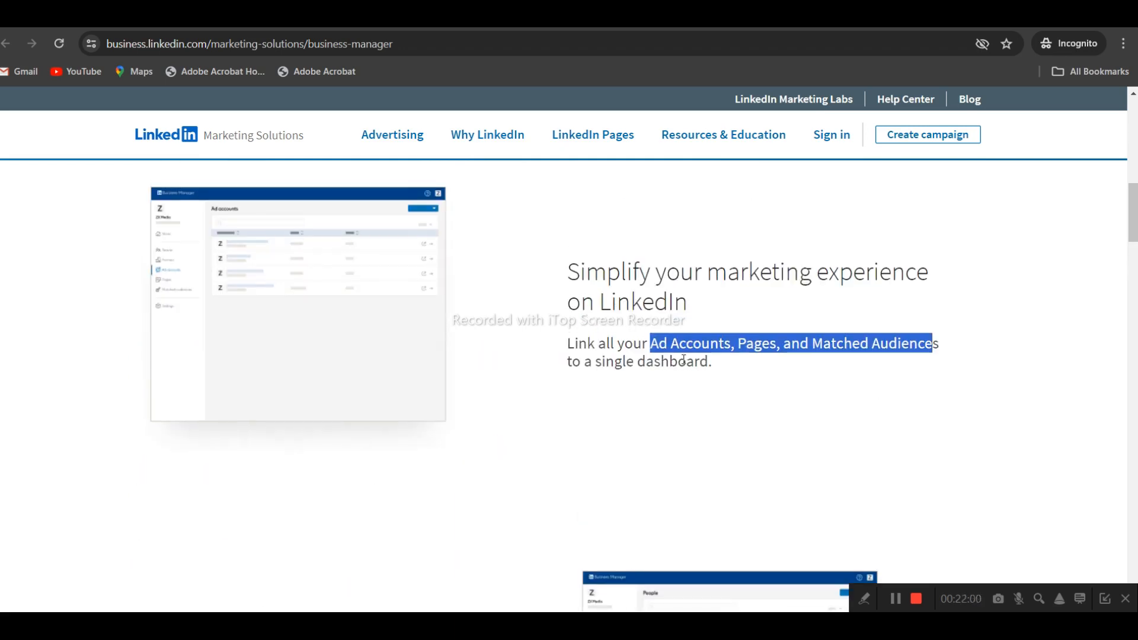
{"action": "scroll", "coordinate": [682, 357], "scroll_direction": "up", "scroll_amount": 1}
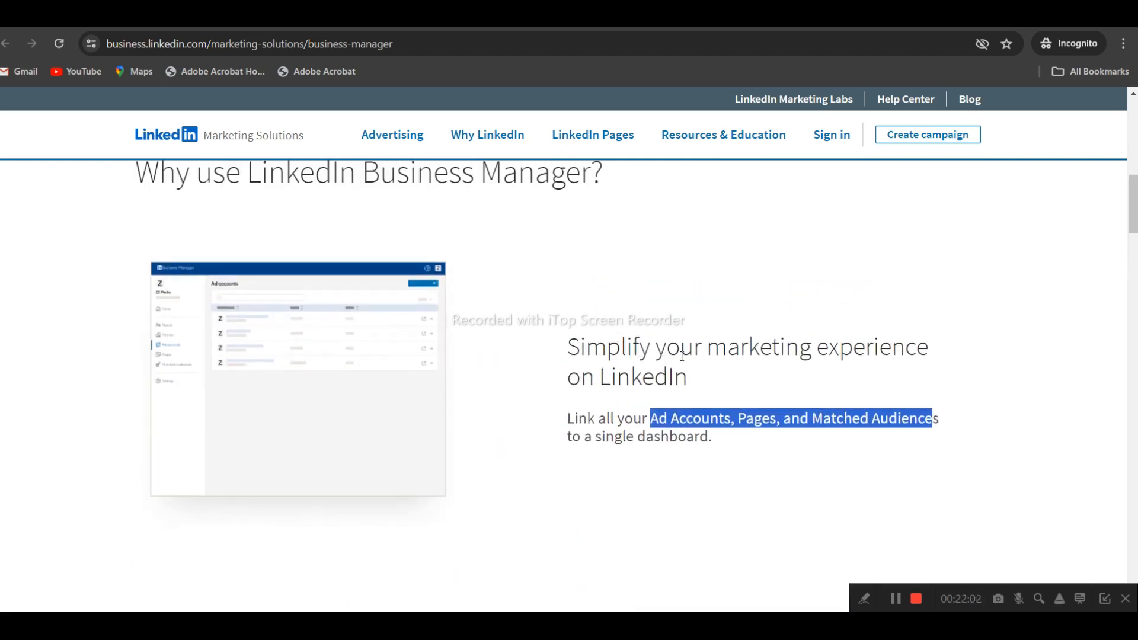
{"action": "scroll", "coordinate": [682, 356], "scroll_direction": "up", "scroll_amount": 5}
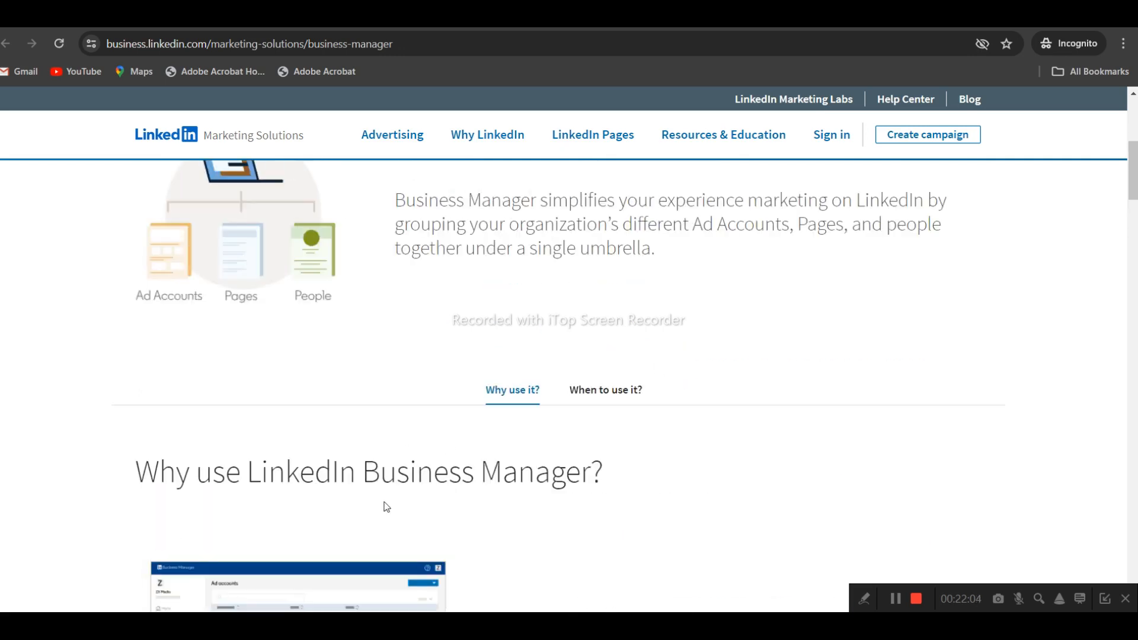
- Switch to the Create Business Manager account form, examine its fields and usage options, and return to the Business Manager overview page
{"action": "left_click", "coordinate": [726, 17]}
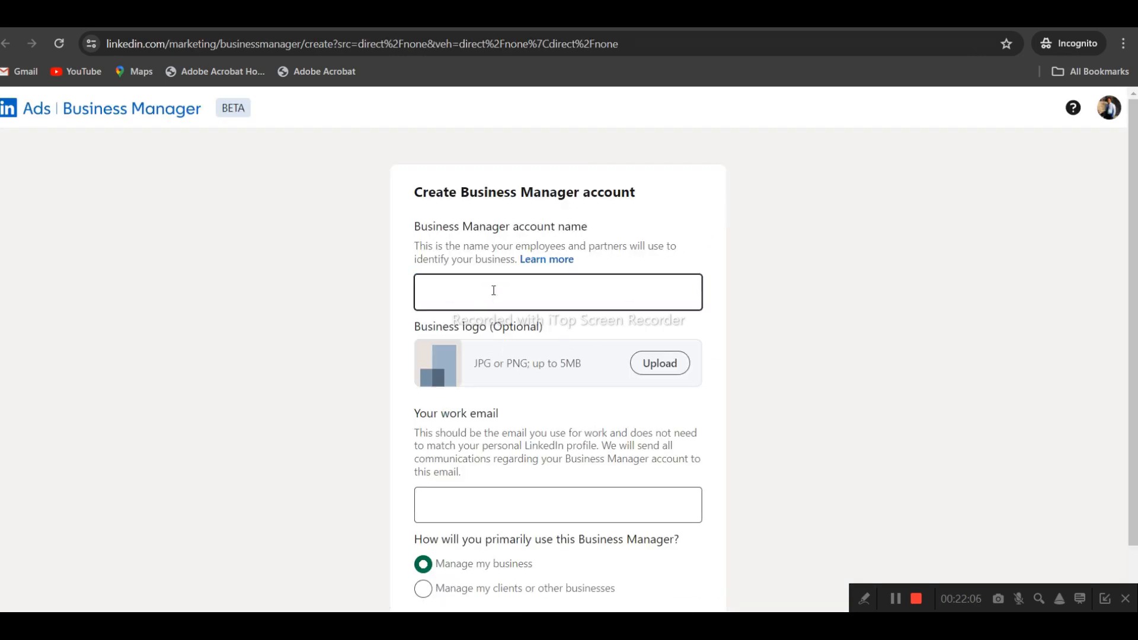
{"action": "scroll", "coordinate": [583, 295], "scroll_direction": "down", "scroll_amount": 1}
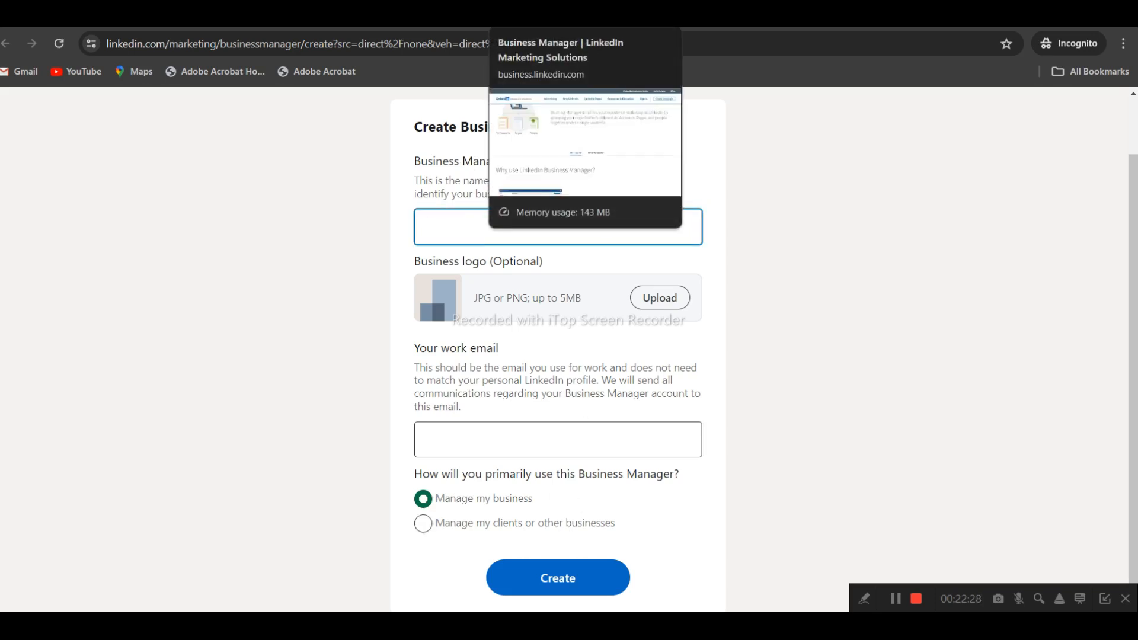
{"action": "left_click", "coordinate": [551, 18]}
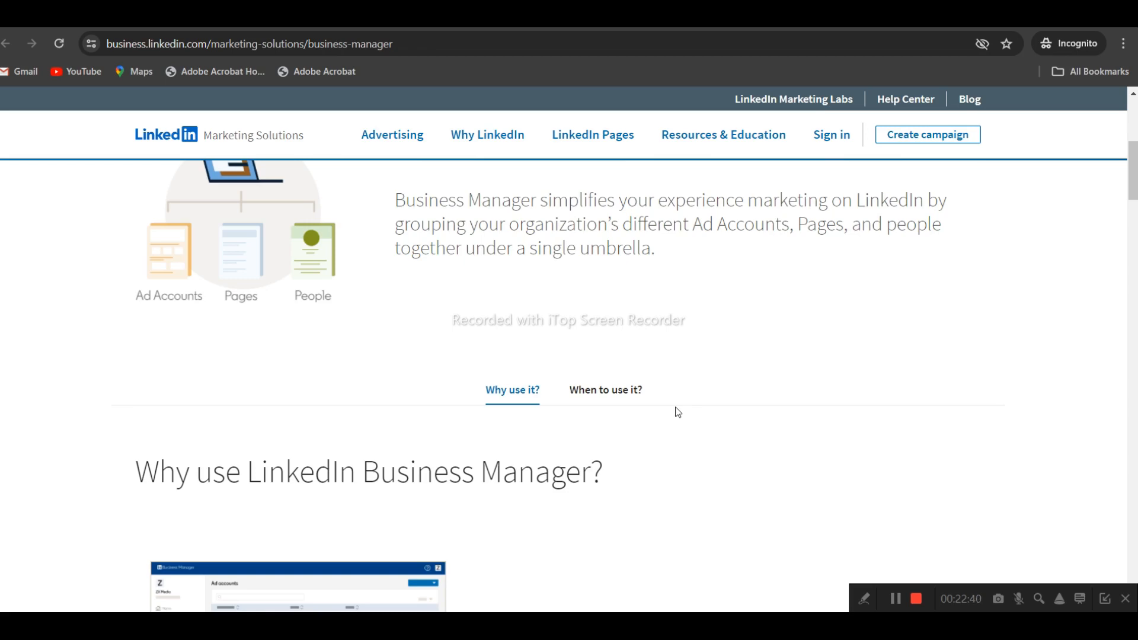
{"action": "left_click", "coordinate": [920, 603]}
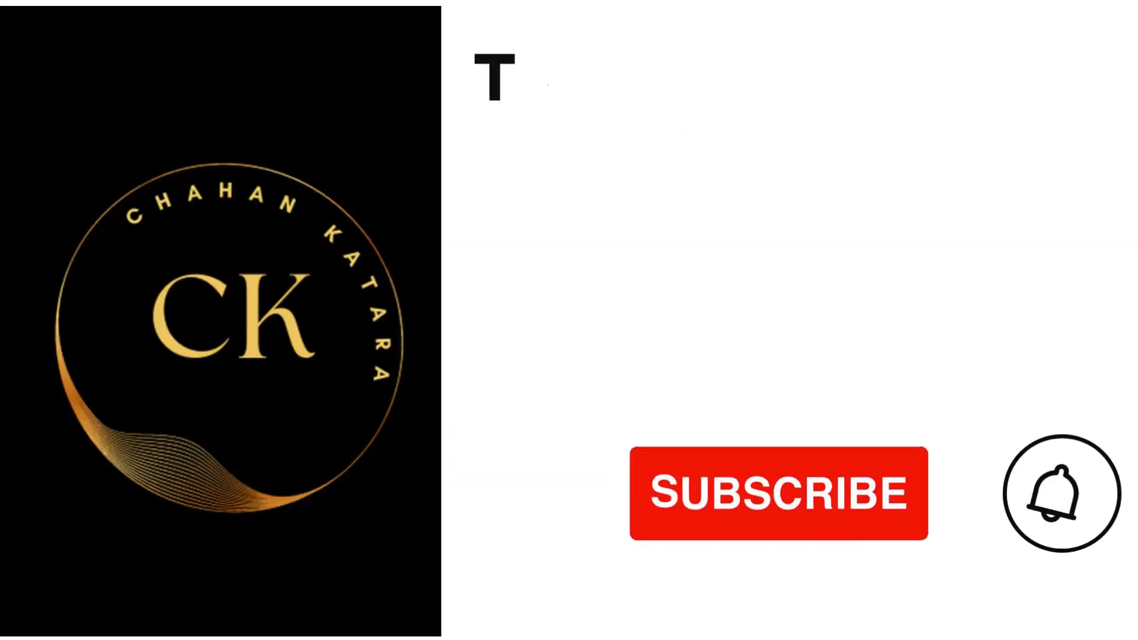